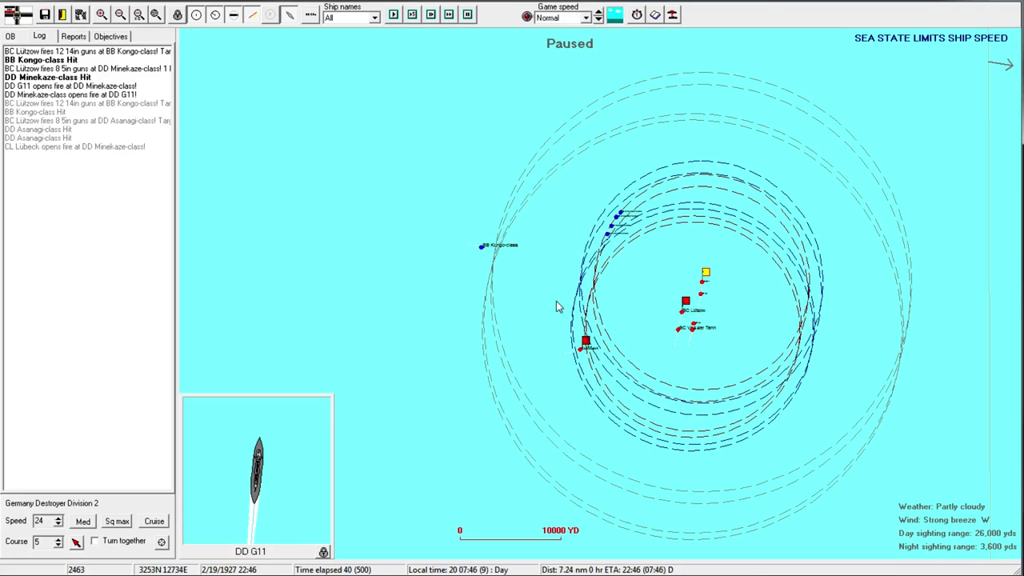
scroll(641, 259, "up", 1)
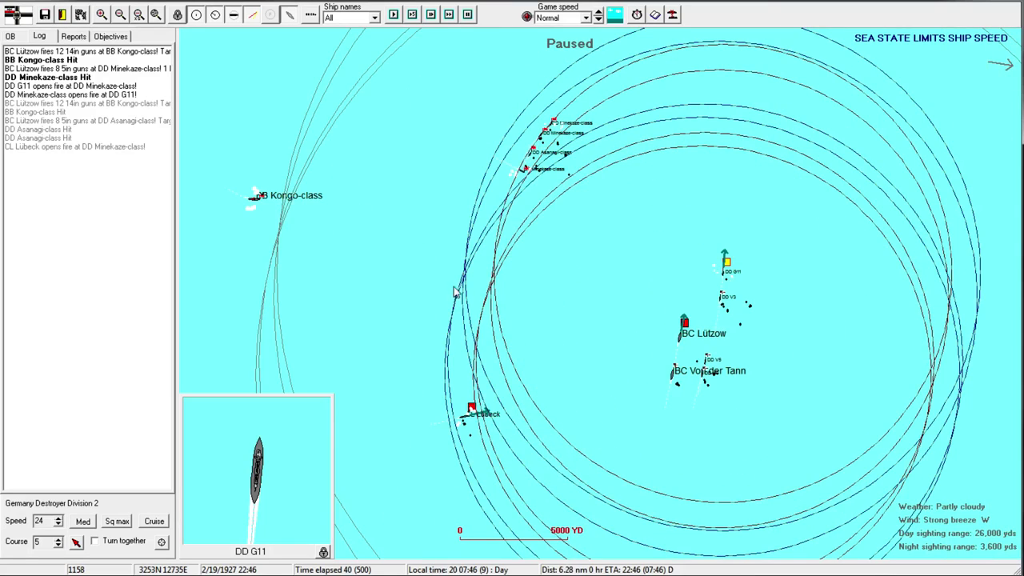
Step: Inspect the Kongo-class battleship's details and recentre the battle map
key("Left")
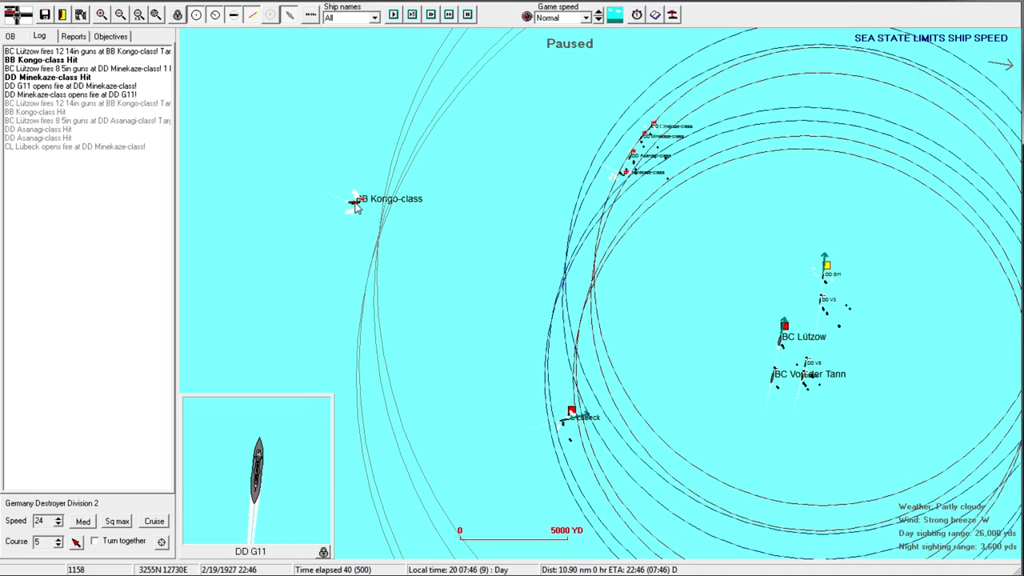
left_click(357, 206)
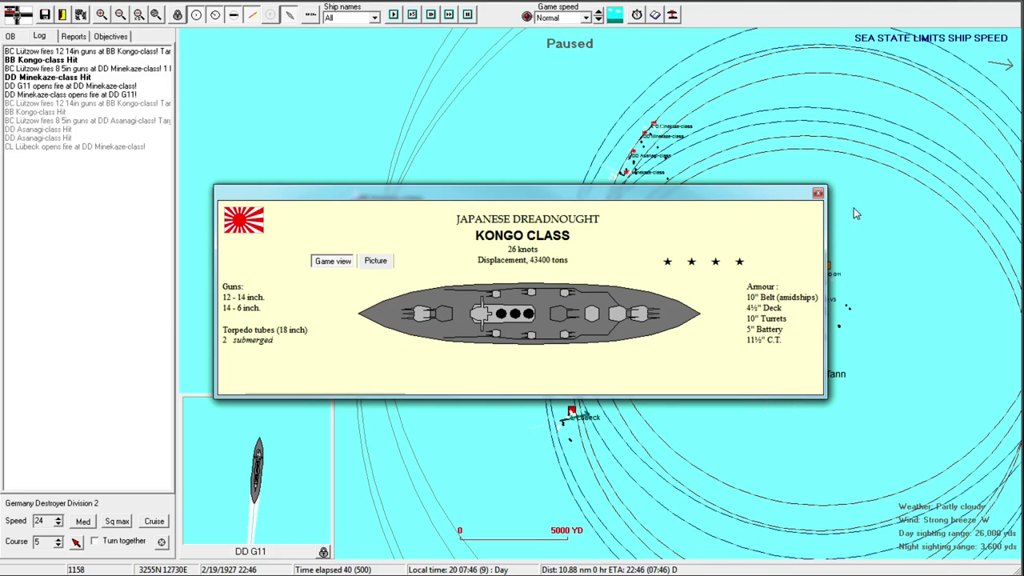
left_click(818, 194)
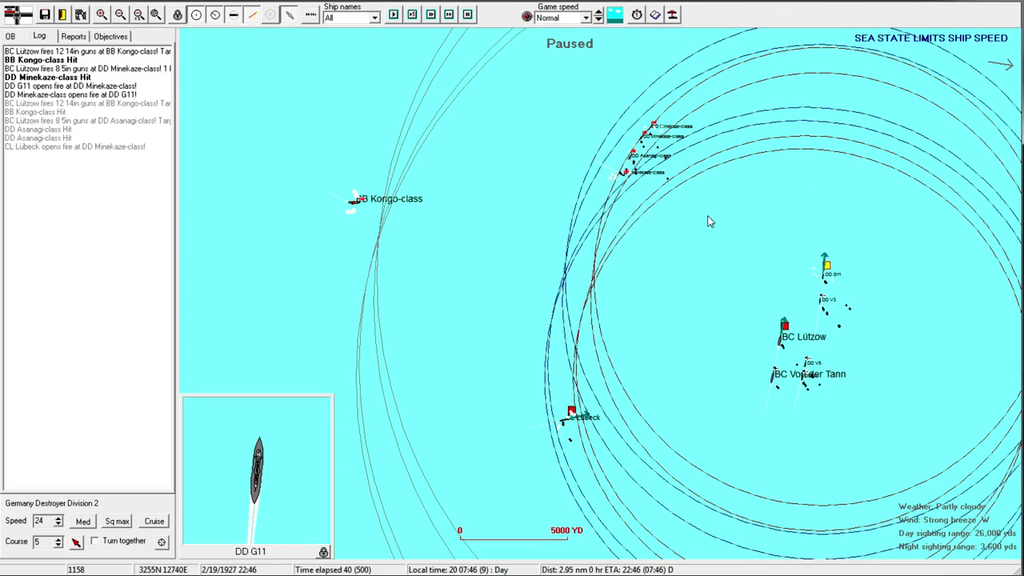
left_click(682, 270)
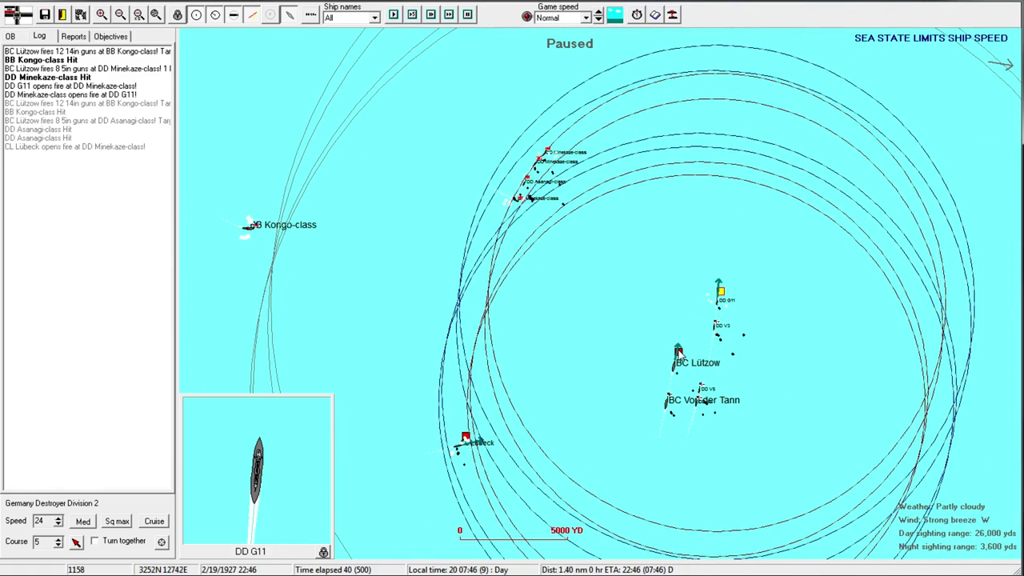
Step: Take command of Lützow's division and turn light cruiser Lübeck onto course 73
left_click(679, 355)
scroll(482, 168, "down", 1)
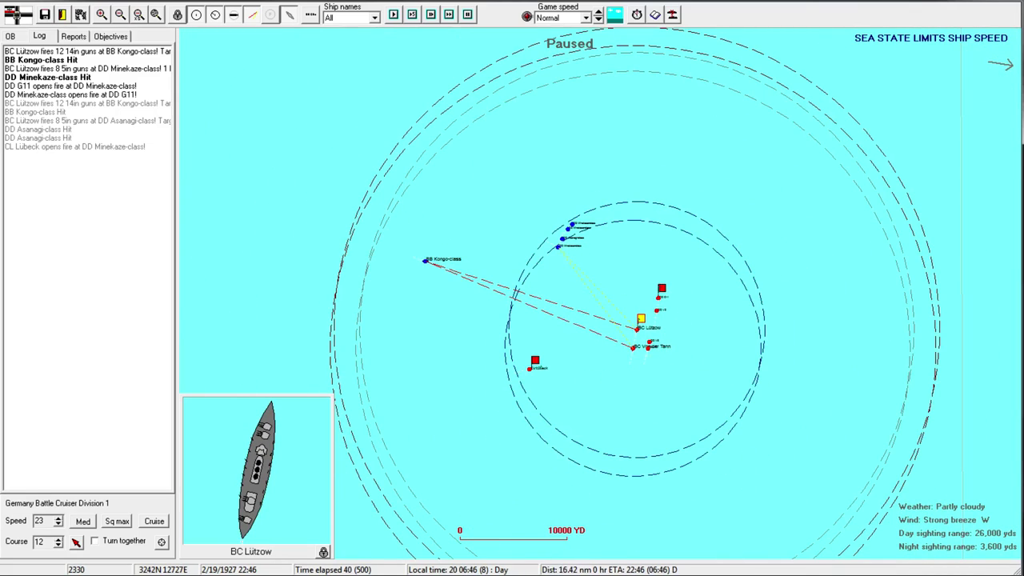
left_click_drag(715, 384, 457, 315)
scroll(457, 315, "down", 1)
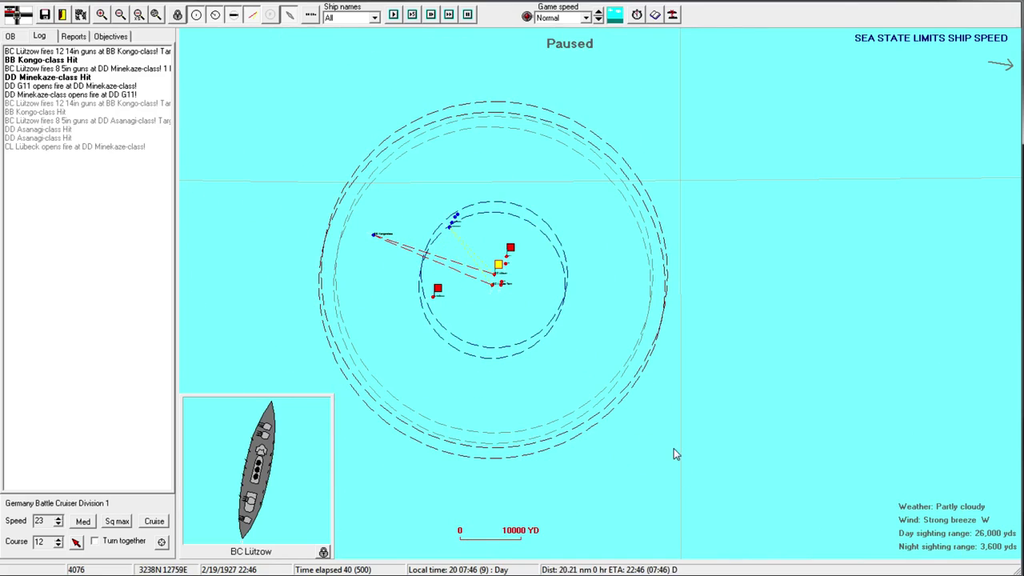
left_click_drag(416, 222, 524, 267)
scroll(575, 390, "up", 1)
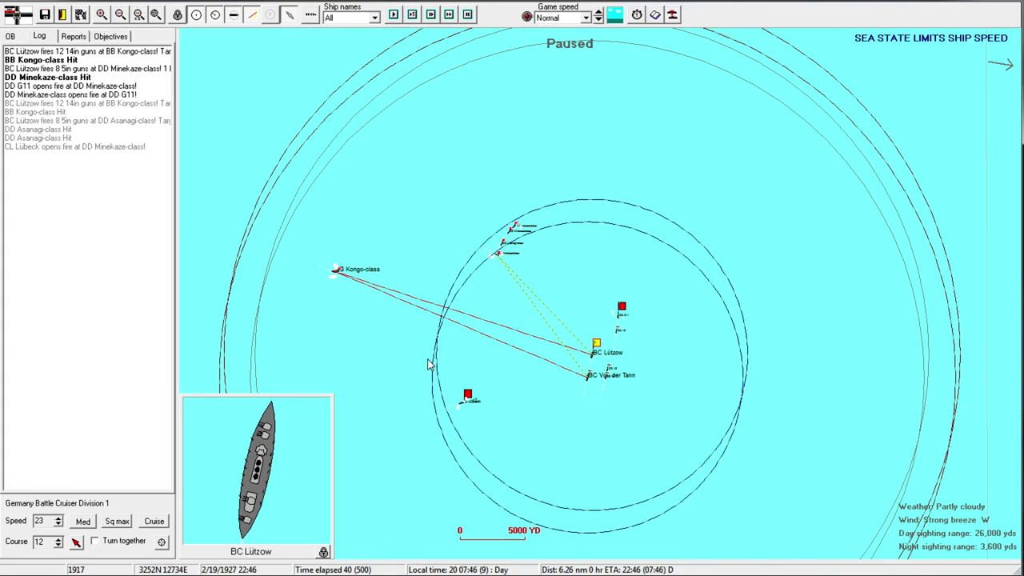
scroll(384, 242, "up", 1)
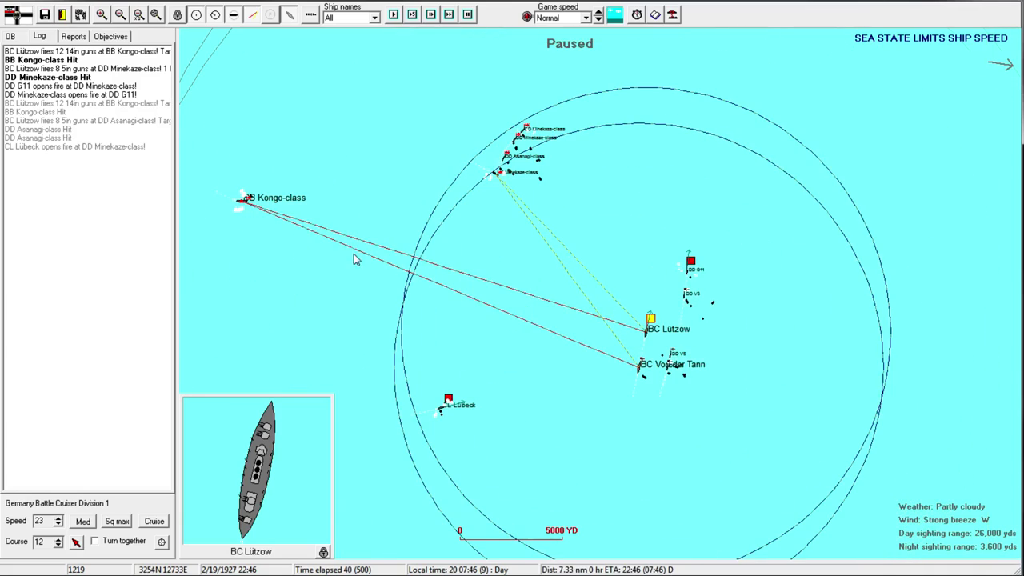
left_click(447, 402)
left_click_drag(581, 414, 678, 332)
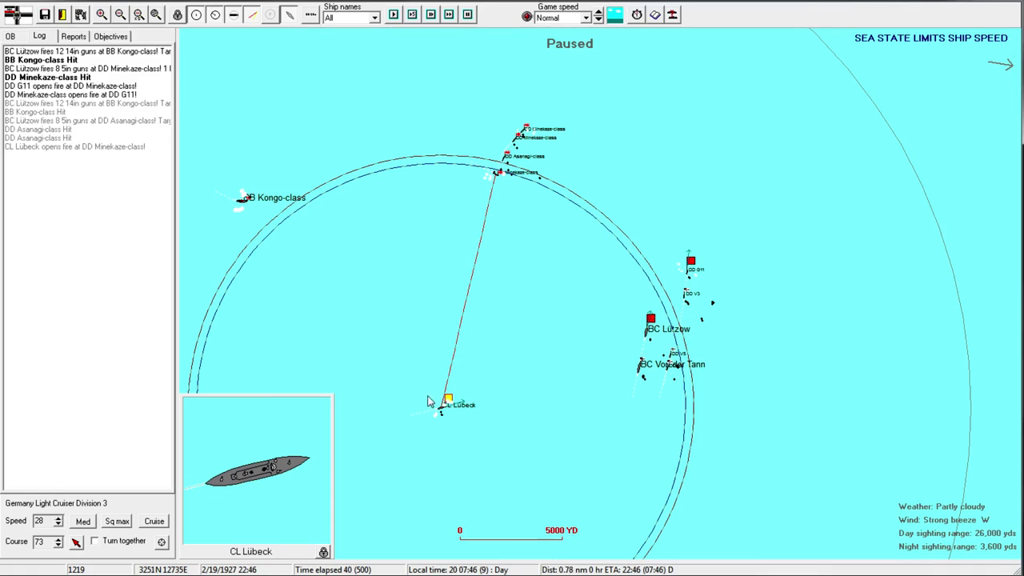
Step: Bring destroyer G11 to 25 knots on course 0
left_click(652, 324)
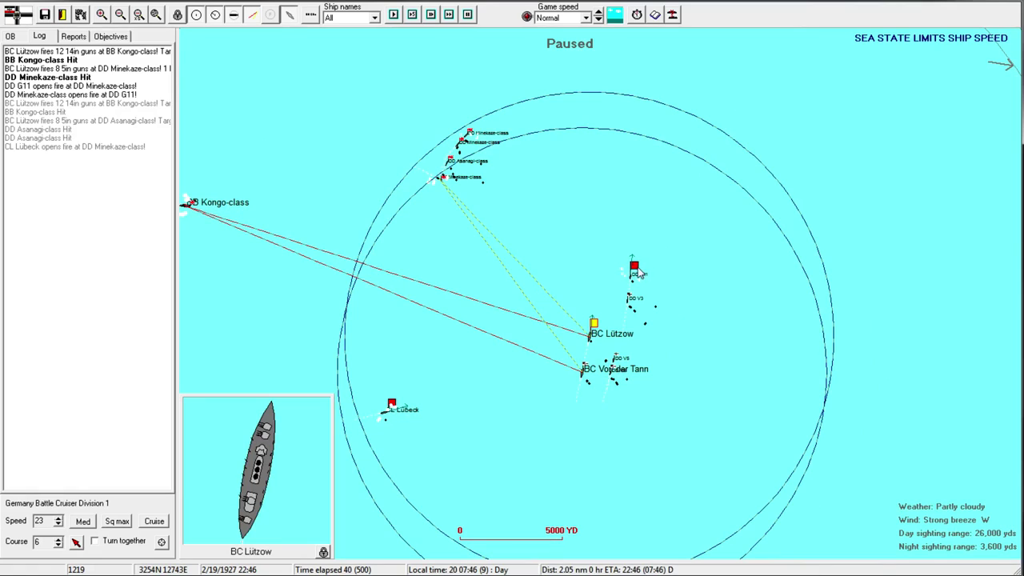
left_click(632, 272)
scroll(409, 179, "up", 1)
left_click_drag(409, 179, 534, 319)
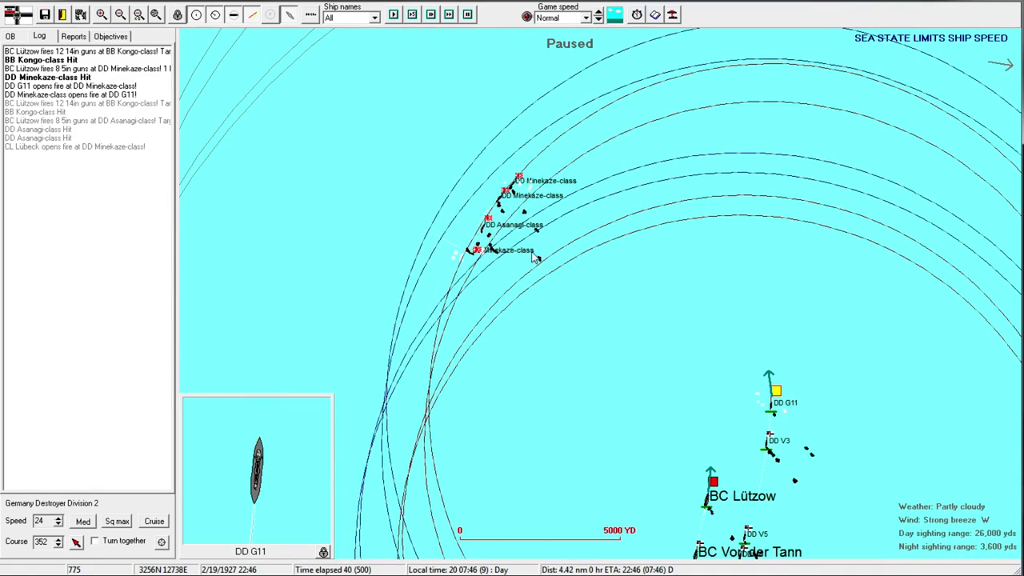
scroll(521, 243, "up", 1)
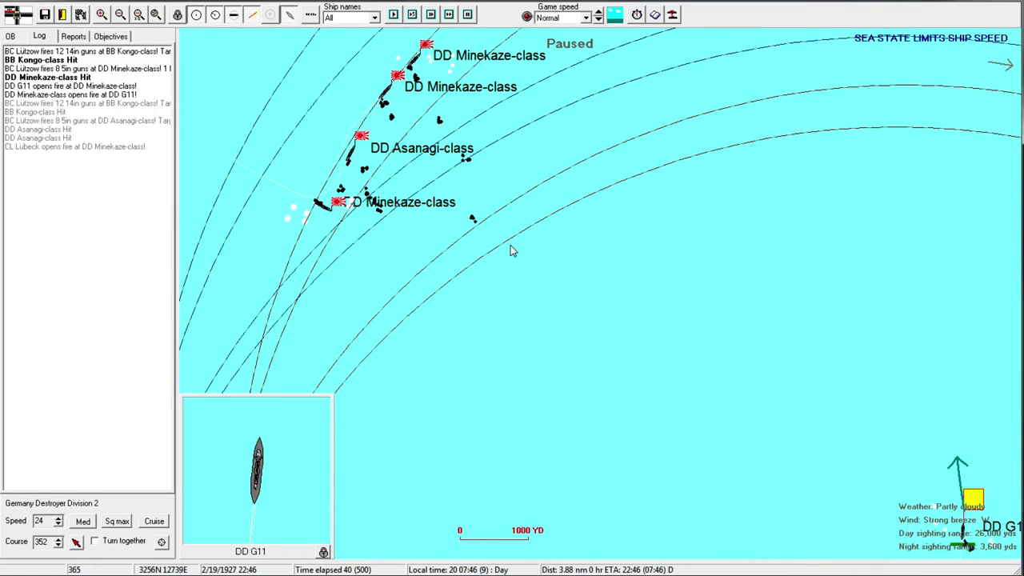
scroll(460, 219, "down", 1)
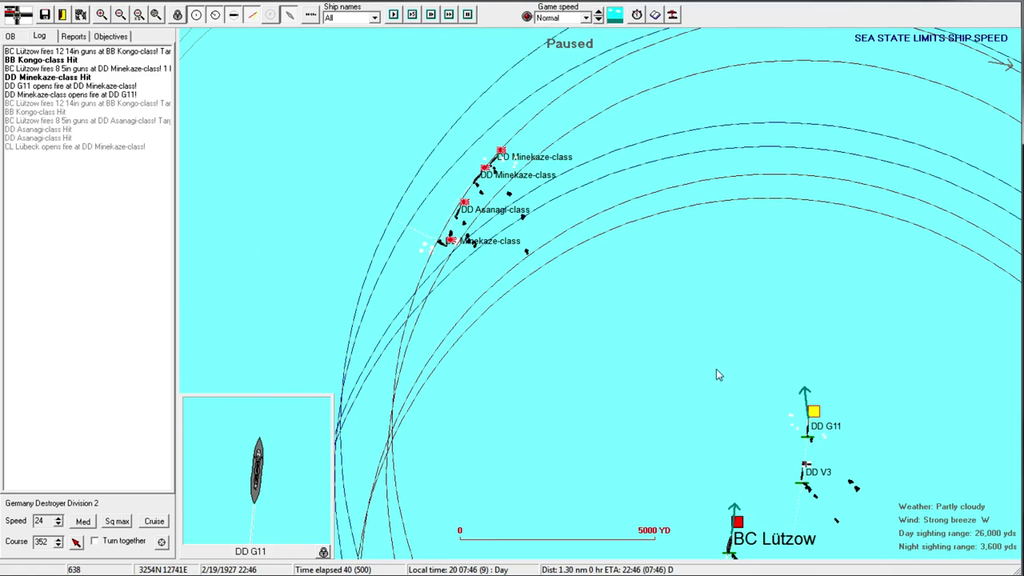
left_click_drag(811, 324, 670, 230)
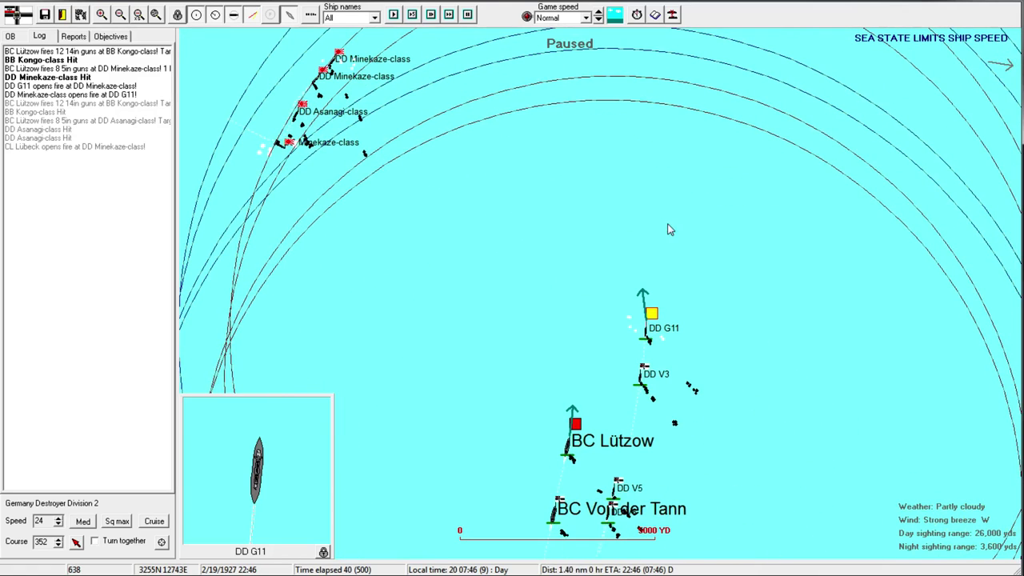
left_click(57, 518)
left_click_drag(637, 272, 637, 110)
left_click_drag(407, 296, 534, 243)
scroll(664, 263, "down", 1)
left_click_drag(665, 125, 638, 237)
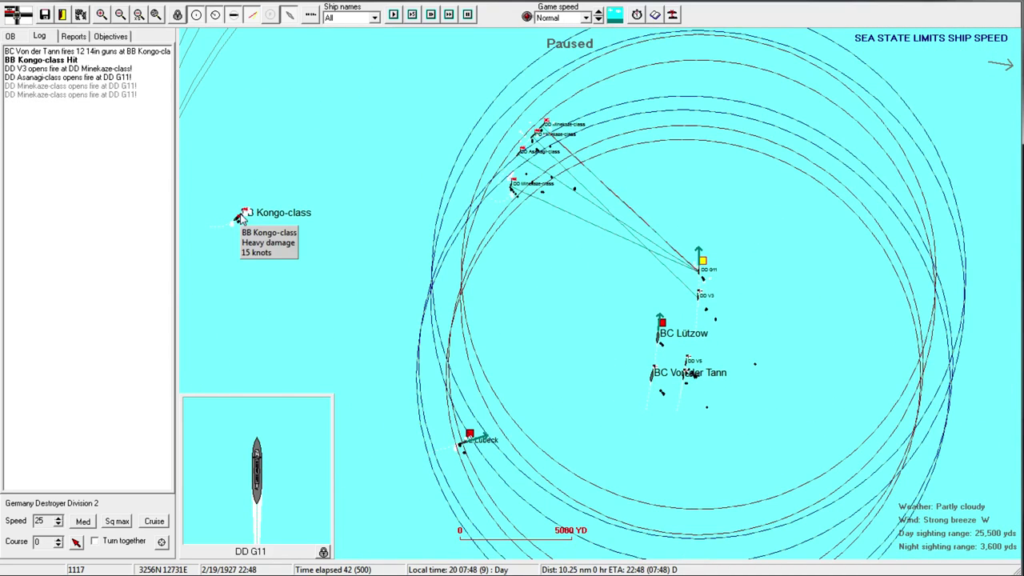
Step: Raise destroyer G11's speed to 26 knots
left_click_drag(696, 241, 537, 290)
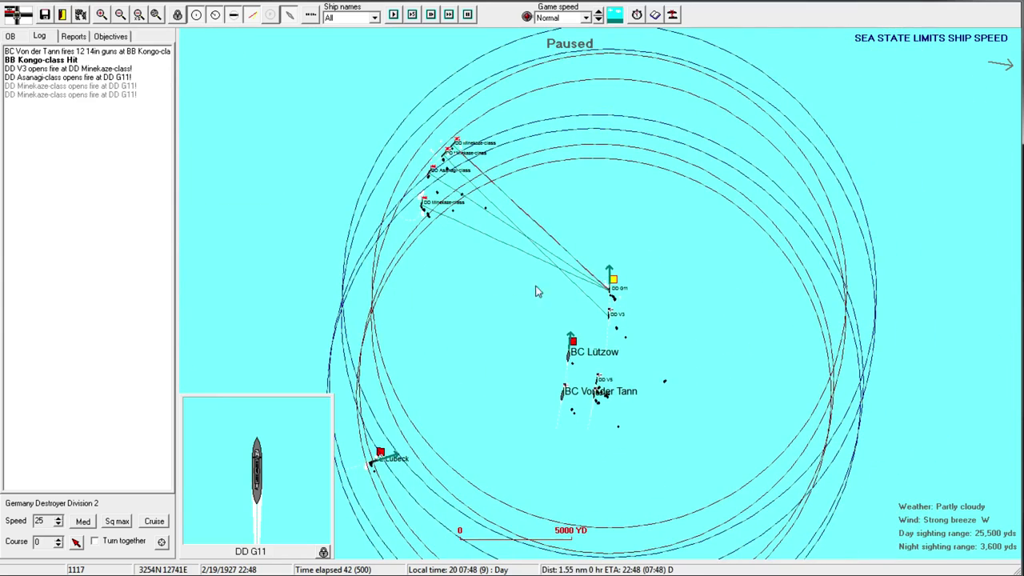
left_click(573, 343)
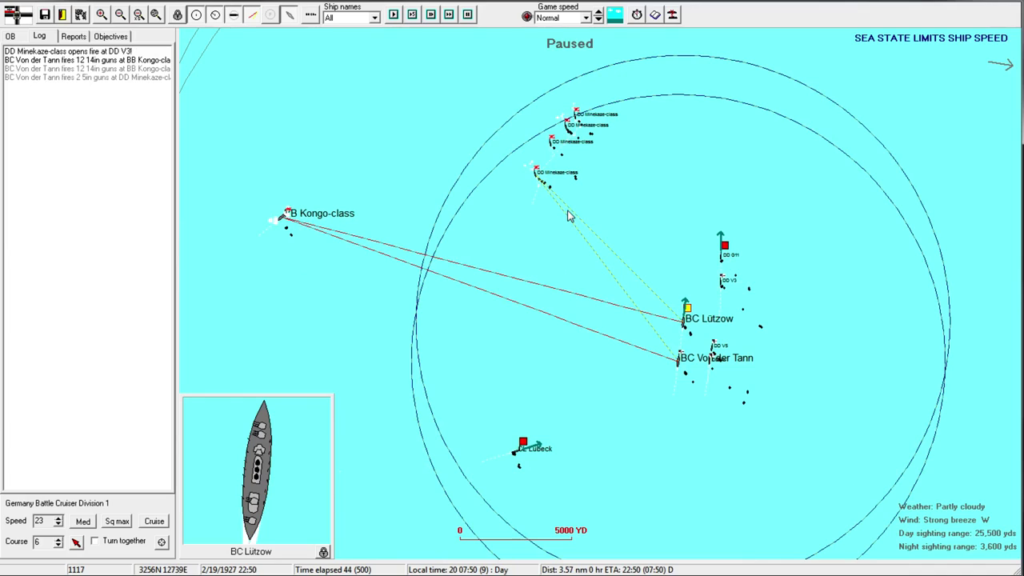
left_click(722, 250)
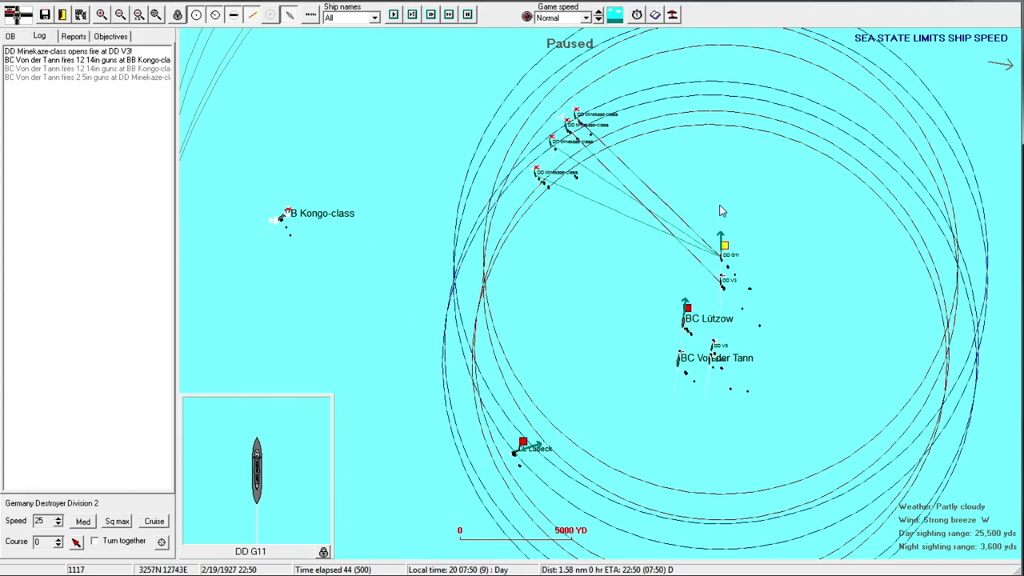
left_click(58, 518)
Step: Turn light cruiser Lübeck onto course 47, then reselect G11
left_click(524, 444)
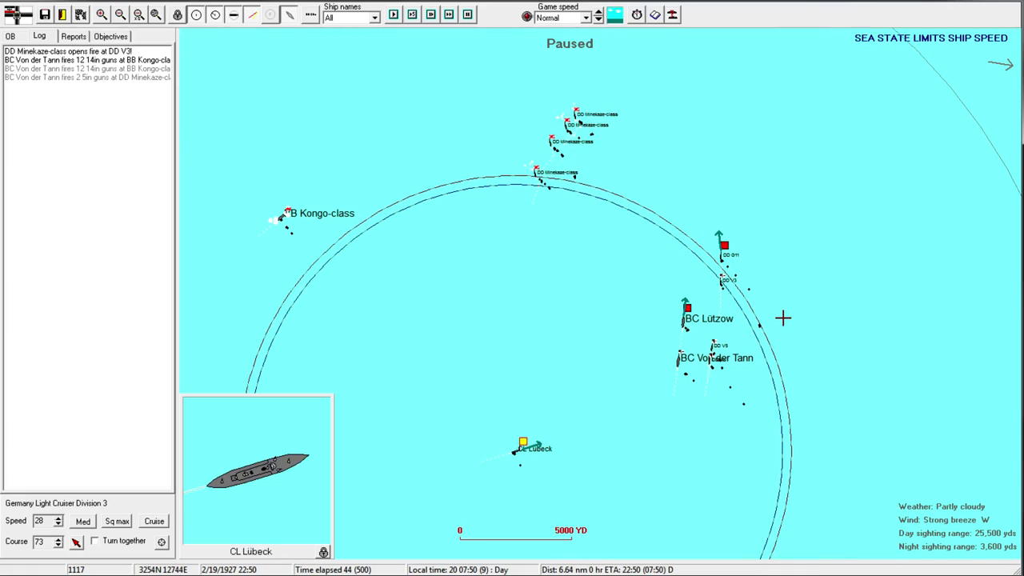
left_click(814, 174)
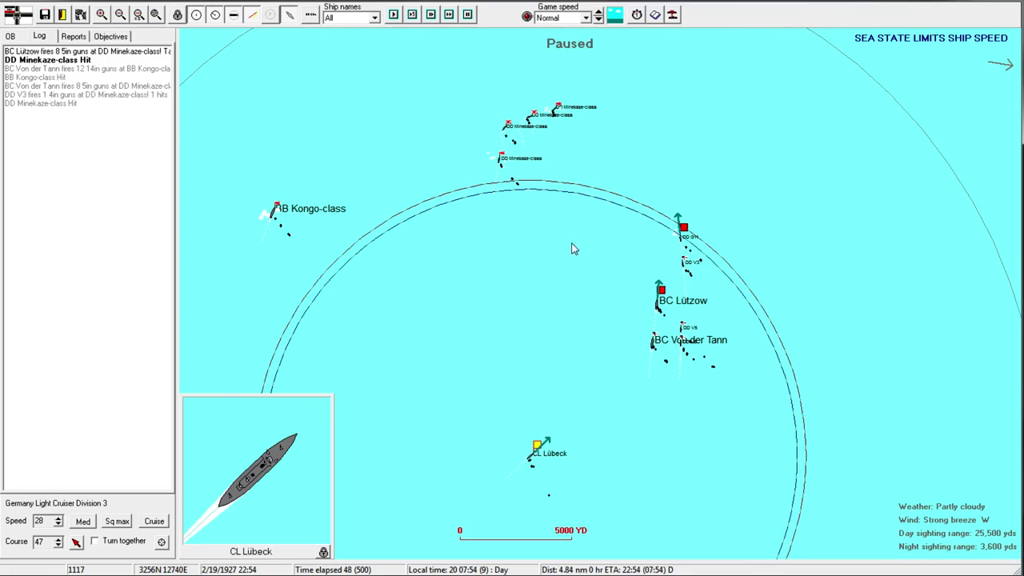
left_click(589, 315)
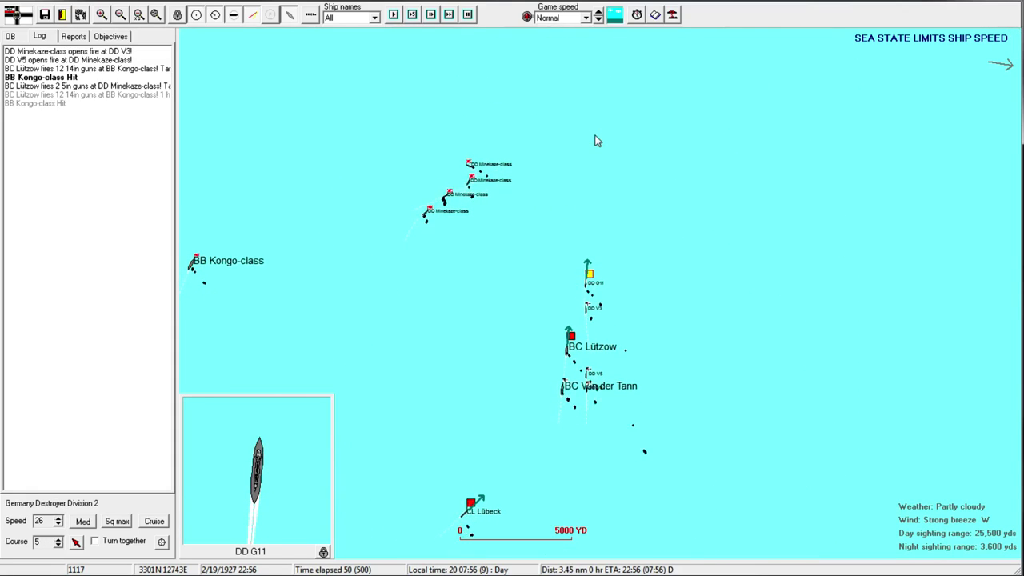
Step: Review the detail windows for the Kongo-class battleship and Lützow
double_click(198, 262)
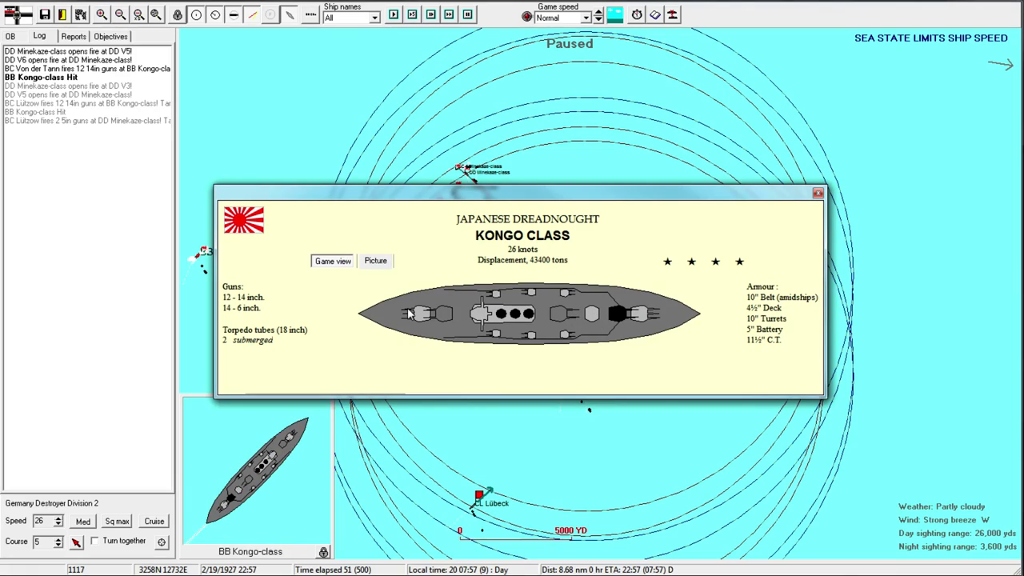
left_click(818, 196)
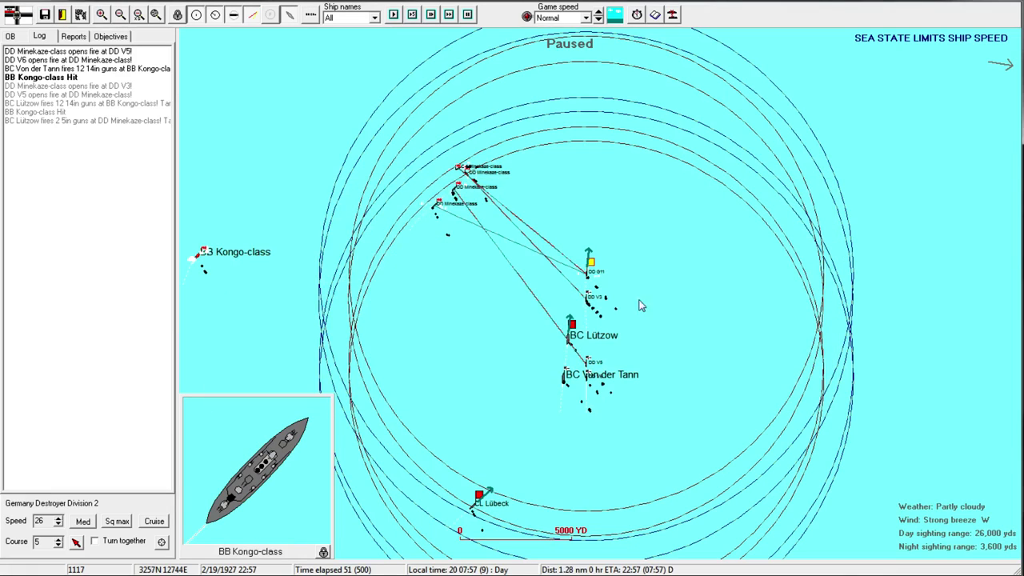
double_click(569, 344)
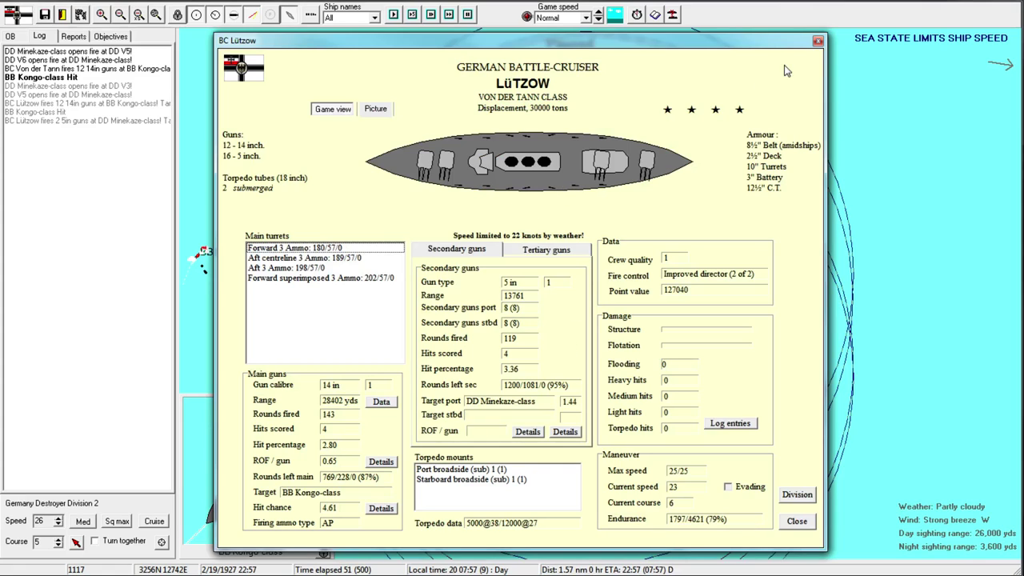
left_click(817, 40)
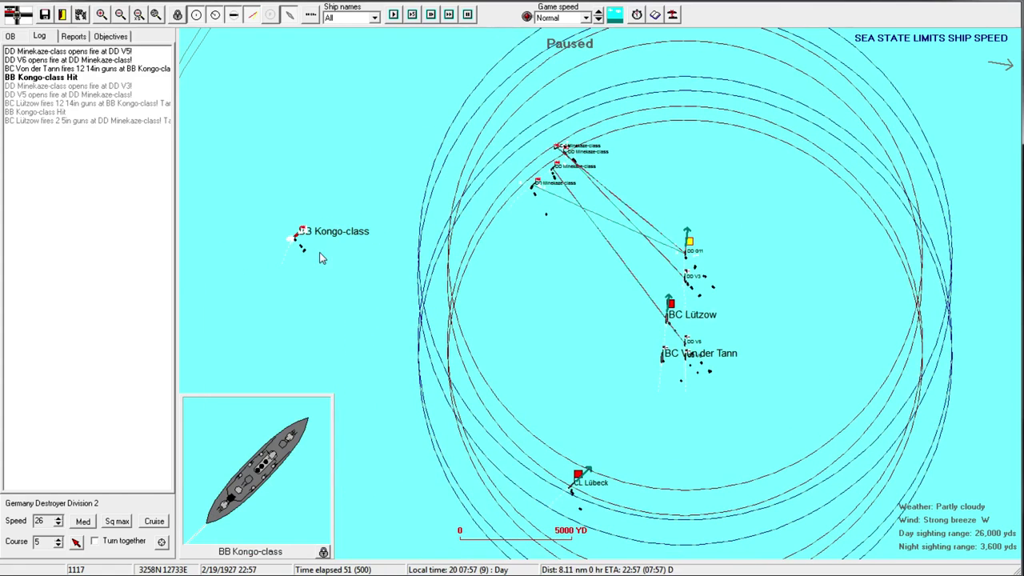
scroll(320, 256, "up", 1)
scroll(528, 270, "down", 1)
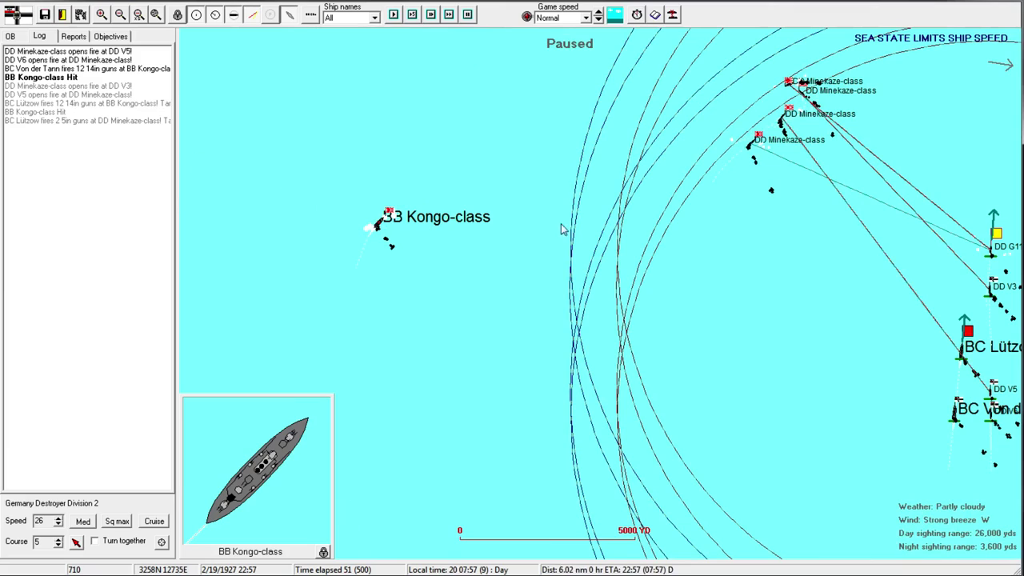
scroll(681, 256, "down", 1)
scroll(681, 256, "down", 1)
Step: Turn battlecruiser Lützow northwest onto course 344
left_click(812, 320)
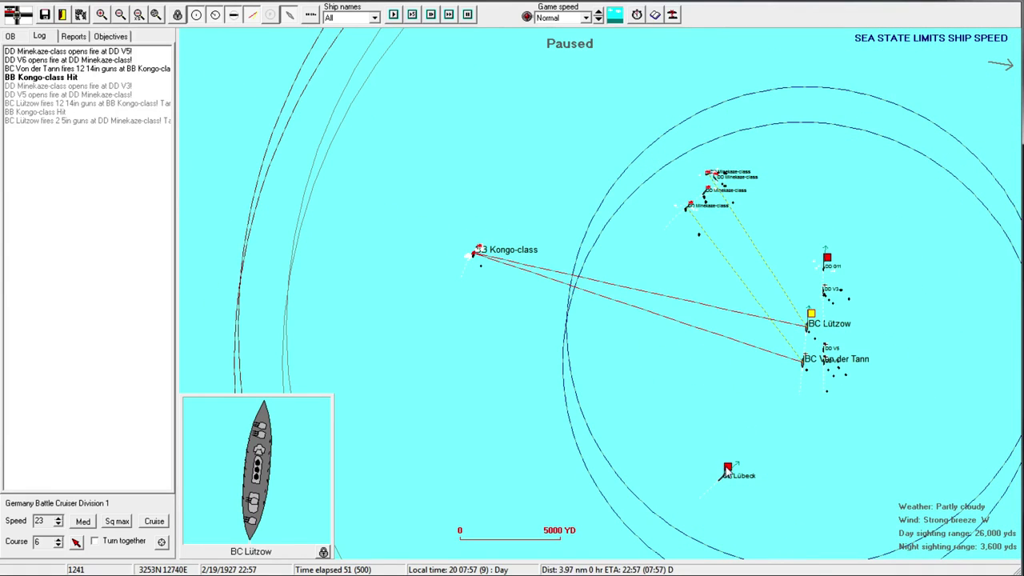
left_click(728, 470)
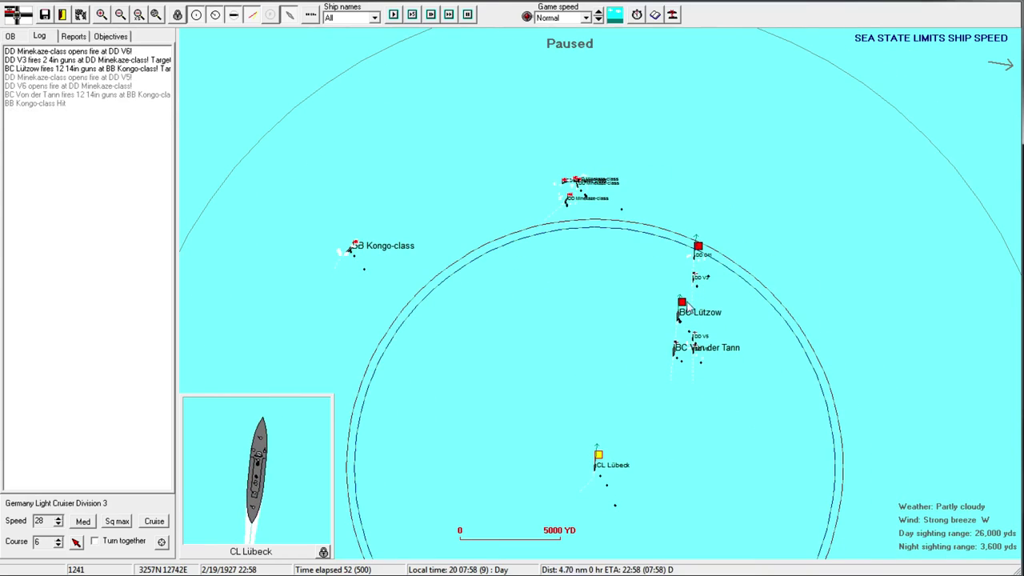
left_click(682, 309)
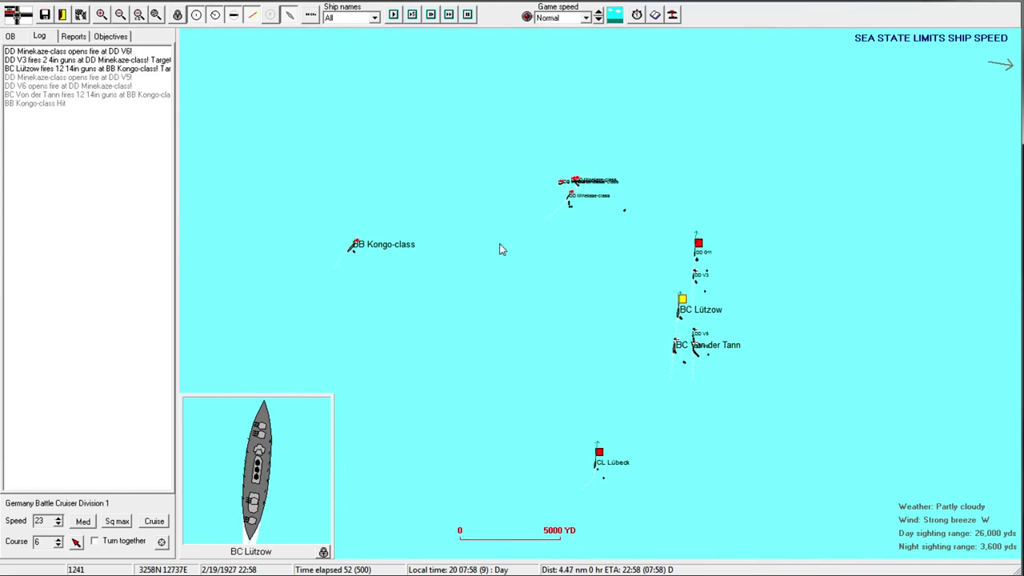
scroll(448, 217, "up", 1)
right_click(444, 228)
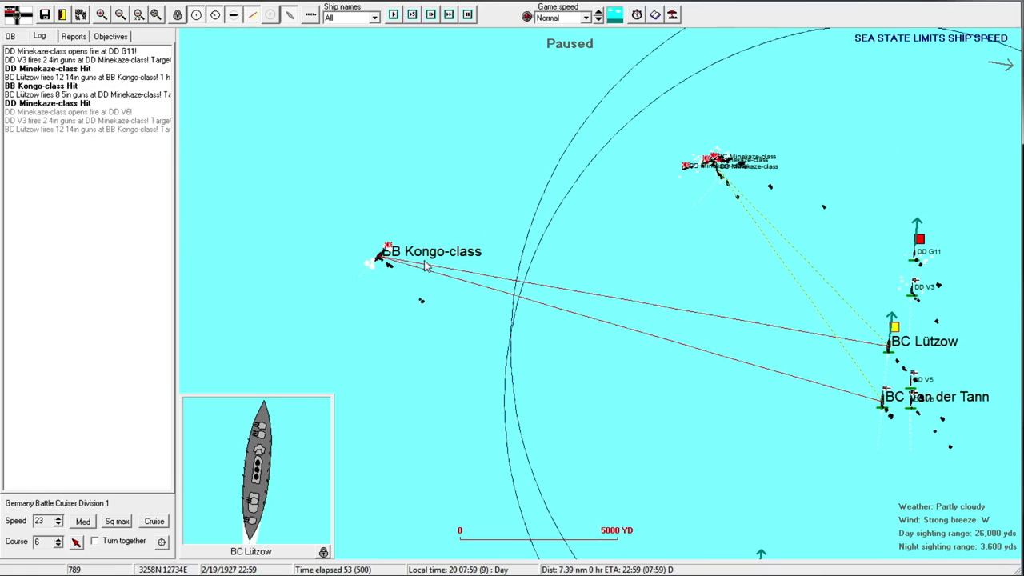
right_click(481, 253)
left_click_drag(734, 343, 685, 171)
right_click(747, 261)
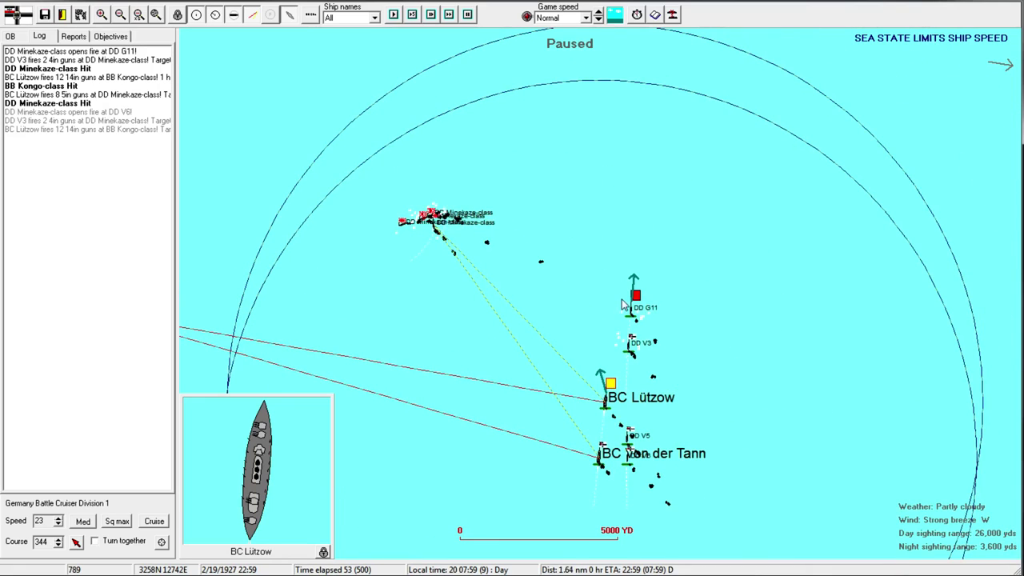
Step: Put Destroyer Division 2 on course 342 and recheck the Kongo's details
left_click_drag(637, 298, 620, 145)
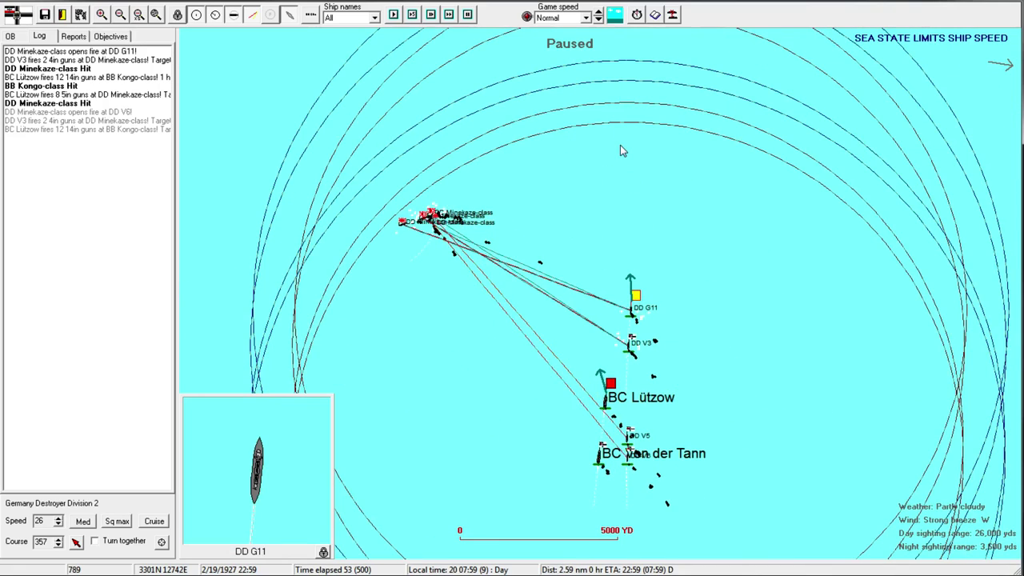
left_click(528, 107)
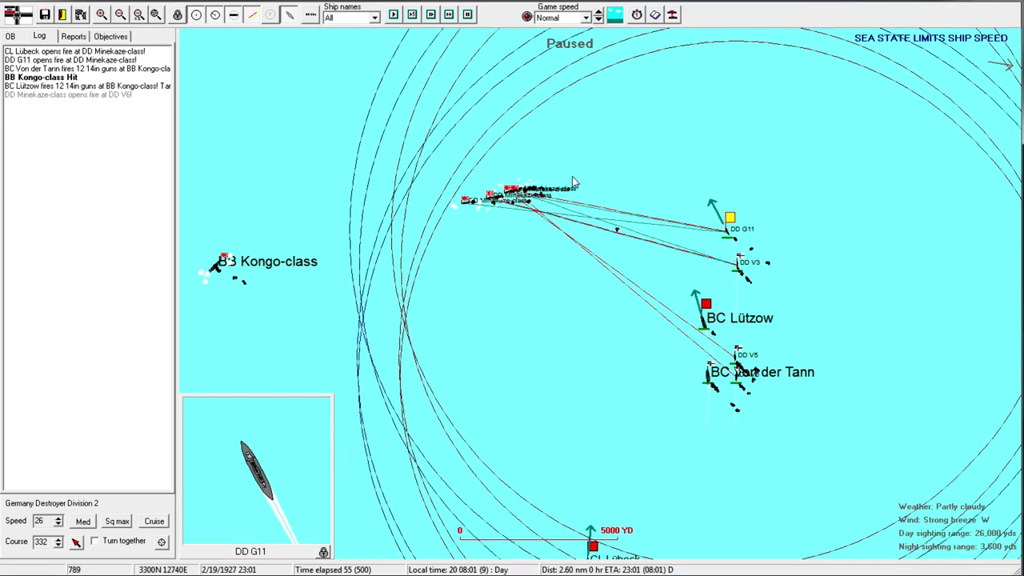
left_click(215, 270)
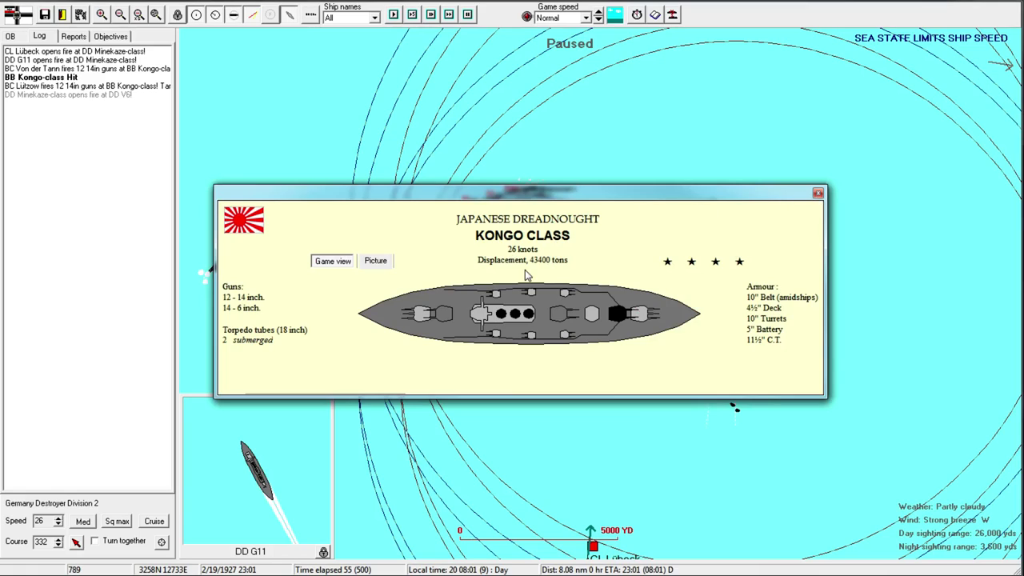
left_click(818, 192)
left_click(706, 305)
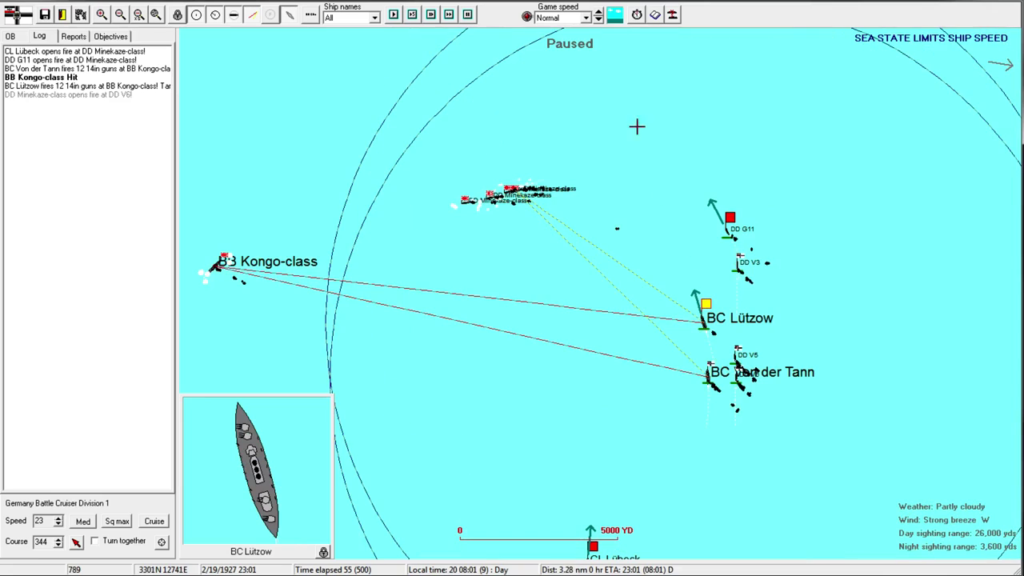
left_click_drag(622, 112, 501, 104)
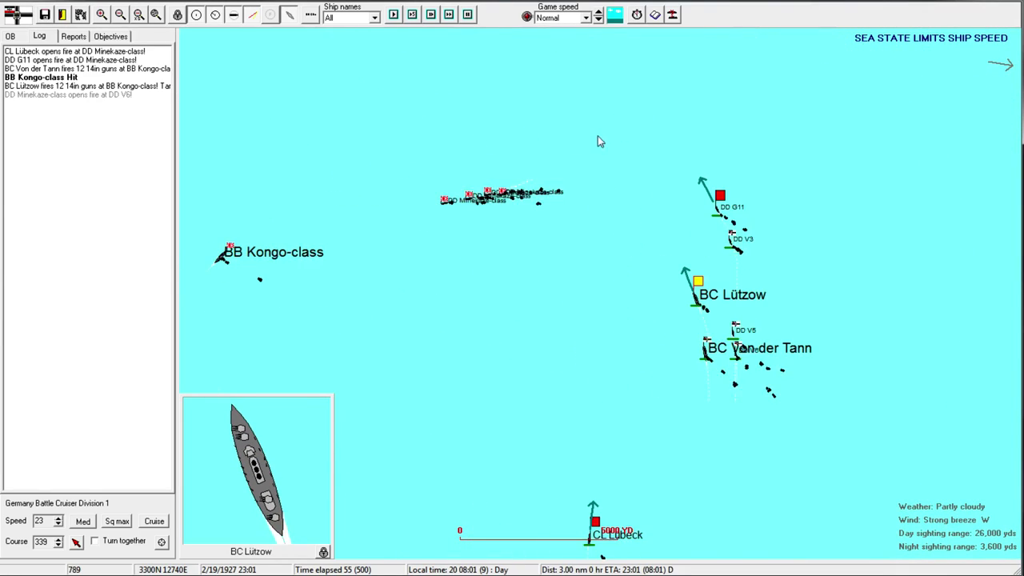
left_click_drag(514, 142, 598, 141)
left_click(720, 196)
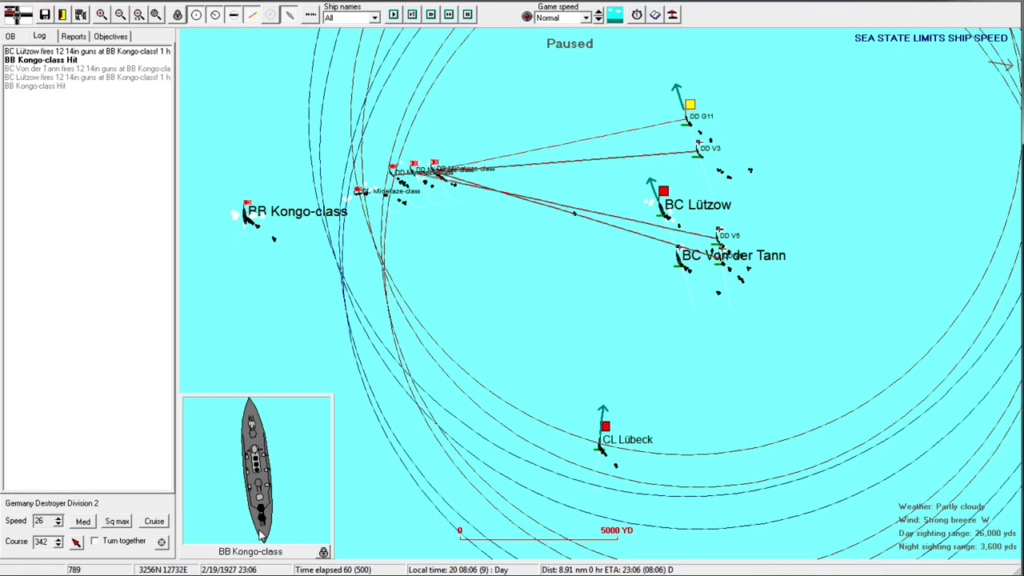
Step: Centre on the Kongo, steer Lübeck onto a new course, and check Lübeck's details
left_click_drag(280, 266, 339, 284)
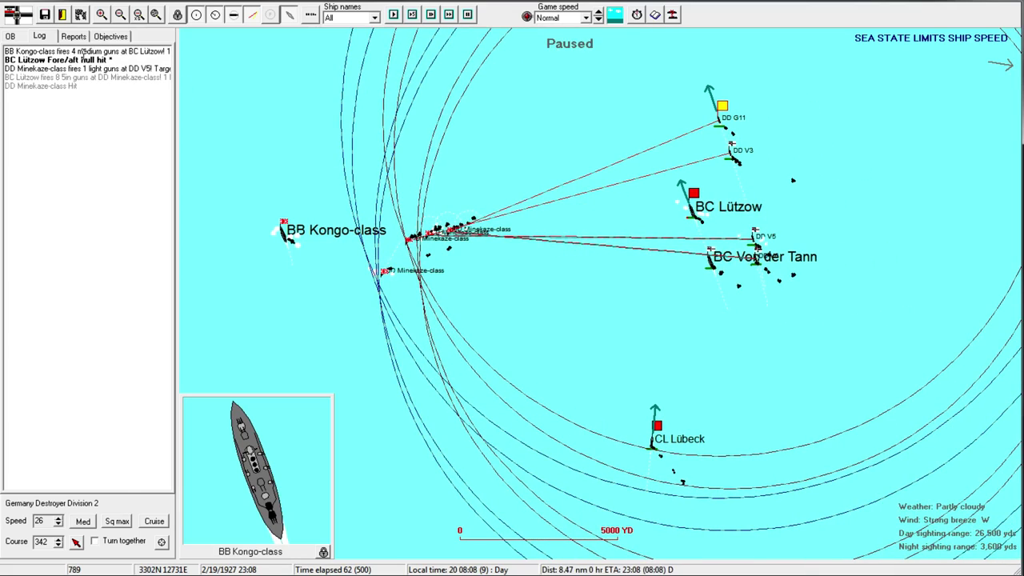
left_click(83, 53)
left_click_drag(824, 190, 454, 191)
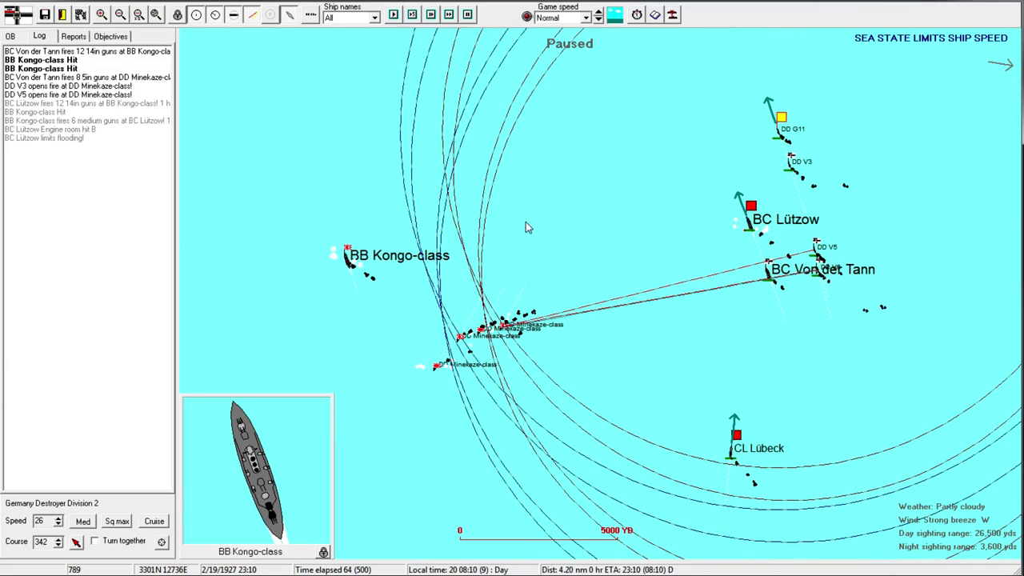
left_click(477, 248)
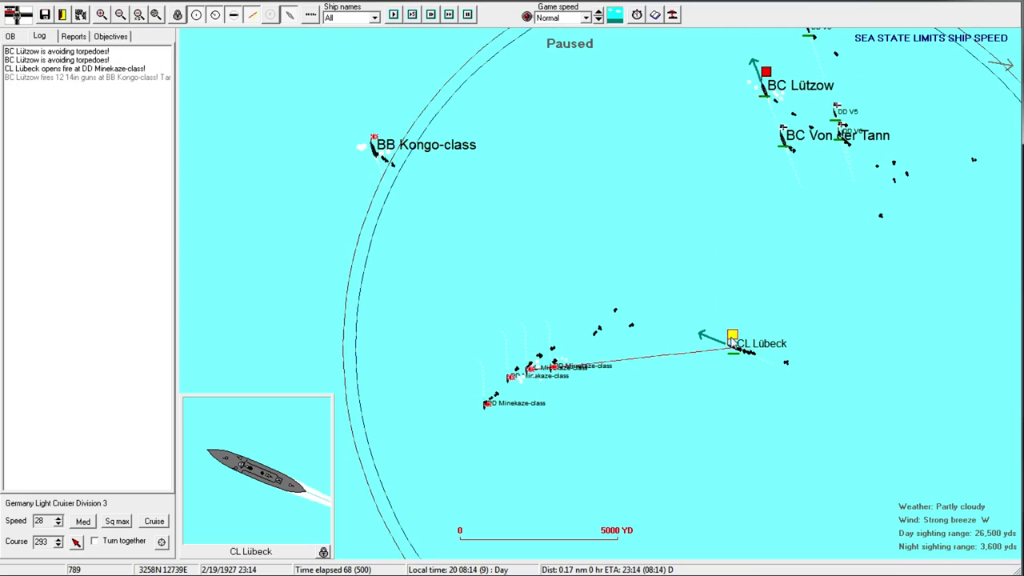
double_click(735, 353)
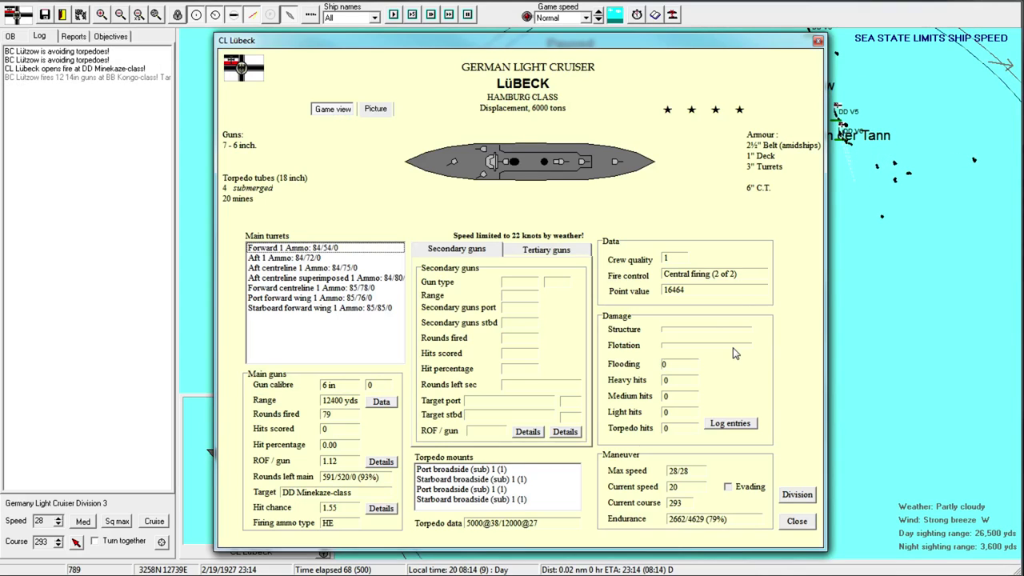
left_click(818, 42)
scroll(619, 281, "up", 1)
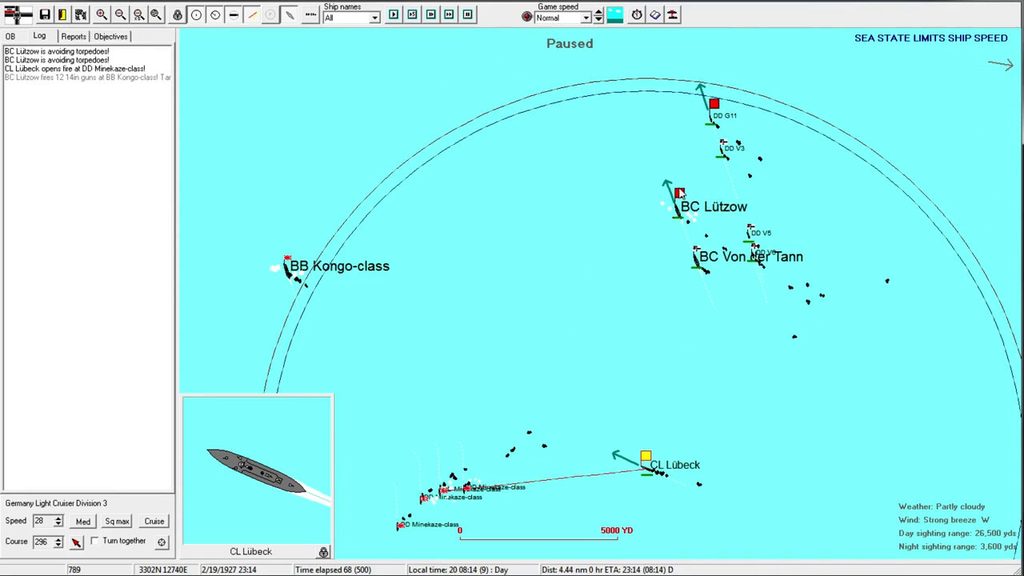
scroll(506, 99, "up", 1)
Step: Turn Lützow onto a new course, review Kongo's details, and steer G11 south-southwest
left_click(506, 99)
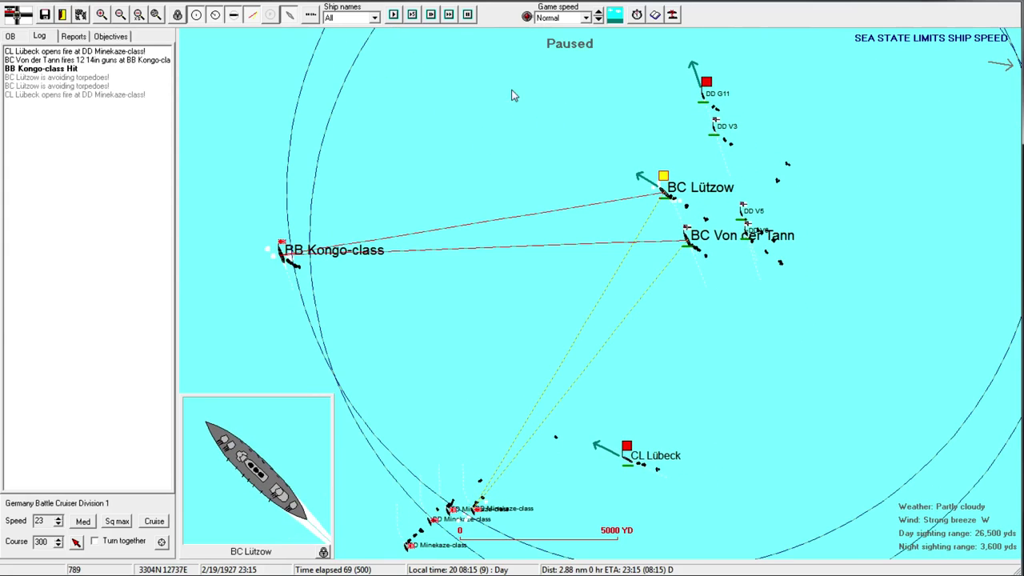
double_click(284, 260)
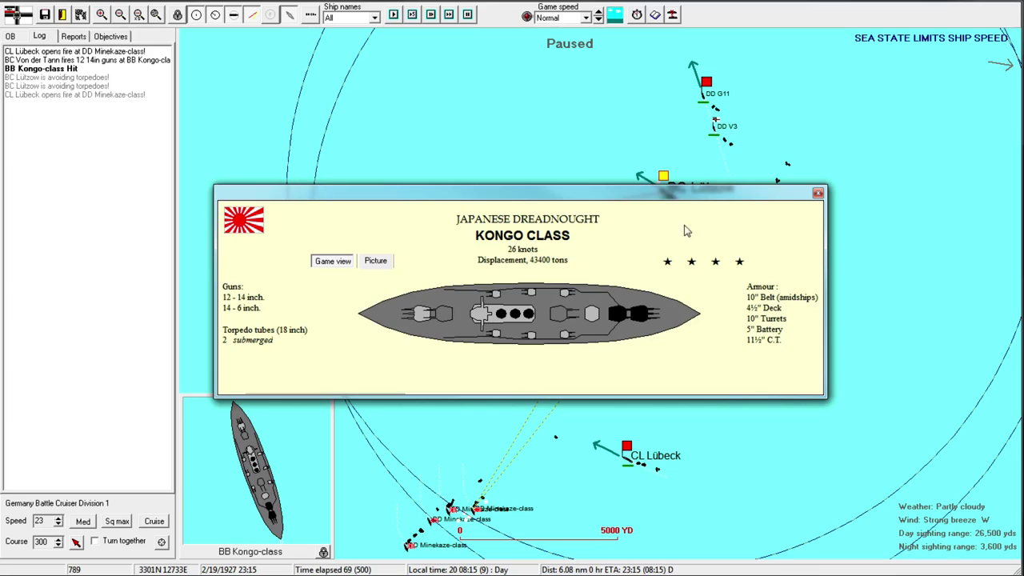
left_click(818, 195)
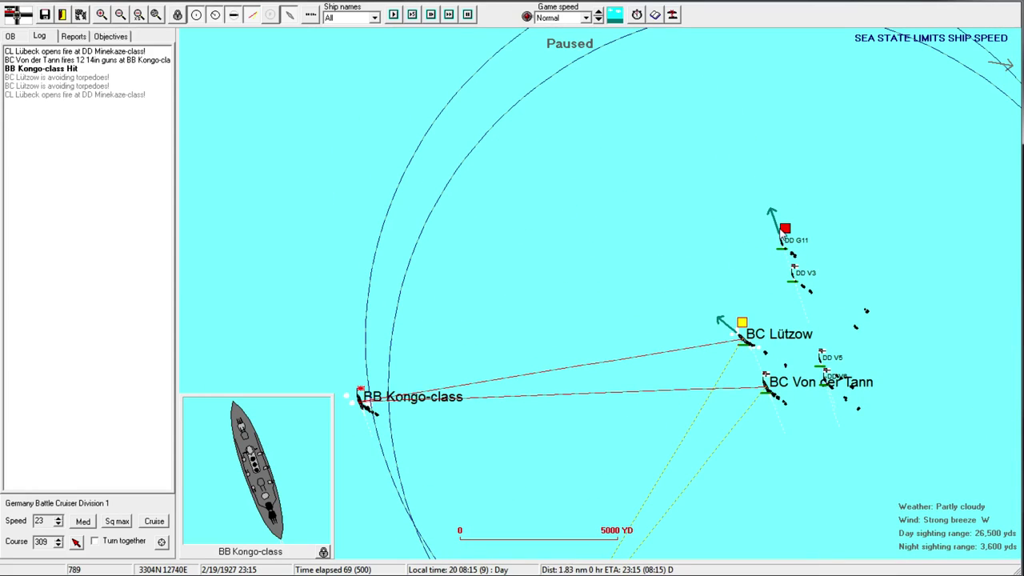
left_click(787, 231)
left_click(498, 170)
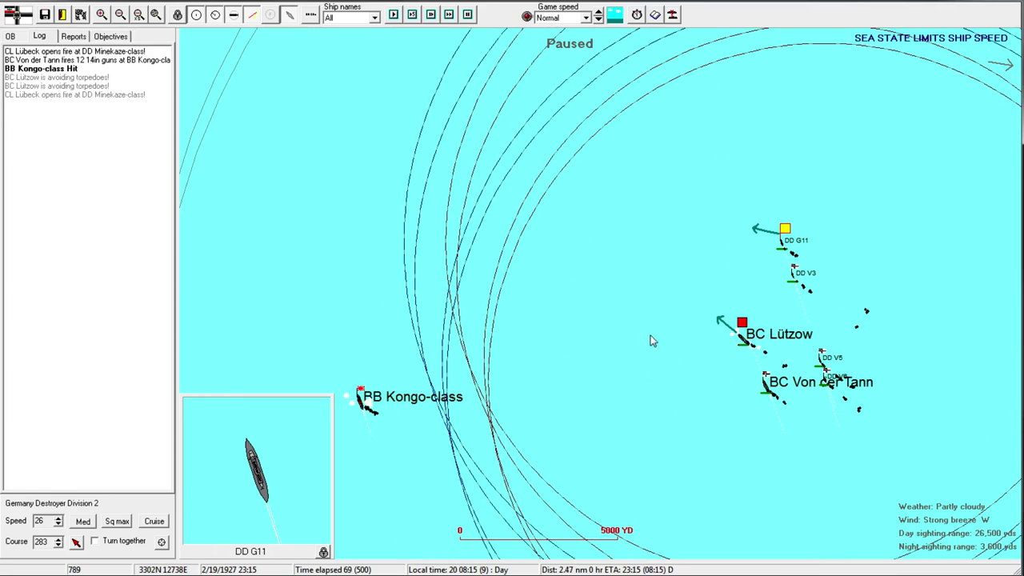
left_click(705, 440)
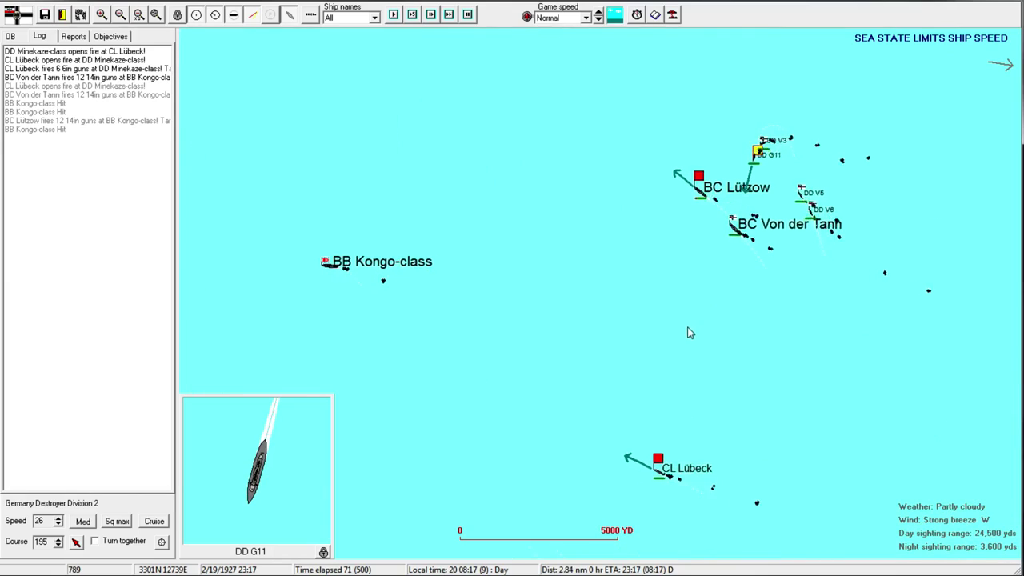
Step: Advance the battle a turn while adjusting G11's heading and Lützow's course
left_click(643, 302)
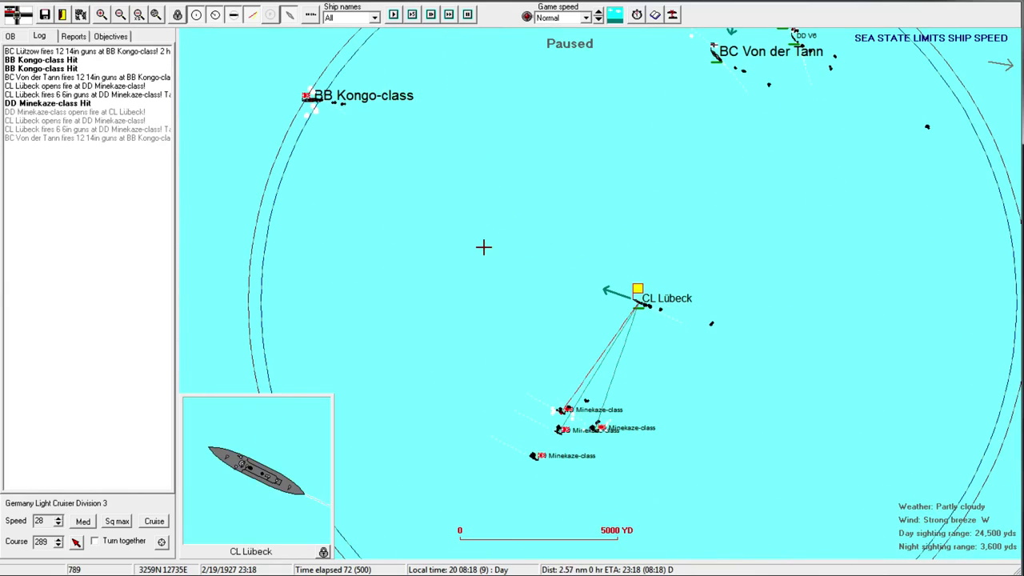
scroll(761, 66, "down", 1)
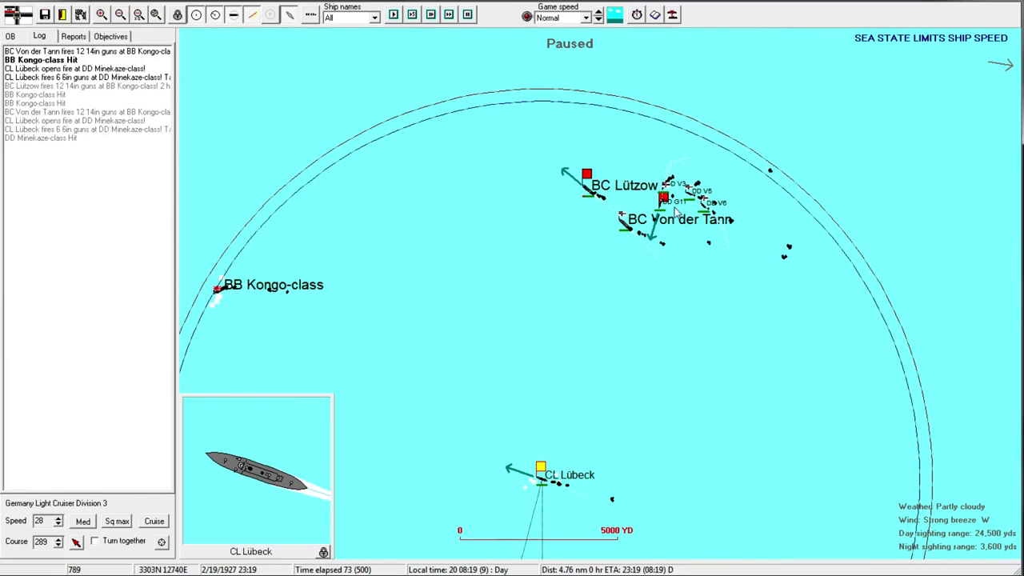
left_click(664, 200)
scroll(662, 229, "up", 1)
key("c")
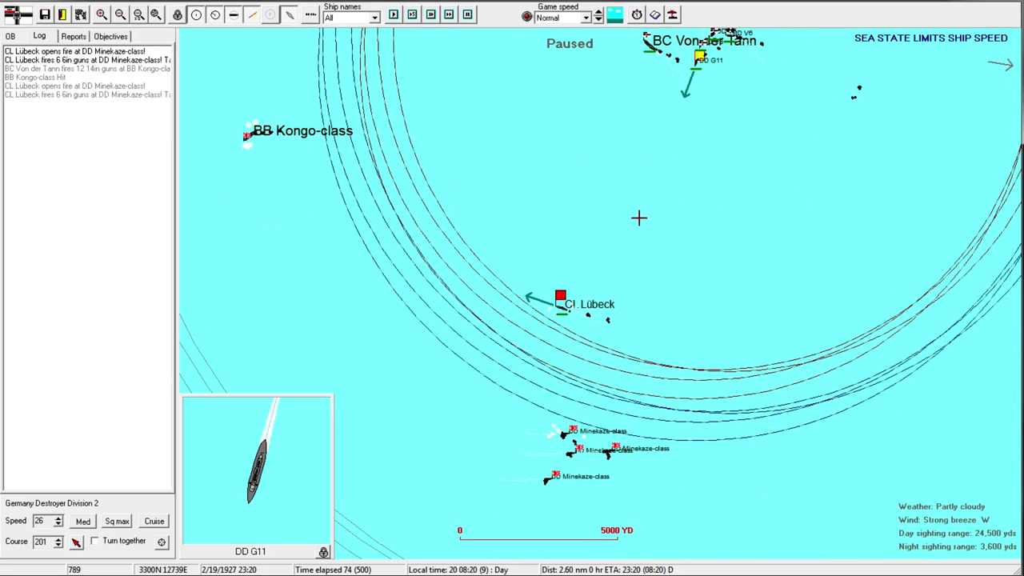
left_click(702, 278)
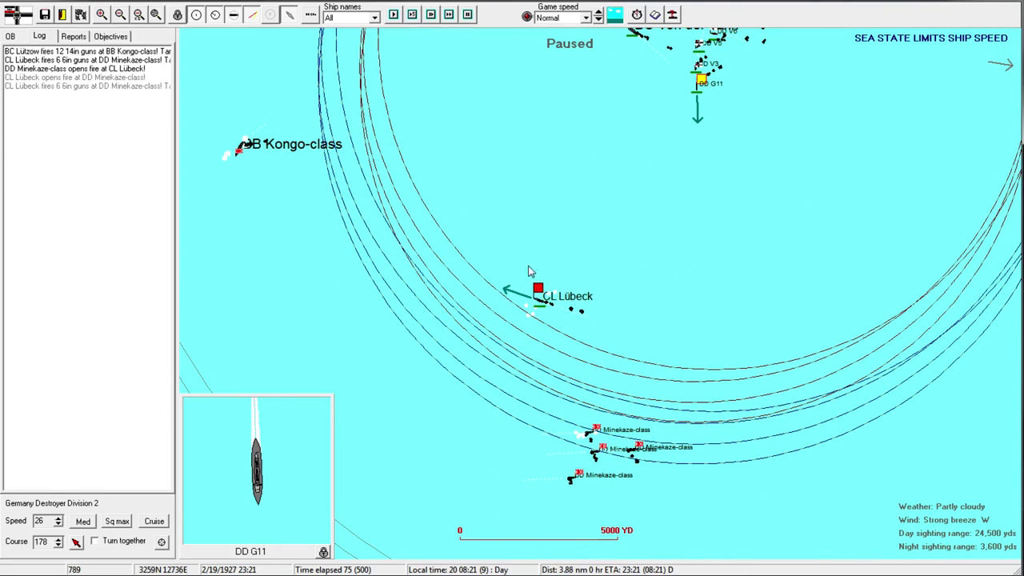
left_click(487, 108)
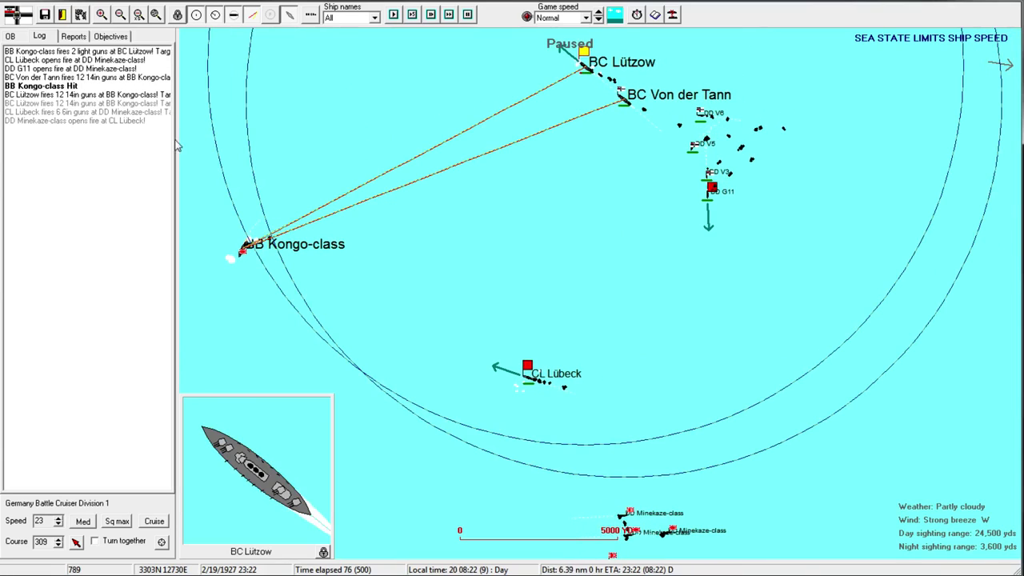
left_click(385, 224)
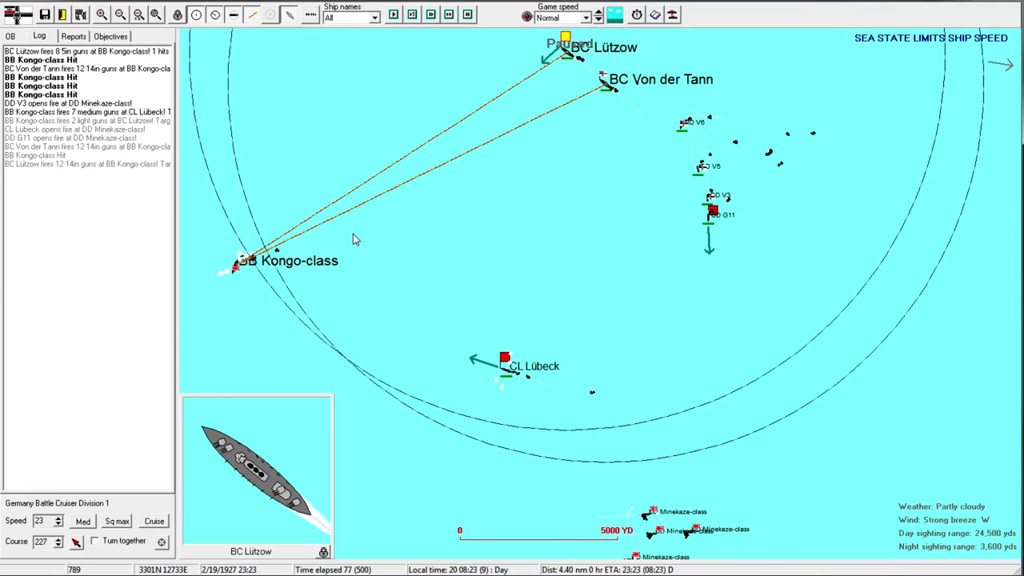
left_click(412, 232)
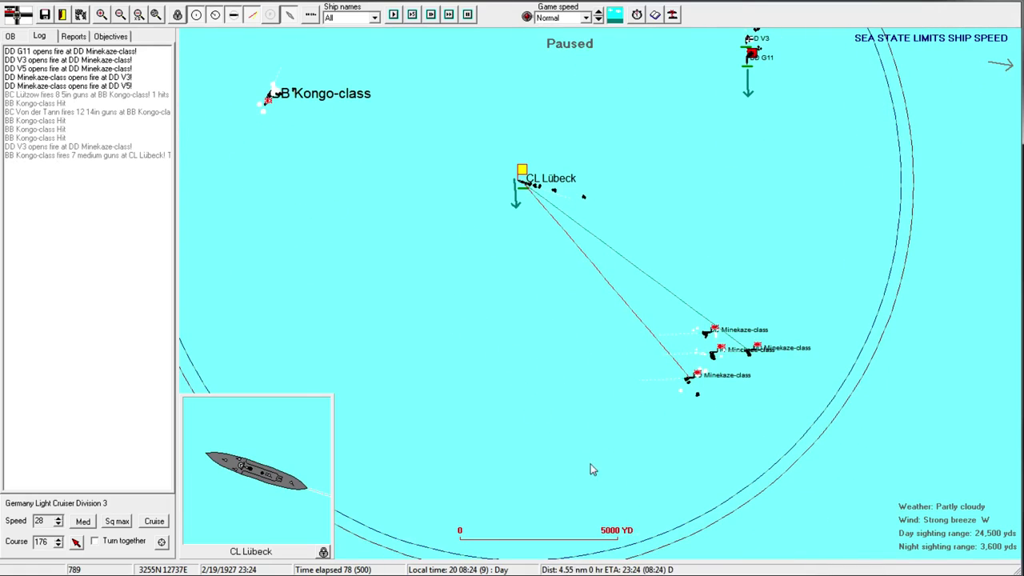
left_click(724, 120)
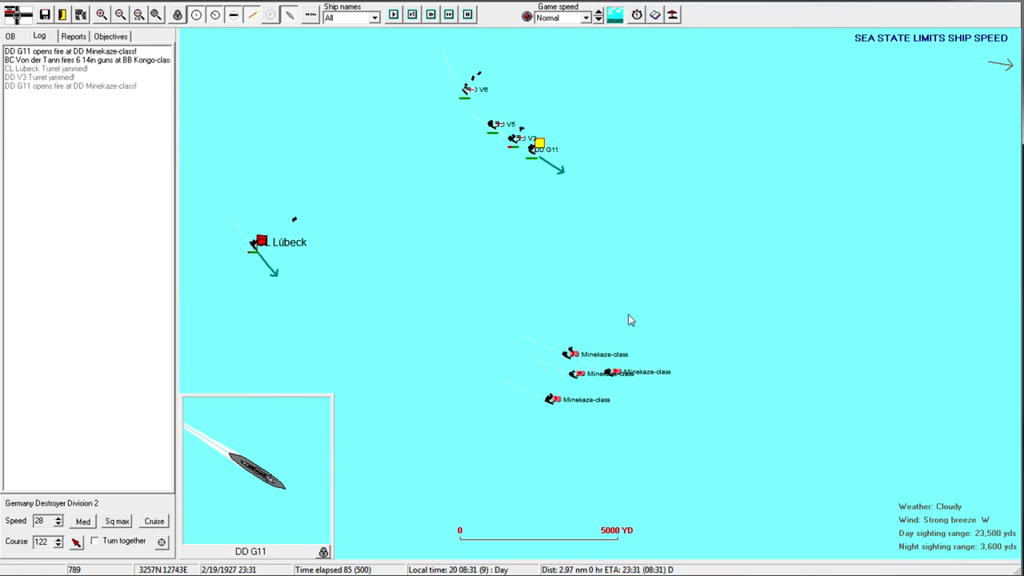
Step: Steer Lübeck onto a more southerly course and turn Lützow south-southeast
left_click(575, 130)
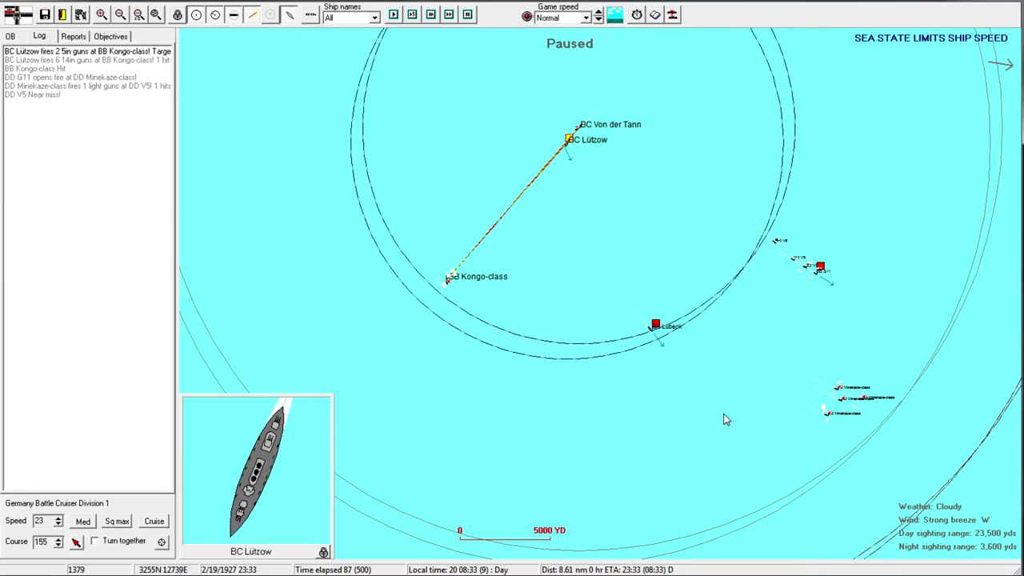
left_click_drag(724, 420, 429, 285)
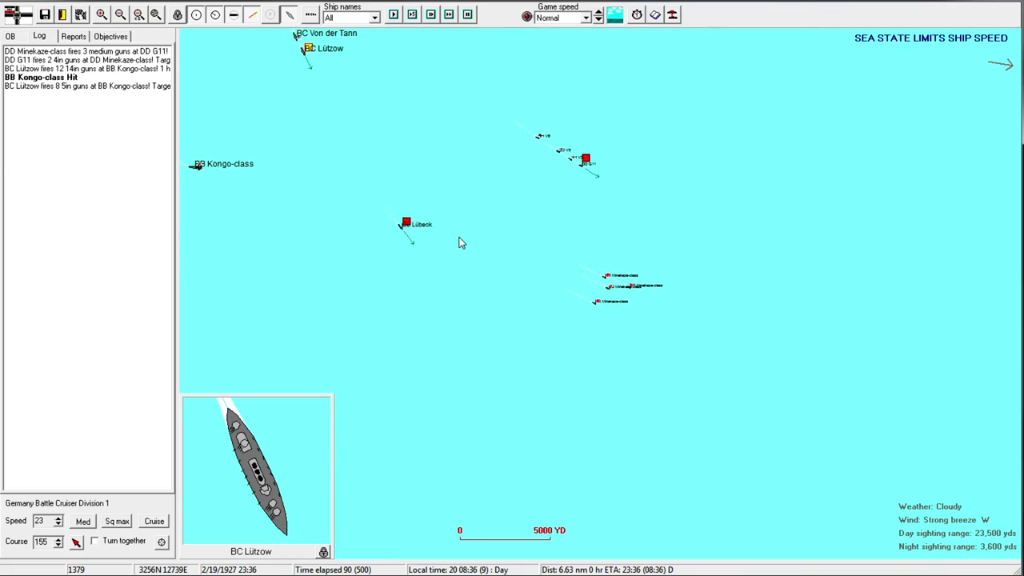
left_click(410, 230)
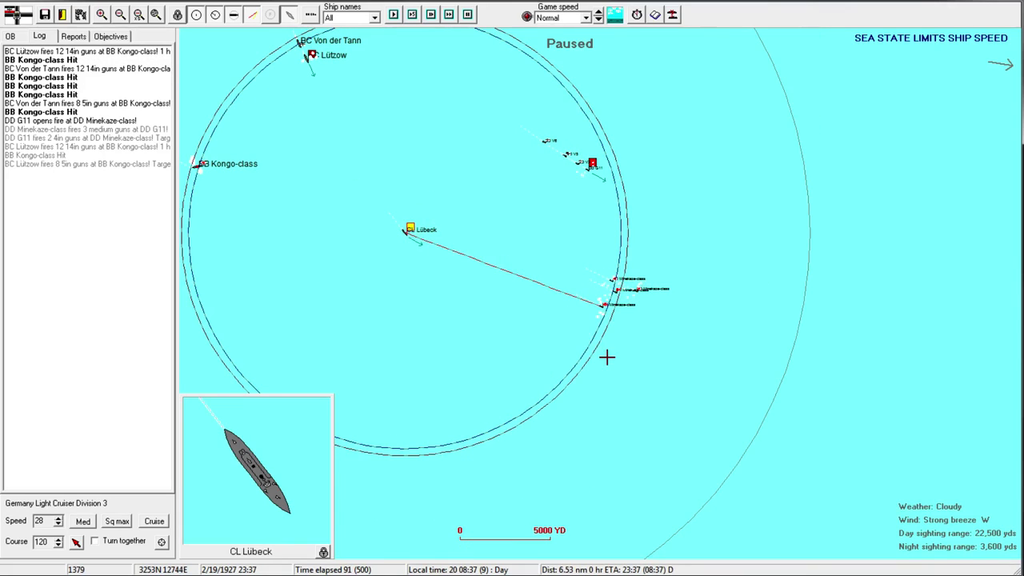
left_click(569, 394)
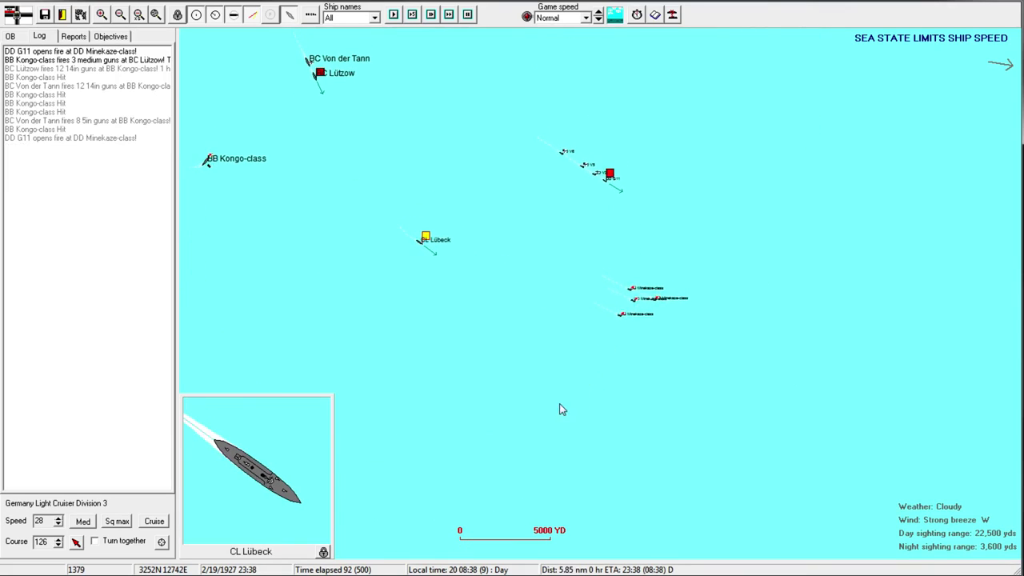
left_click(530, 448)
left_click(340, 110)
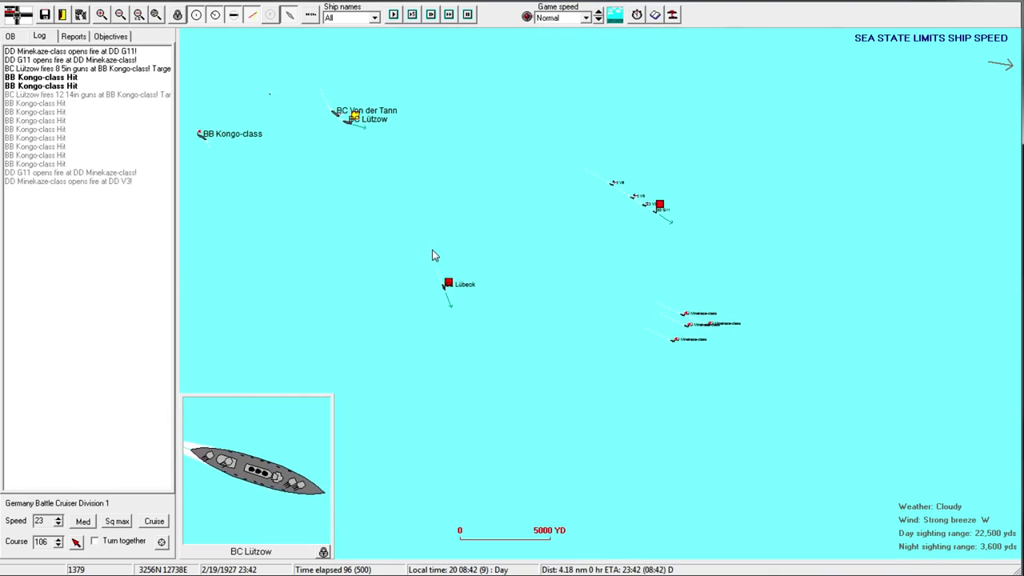
left_click(405, 291)
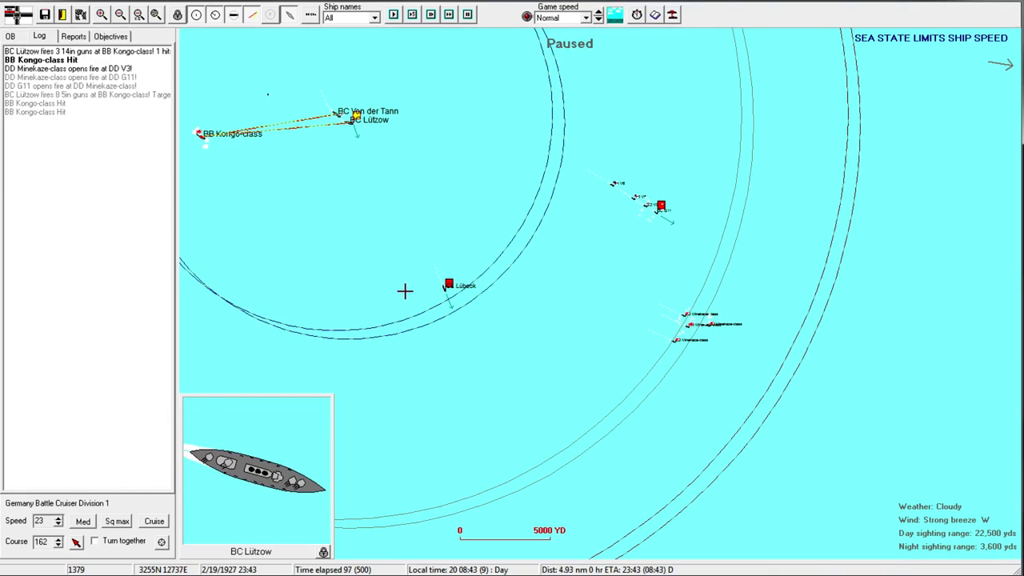
left_click(459, 311)
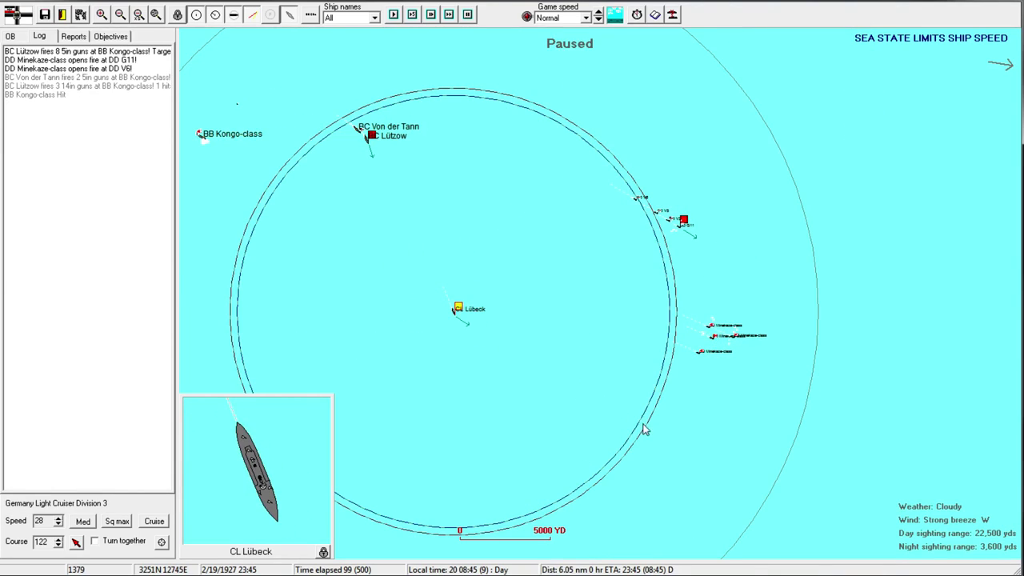
Step: Dismiss the torpedo-hit and sinking reports, then check on G11 and Lübeck
left_click(516, 310)
left_click(527, 305)
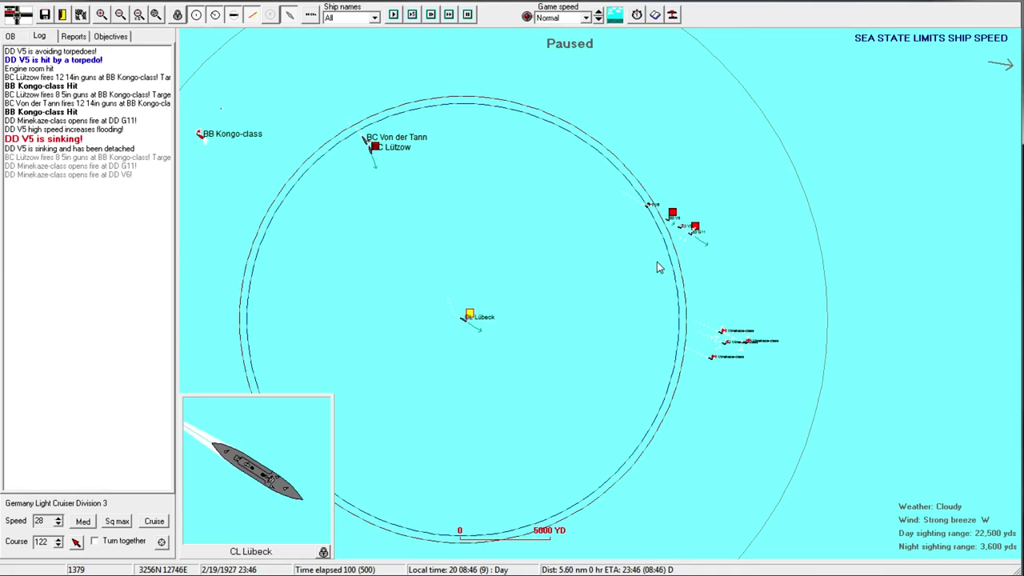
left_click(694, 230)
left_click(472, 318)
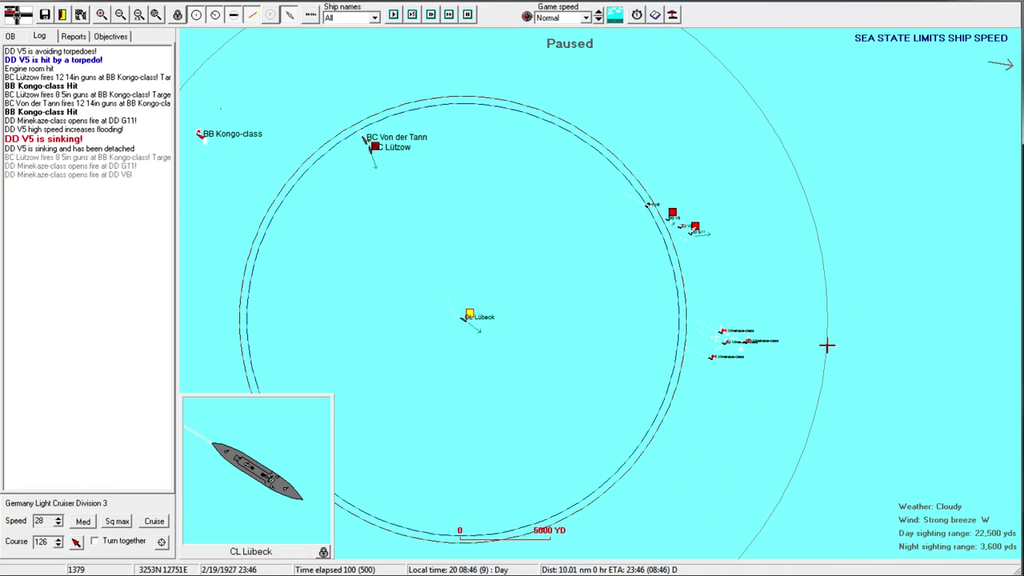
scroll(824, 348, "up", 3)
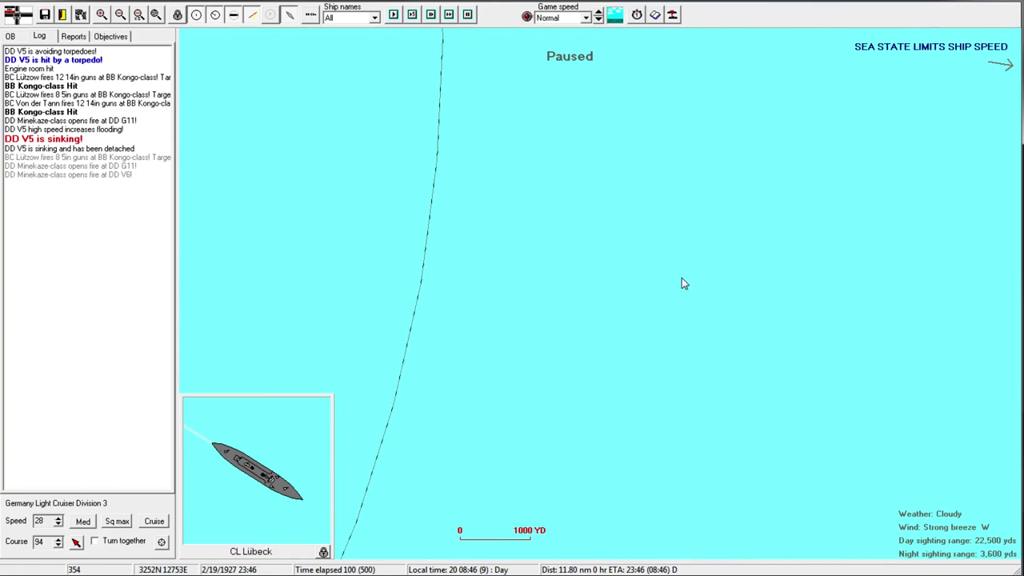
scroll(694, 285, "down", 3)
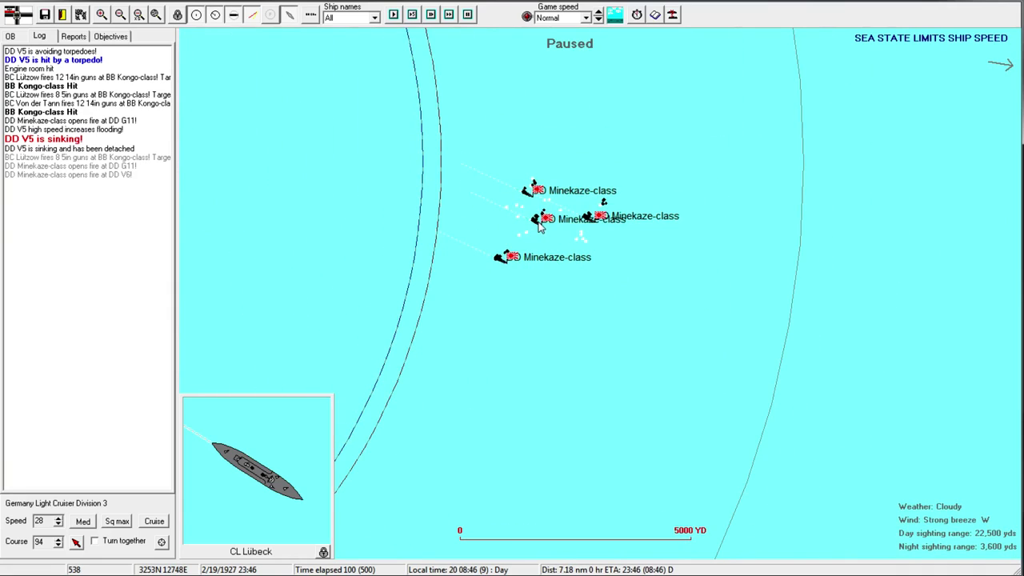
Step: Inspect a Minekaze-class destroyer, clear the ammunition message, and check G11, Lützow and Lübeck
right_click(540, 226)
left_click(818, 194)
scroll(527, 199, "down", 2)
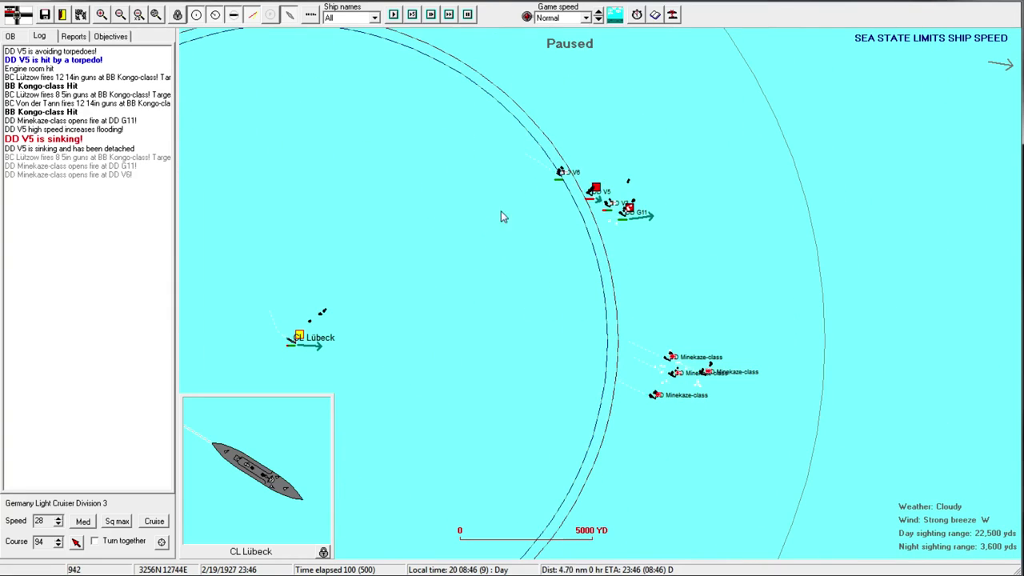
left_click(632, 209)
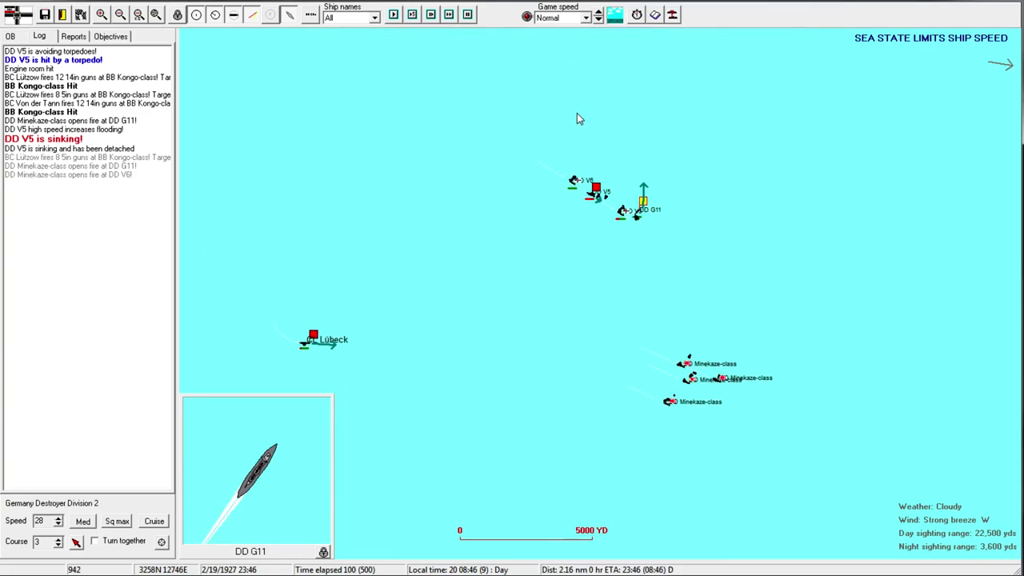
left_click(520, 311)
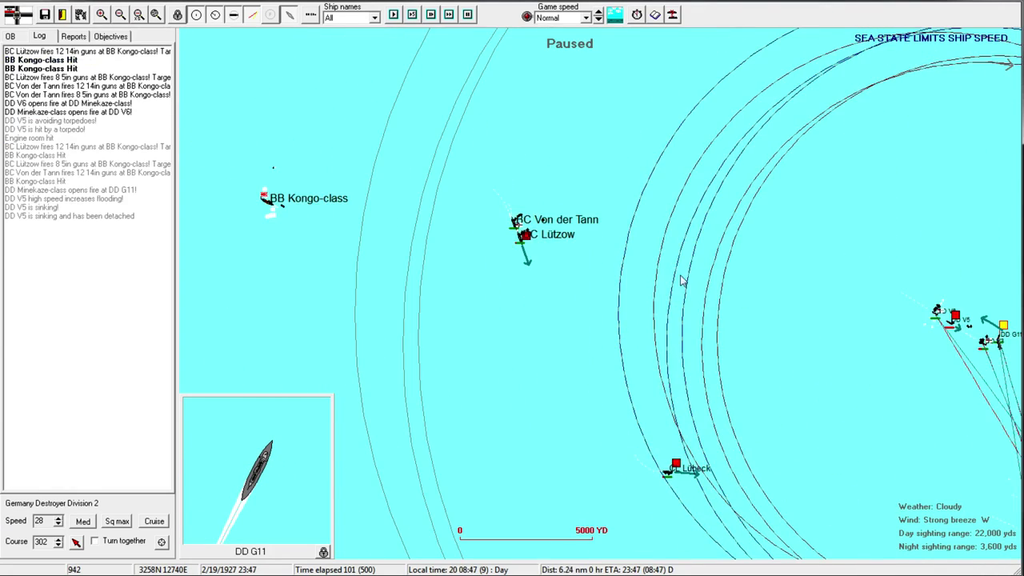
scroll(482, 239, "down", 1)
left_click(563, 269)
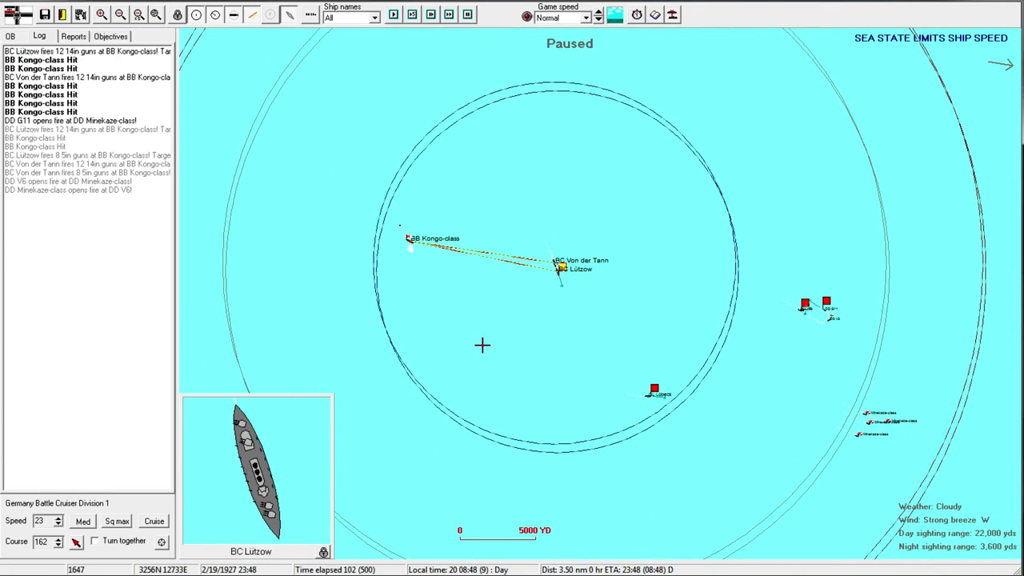
left_click(668, 394)
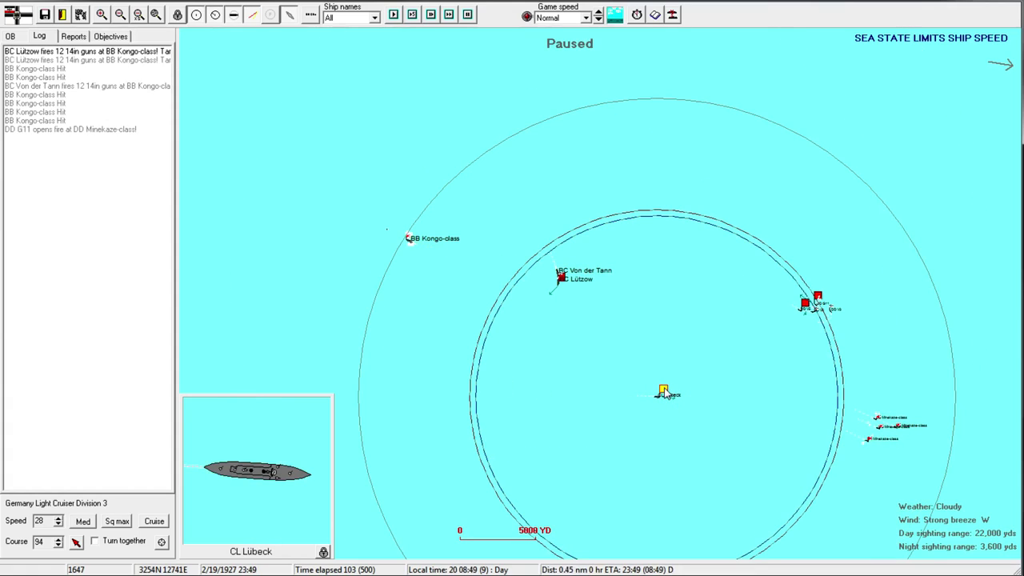
Step: Resume play, detach DD V6 for V5's survivors, and acknowledge the ammo, AI-control and sinking notices
left_click(451, 16)
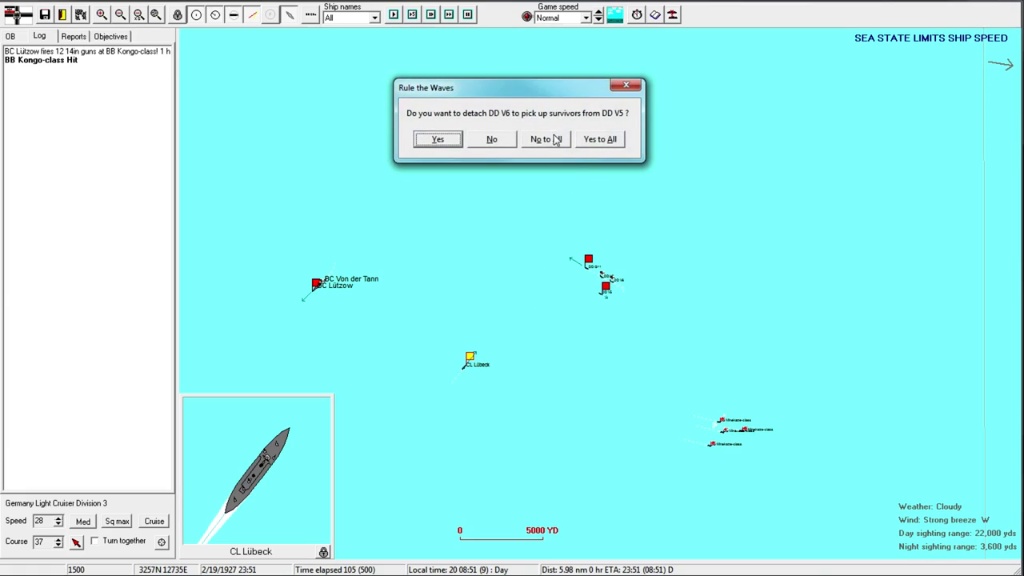
left_click(606, 138)
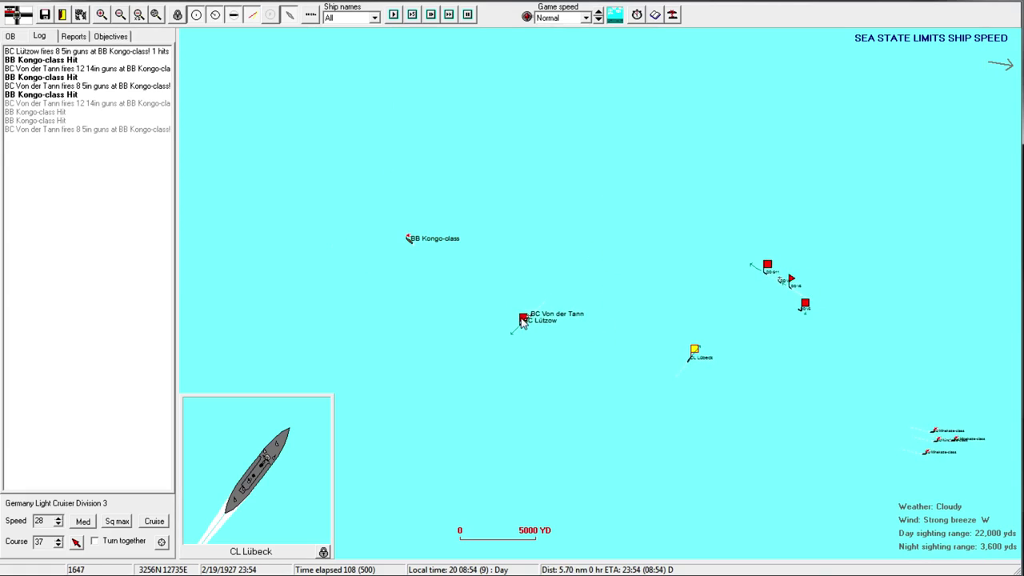
left_click(498, 343)
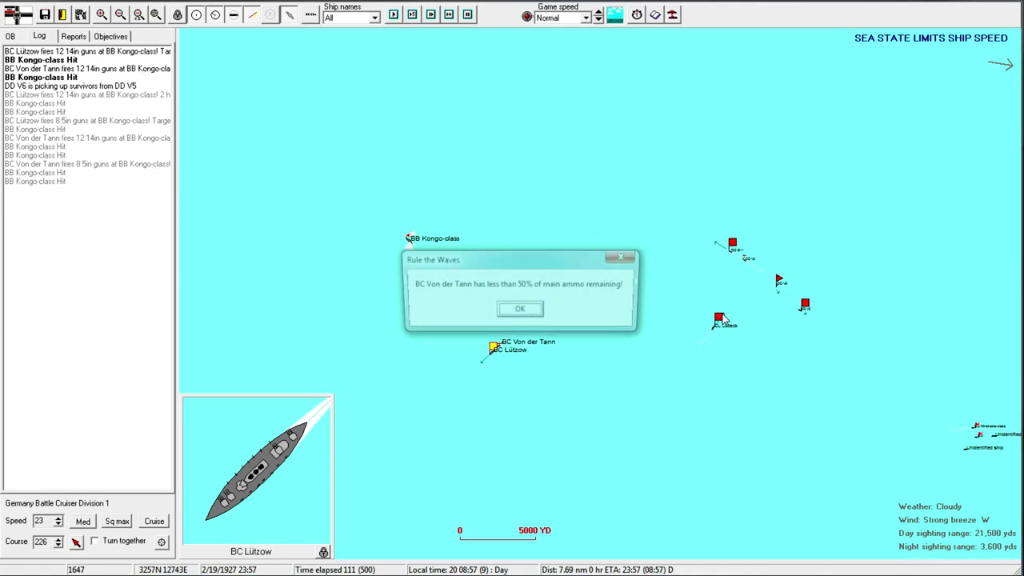
left_click(528, 312)
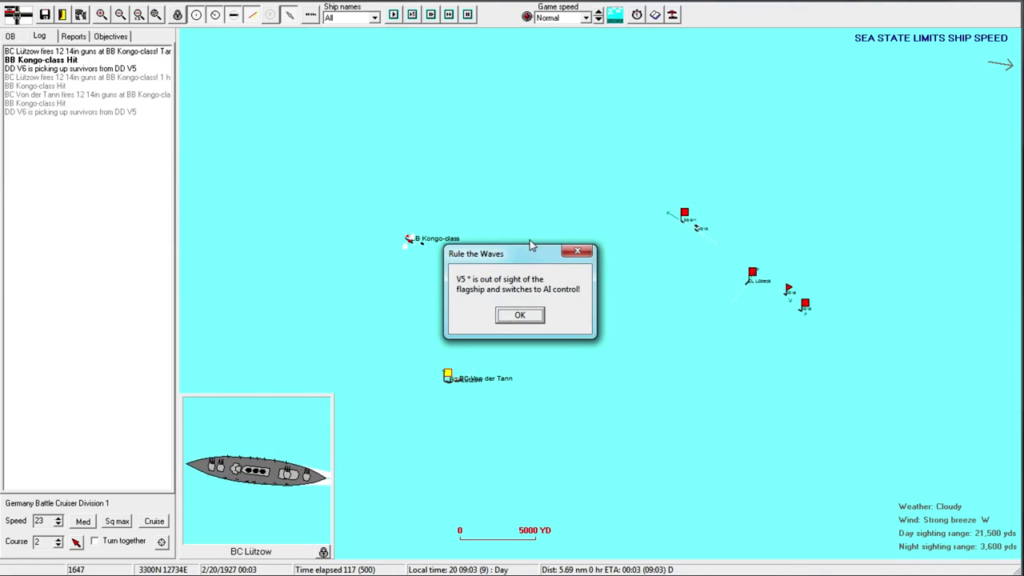
left_click(519, 319)
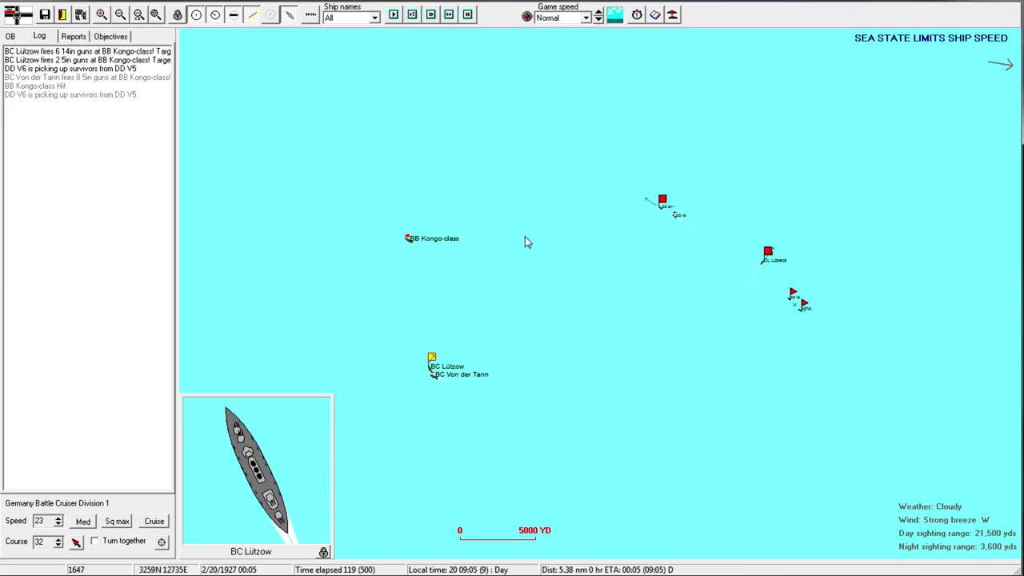
left_click(520, 313)
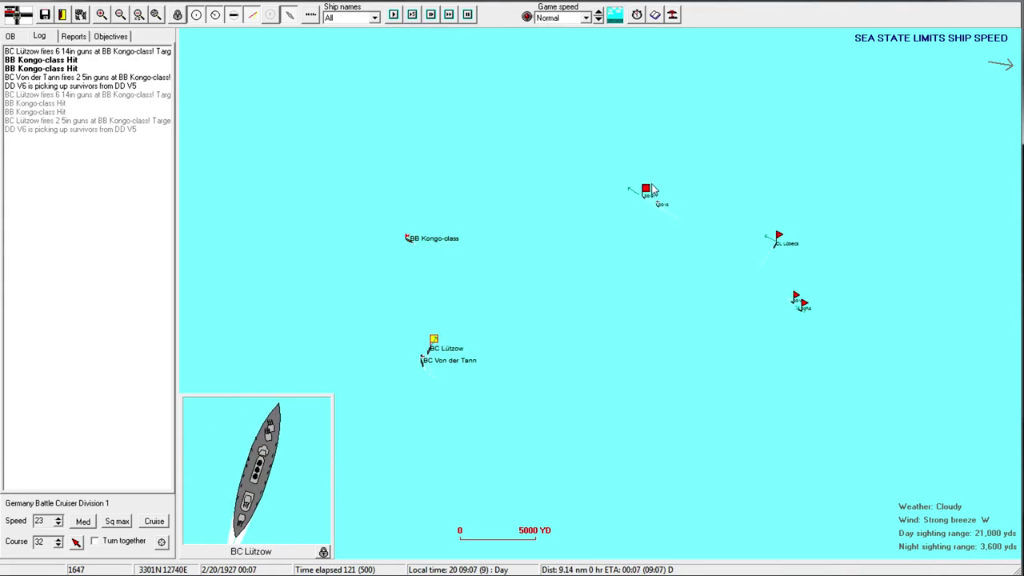
left_click(524, 309)
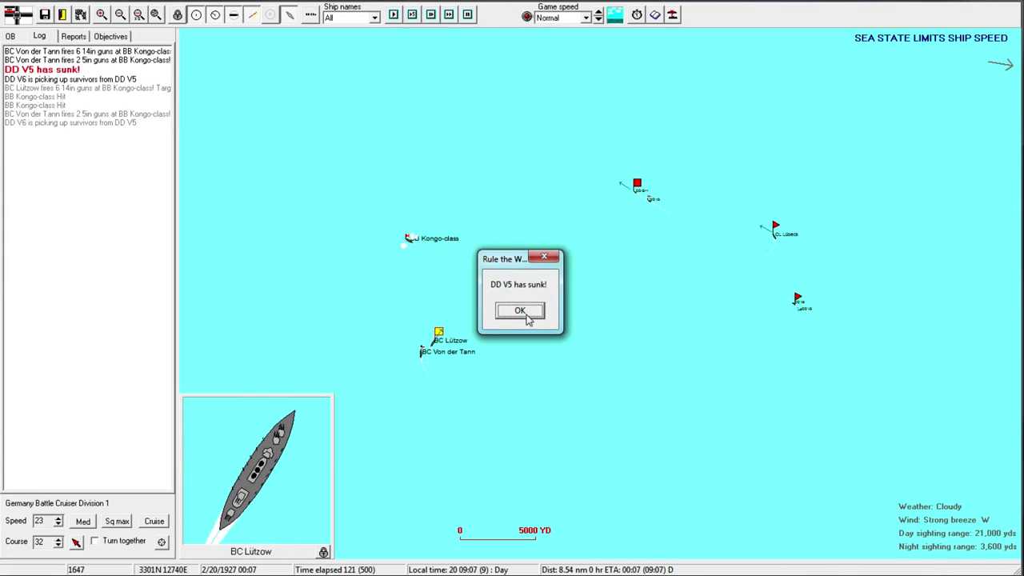
Step: Hand Destroyer Division 2 over to AI control
double_click(637, 185)
left_click(536, 391)
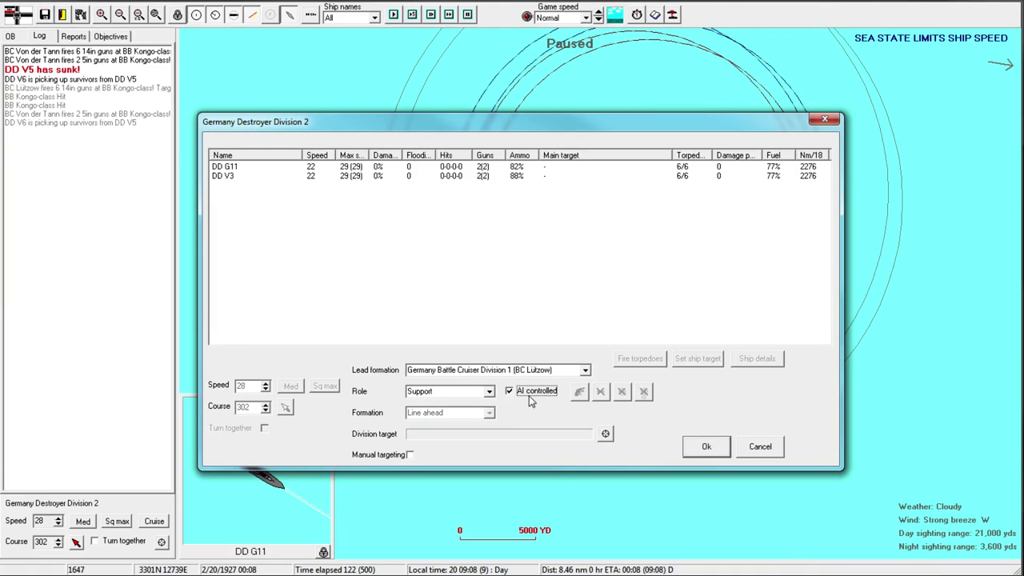
left_click(718, 452)
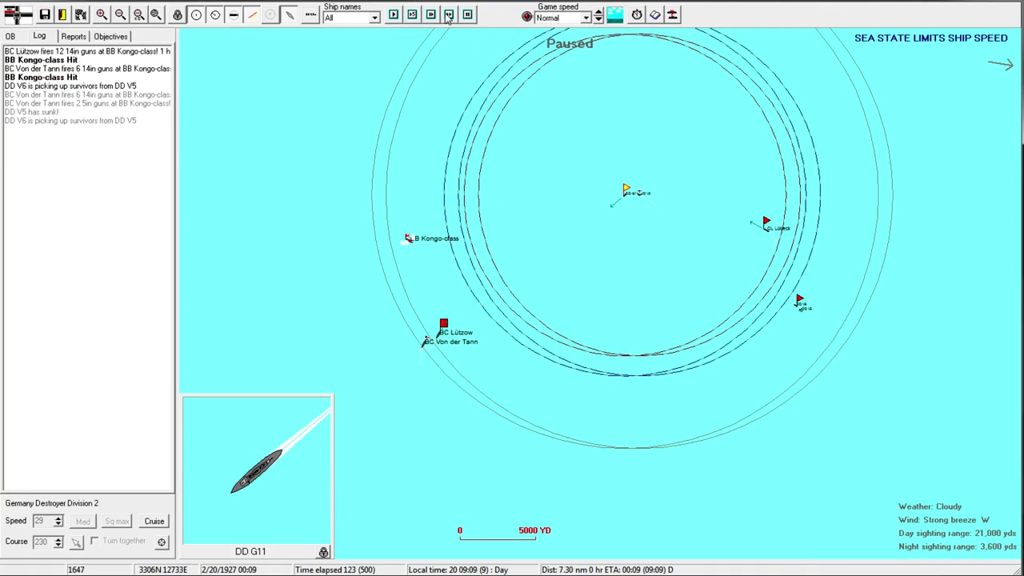
Step: Switch to Fast game speed and dismiss Lützow's ammunition and torpedo-hit messages
left_click(599, 12)
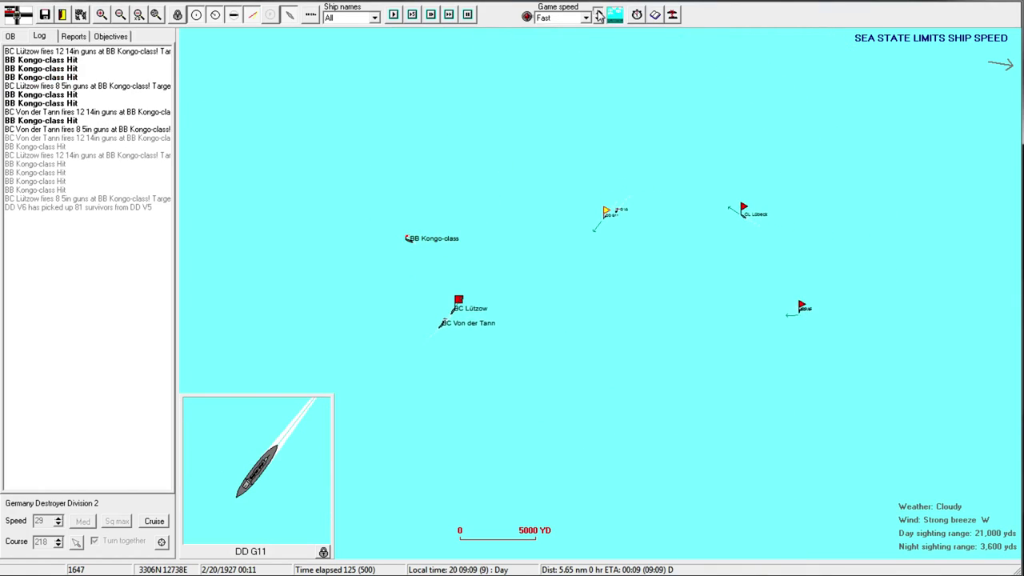
left_click(488, 264)
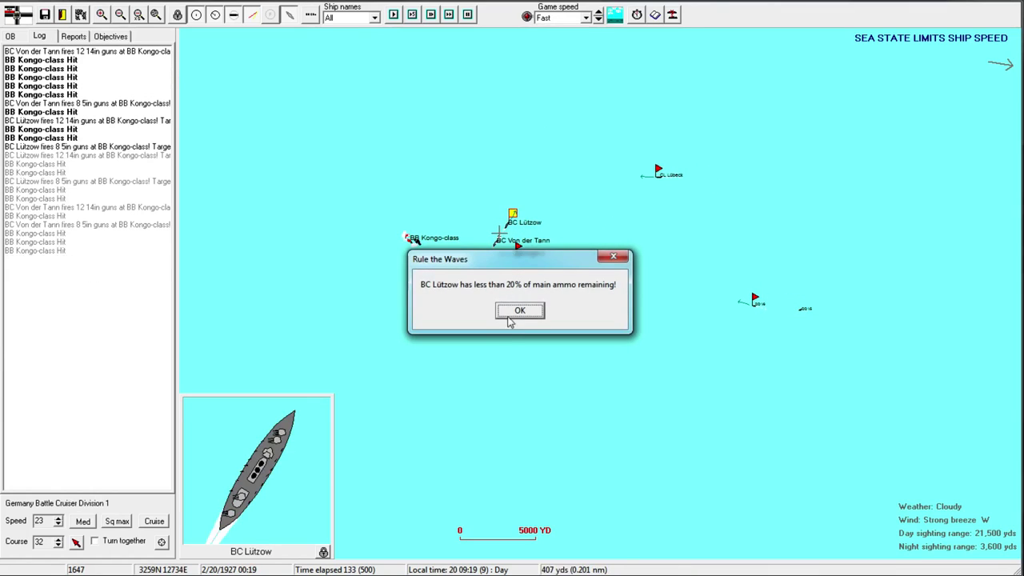
key("Return")
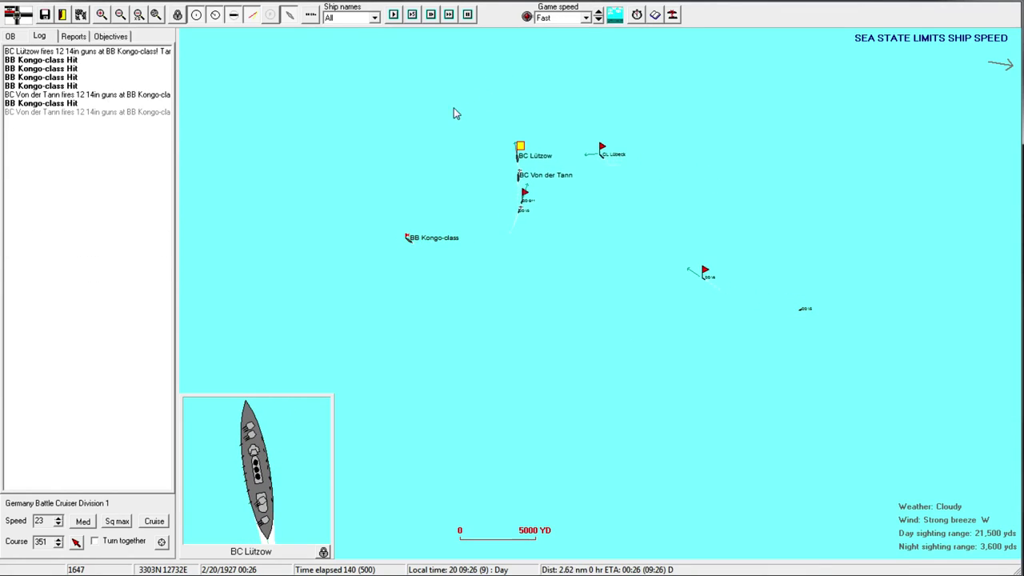
left_click(517, 316)
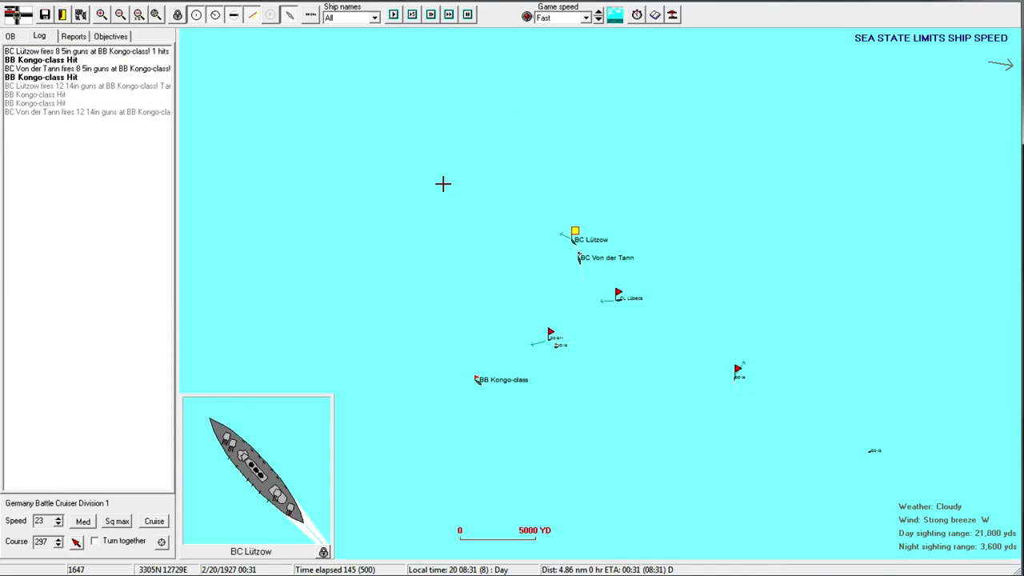
left_click(518, 312)
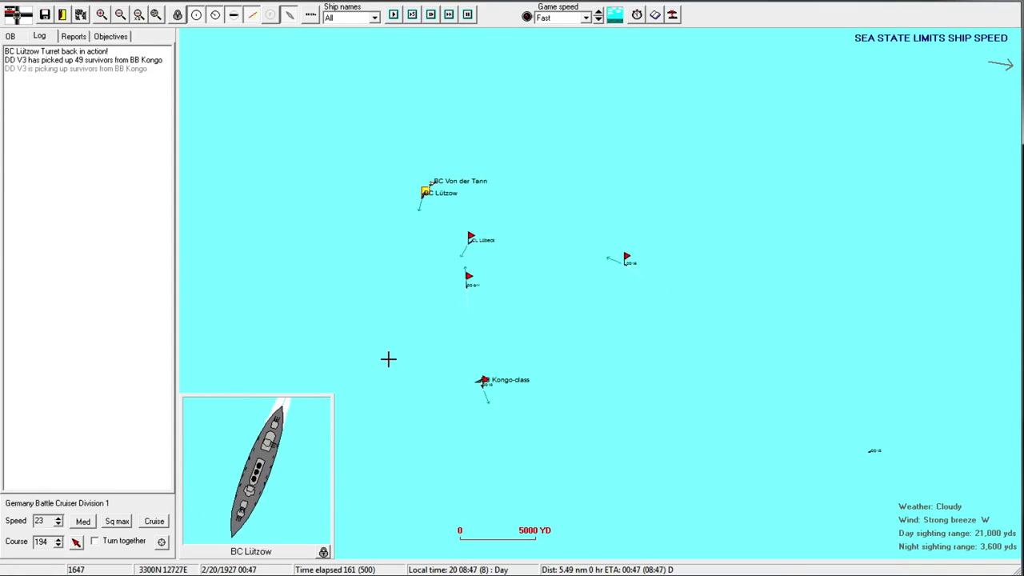
scroll(404, 339, "down", 1)
scroll(474, 170, "down", 2)
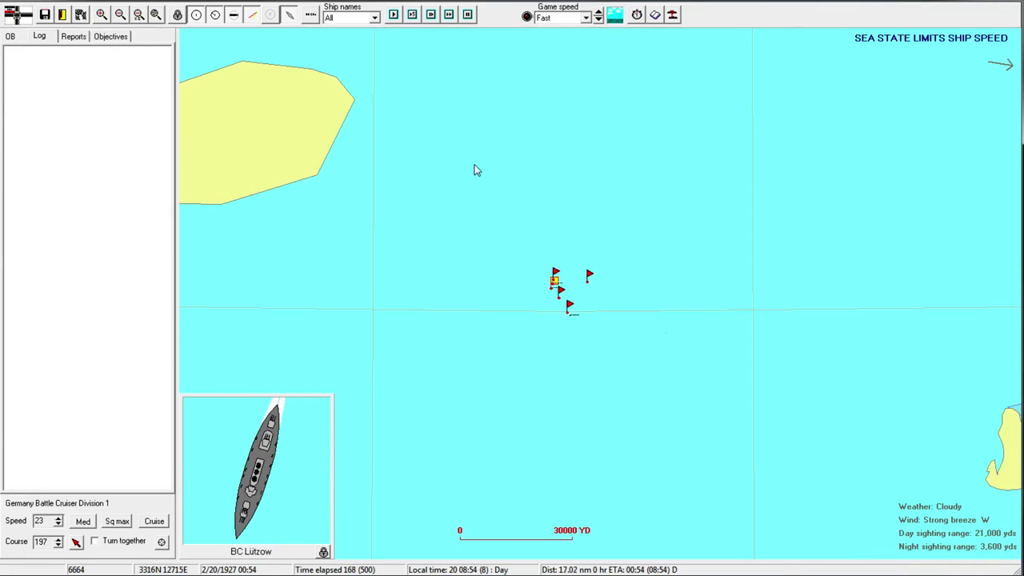
Step: Finish the battle at Ultra fast speed, close the results, and leave with a German major victory
left_click(598, 12)
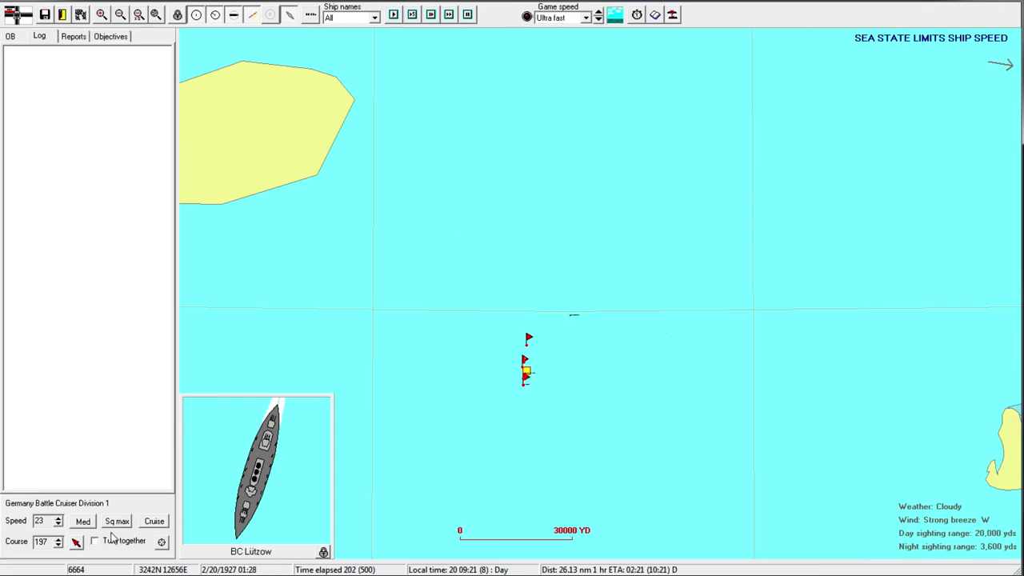
scroll(632, 344, "down", 1)
scroll(652, 356, "down", 1)
scroll(652, 356, "down", 1)
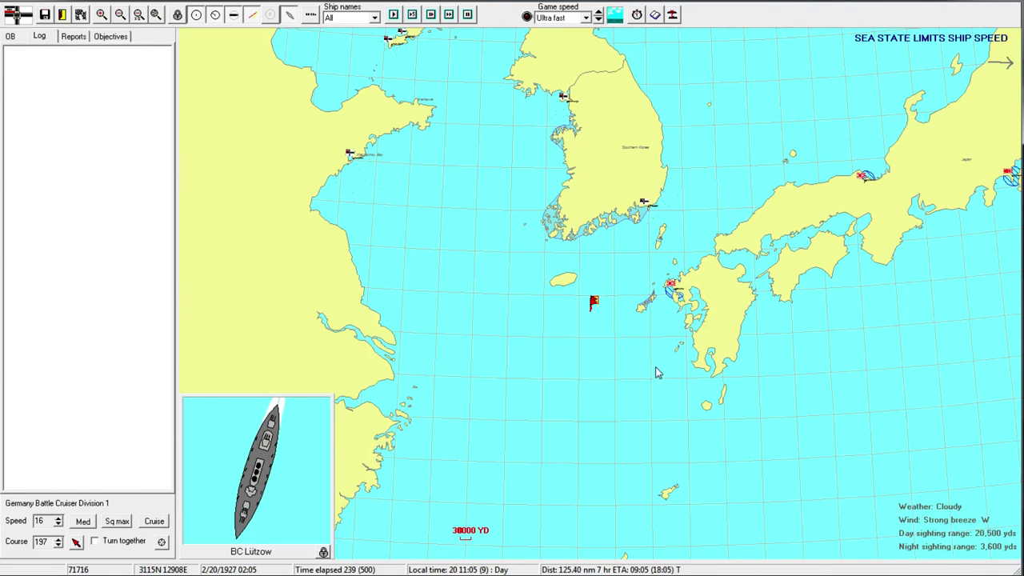
scroll(656, 352, "up", 1)
scroll(560, 344, "up", 1)
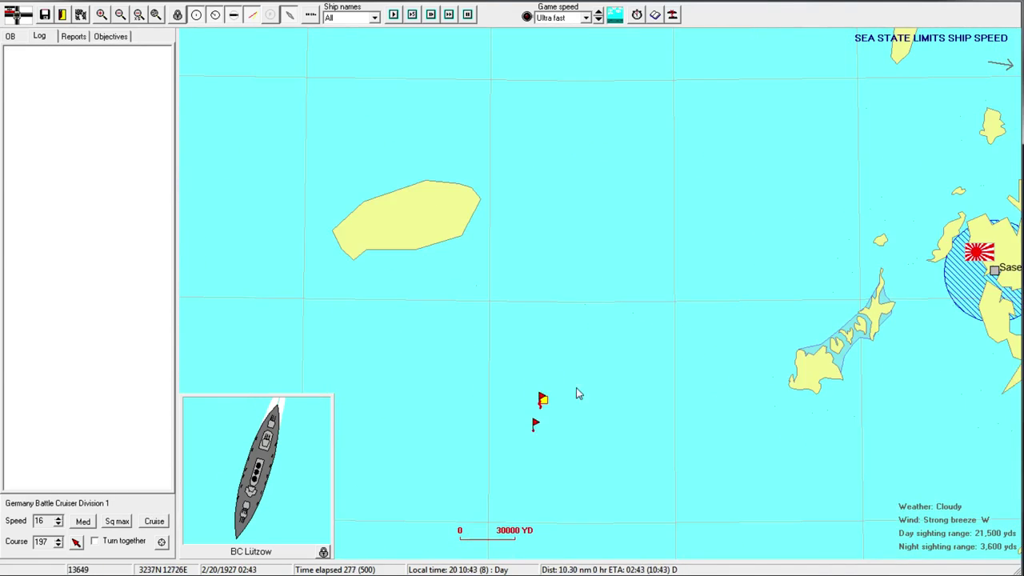
scroll(669, 248, "up", 1)
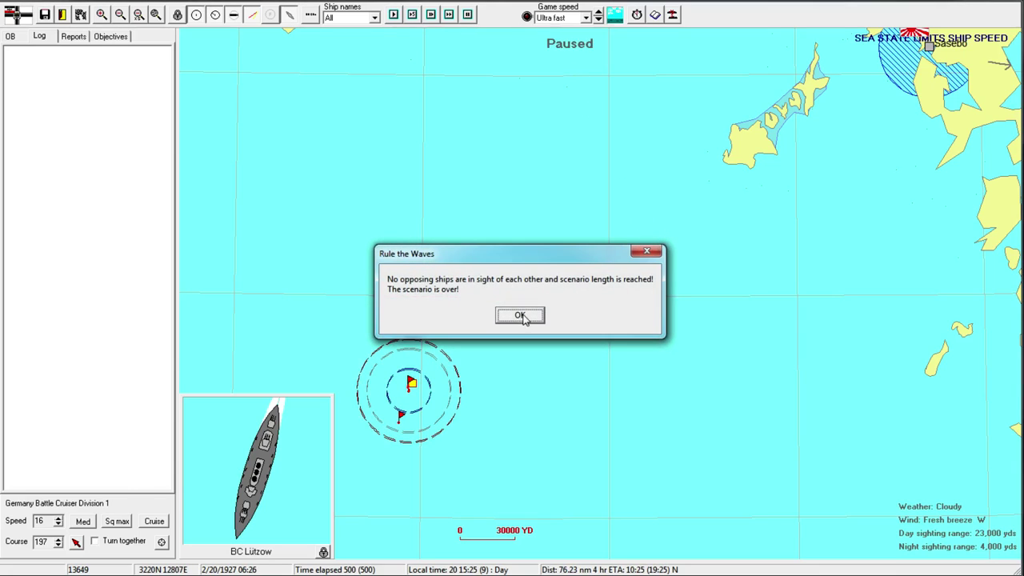
left_click(520, 314)
left_click(796, 489)
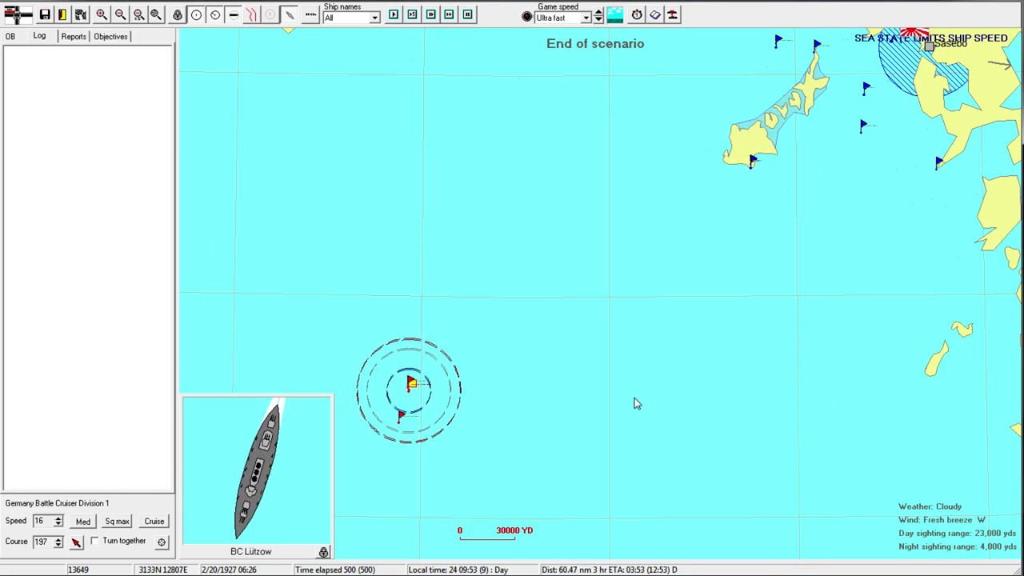
left_click(62, 16)
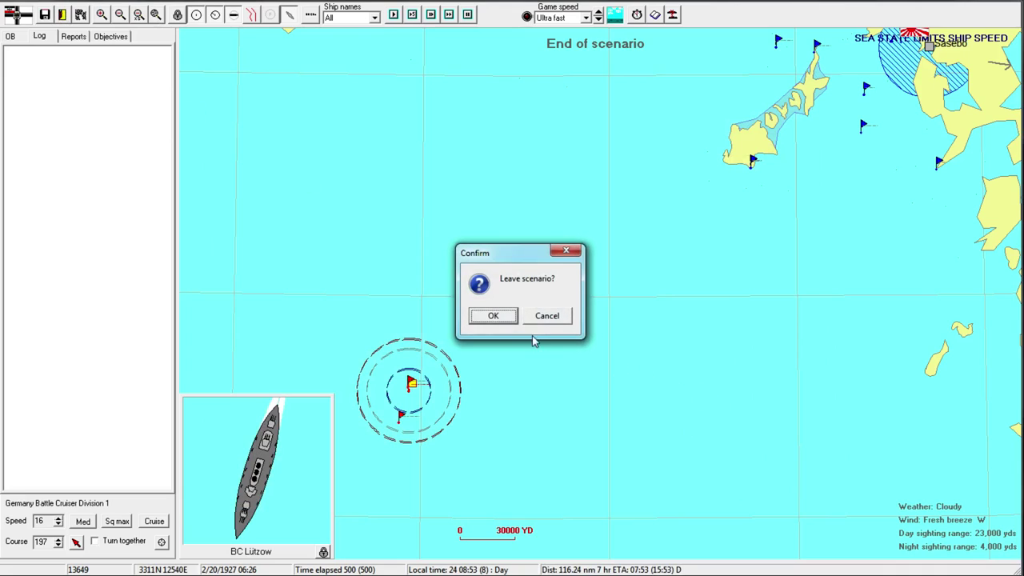
left_click(490, 318)
left_click(514, 329)
Step: Decline marking the battle as an accomplishment, close the turn messages, and end the turn
left_click(552, 317)
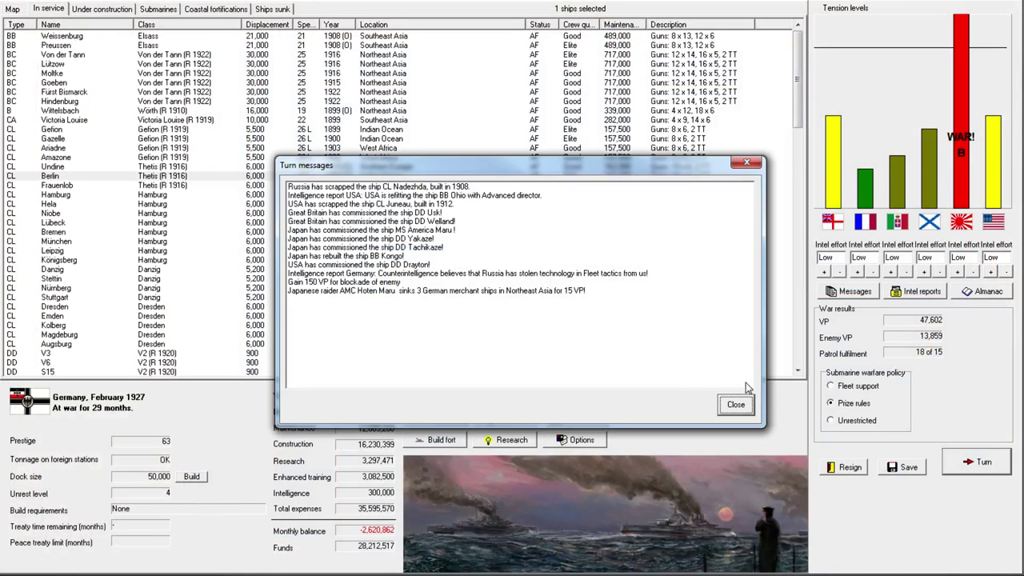
left_click(732, 407)
left_click(406, 234)
scroll(528, 240, "down", 4)
left_click(975, 462)
Step: Acknowledge the month's reports, including the Explosive shells and improved 6 inch gun research
left_click(523, 424)
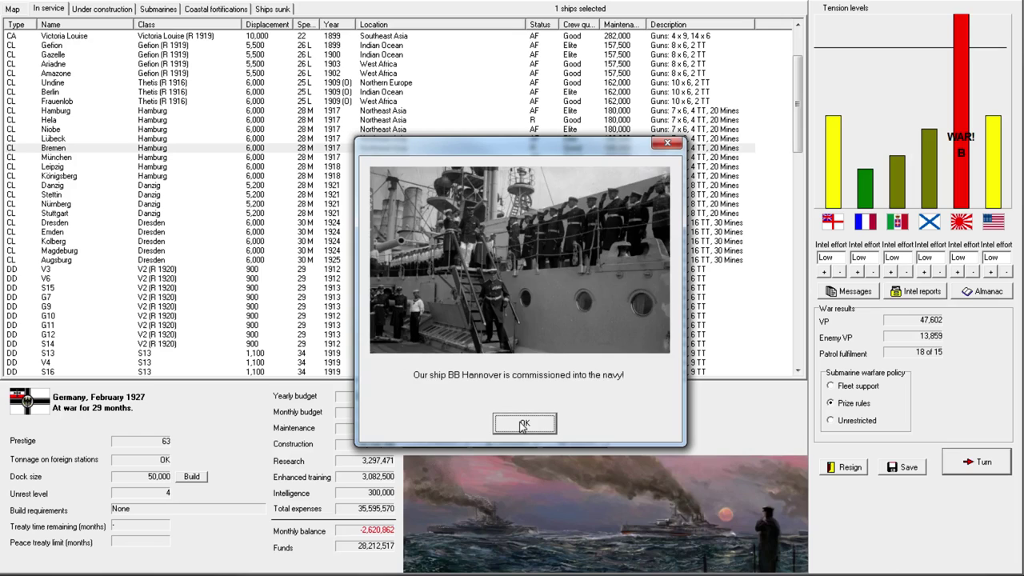
left_click(523, 424)
left_click(518, 313)
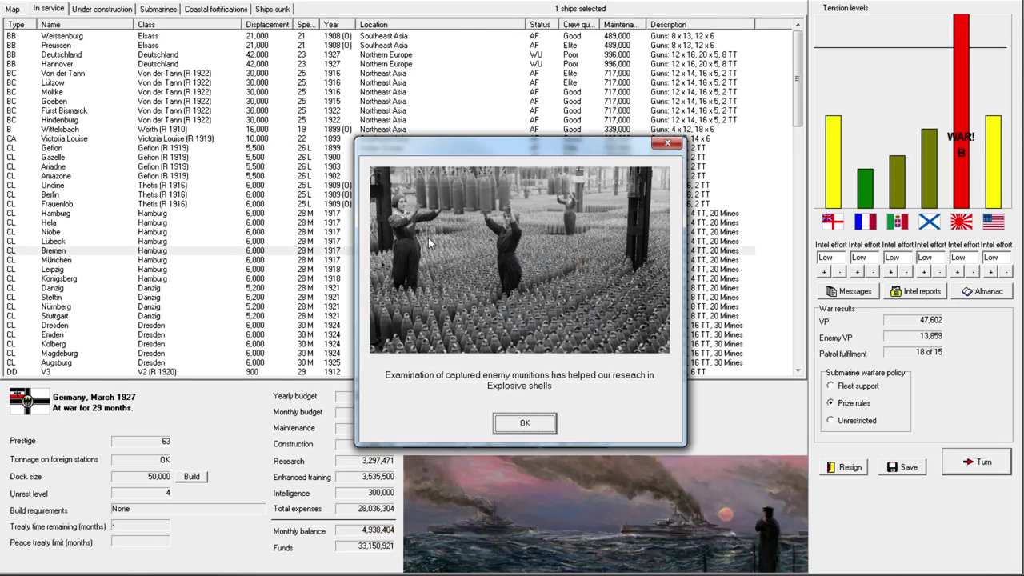
left_click(524, 424)
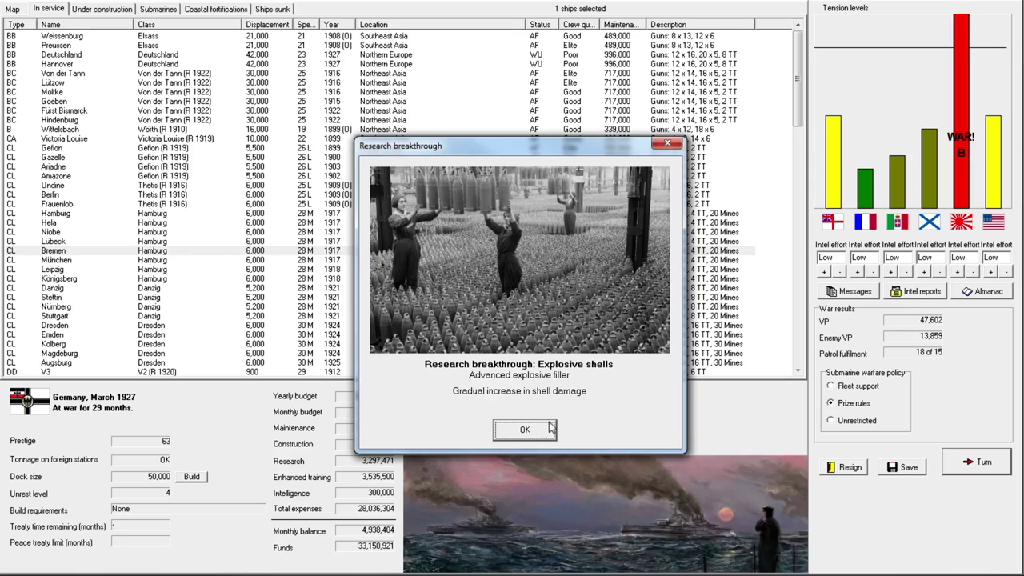
left_click(548, 431)
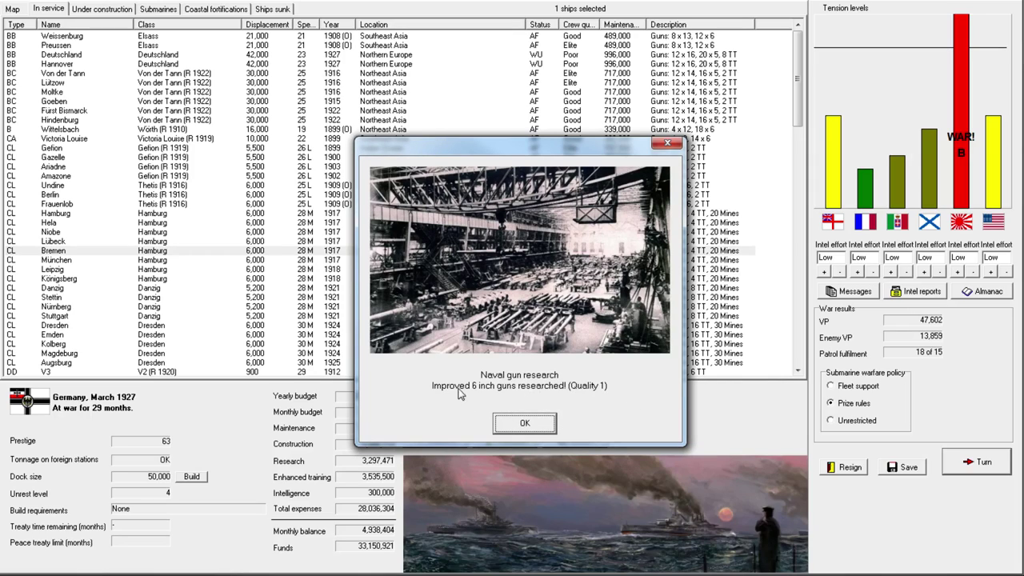
left_click(518, 433)
left_click(534, 428)
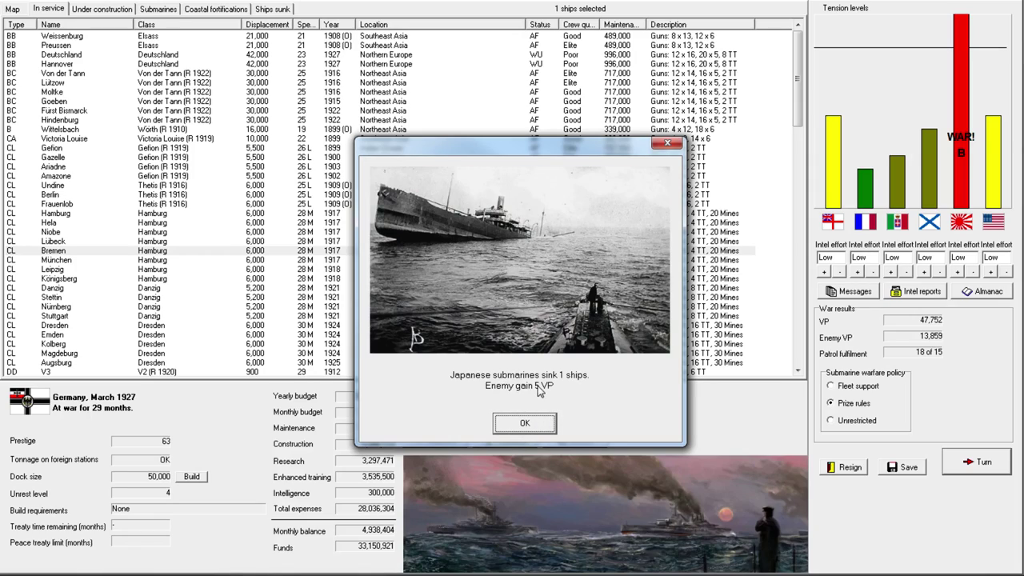
left_click(524, 424)
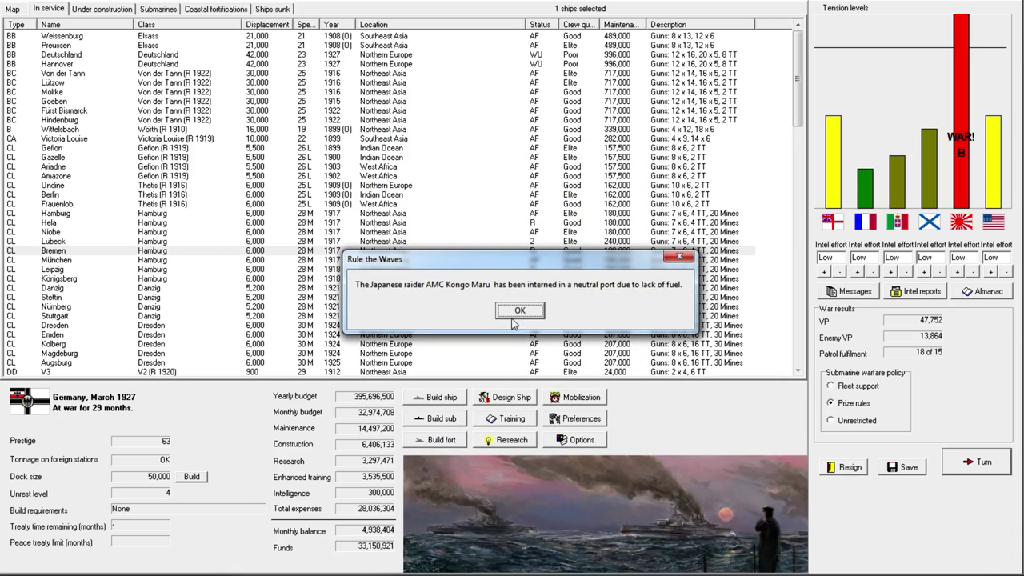
left_click(527, 320)
left_click(541, 425)
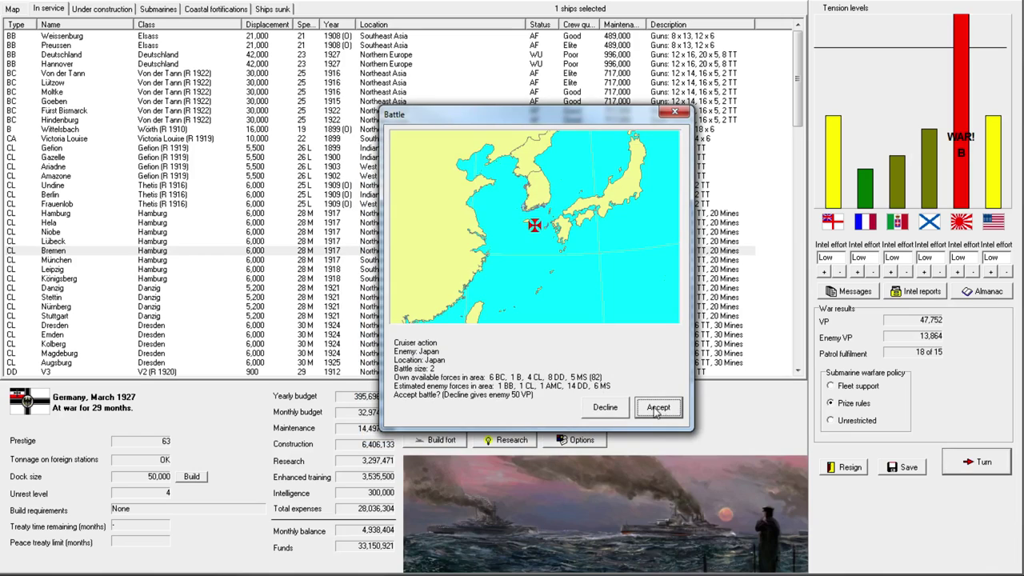
Step: Accept the cruiser action against Japan, which Japan declines, and close the messages
left_click(659, 408)
left_click(520, 315)
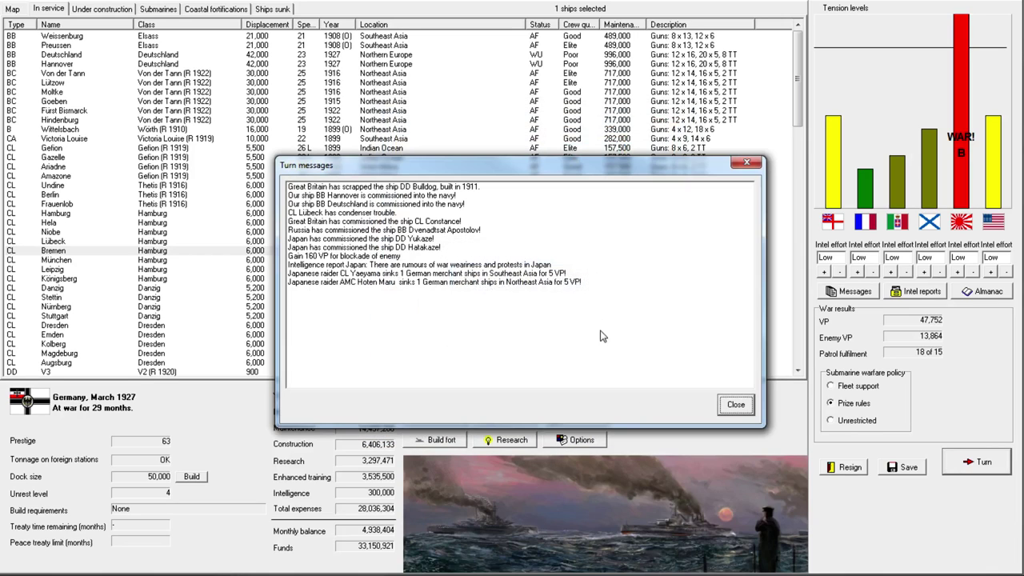
left_click(735, 405)
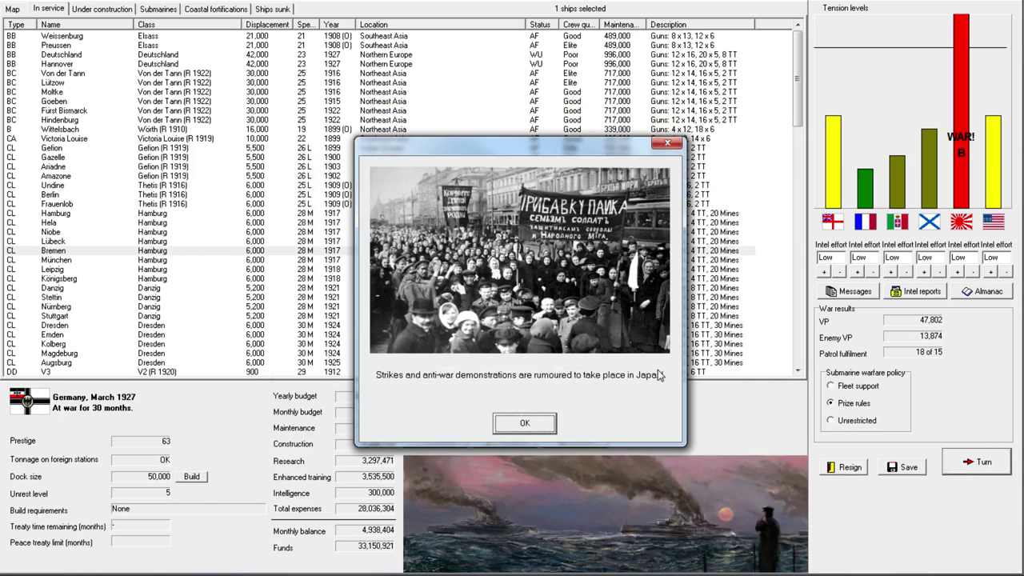
Step: Clear the next month's reports, including AP Projectiles, and decline the Japanese coastal raid
left_click(525, 424)
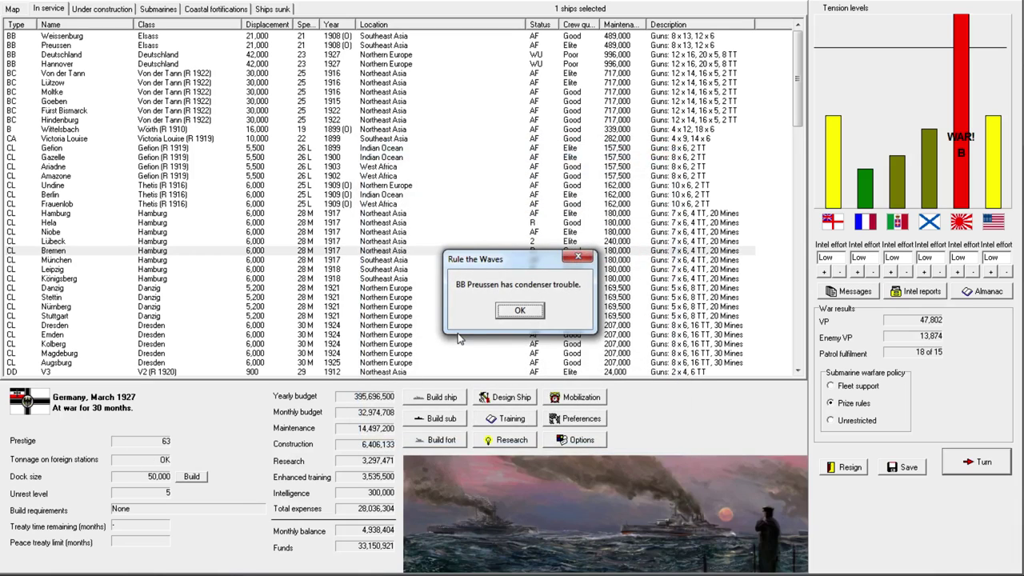
left_click(519, 311)
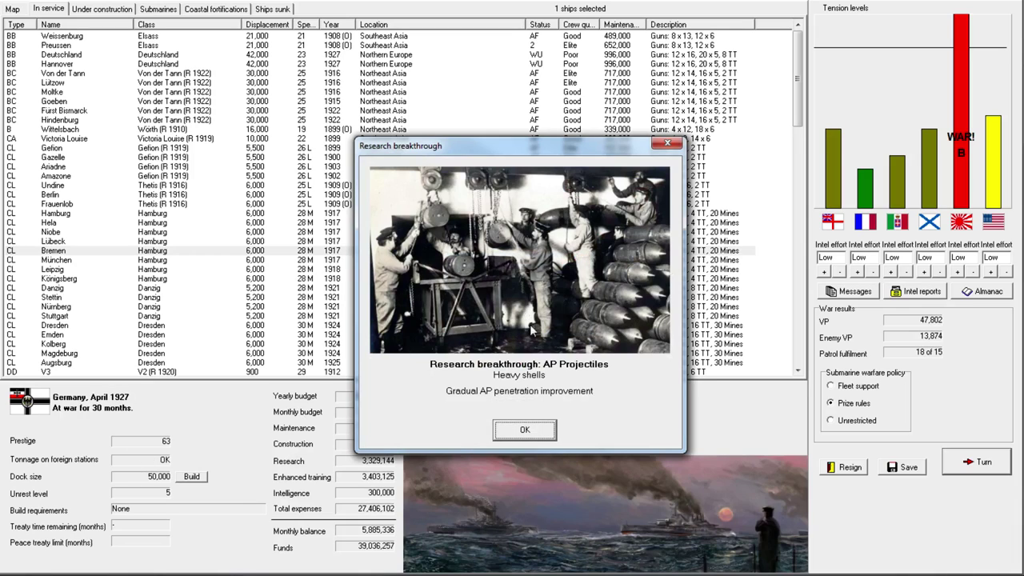
left_click(524, 430)
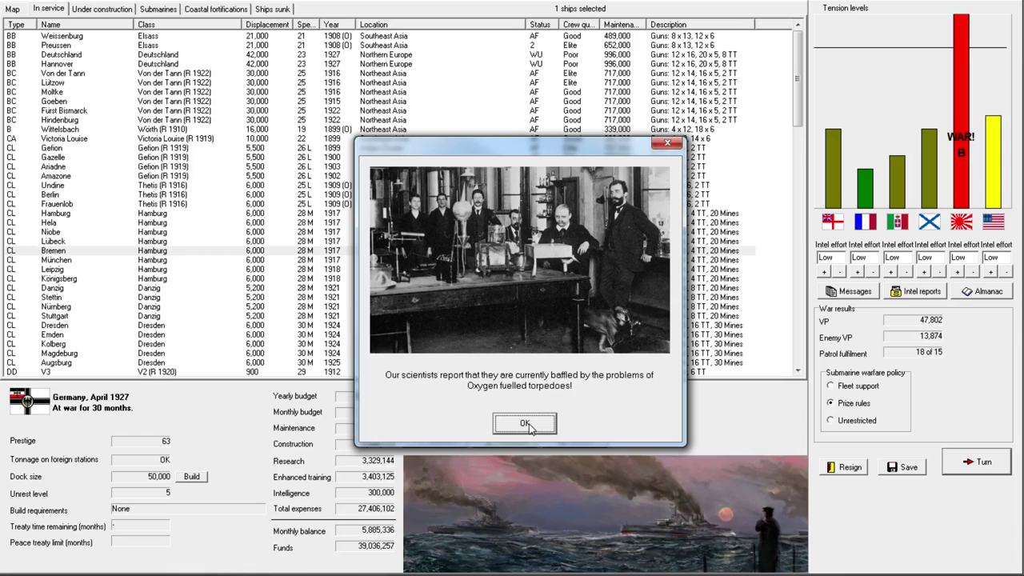
left_click(529, 428)
left_click(529, 428)
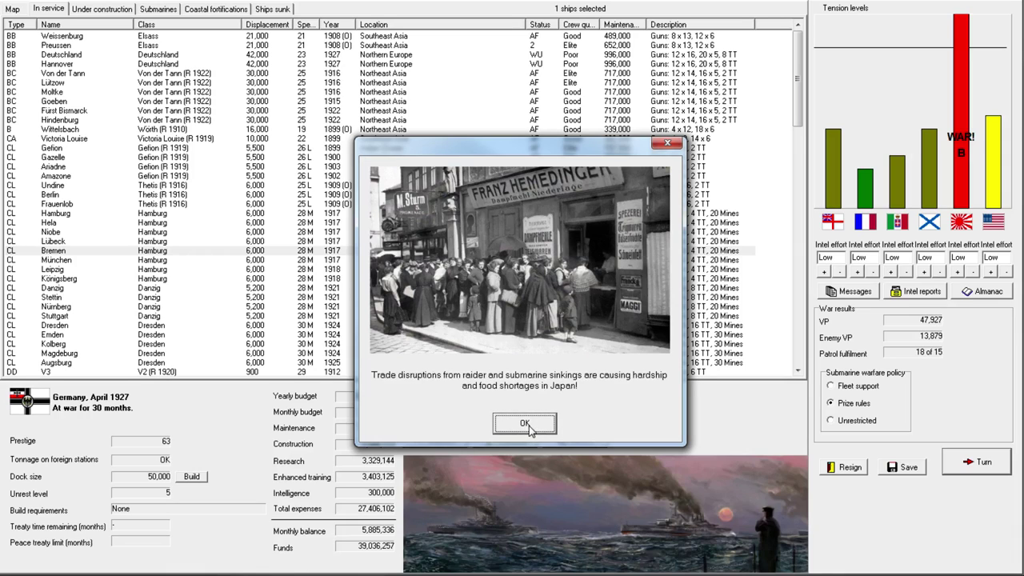
left_click(528, 429)
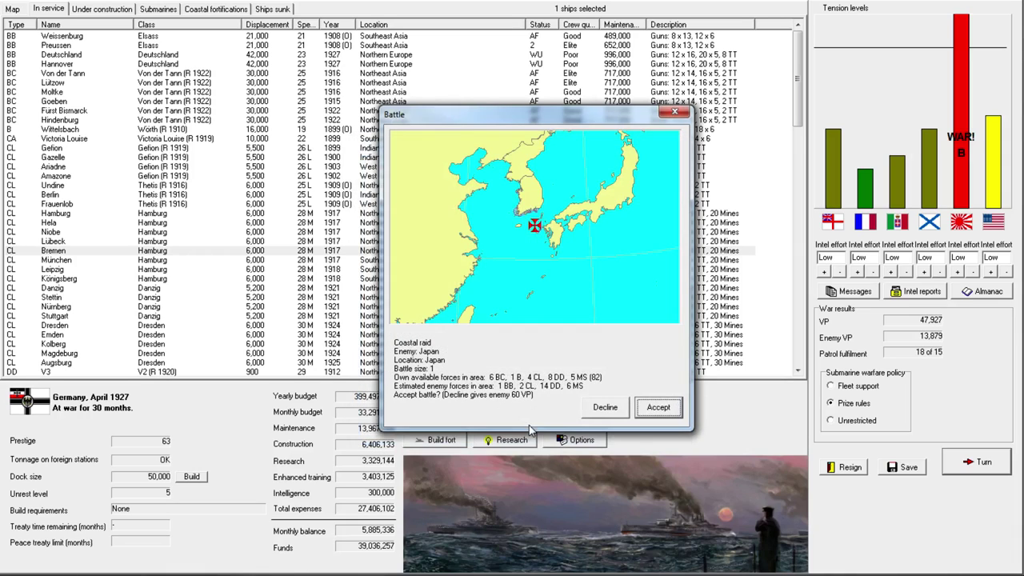
left_click(605, 408)
left_click(732, 405)
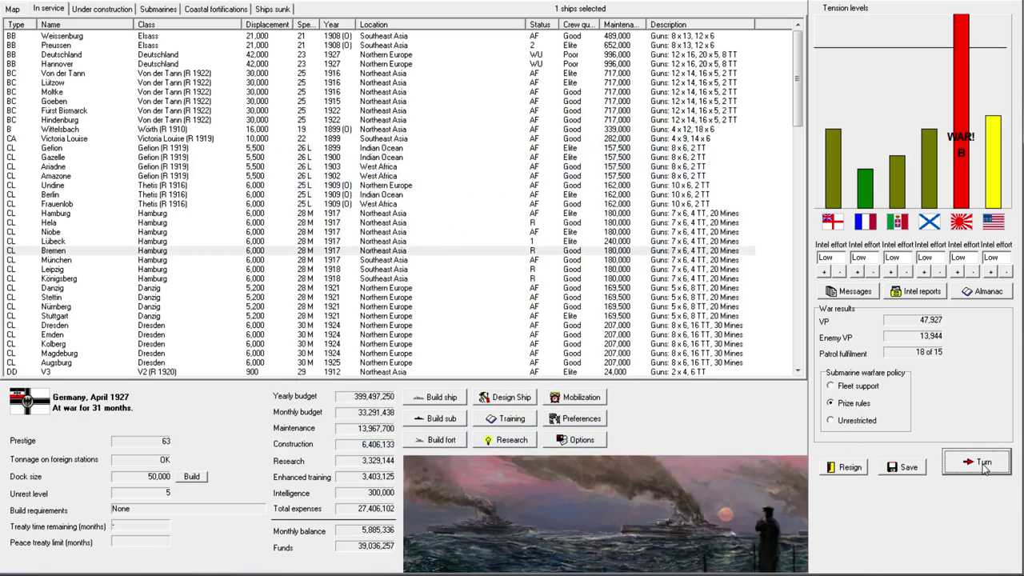
Step: Acknowledge the Hull construction breakthrough and other reports, then decline another coastal raid
left_click(552, 426)
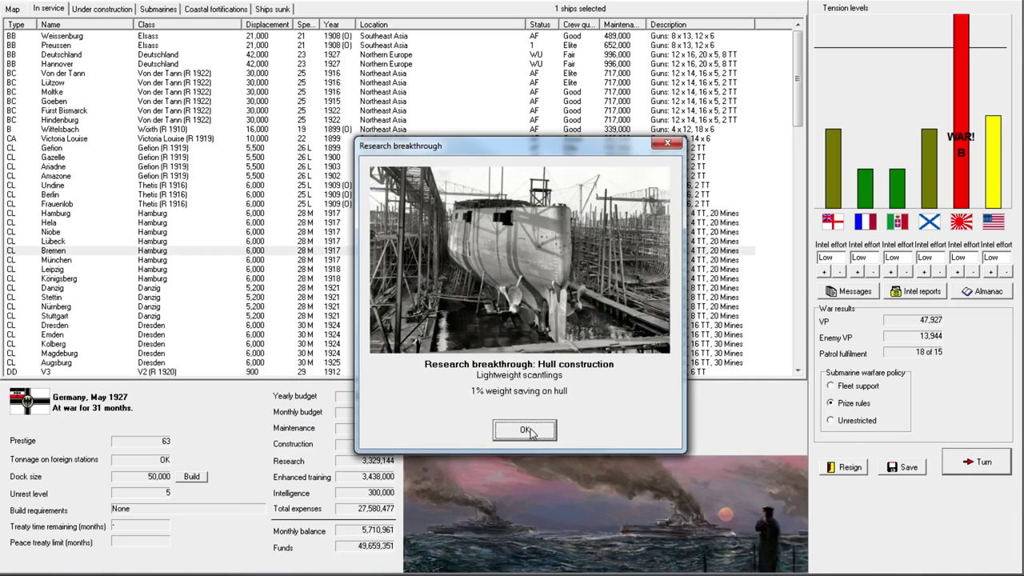
left_click(528, 432)
left_click(536, 432)
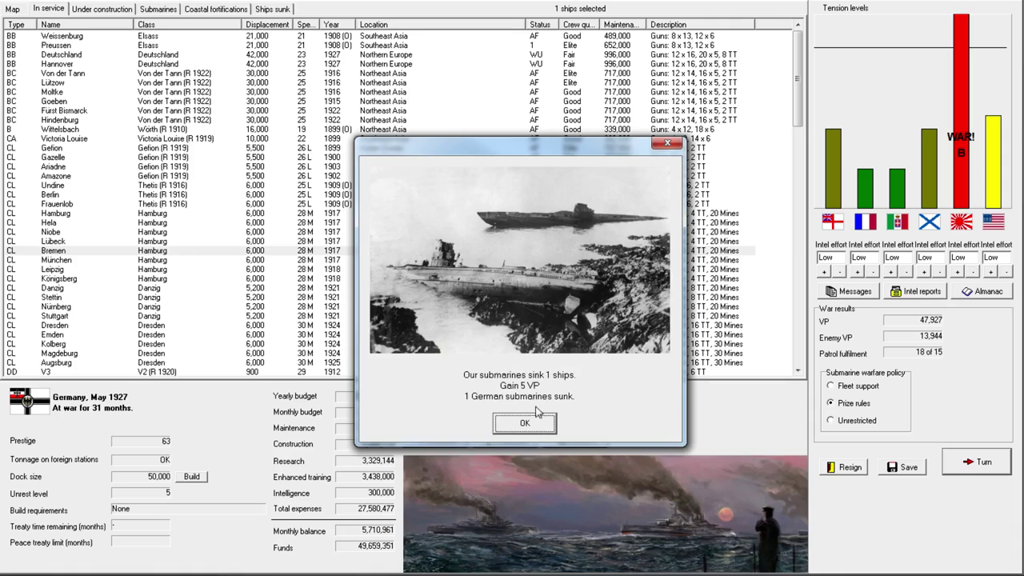
left_click(538, 428)
left_click(538, 431)
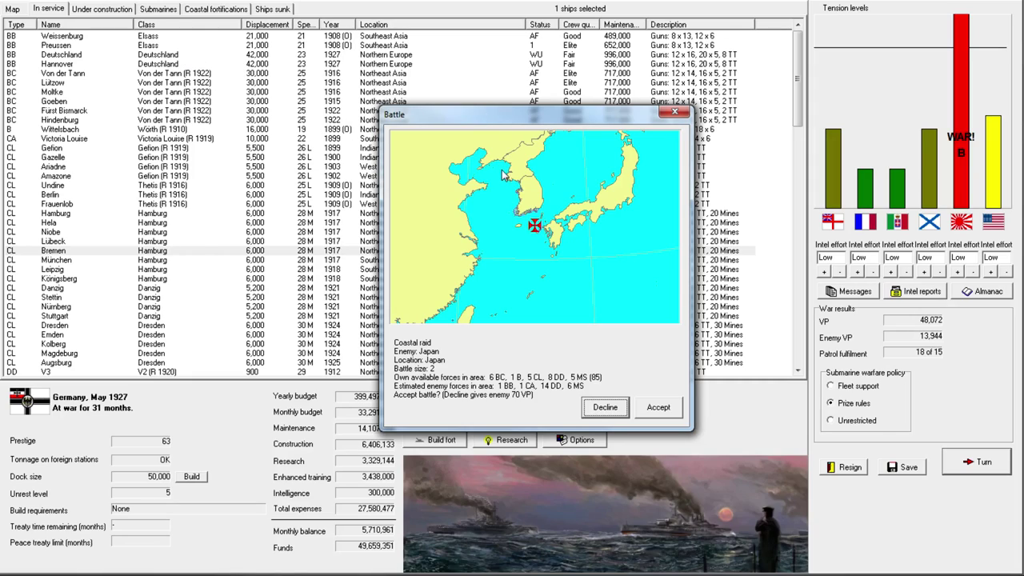
left_click(606, 410)
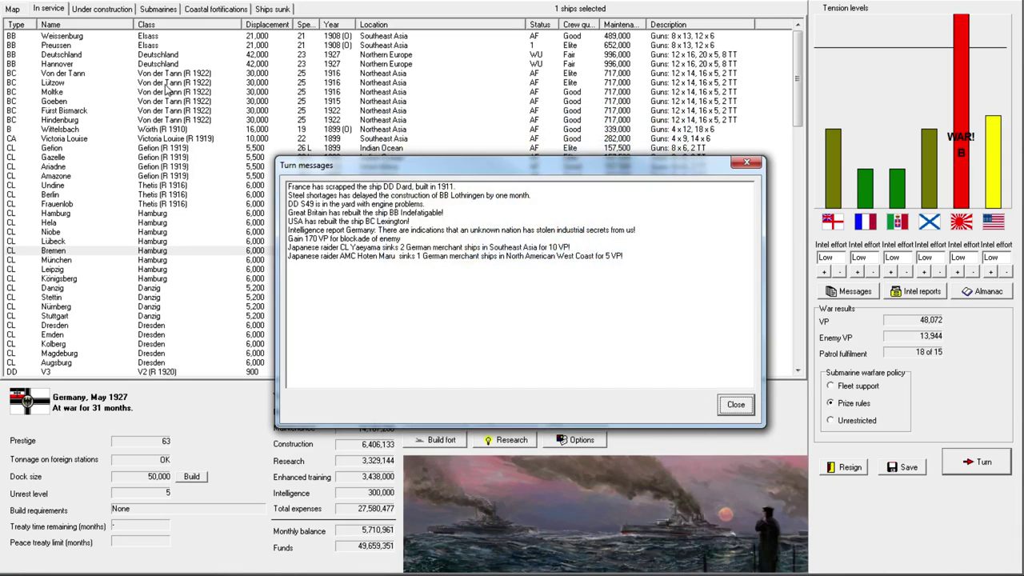
left_click(750, 400)
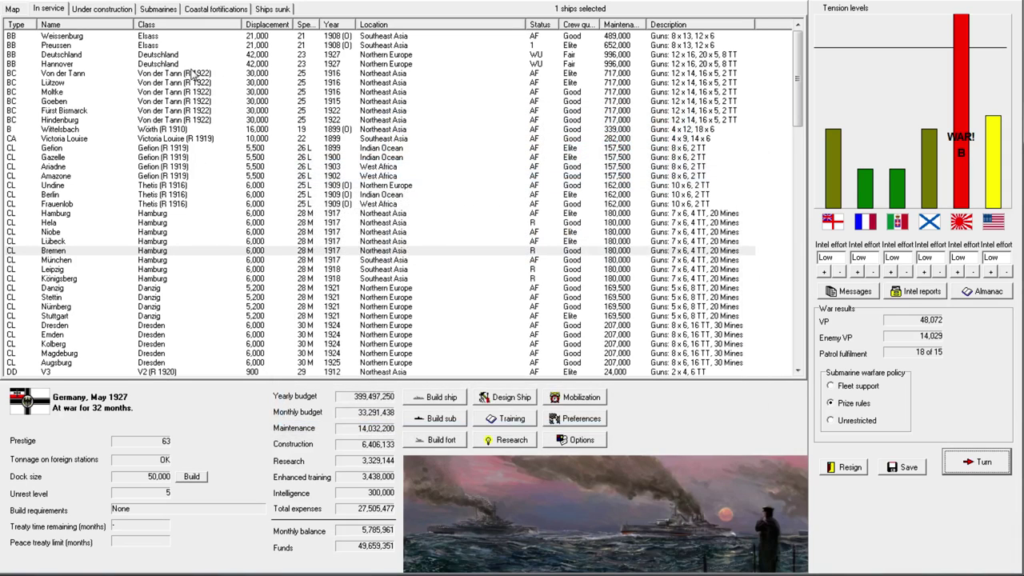
right_click(176, 56)
left_click(244, 255)
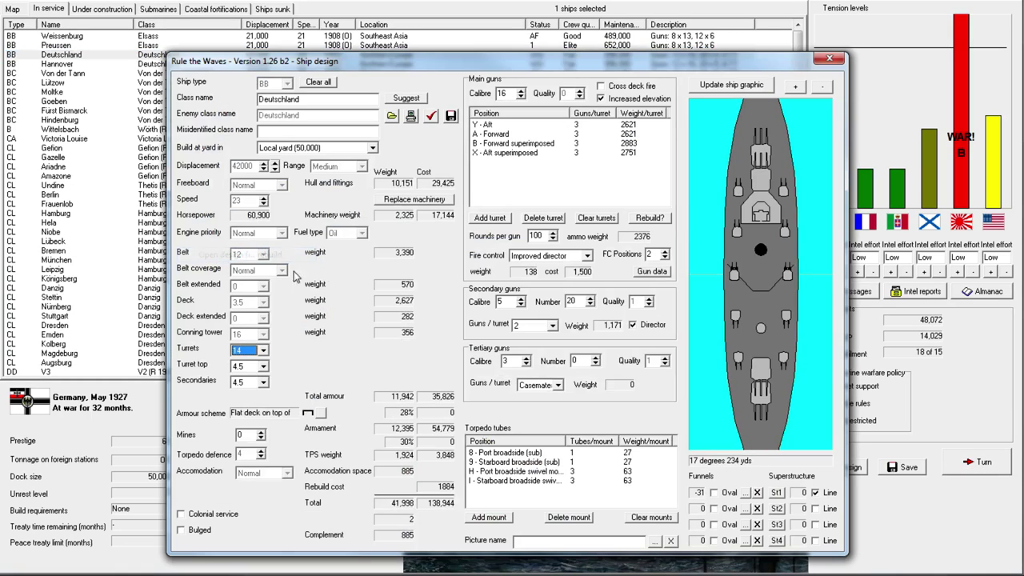
left_click(587, 256)
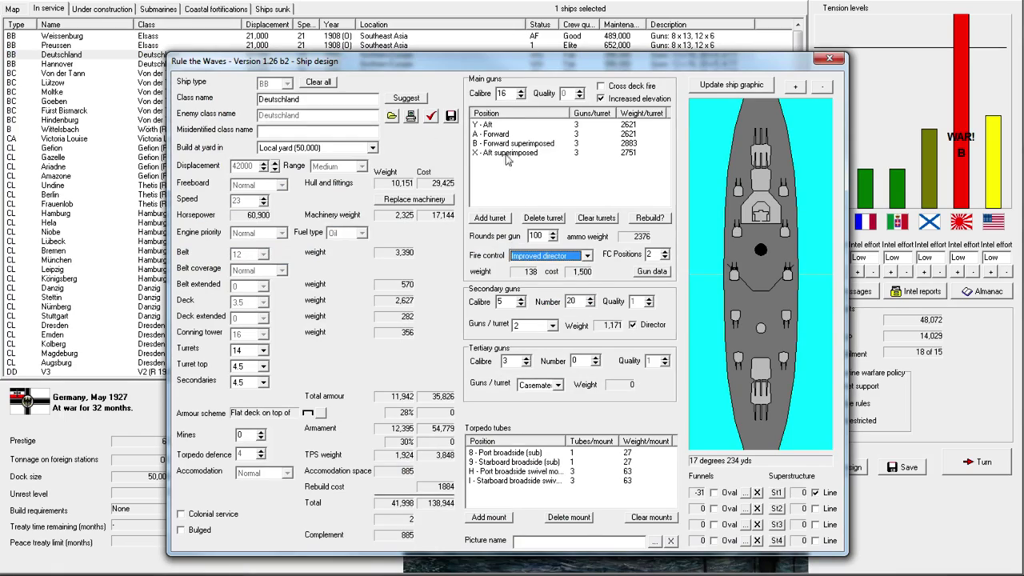
left_click(522, 96)
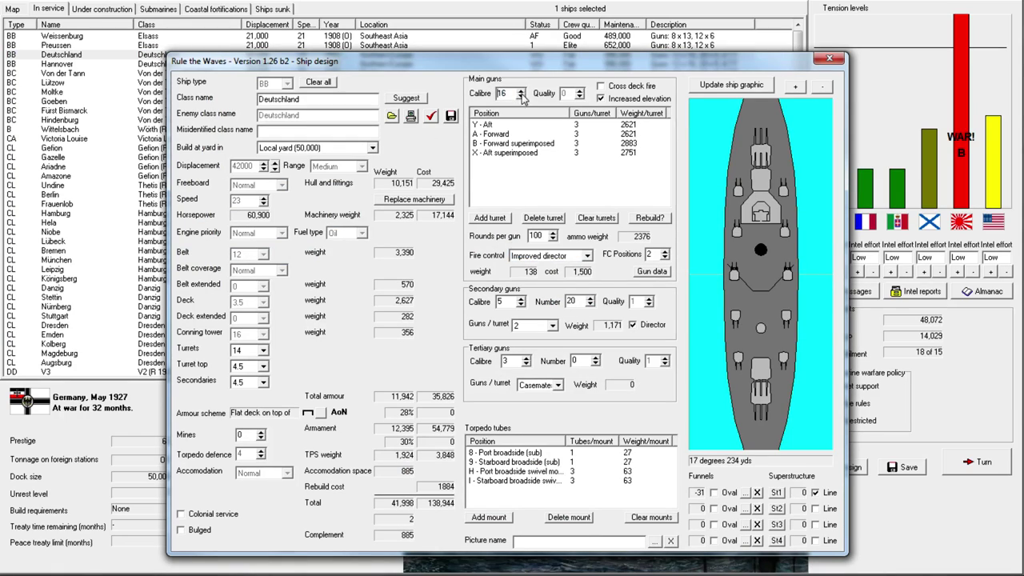
left_click(520, 91)
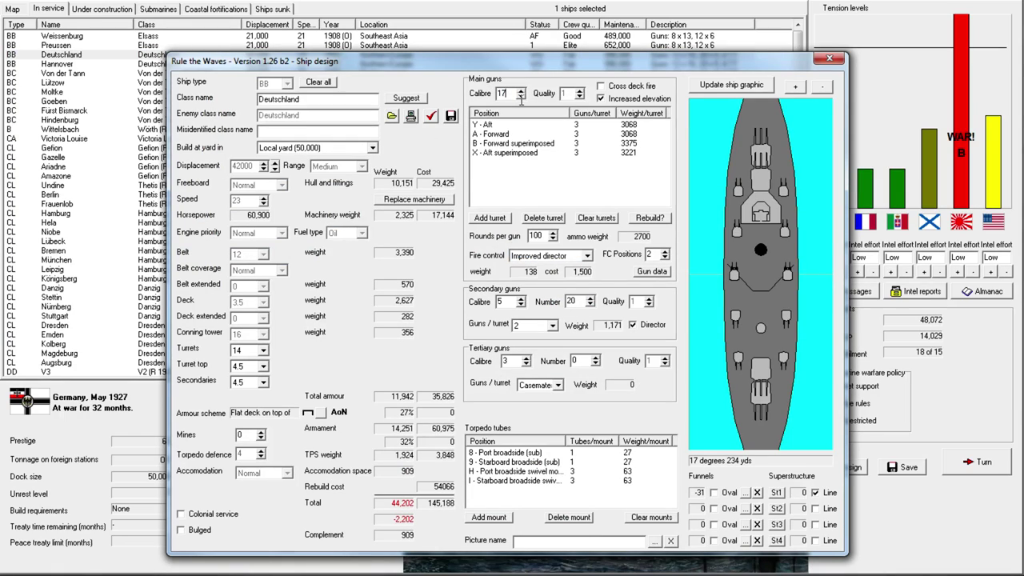
left_click(521, 97)
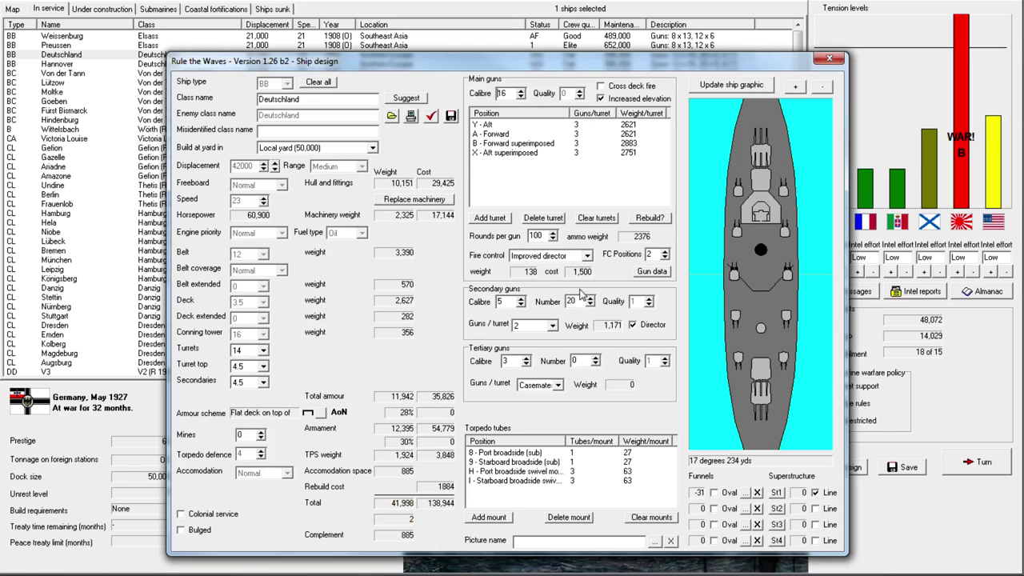
left_click(829, 58)
scroll(470, 231, "down", 2)
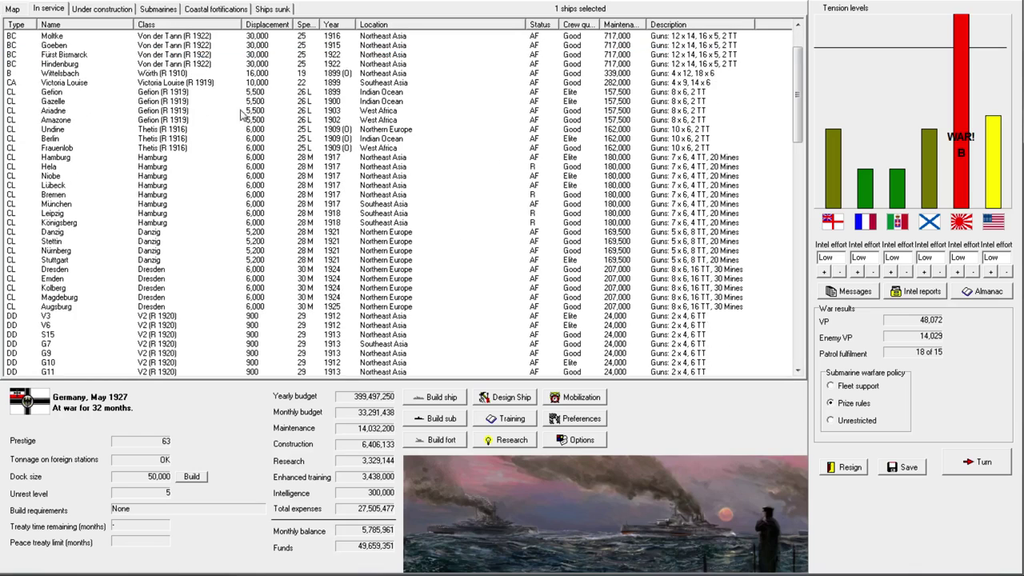
Step: Select the cruiser Bremen and end the turn to advance to June 1927
left_click(202, 195)
scroll(192, 132, "up", 2)
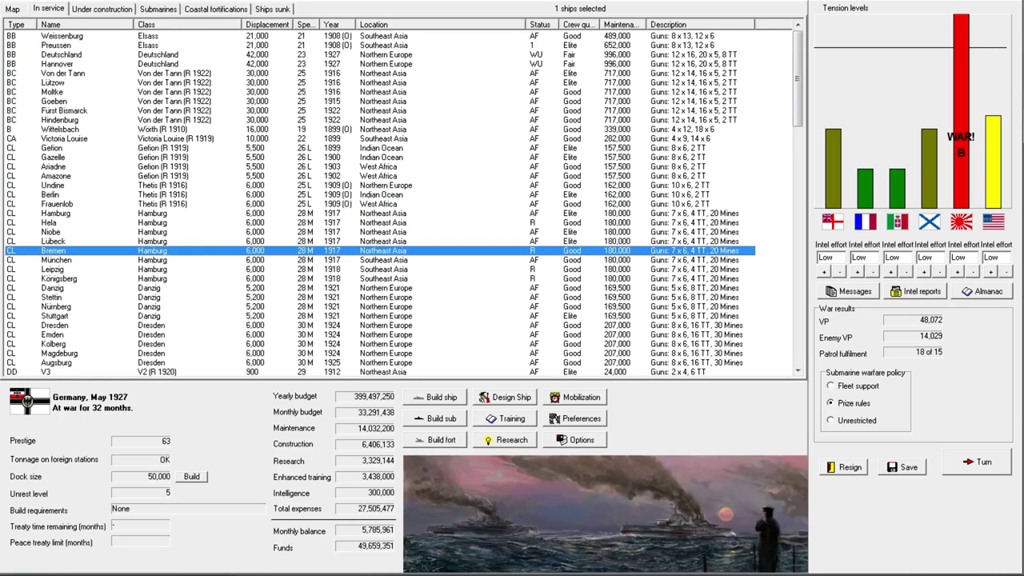
left_click(22, 8)
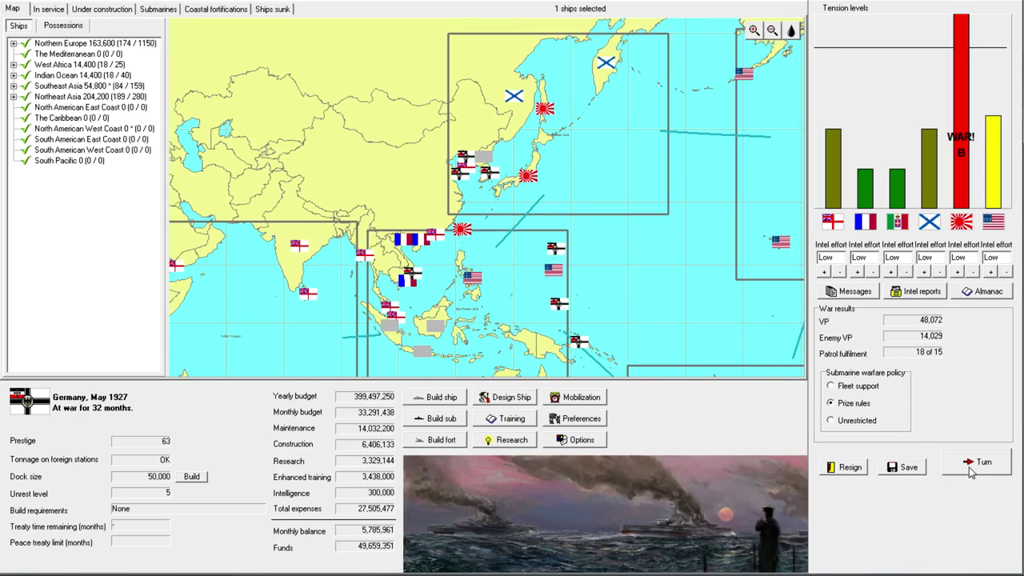
left_click(972, 471)
Step: Dismiss June's reports, including the turbo electric breakthrough, and enter the Southern Korea cruiser battle
left_click(525, 431)
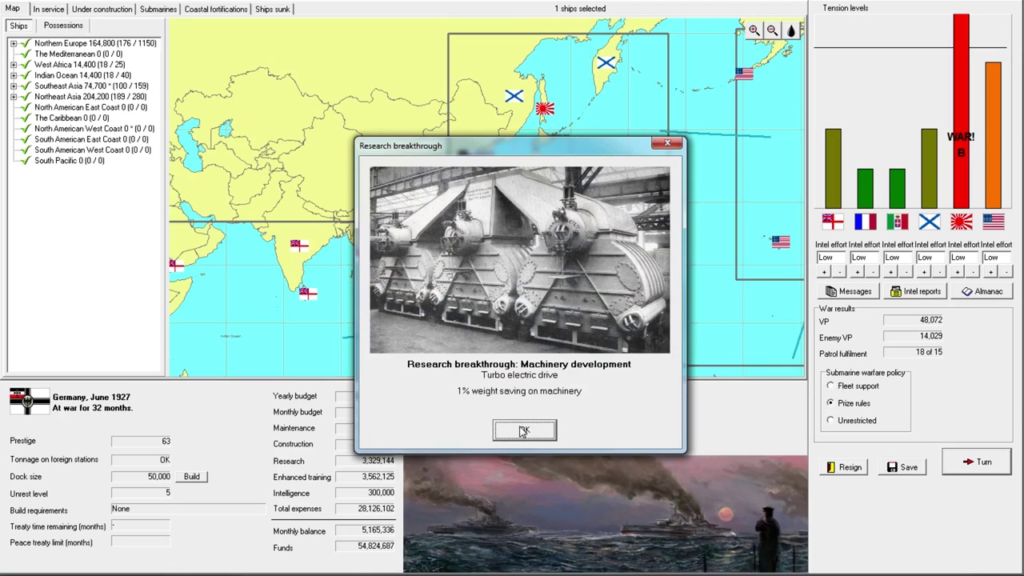
left_click(528, 432)
left_click(523, 430)
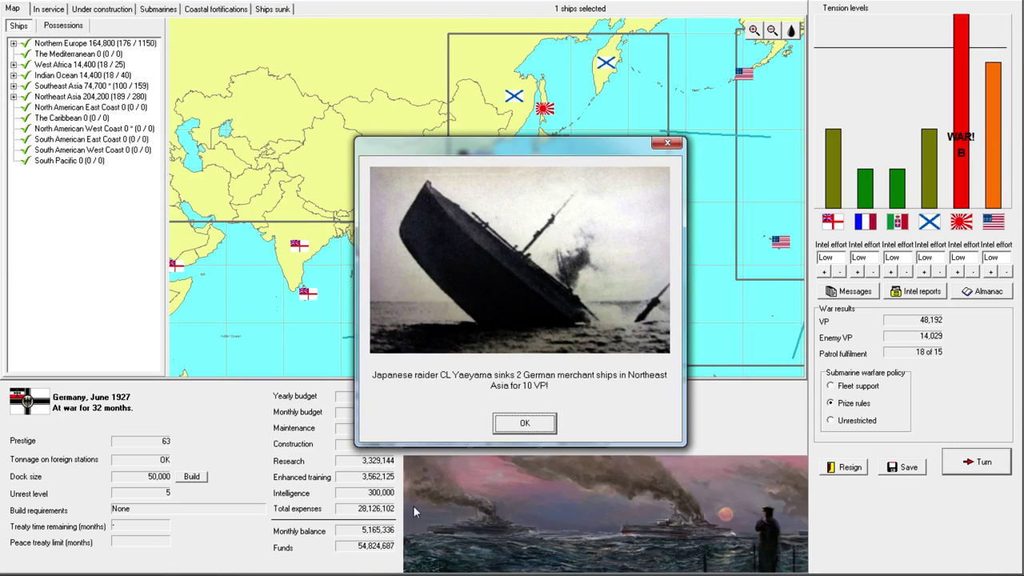
left_click(526, 427)
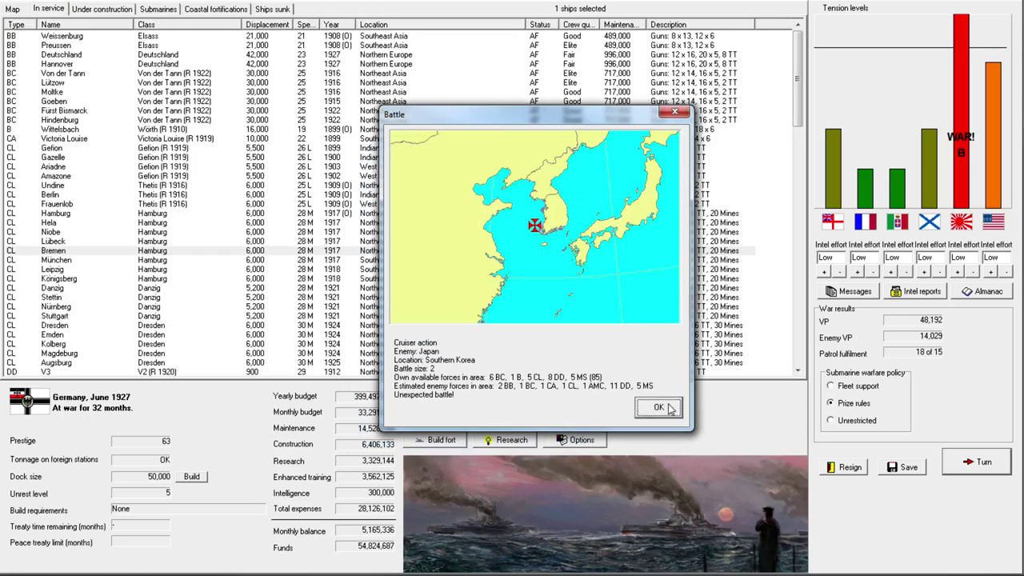
left_click(658, 407)
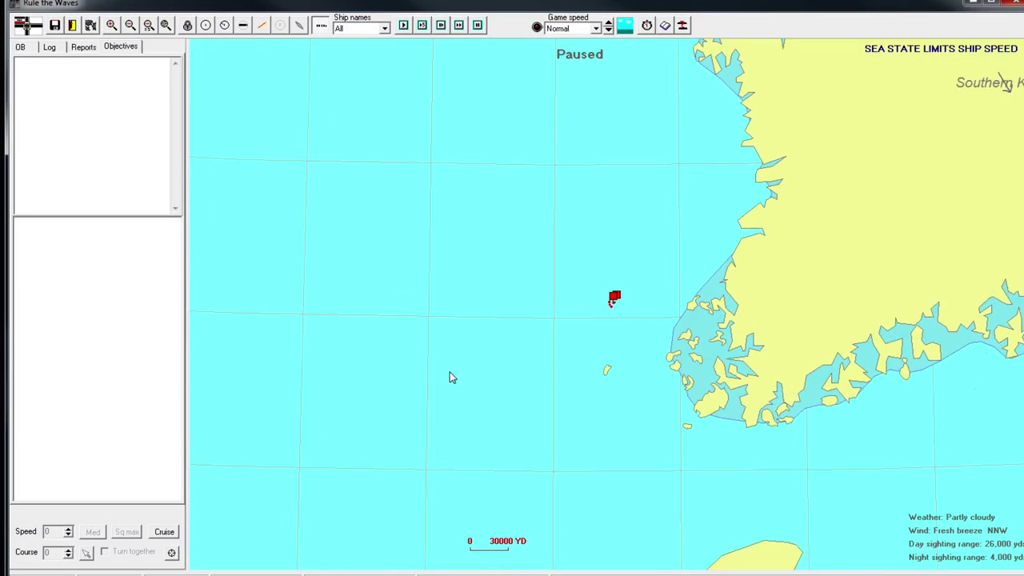
scroll(631, 357, "up", 2)
scroll(622, 340, "up", 2)
scroll(622, 340, "up", 2)
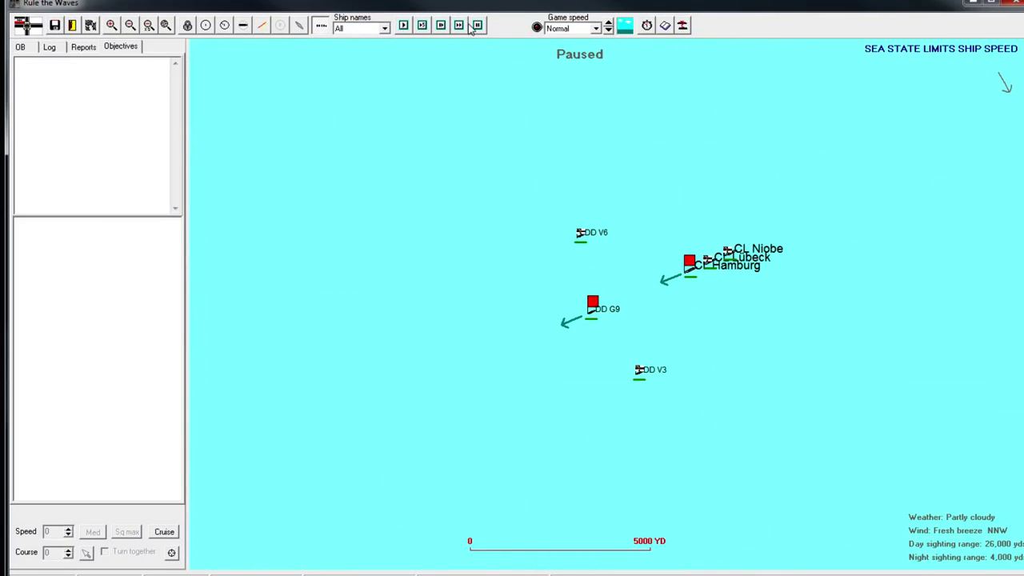
Step: Dismiss Hamburg's unknown-ship sighting and order Destroyer Division 2 to Support role in Line ahead formation
left_click(440, 25)
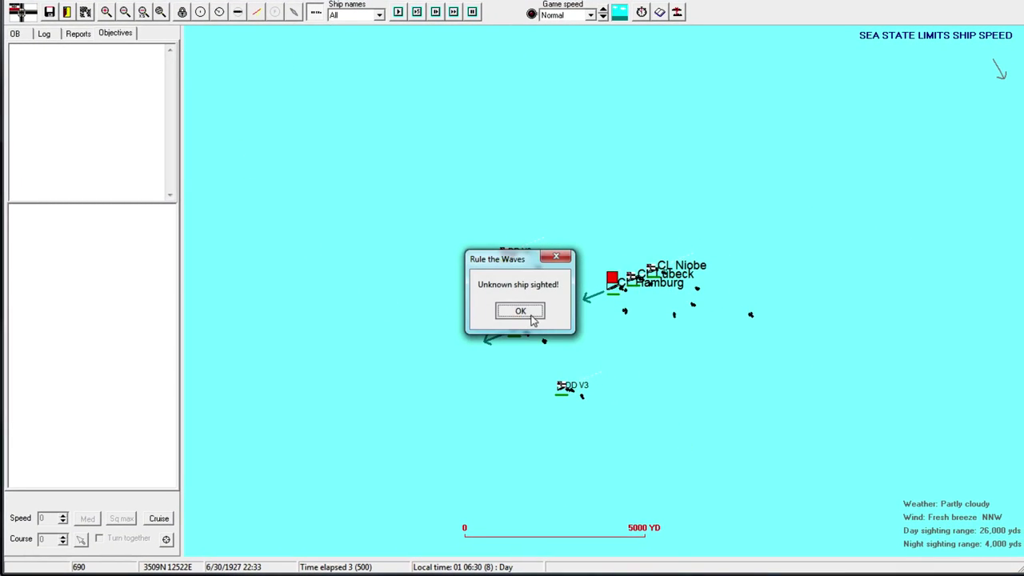
left_click(533, 319)
double_click(522, 336)
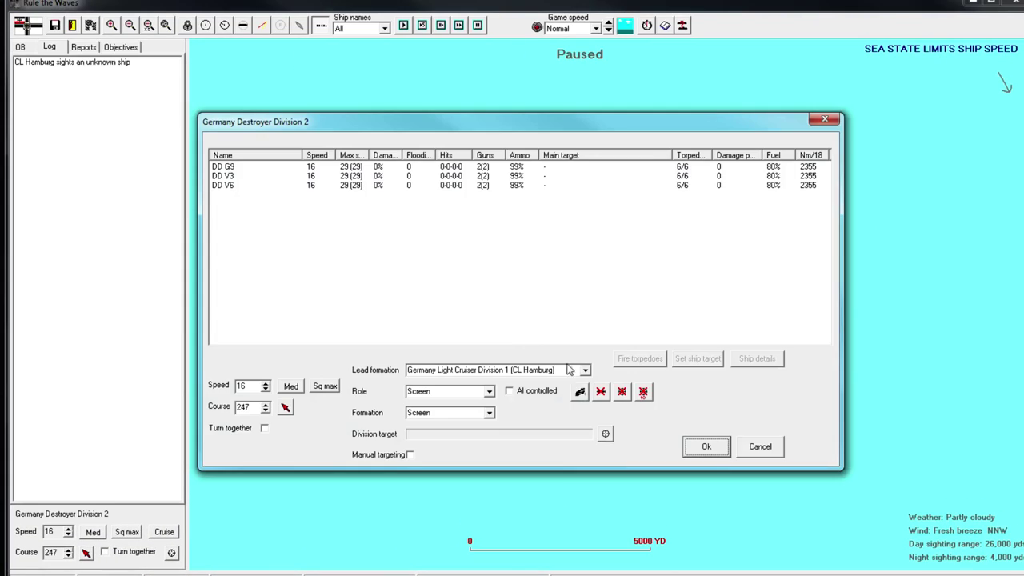
left_click(483, 391)
left_click(458, 421)
left_click(489, 391)
left_click(455, 421)
left_click(491, 414)
left_click(464, 433)
left_click(706, 447)
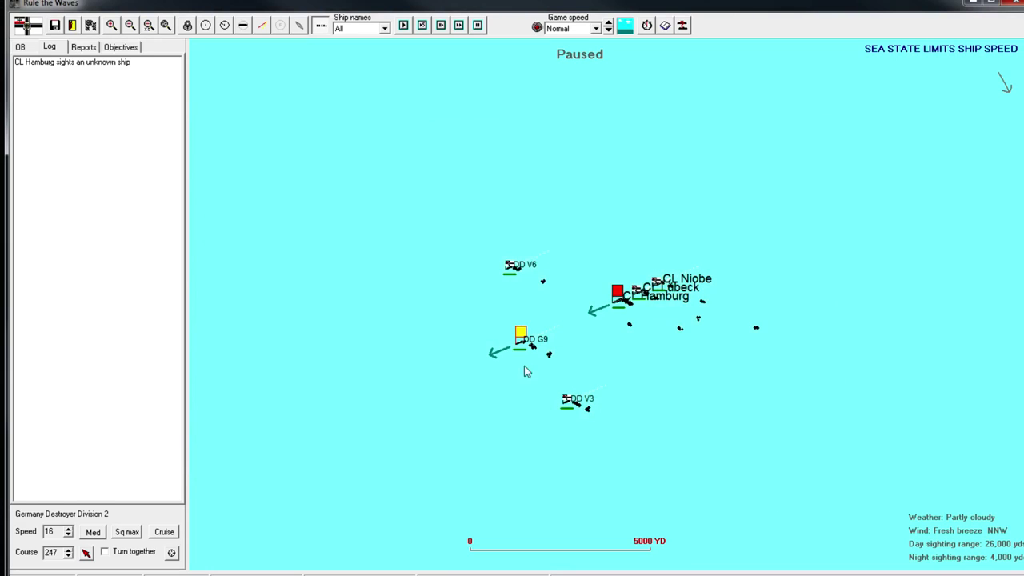
Step: Advance the battle in short steps while turning Destroyer Division 2 further northwest
left_click(304, 350)
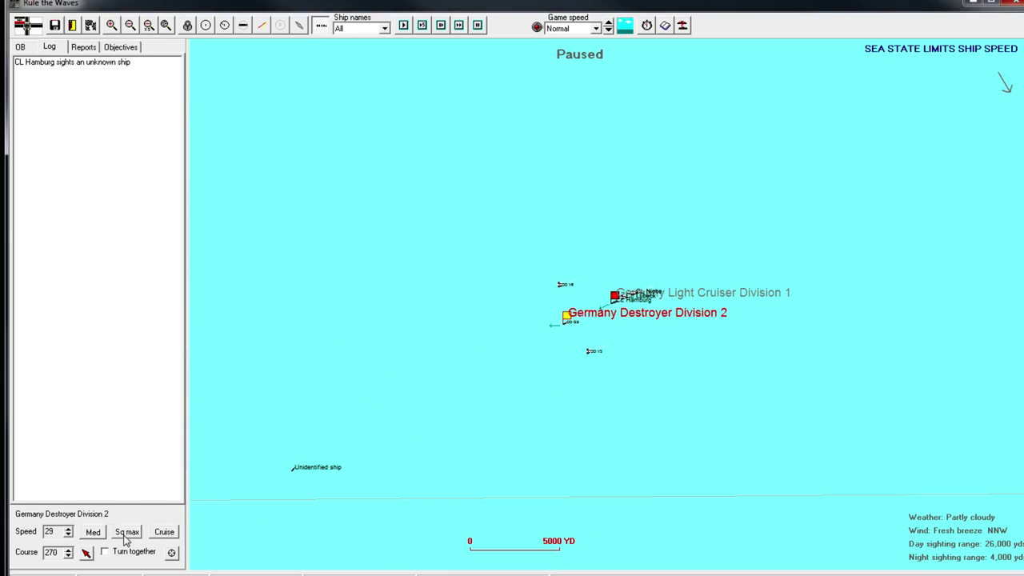
left_click(616, 298)
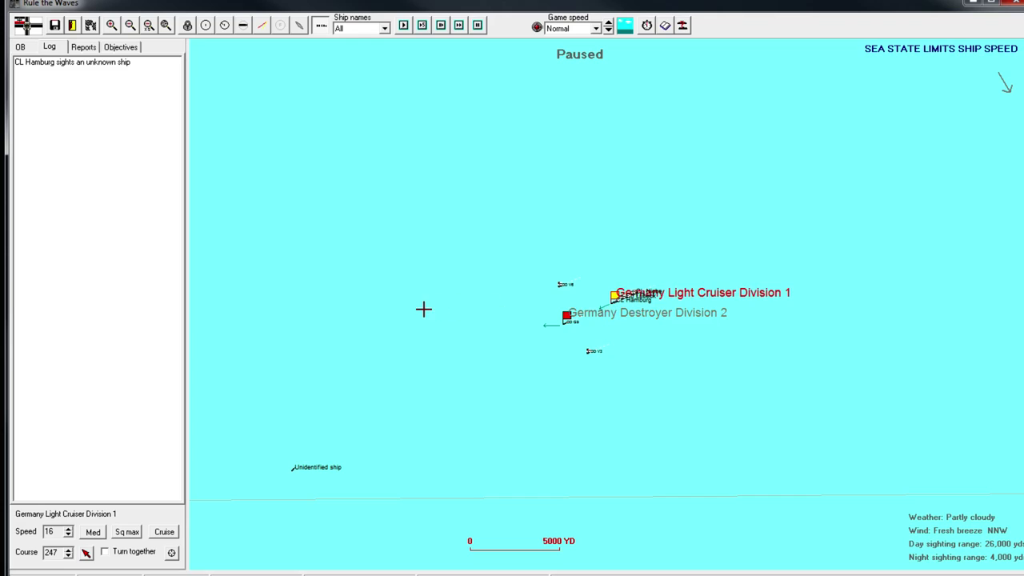
left_click(459, 24)
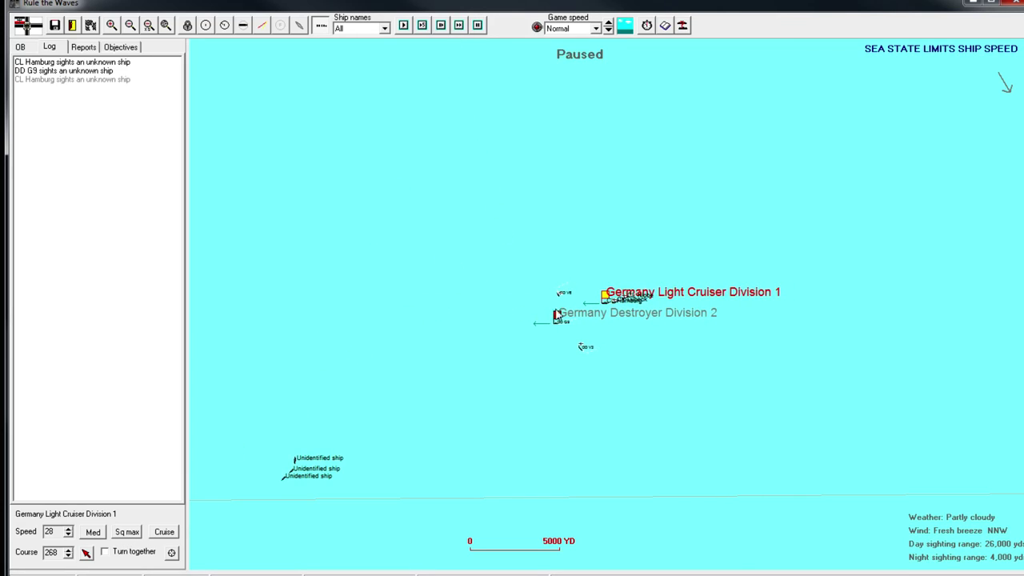
left_click(558, 315)
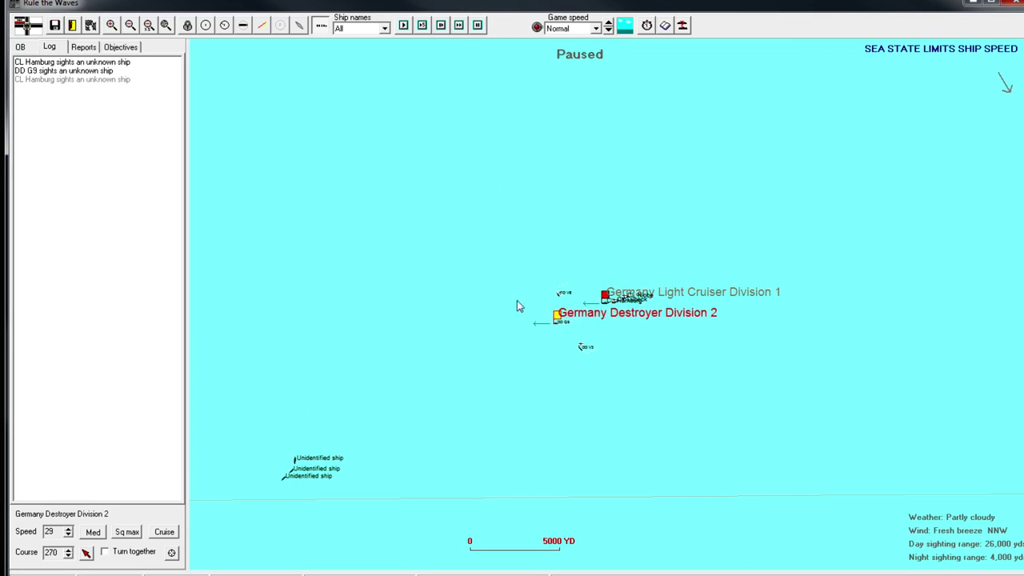
left_click(458, 25)
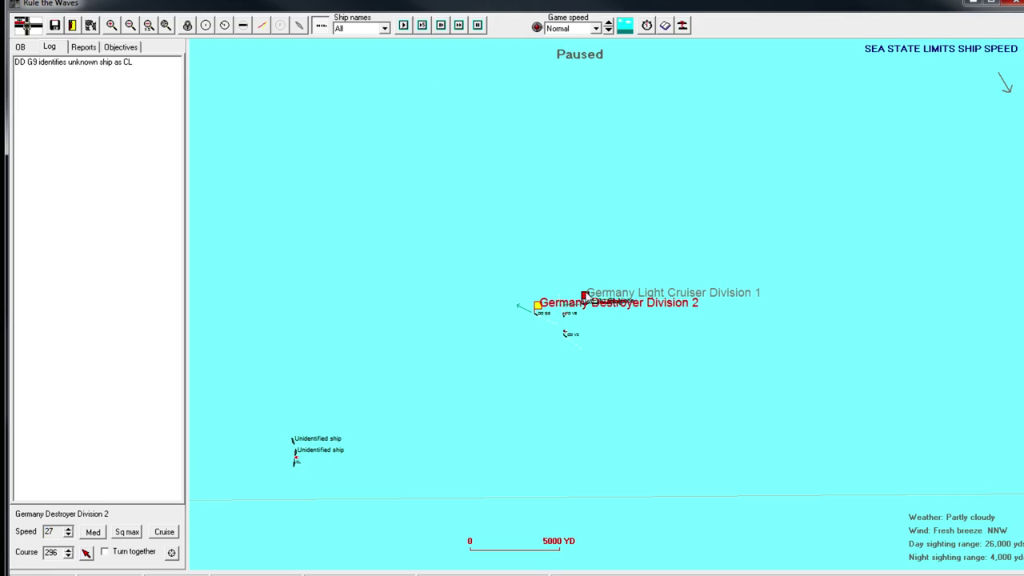
left_click(587, 296)
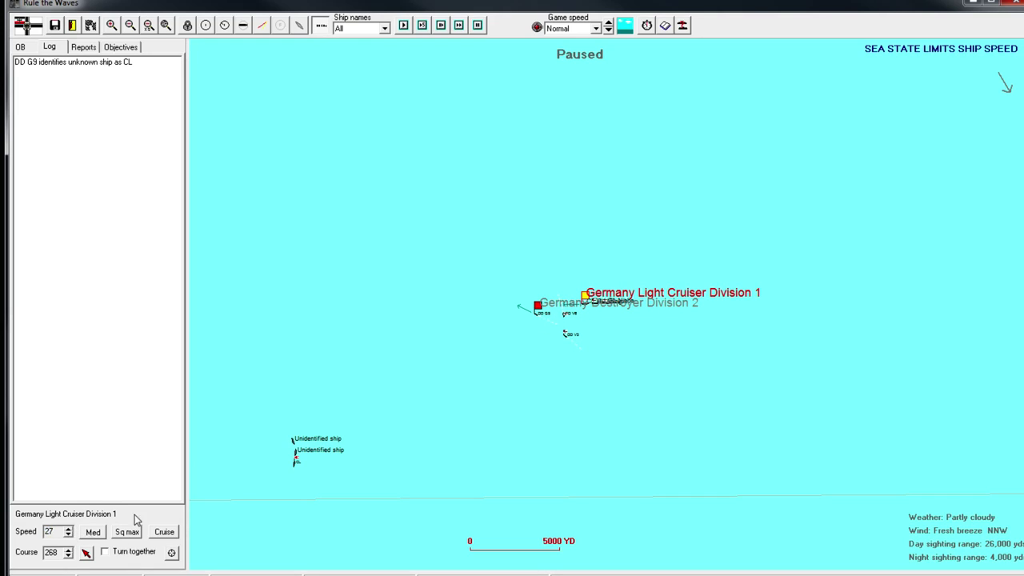
left_click(527, 304)
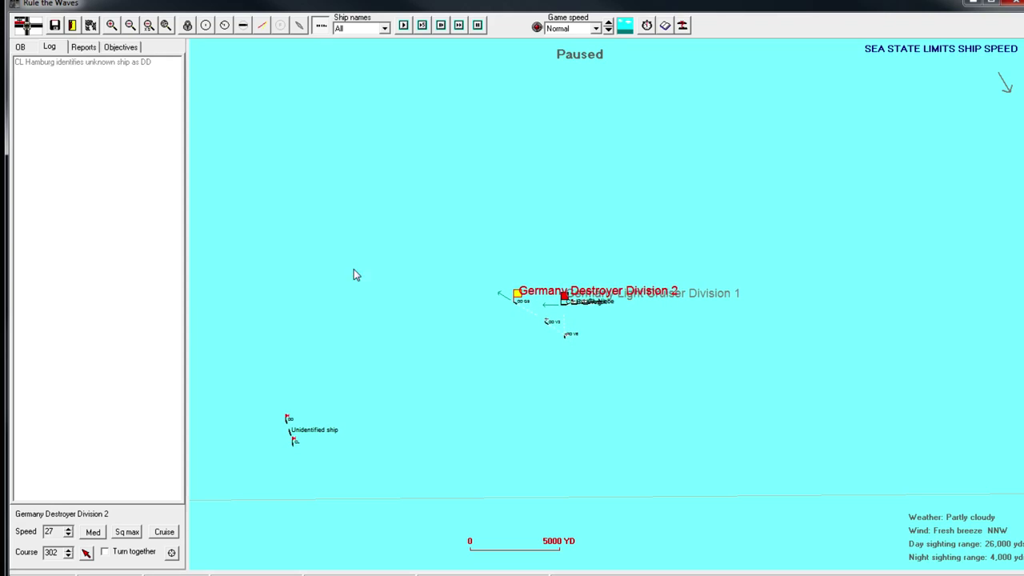
left_click(469, 249)
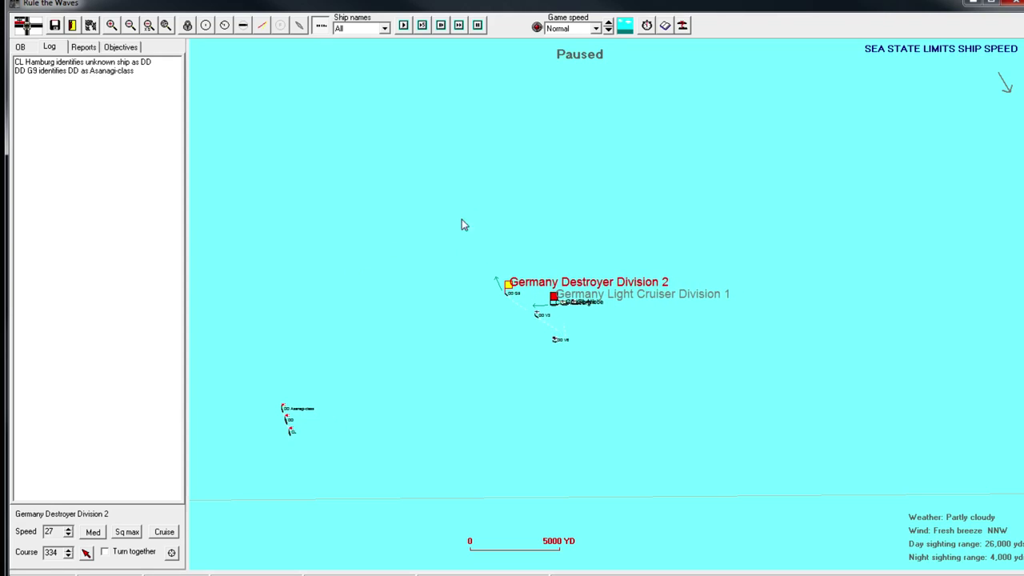
key("space")
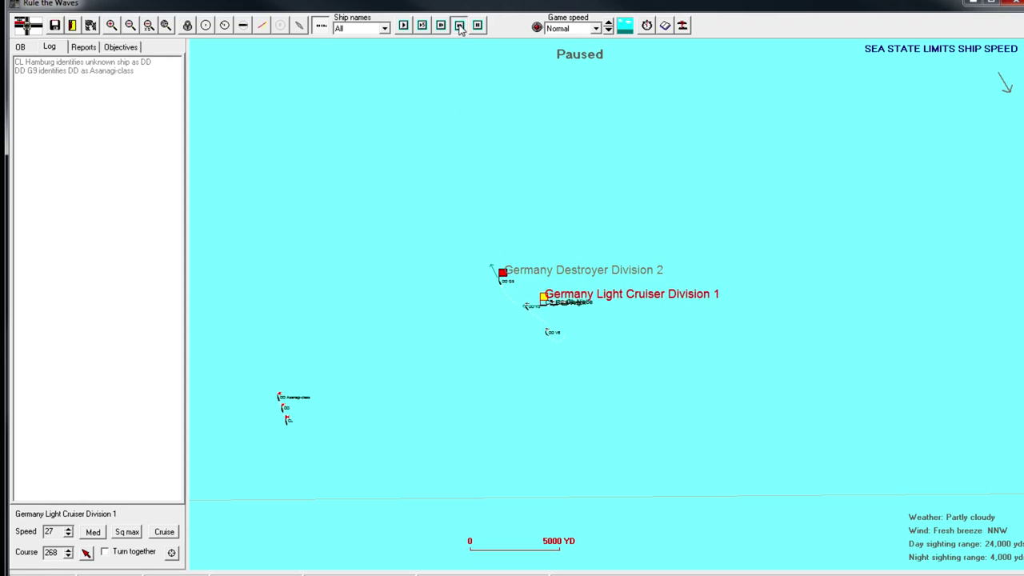
Step: Resume the battle and weave Light Cruiser Division 1 north, northeast, then northwest toward the enemy
left_click(459, 26)
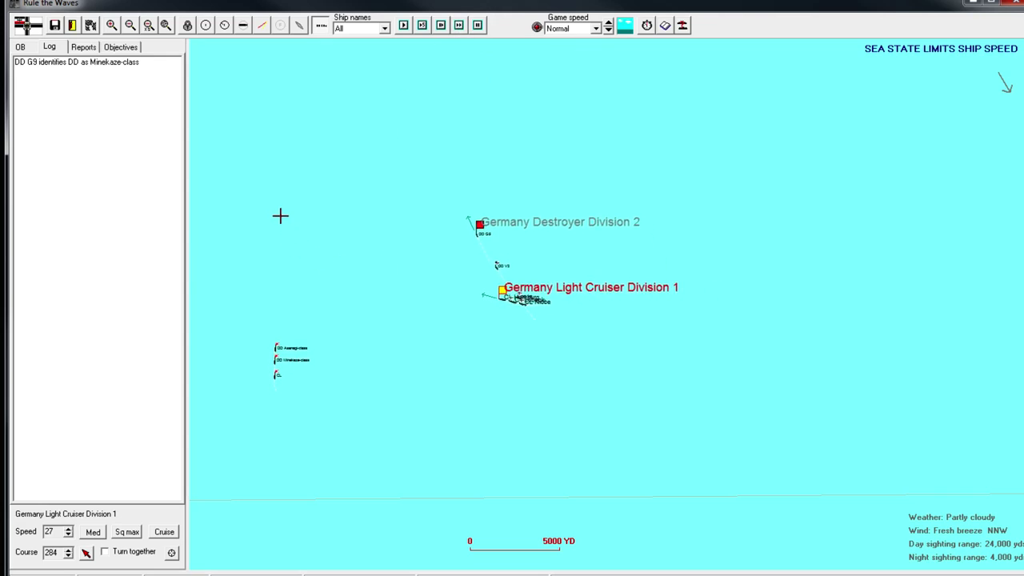
left_click(387, 153)
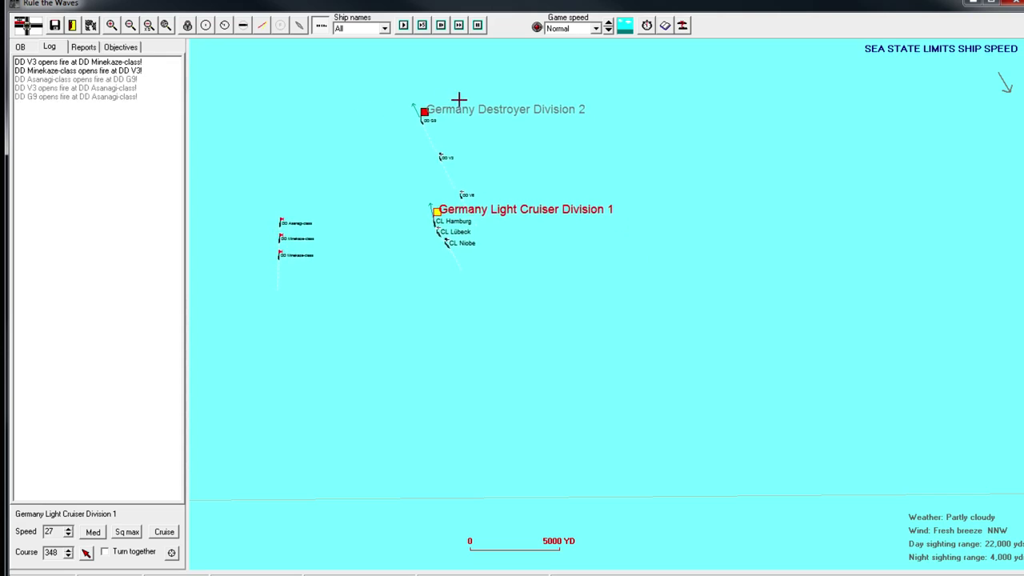
left_click(516, 110)
left_click(504, 202)
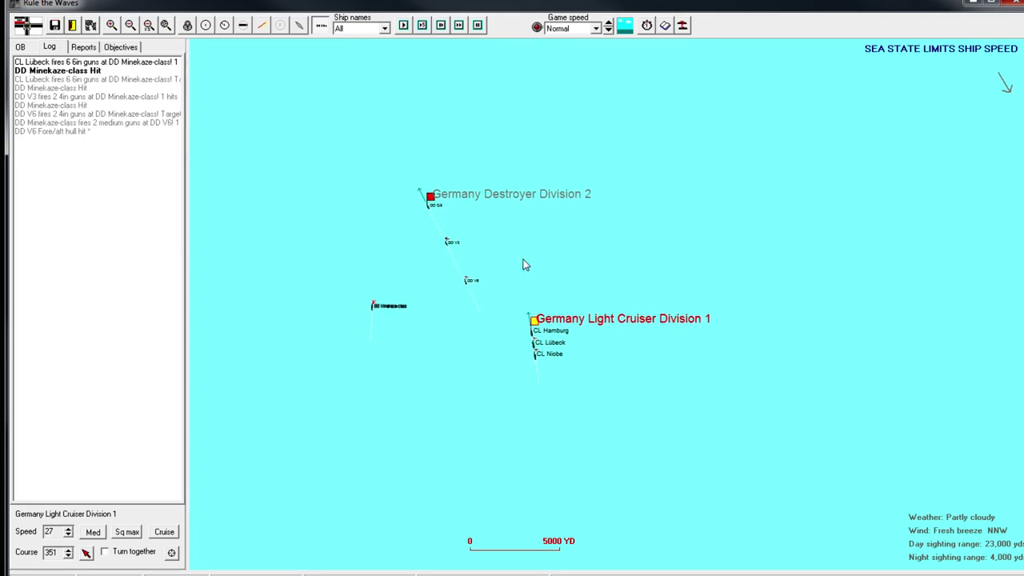
left_click(424, 202)
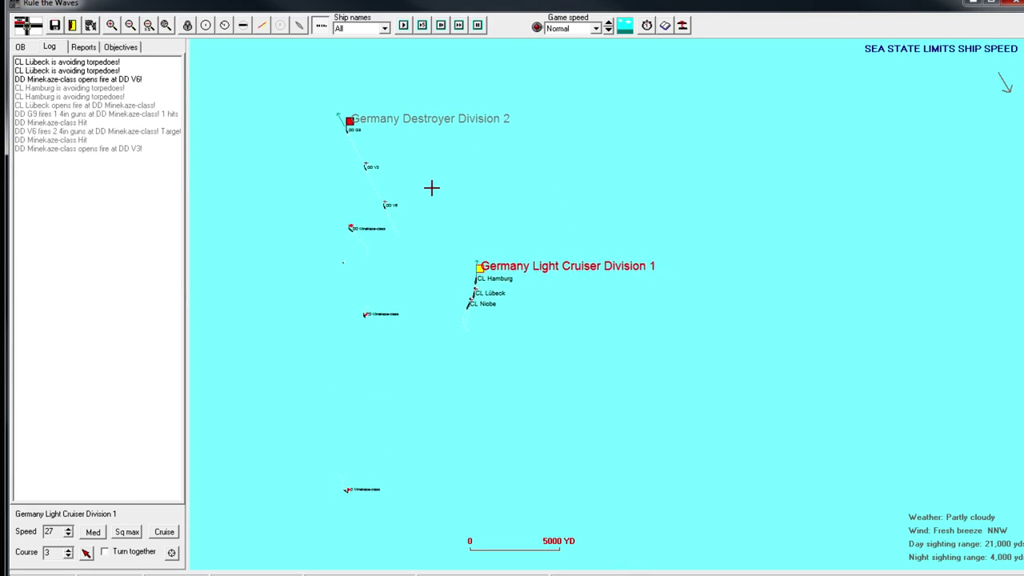
left_click(345, 169)
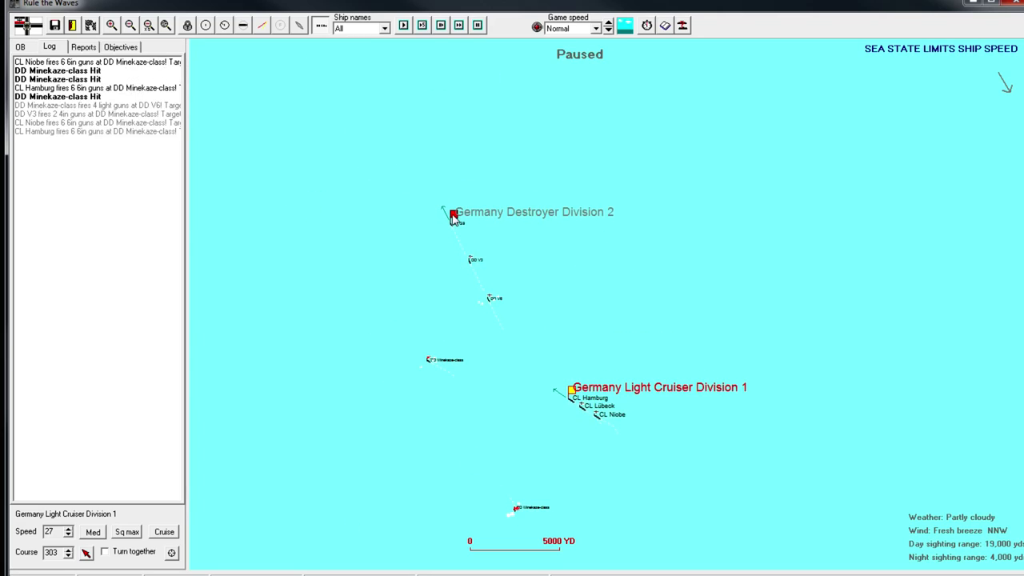
left_click(452, 216)
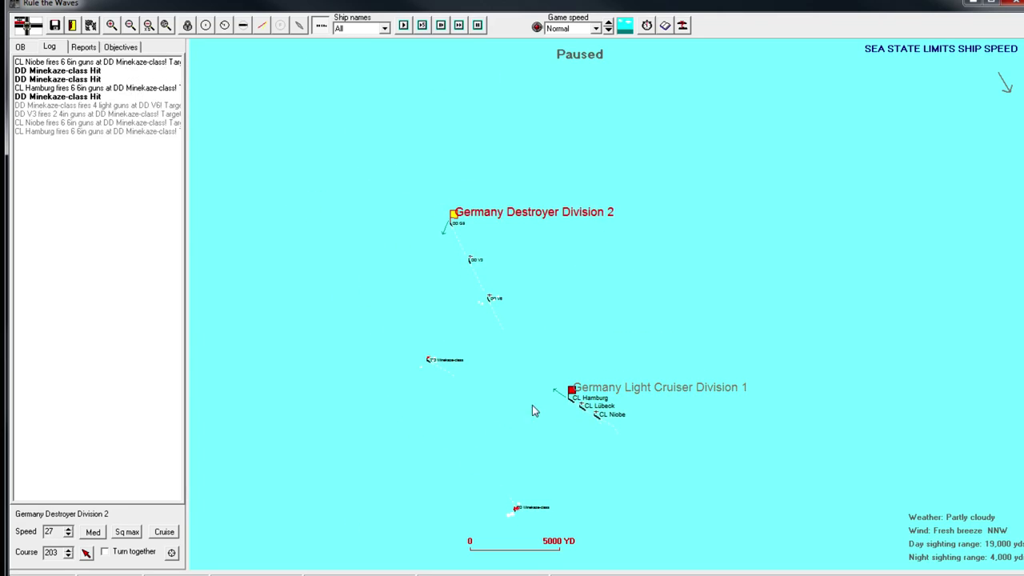
left_click(560, 385)
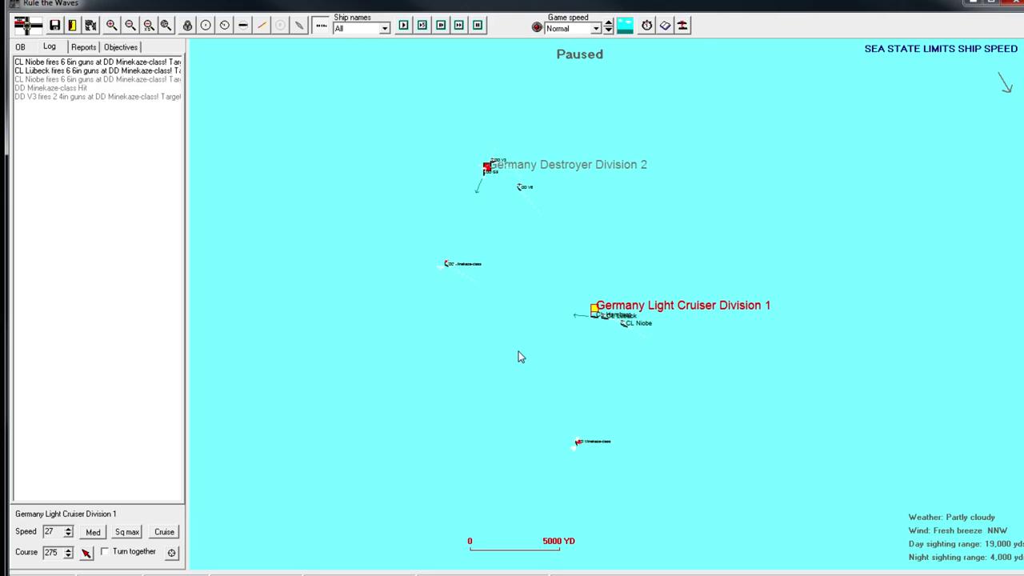
left_click(458, 26)
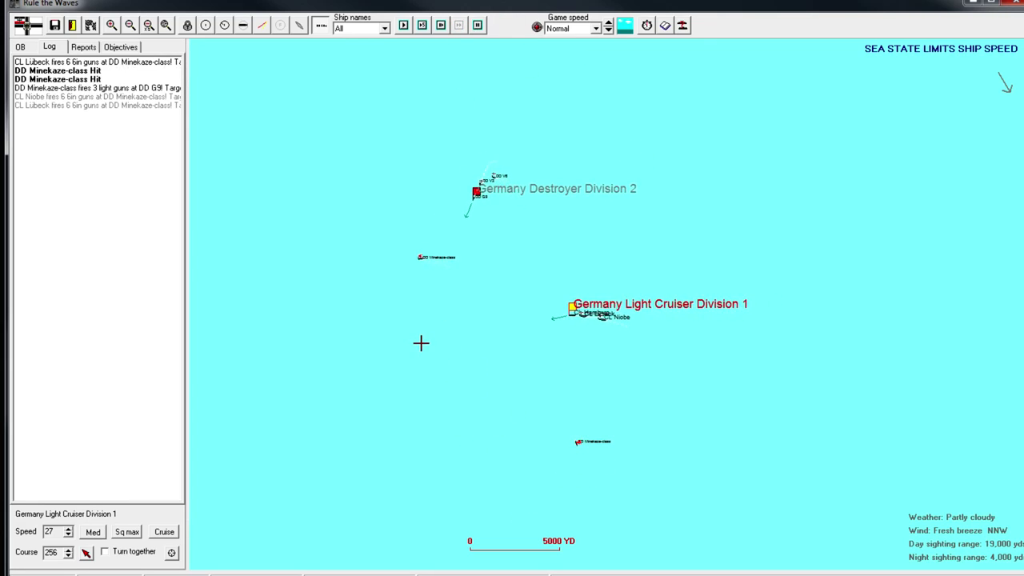
Step: Steer the cruisers southwest, south and east, review Destroyer Division 2's orders, then head north
right_click(439, 427)
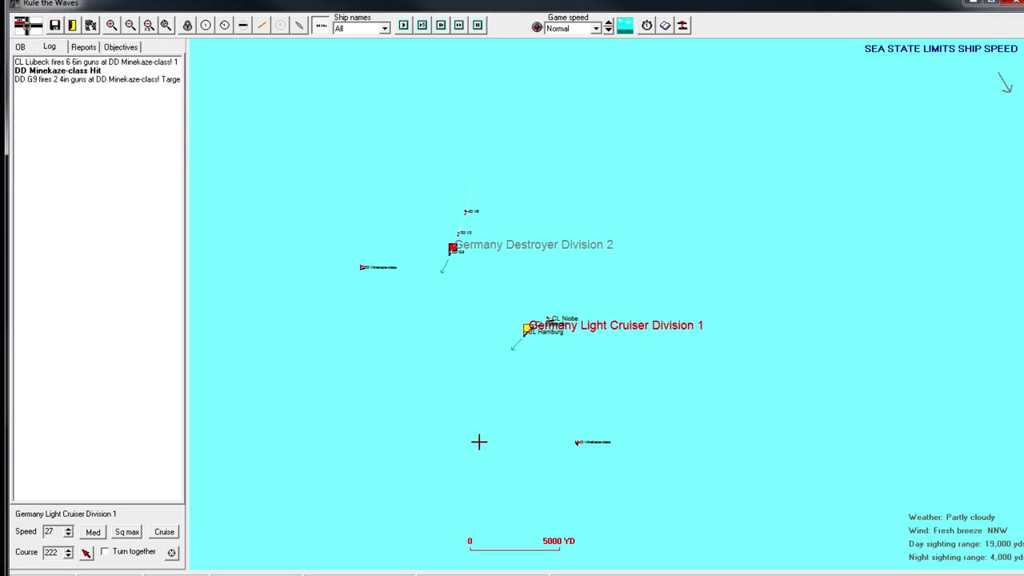
scroll(485, 208, "down", 3)
right_click(506, 371)
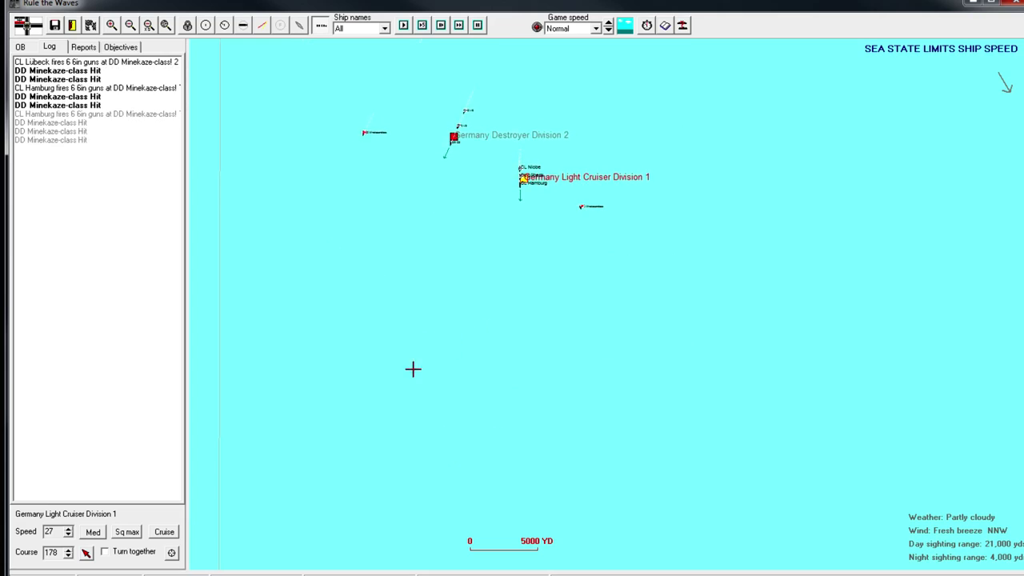
right_click(382, 384)
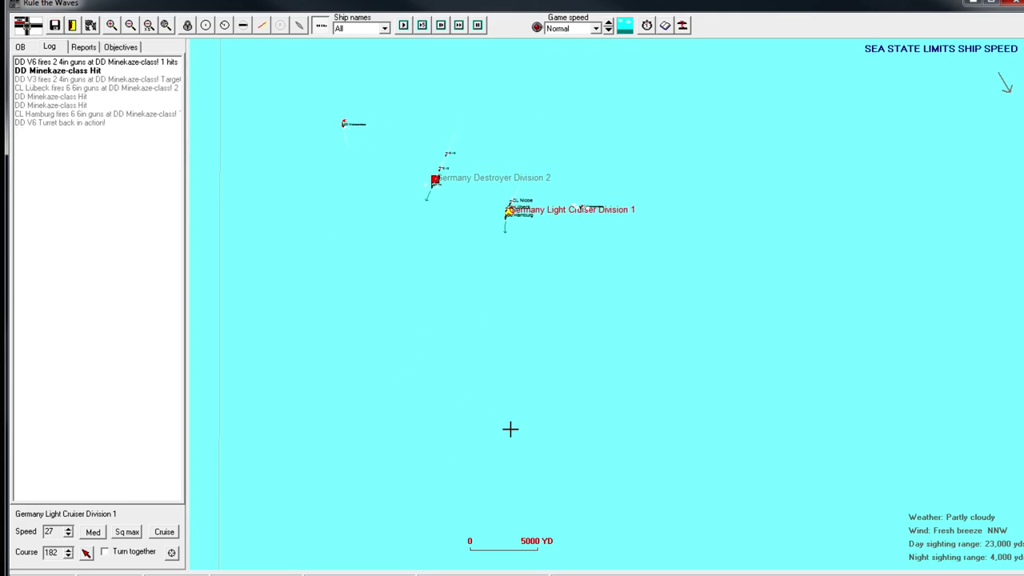
right_click(509, 428)
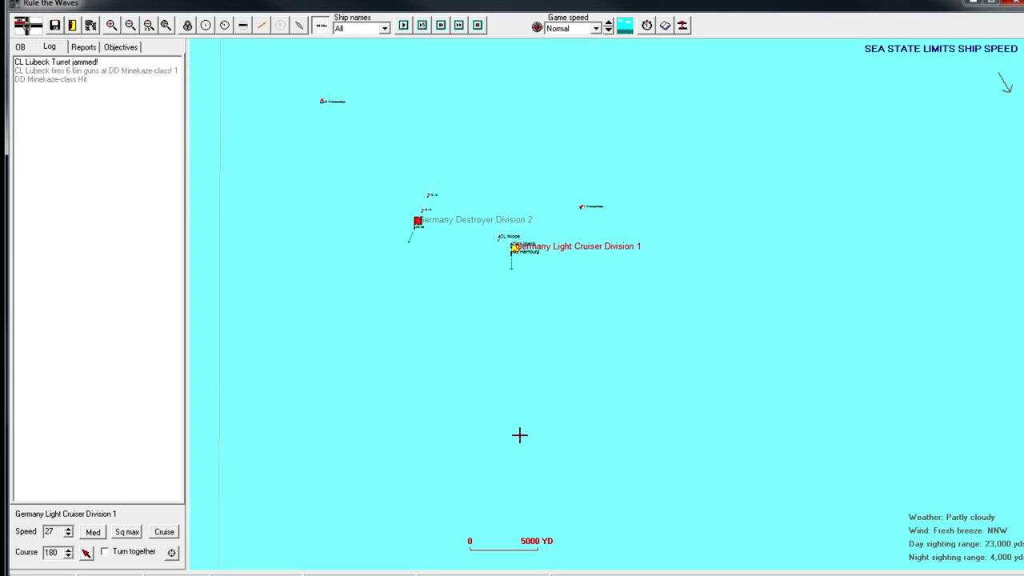
right_click(747, 247)
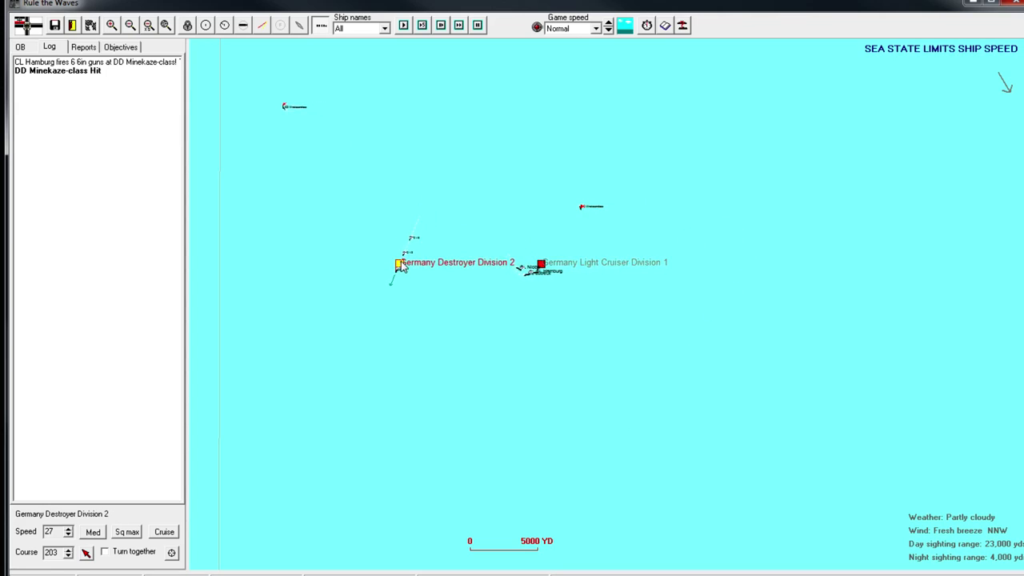
double_click(396, 267)
left_click(704, 448)
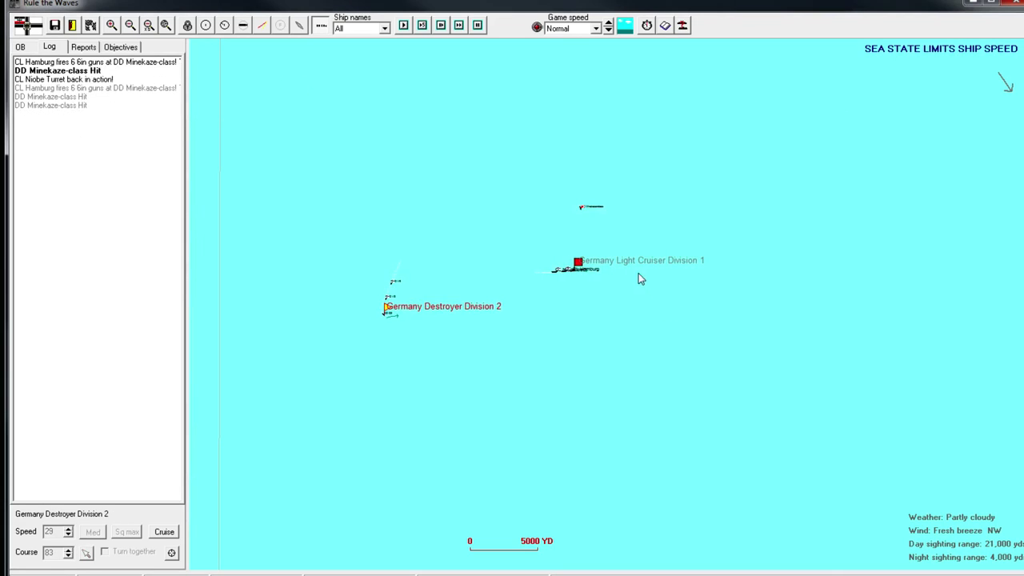
left_click(611, 262)
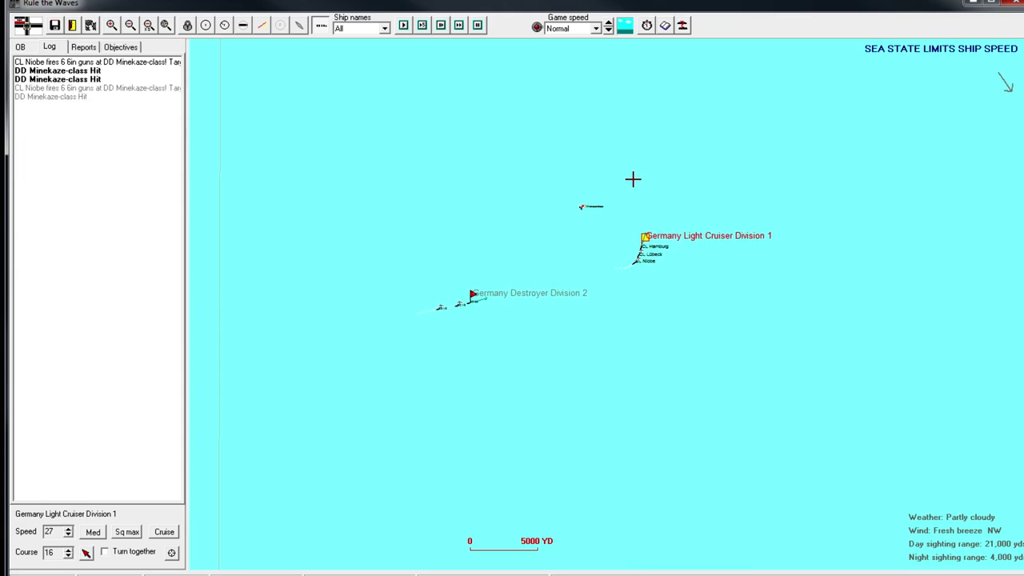
left_click(547, 214)
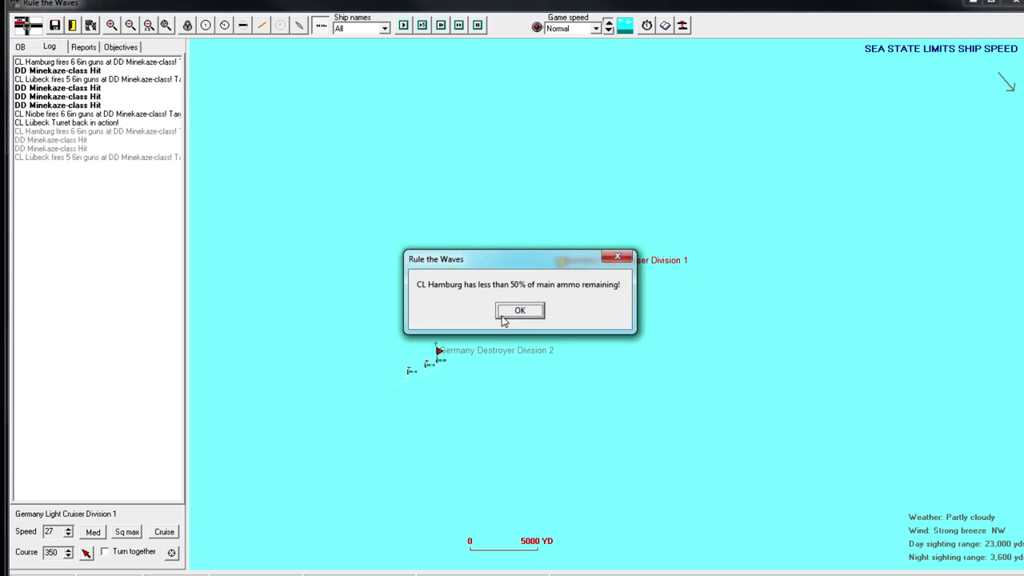
Step: Clear the low-ammo and torpedo-hit messages, turn the cruisers west, and run at Fast speed
left_click(504, 314)
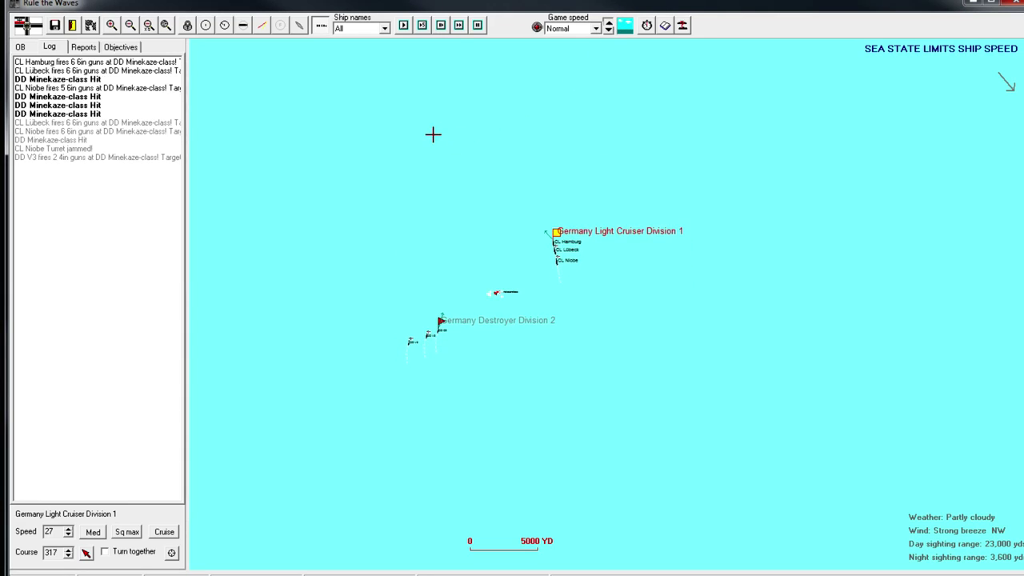
left_click(443, 212)
scroll(478, 327, "up", 1)
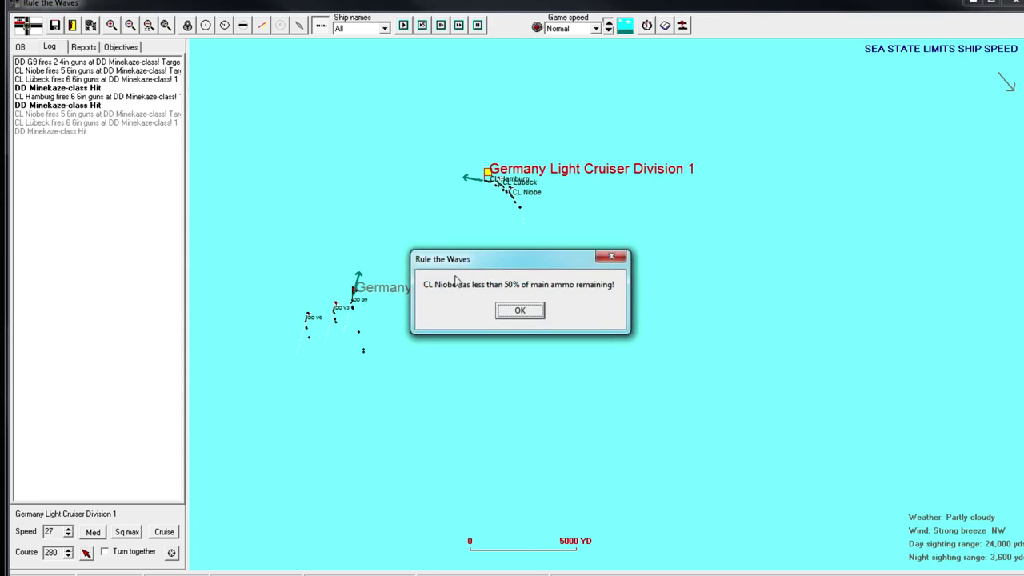
left_click(520, 318)
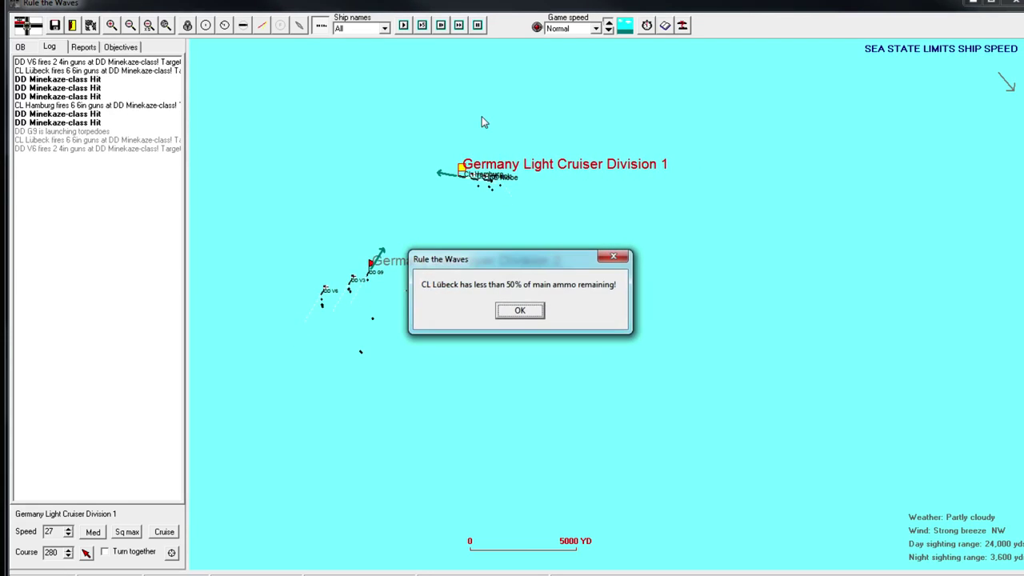
left_click(521, 319)
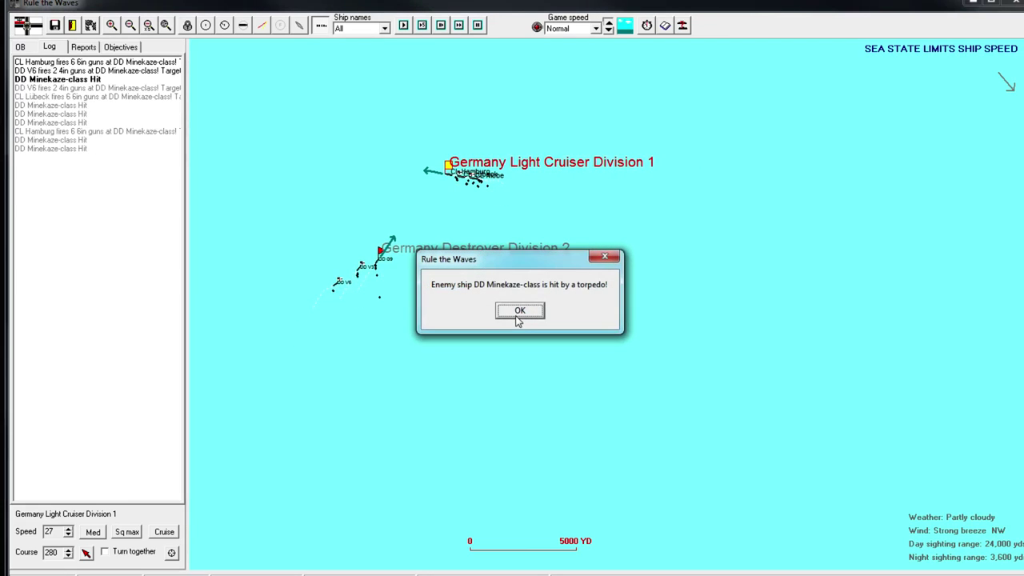
left_click(521, 312)
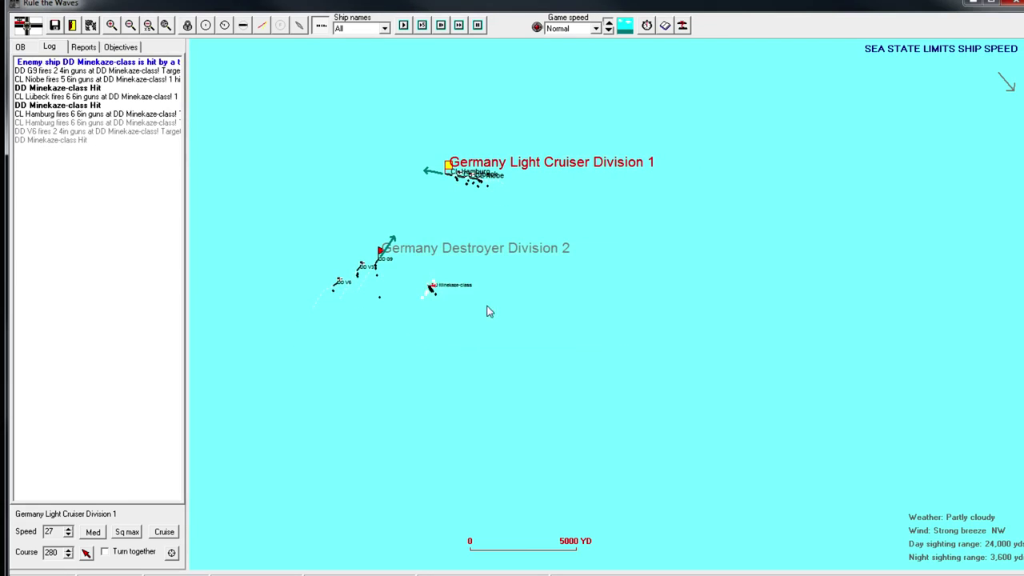
left_click(459, 24)
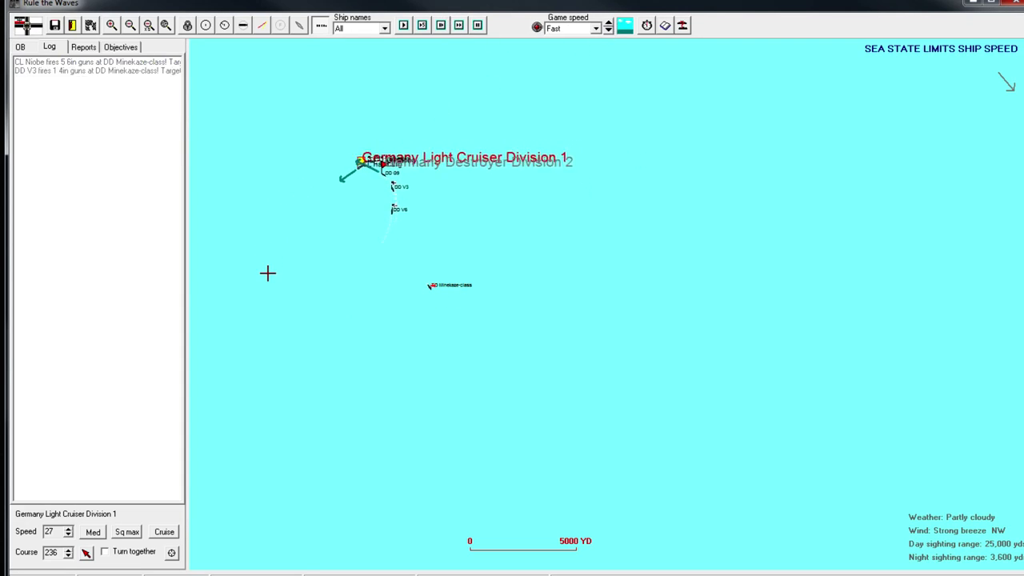
scroll(342, 450, "down", 1)
scroll(360, 460, "down", 1)
scroll(464, 460, "down", 2)
scroll(480, 464, "down", 1)
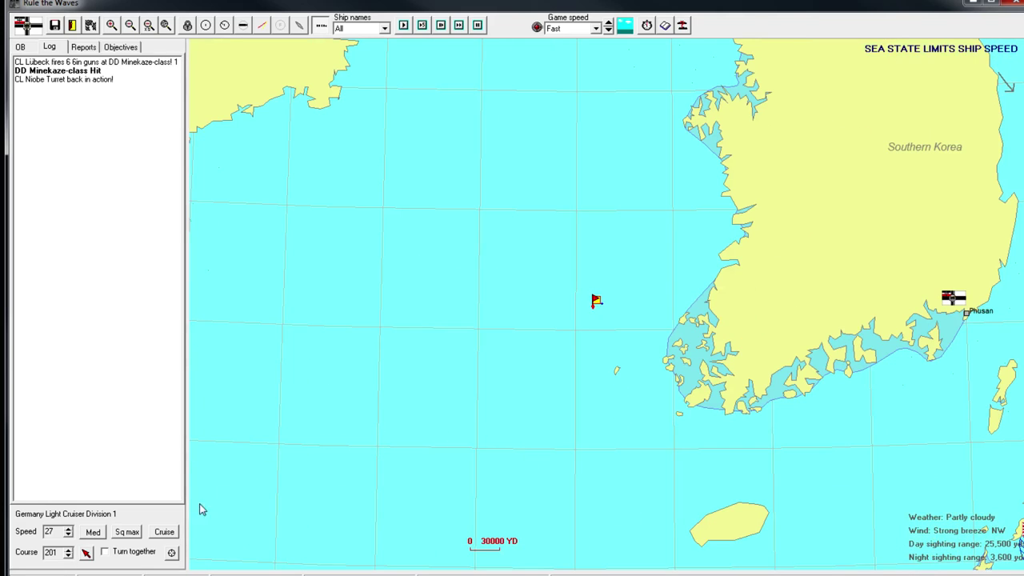
Step: Set the cruisers to cruise speed, raise game speed to Ultra fast, and turn them east
left_click(166, 534)
scroll(440, 440, "down", 2)
scroll(720, 386, "up", 1)
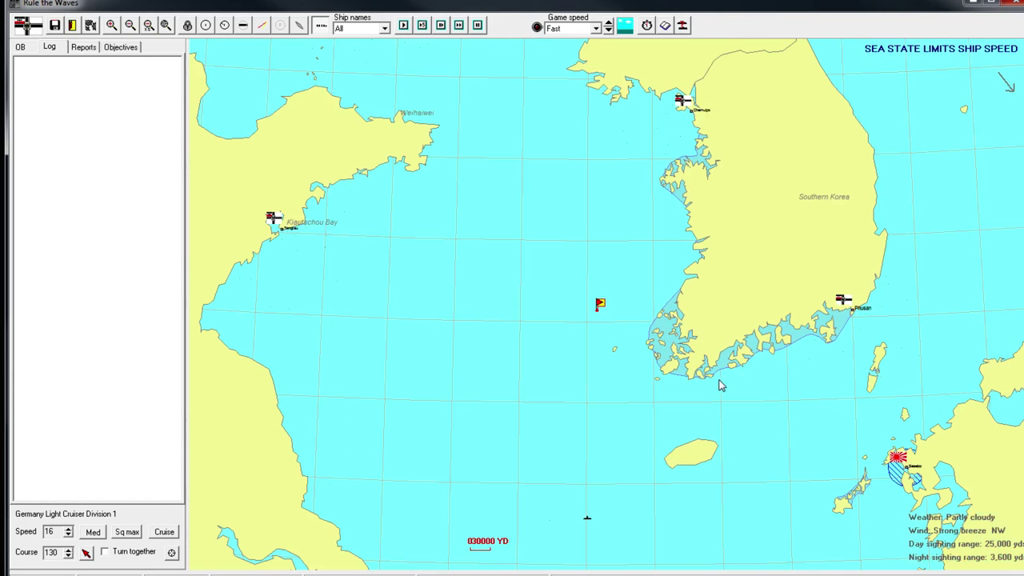
scroll(760, 394, "up", 1)
scroll(720, 400, "up", 2)
scroll(632, 394, "up", 1)
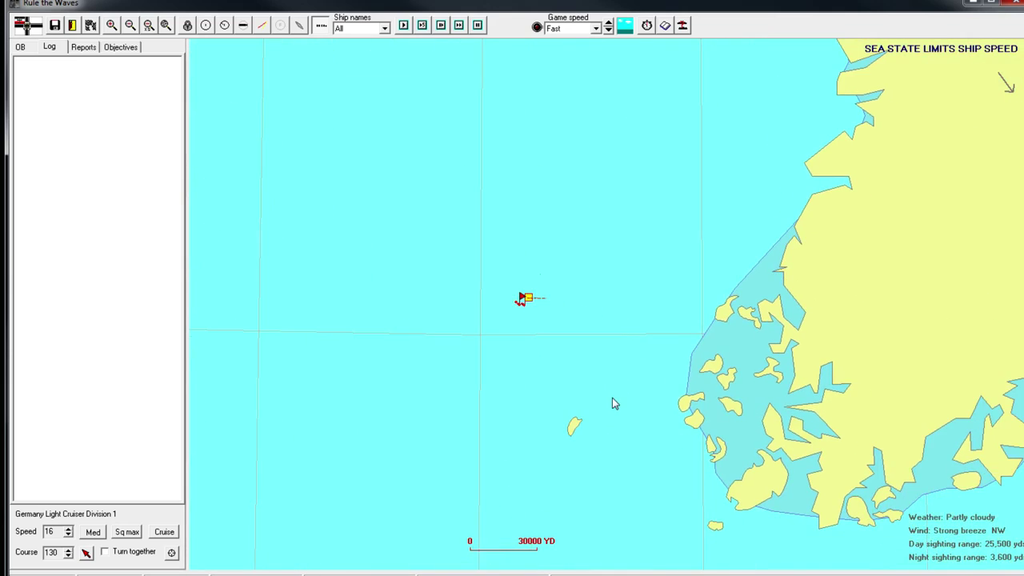
scroll(560, 344, "up", 1)
scroll(476, 281, "up", 1)
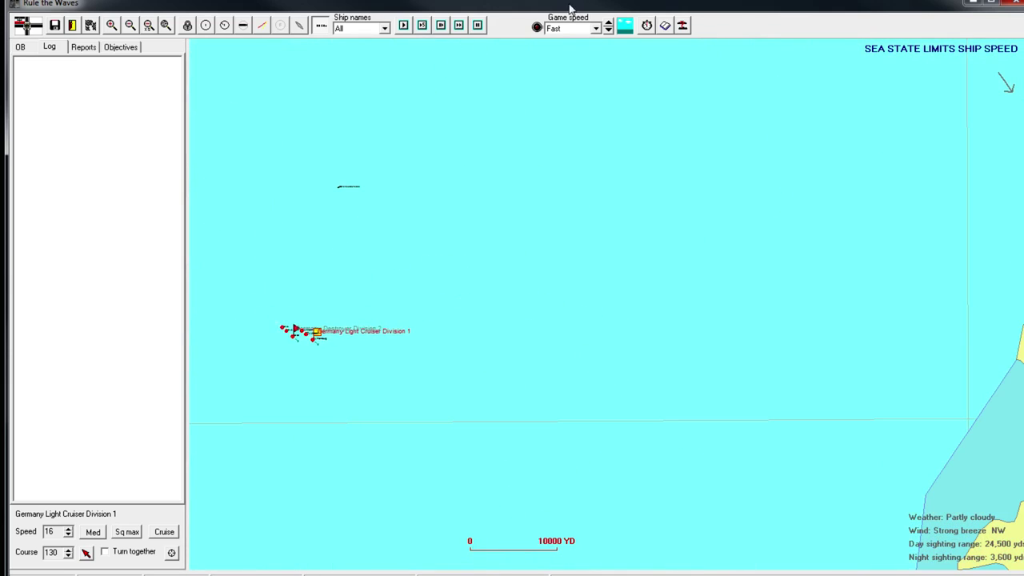
left_click(608, 30)
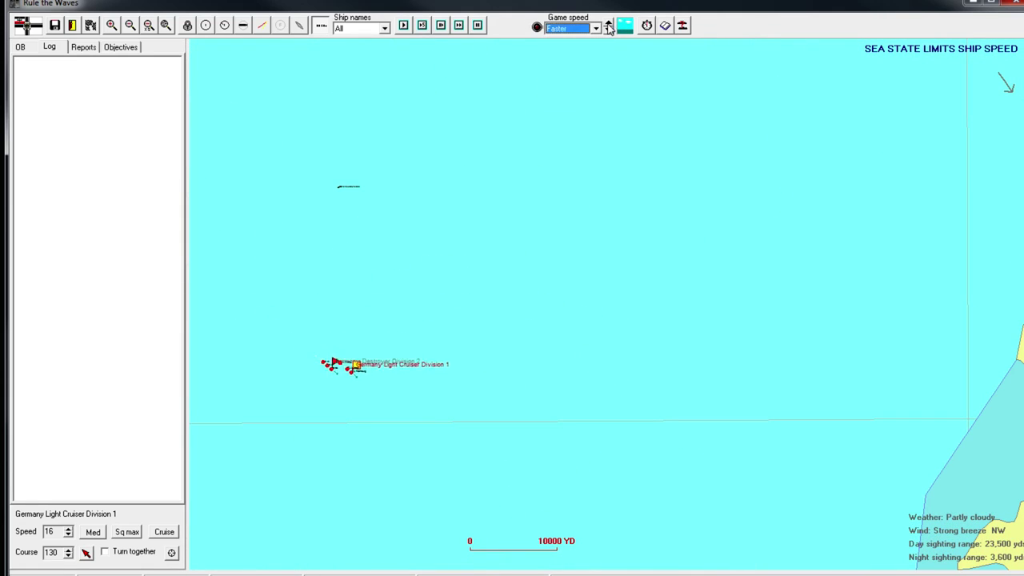
left_click(608, 30)
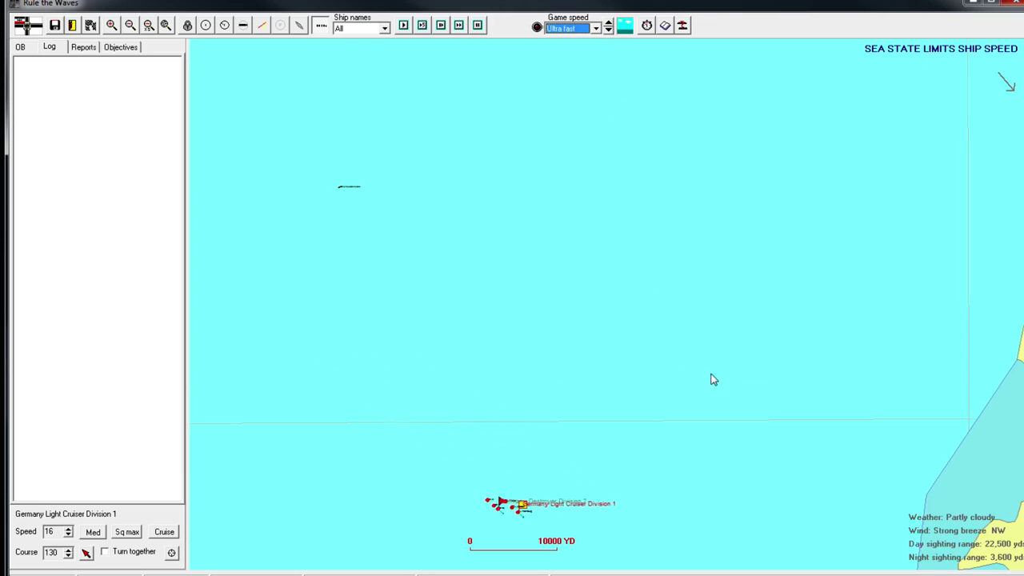
scroll(513, 261, "down", 1)
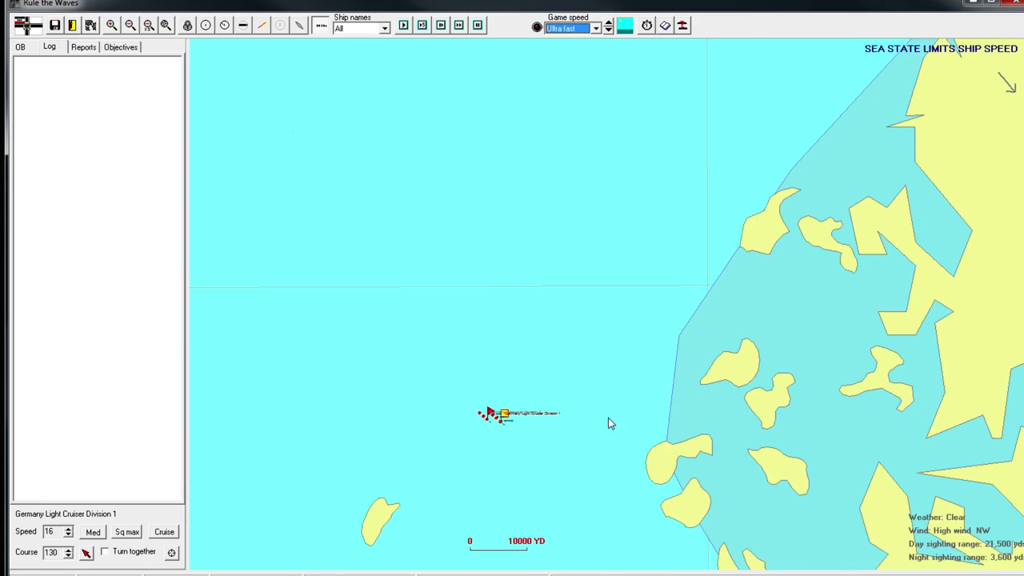
left_click(588, 489)
scroll(587, 489, "down", 1)
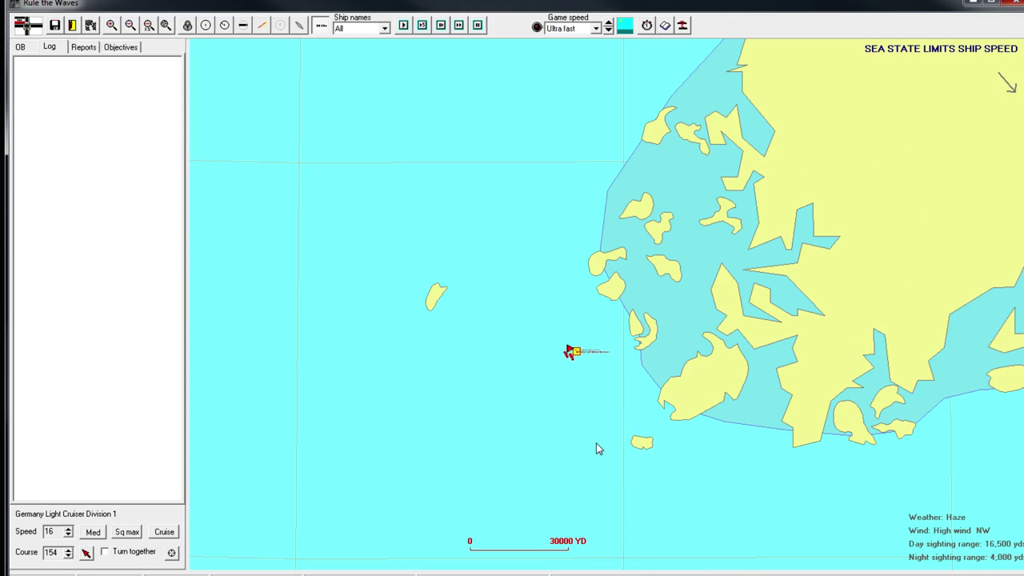
left_click(644, 512)
left_click(763, 400)
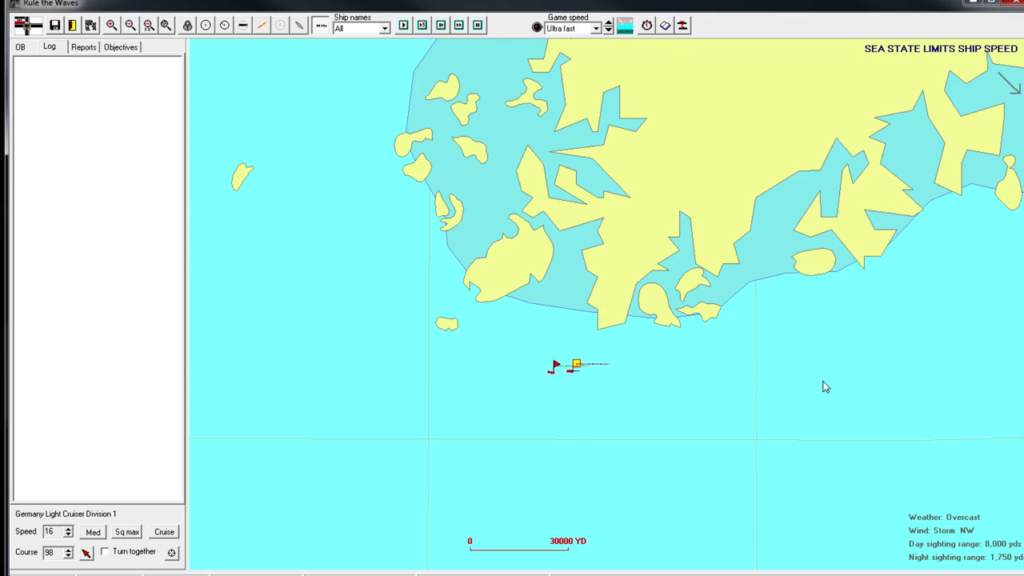
Step: Close the German minor-victory results (2,998 to 130) and leave the scenario
left_click(532, 317)
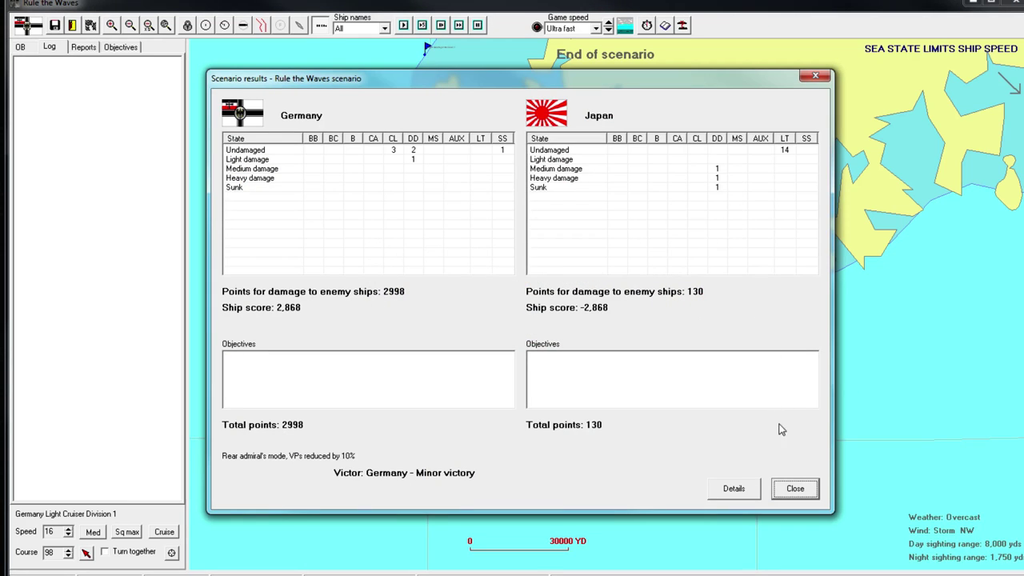
left_click(795, 488)
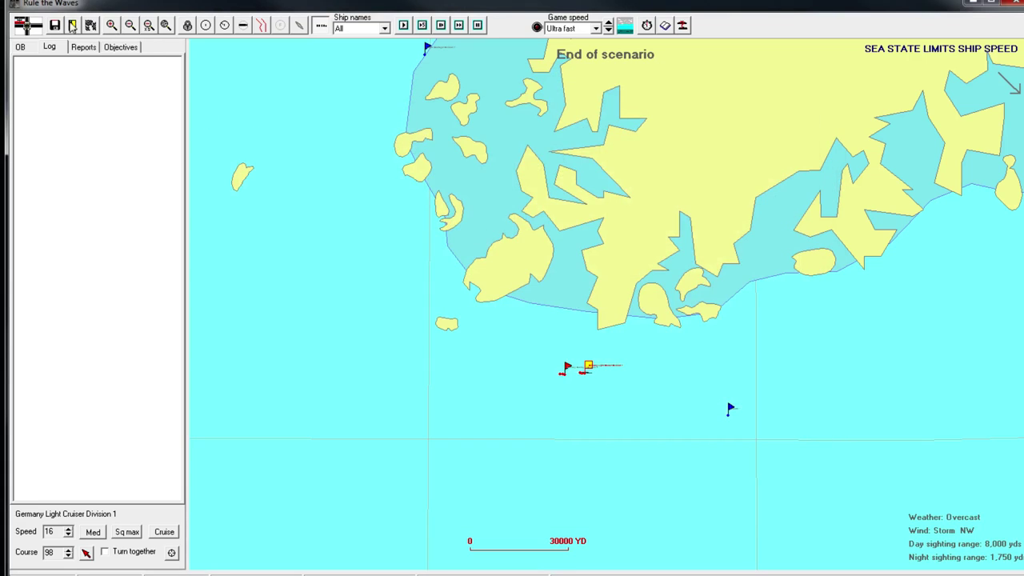
left_click(72, 24)
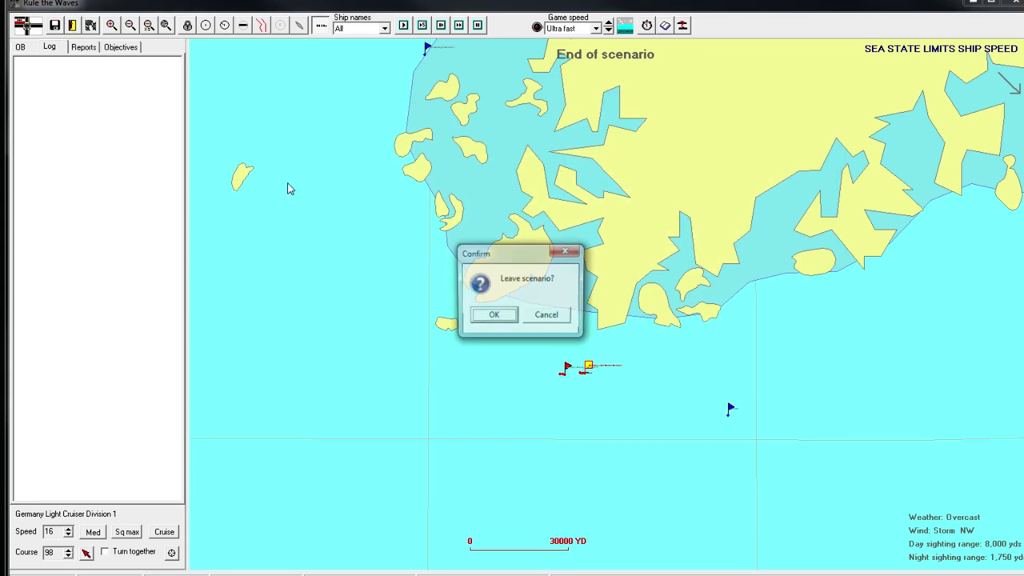
left_click(496, 318)
Step: Dismiss the victory and turn messages, then resume building halted Brandenburg, Weltin and Lothringen
left_click(518, 334)
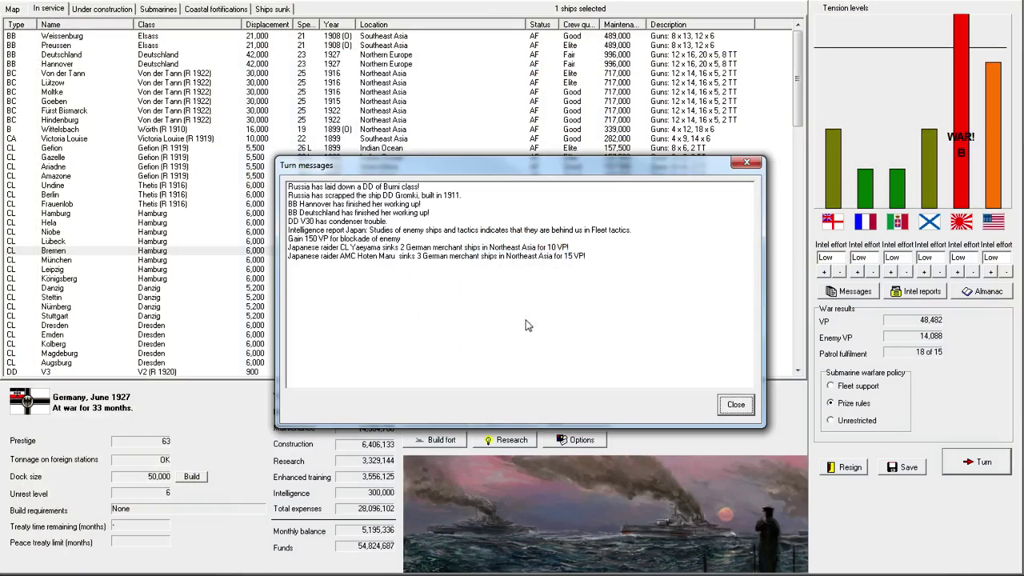
left_click(737, 405)
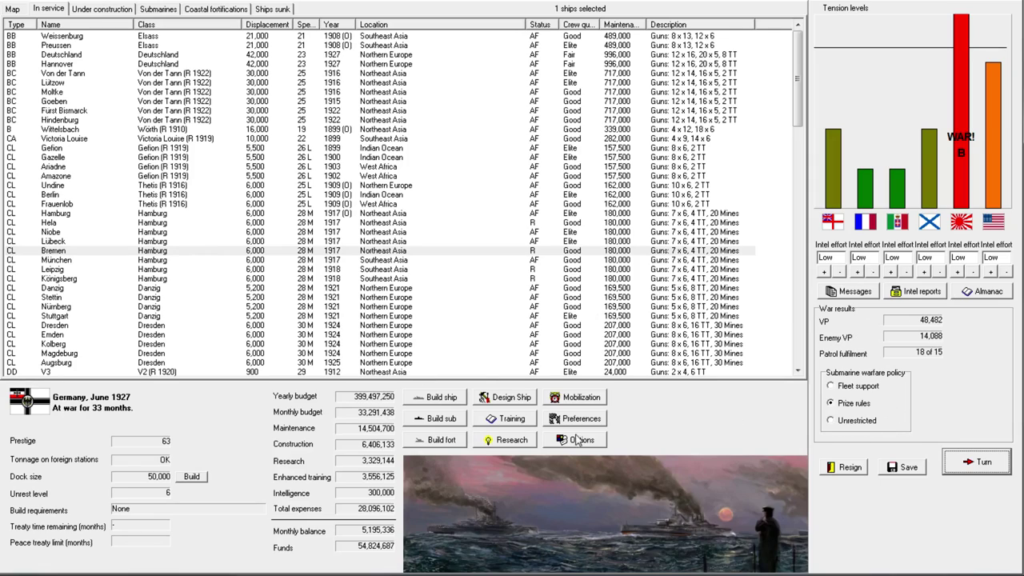
left_click(102, 9)
left_click(391, 38)
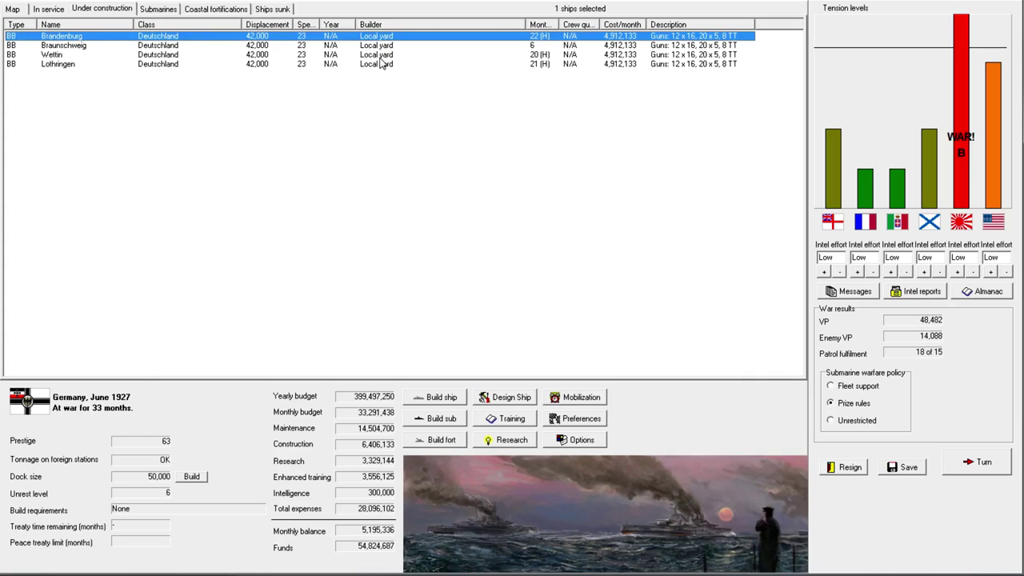
left_click(381, 55, "ctrl")
left_click(383, 64, "ctrl")
right_click(383, 68)
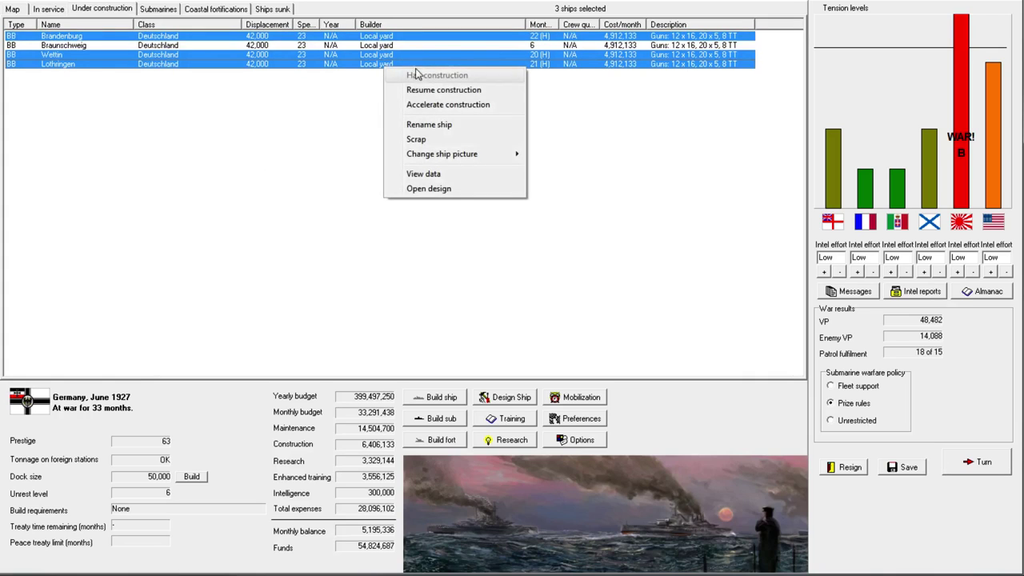
left_click(449, 92)
left_click(494, 319)
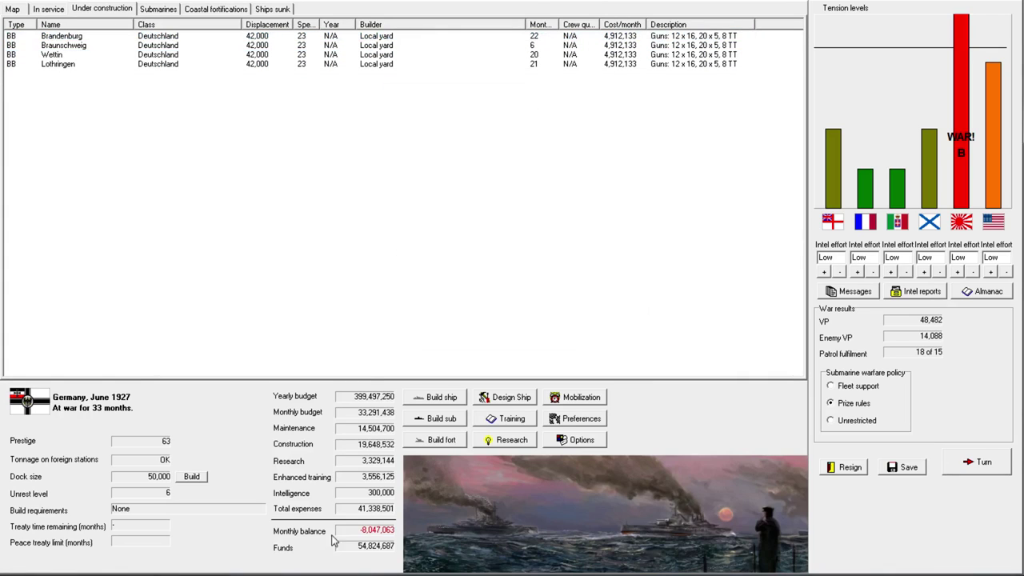
Step: Advance to July 1927 and answer the peace proposal by pressing on for complete victory
left_click(970, 464)
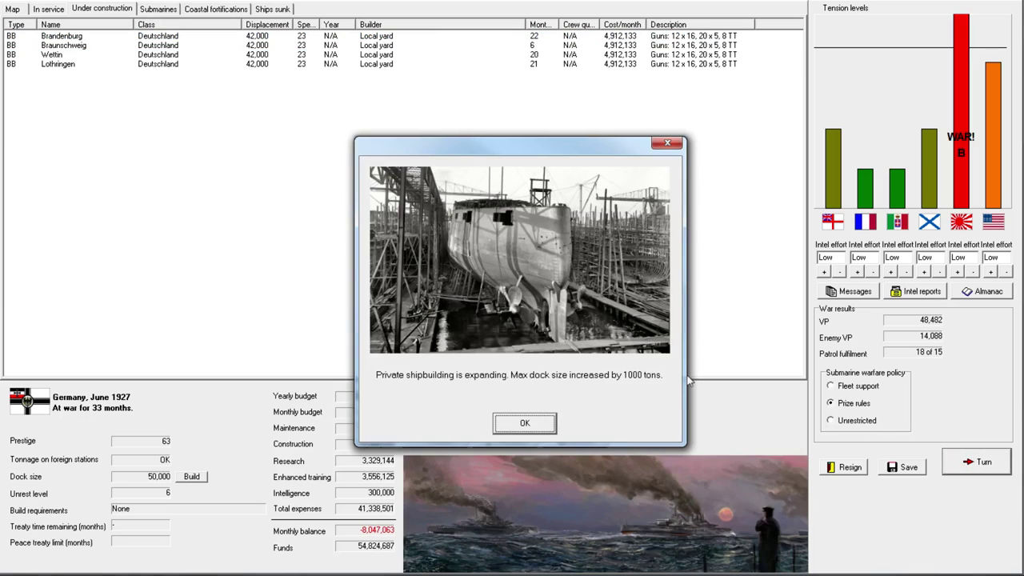
left_click(532, 422)
left_click(525, 313)
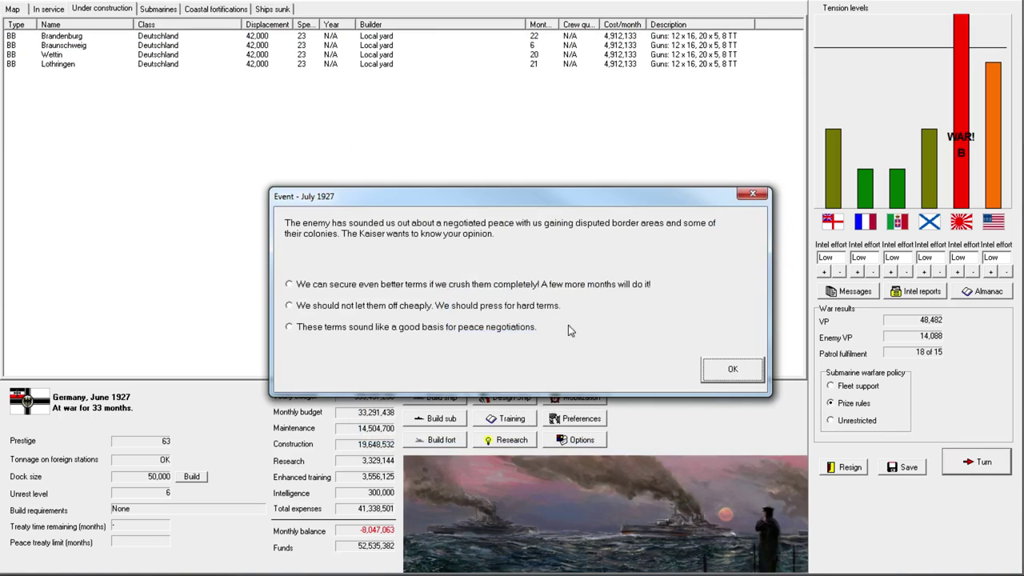
left_click(394, 287)
left_click(730, 369)
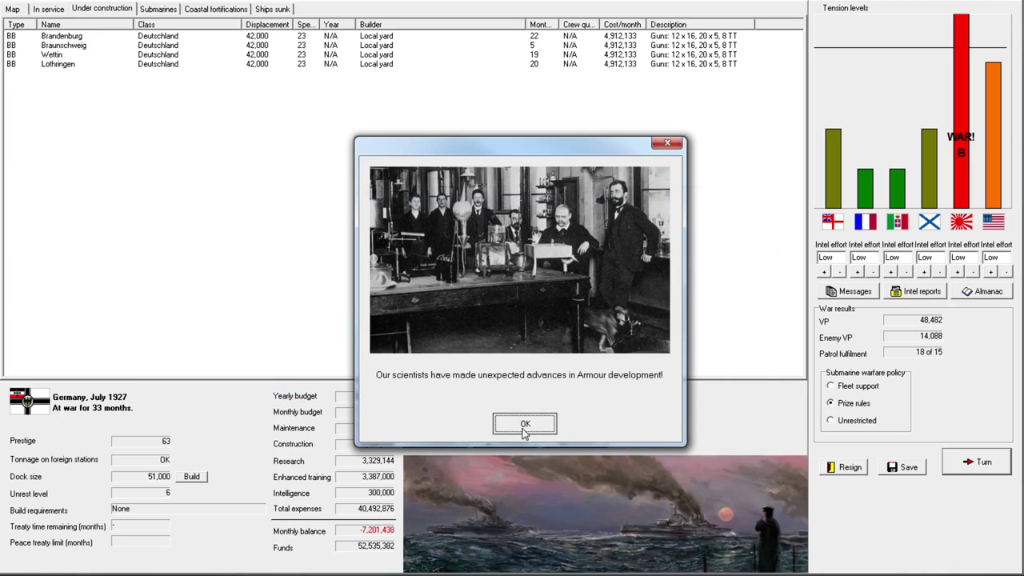
Step: Clear the armour, damage-control and ASW reports and accept the Sakhalin battleship engagement
left_click(524, 428)
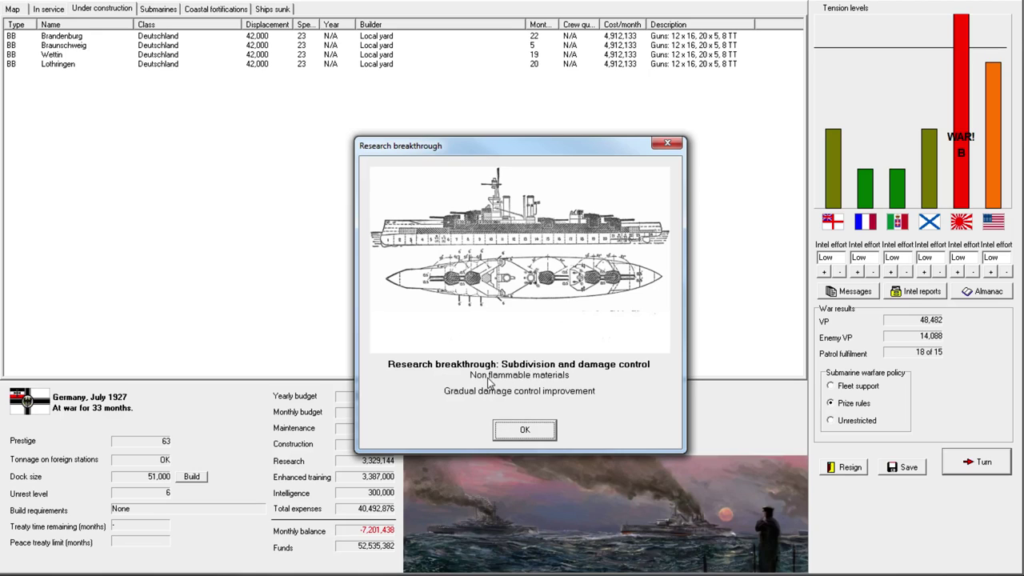
left_click(539, 430)
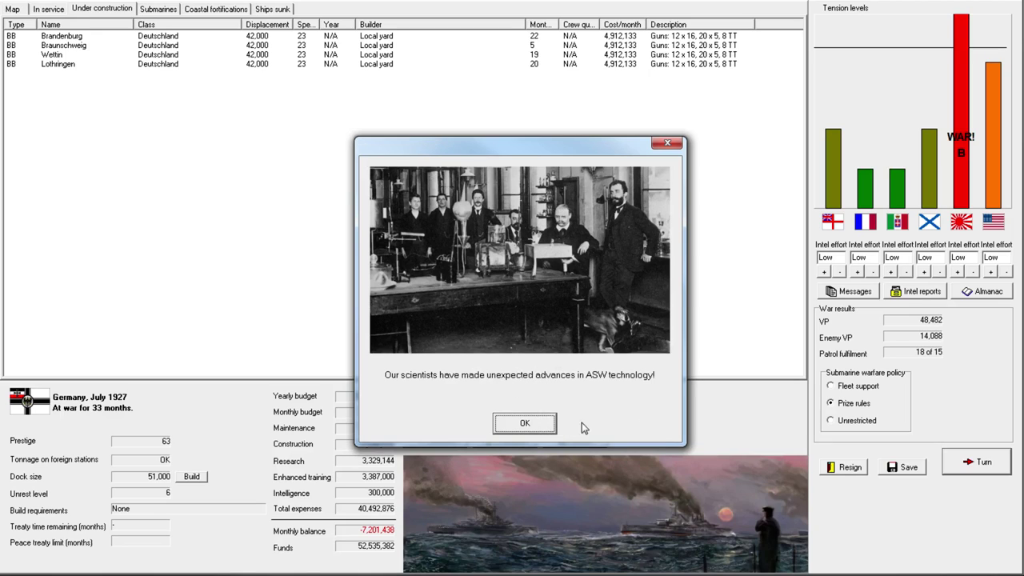
left_click(536, 427)
left_click(529, 432)
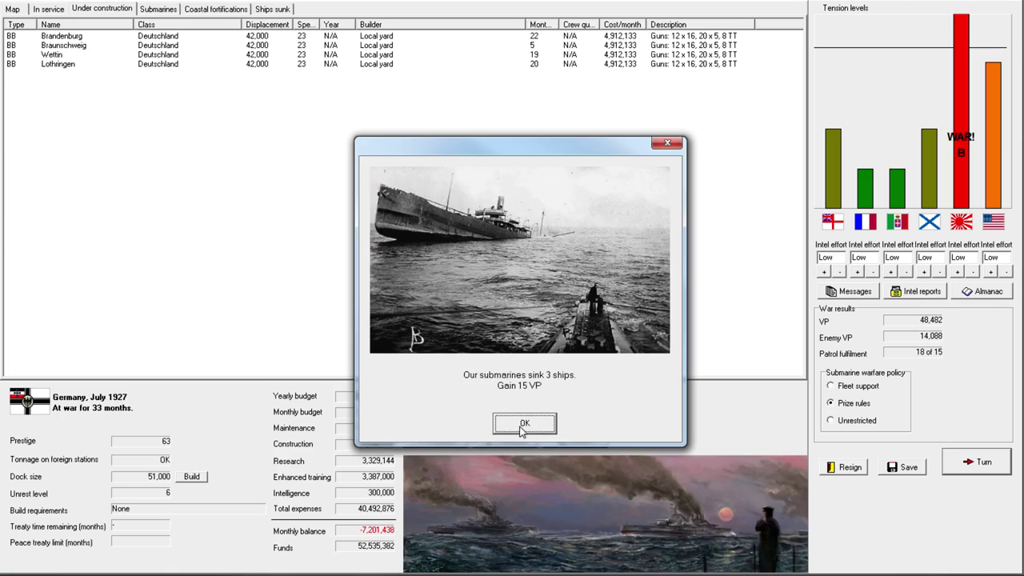
left_click(532, 430)
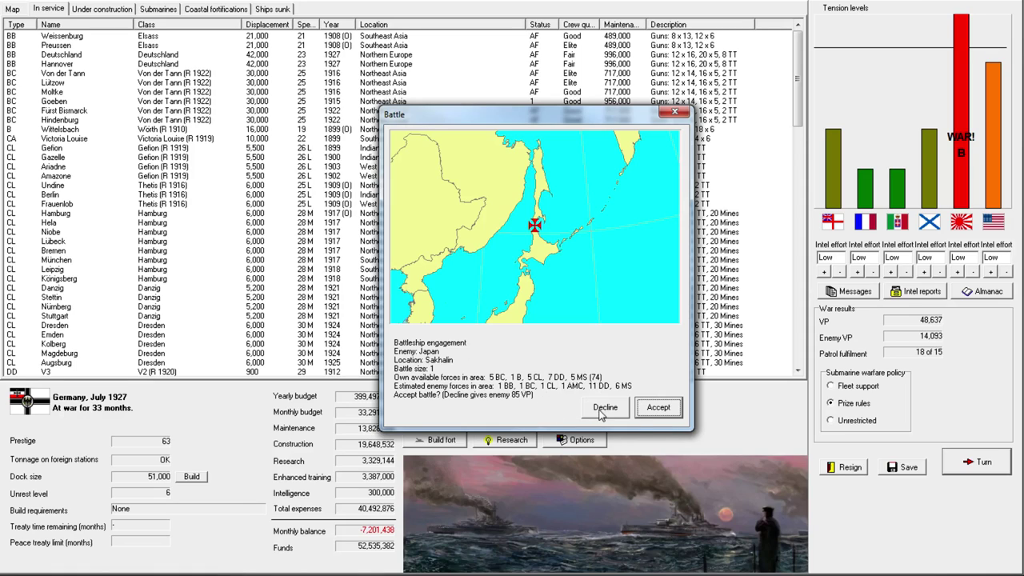
left_click(663, 408)
left_click(502, 316)
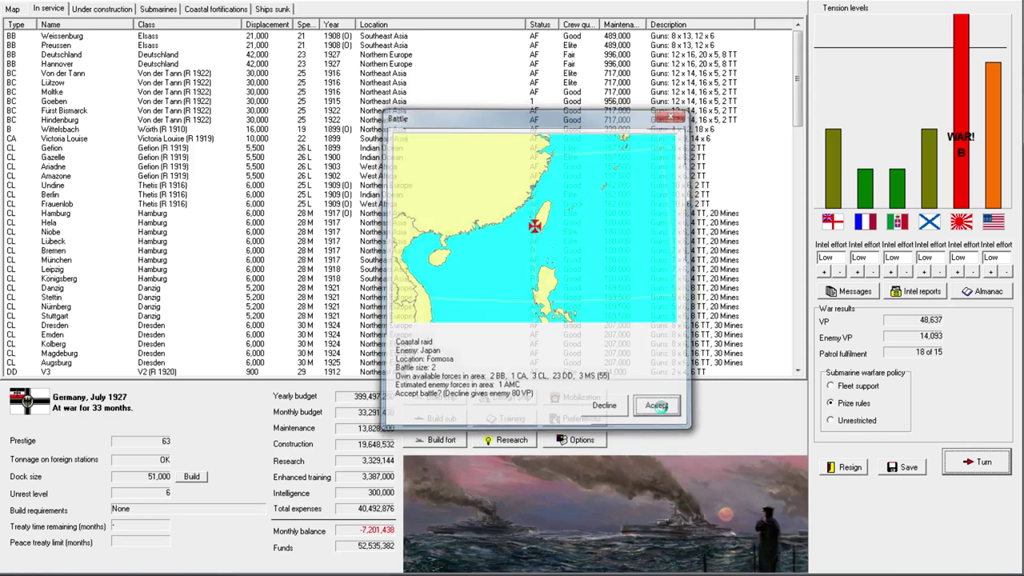
scroll(552, 283, "up", 2)
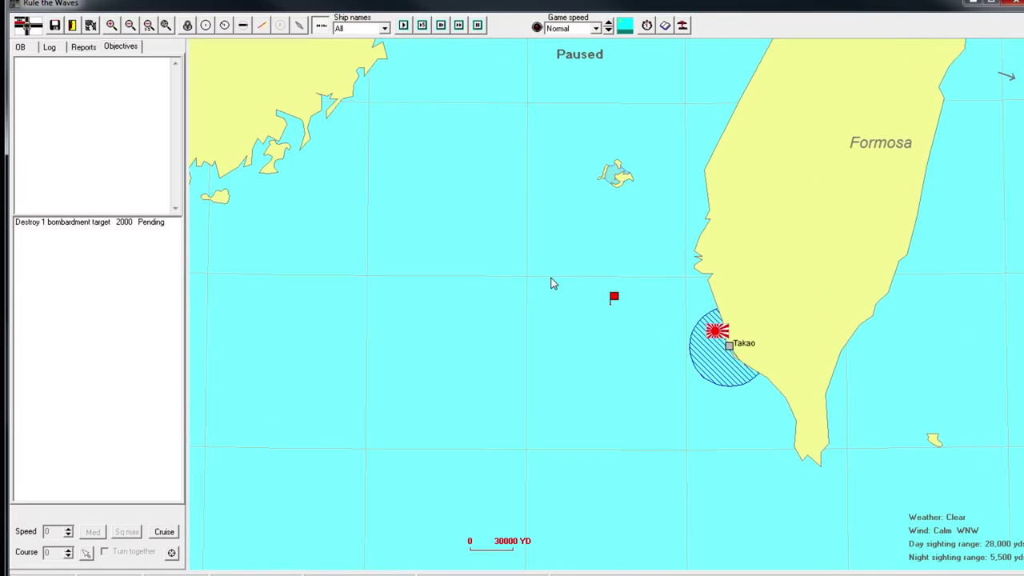
scroll(552, 283, "up", 2)
scroll(552, 283, "up", 2)
scroll(552, 284, "up", 1)
scroll(491, 270, "up", 1)
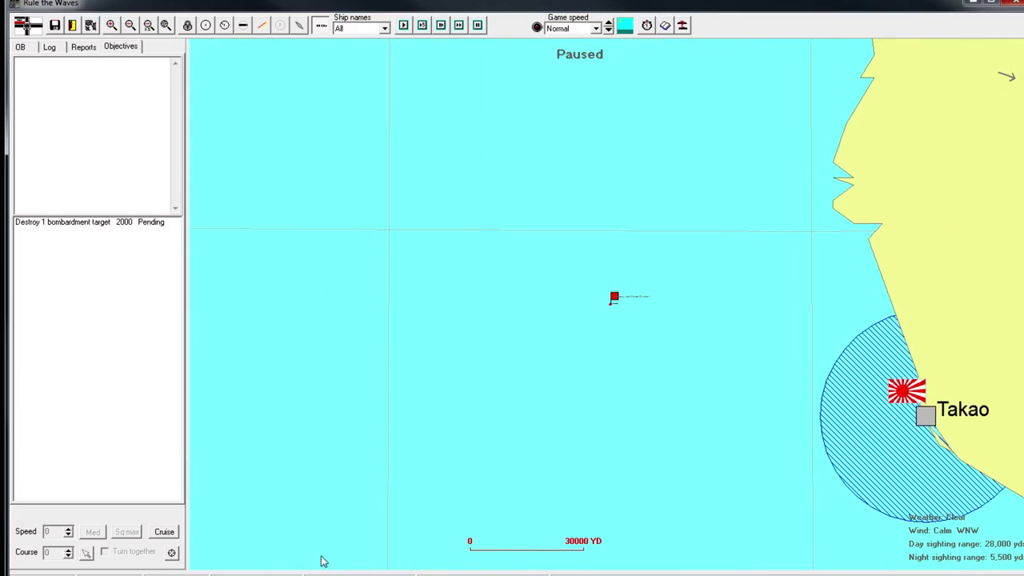
scroll(669, 304, "up", 1)
scroll(621, 300, "up", 1)
Step: Select München, unpause, raise the division's speed and run the game at Fast toward Takao
left_click(616, 298)
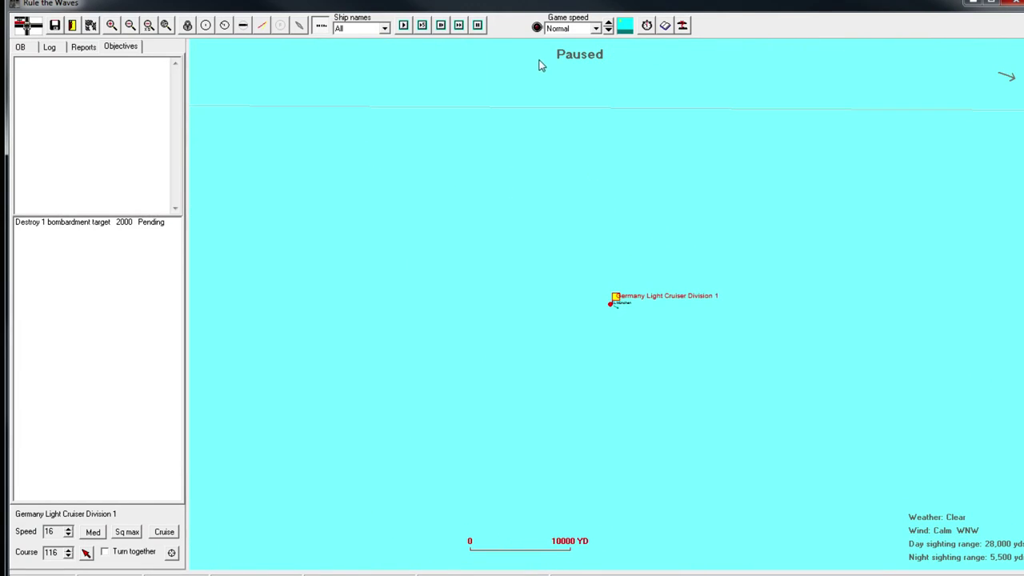
left_click(206, 25)
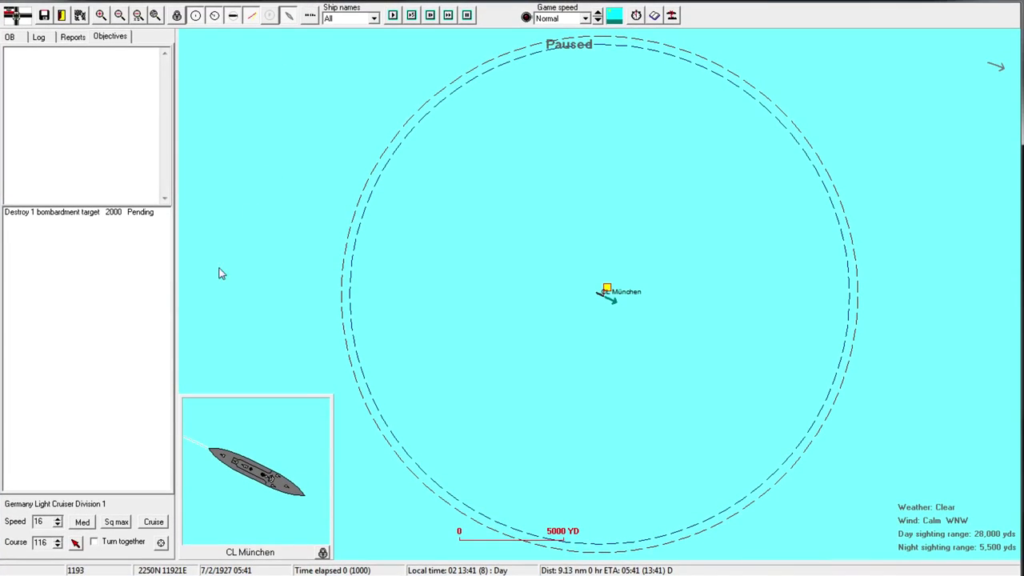
scroll(360, 368, "down", 1)
scroll(722, 359, "down", 1)
scroll(572, 340, "down", 1)
scroll(572, 340, "down", 1)
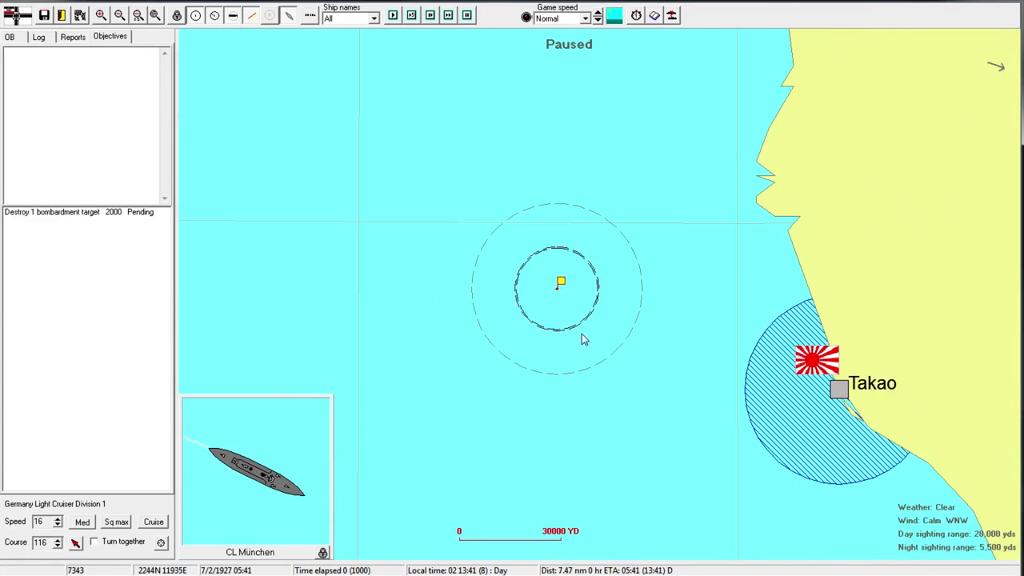
left_click(450, 16)
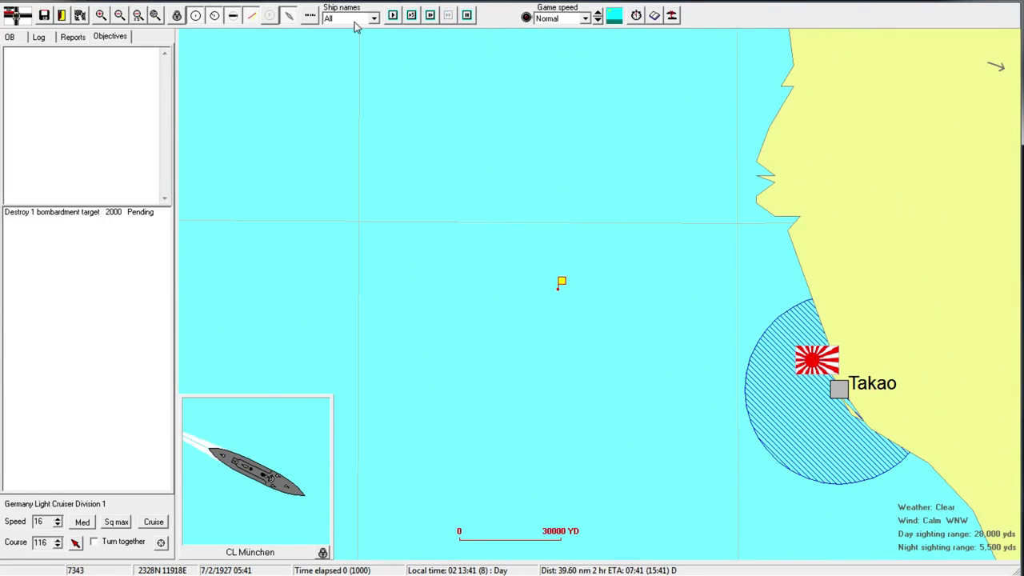
left_click(112, 522)
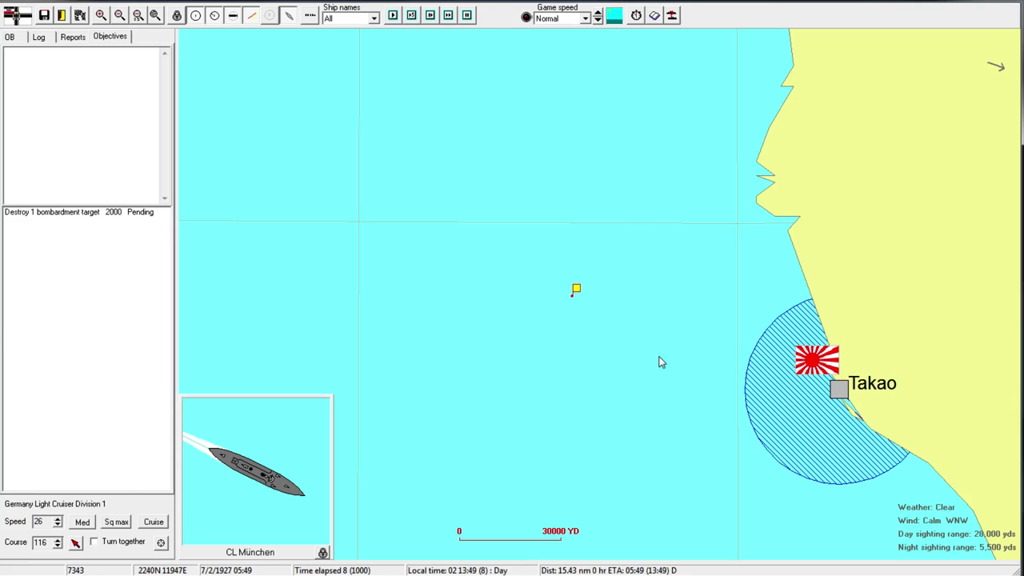
left_click_drag(654, 361, 534, 286)
scroll(480, 268, "up", 1)
left_click(597, 12)
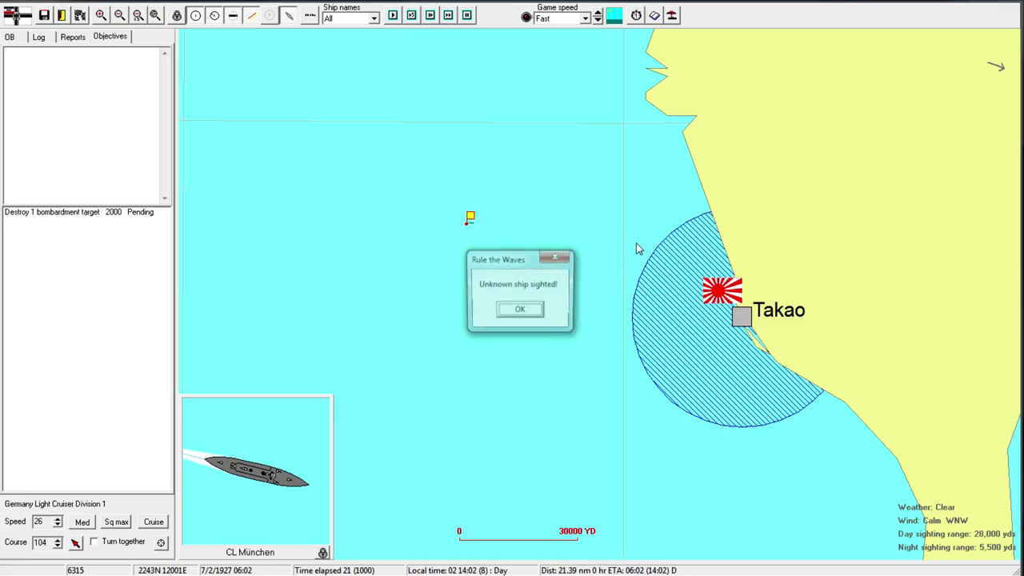
Step: Dismiss the sighting, set München a new course, and advance until it fires on the Shiokaze-class destroyer
left_click(512, 309)
scroll(536, 243, "up", 1)
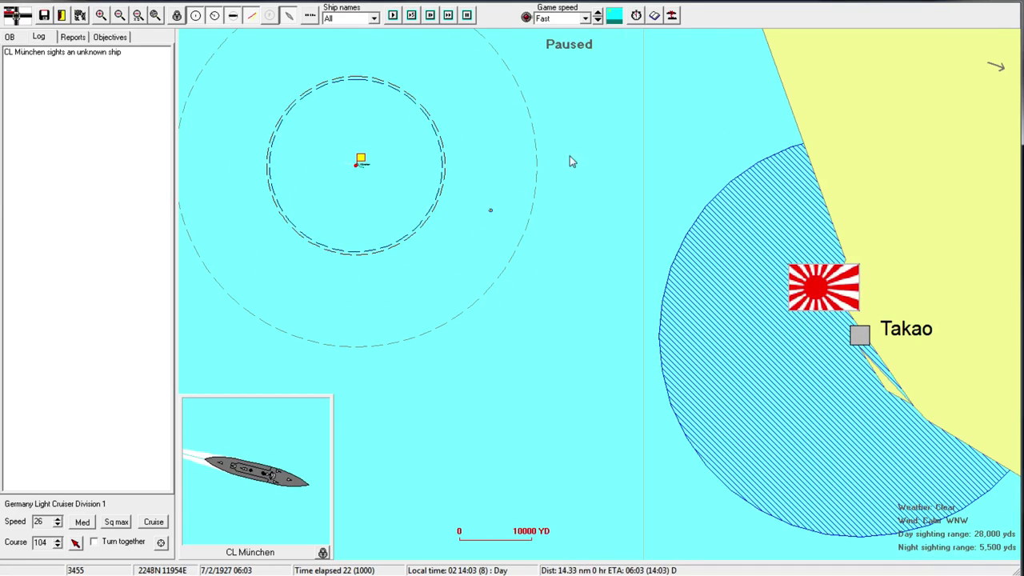
left_click(450, 17)
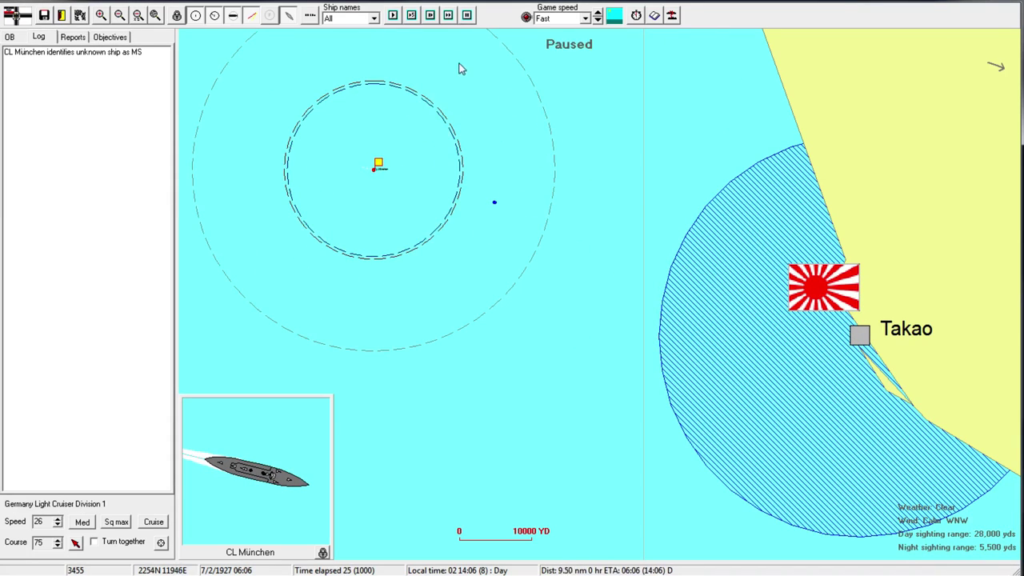
left_click(450, 17)
left_click(574, 315)
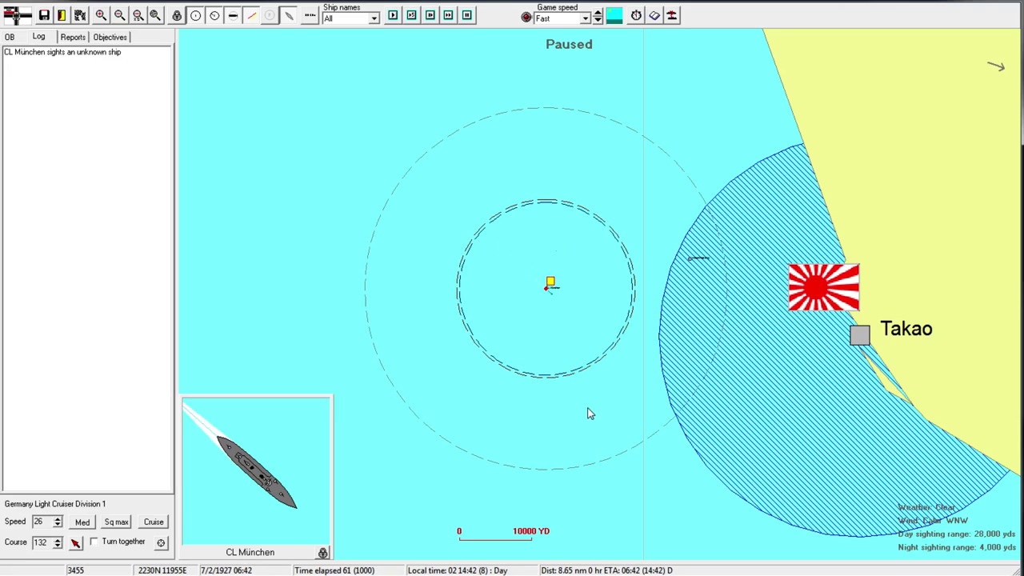
scroll(632, 306, "up", 1)
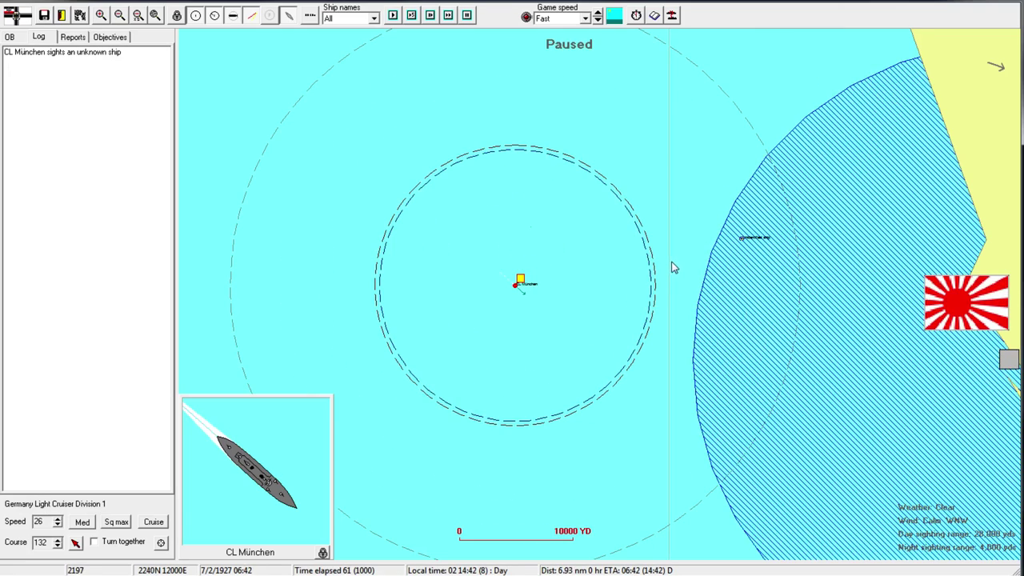
left_click(466, 15)
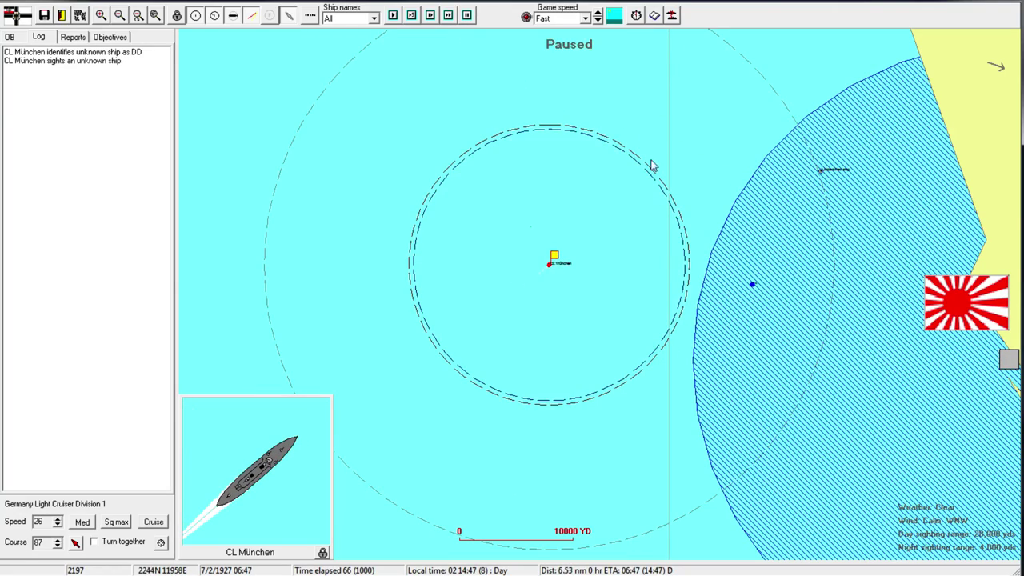
left_click(466, 15)
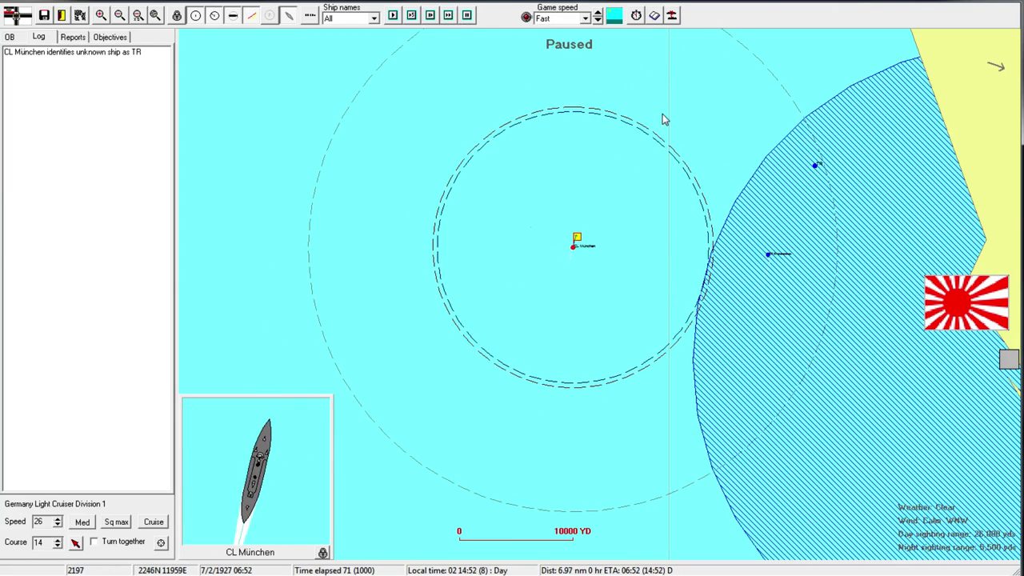
left_click(464, 17)
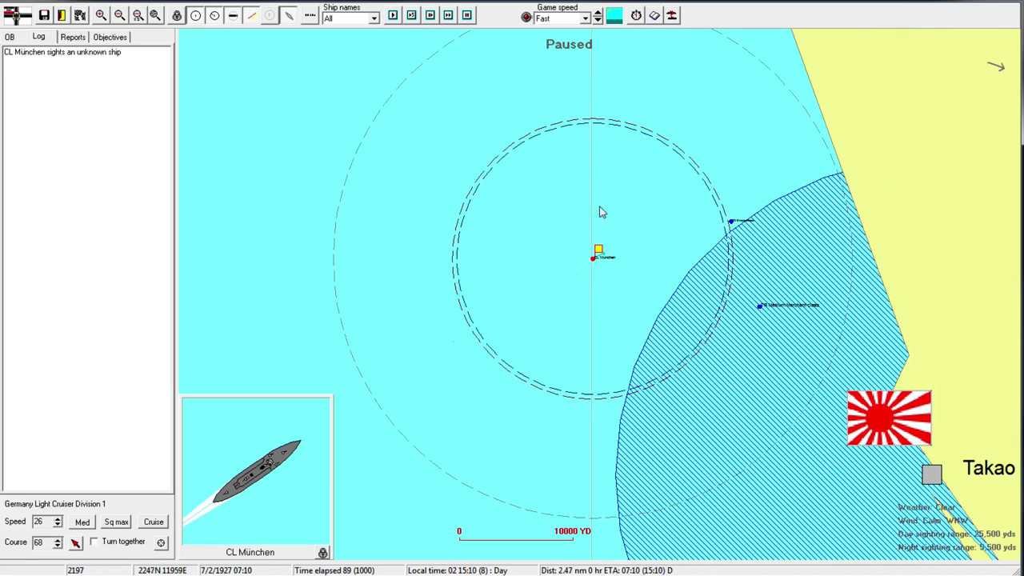
left_click(462, 18)
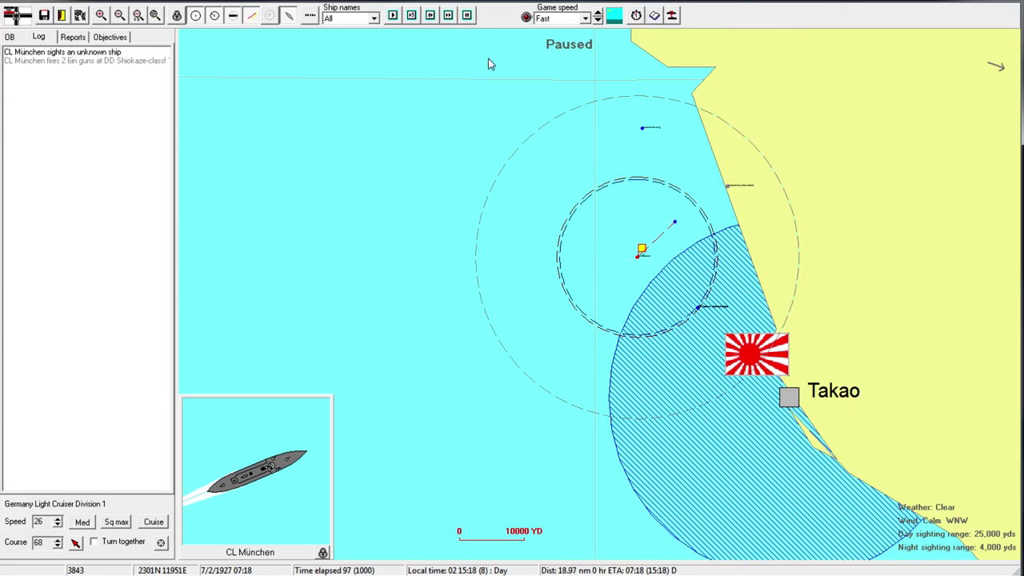
left_click(464, 16)
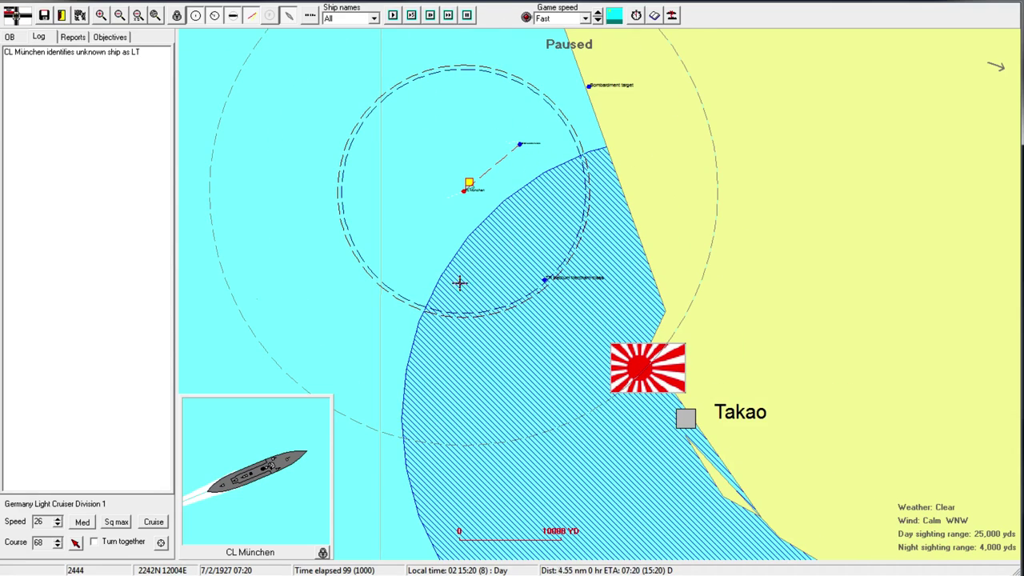
scroll(528, 124, "up", 1)
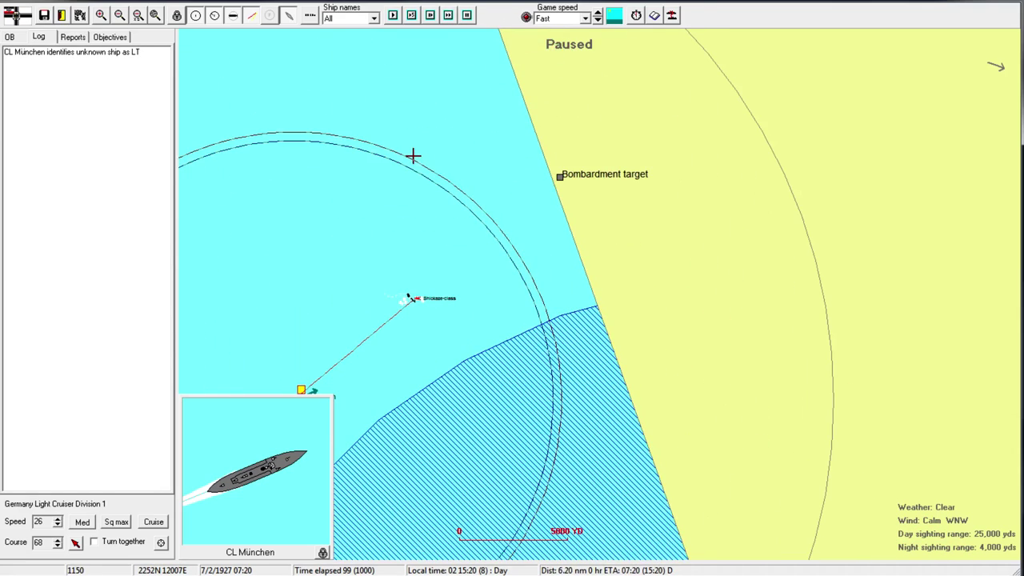
Step: Check the mission objectives and advance the battle several turns toward the bombardment target
key("space")
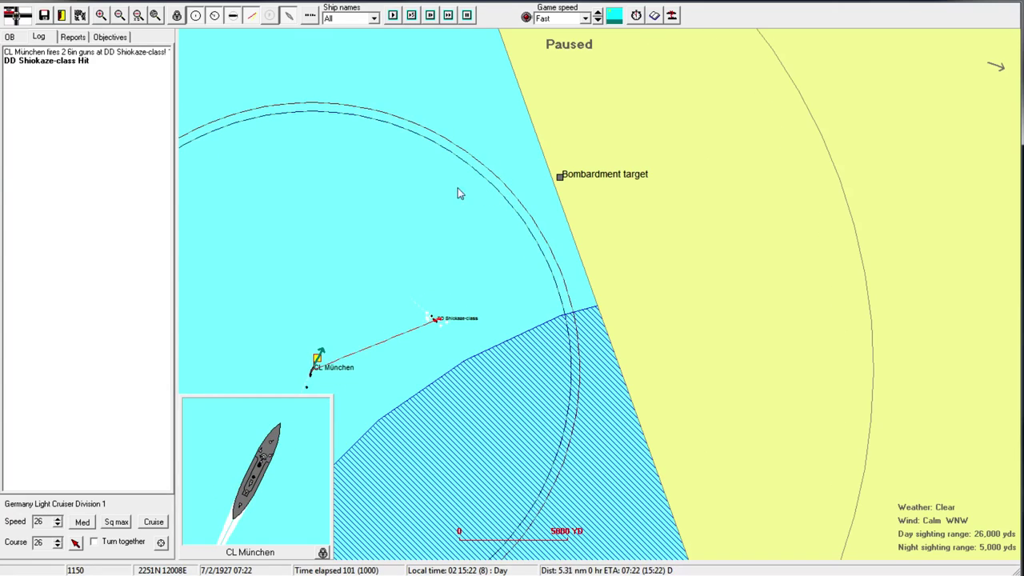
left_click(110, 37)
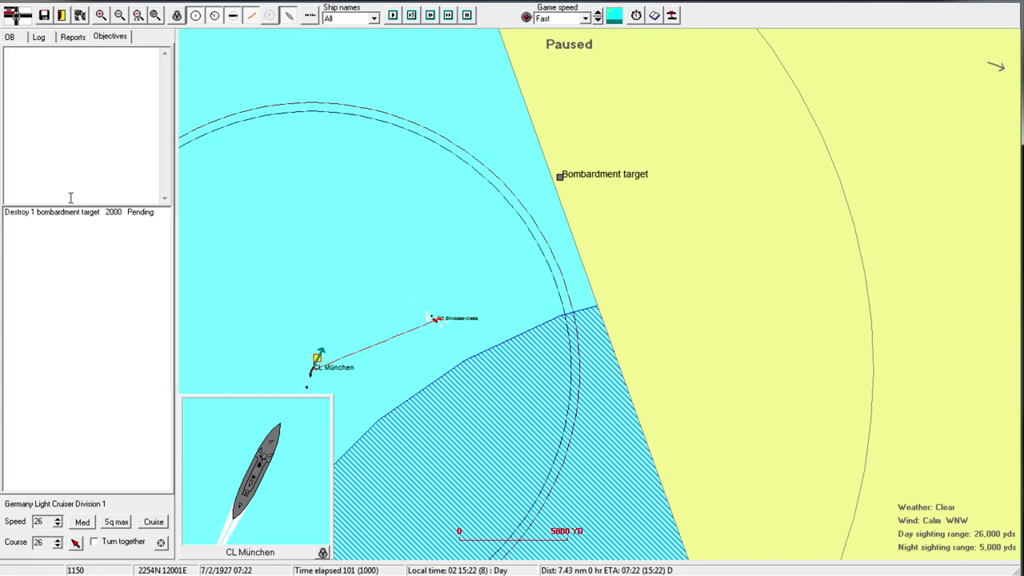
left_click(40, 37)
key("space")
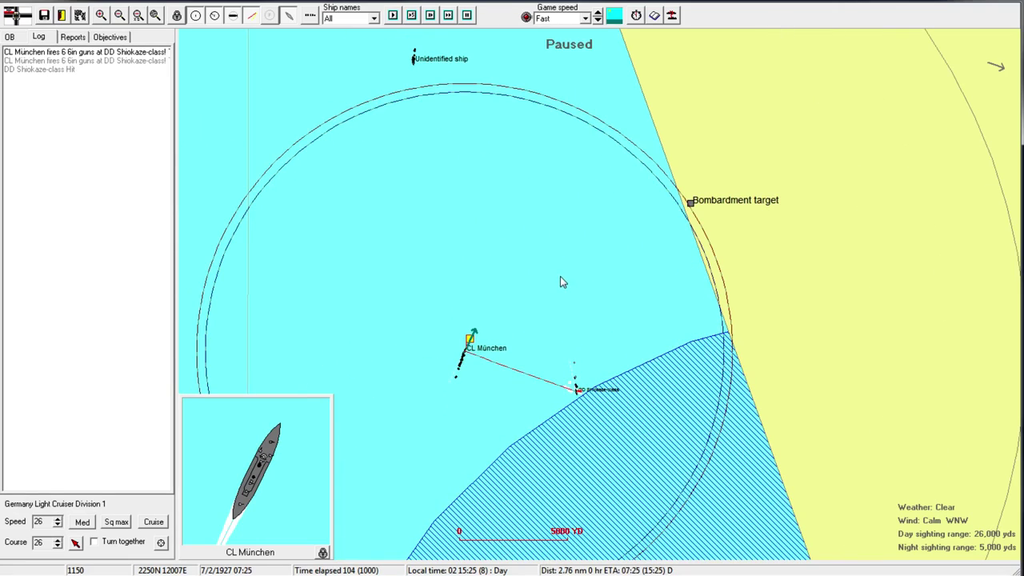
key("space")
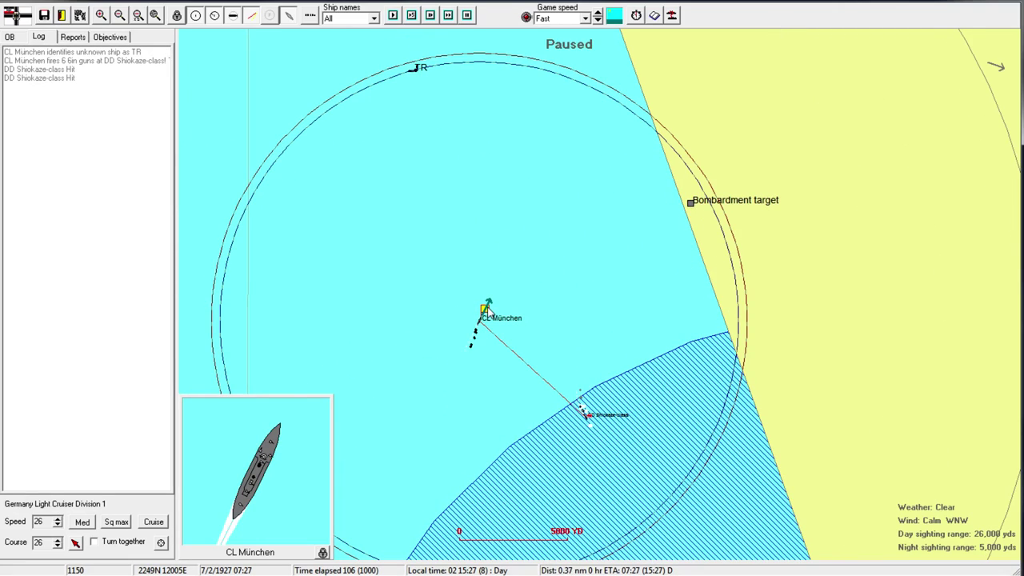
key("space")
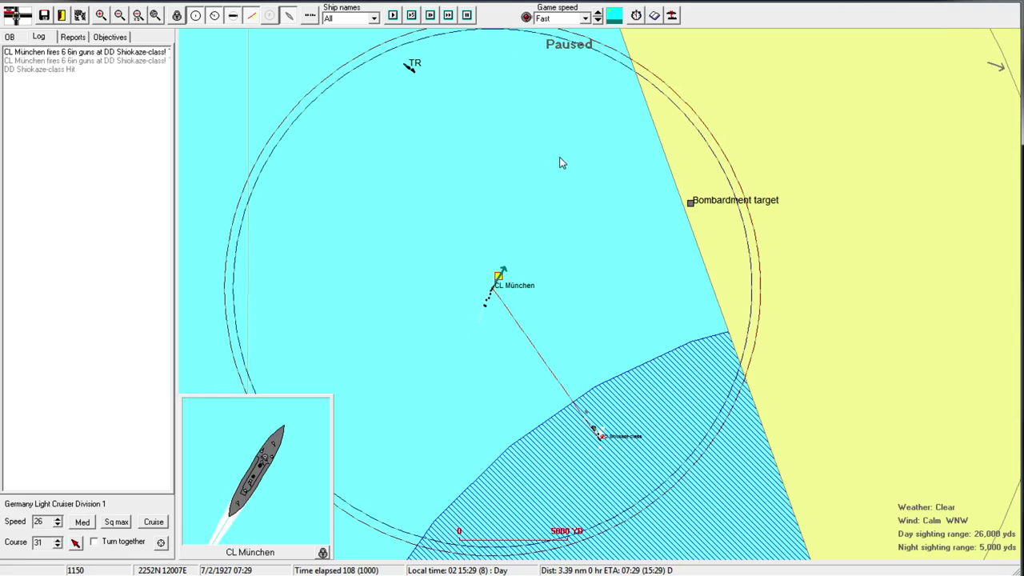
key("space")
key("space")
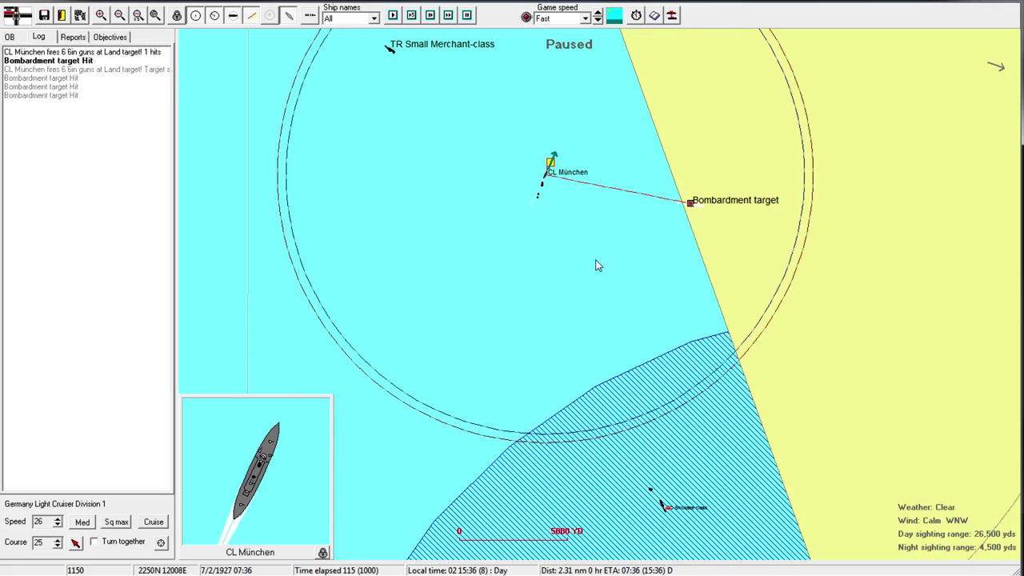
Step: Steer München past the target while shelling, acknowledge the accomplished objective, and turn northwest
left_click(533, 130)
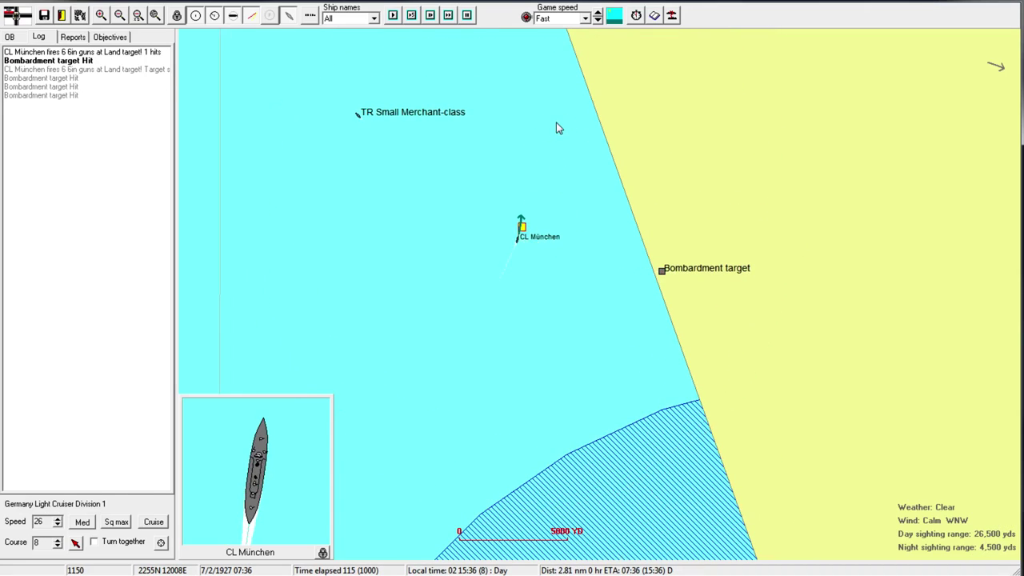
left_click(595, 279)
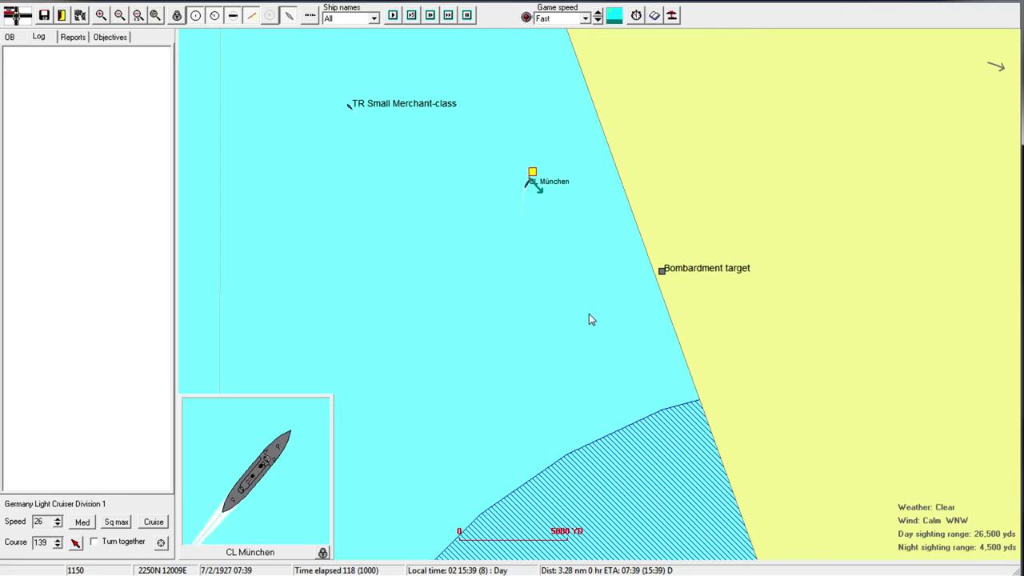
left_click(549, 348)
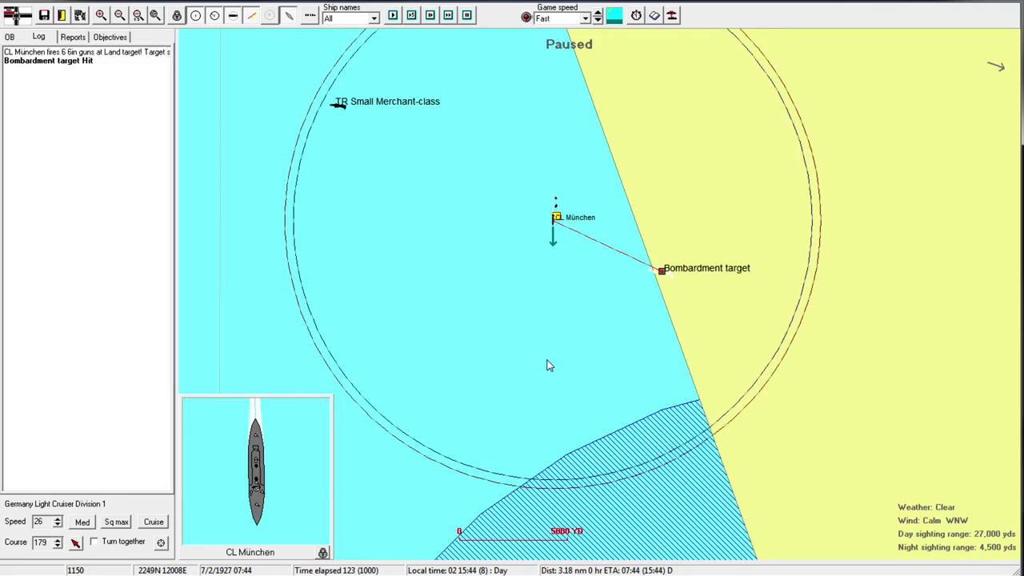
key("space")
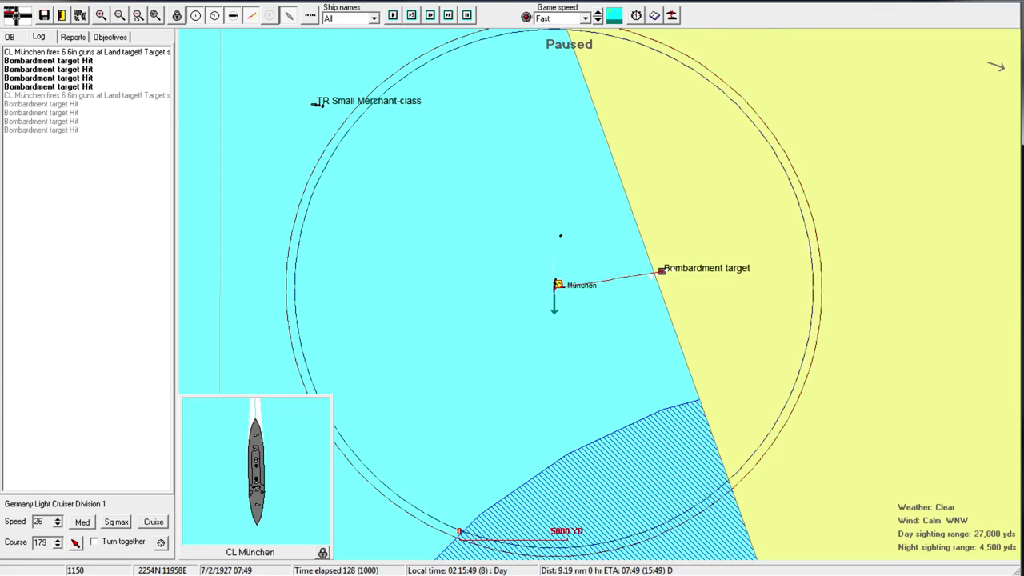
left_click(112, 37)
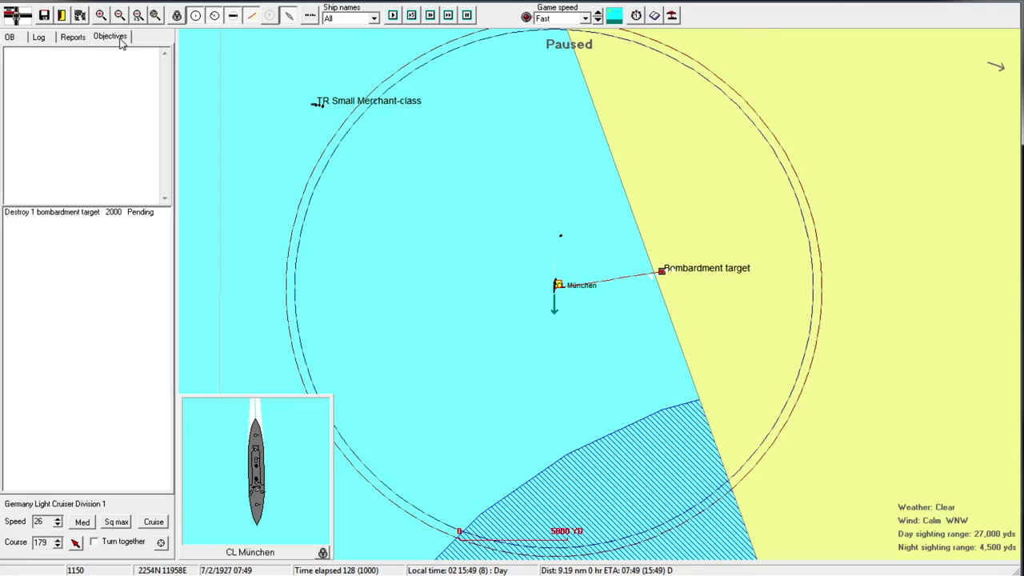
left_click(48, 38)
key("space")
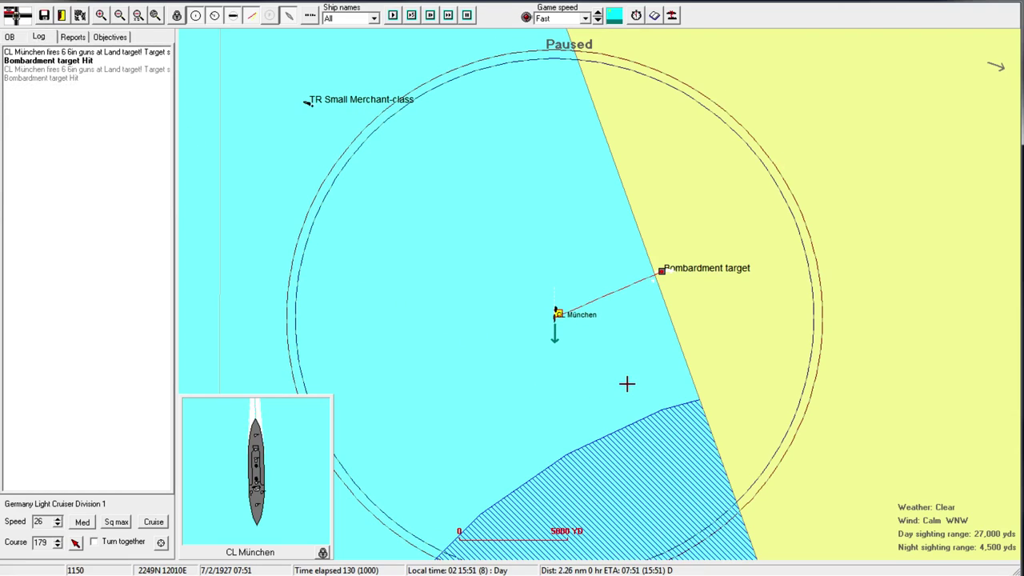
left_click(626, 384)
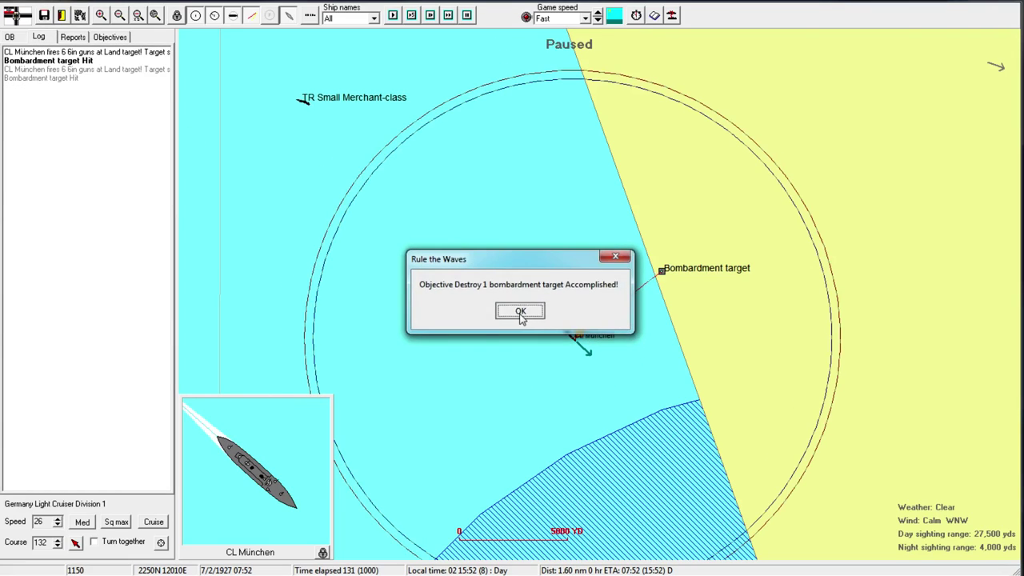
left_click(521, 312)
left_click(388, 270)
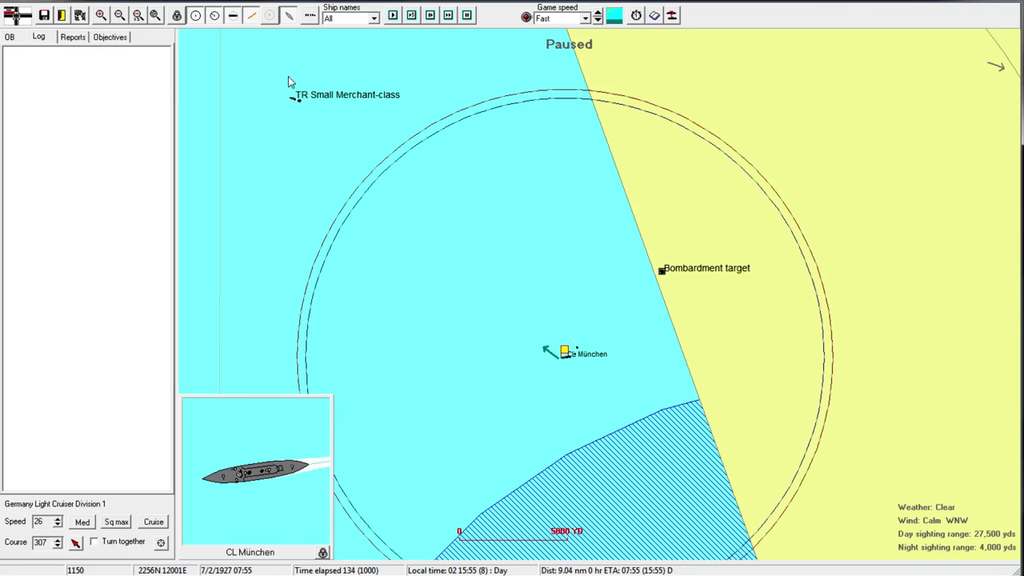
Step: Resume the battle, switch between Normal and Fast speed, and settle München on westward course 276
left_click(449, 15)
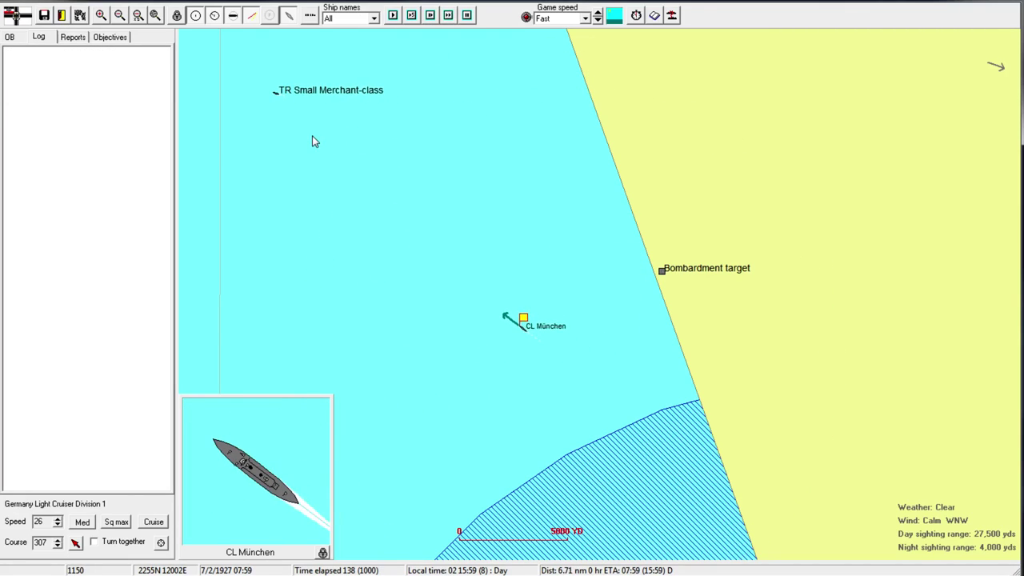
scroll(400, 170, "down", 1)
scroll(457, 195, "down", 1)
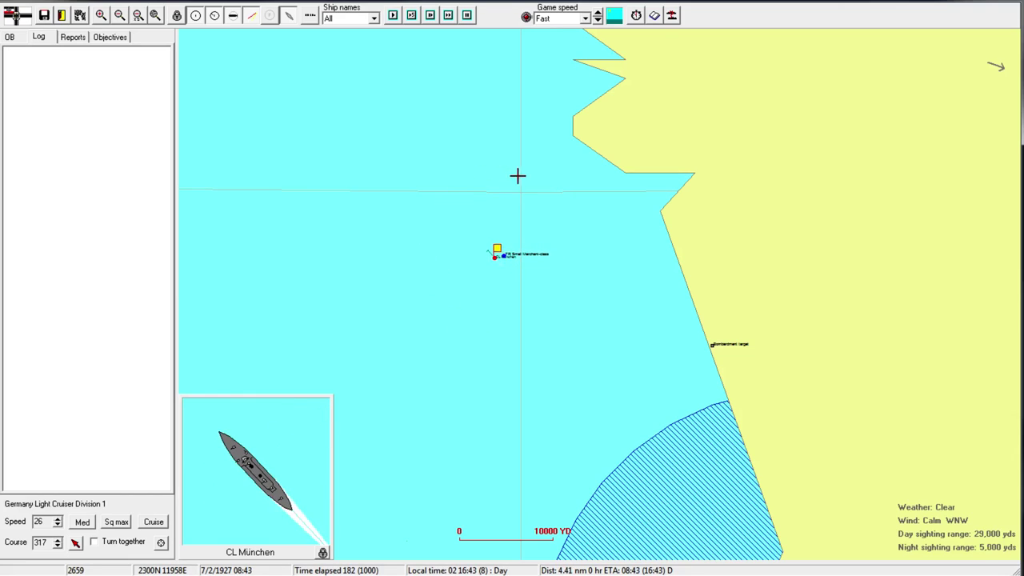
left_click(408, 206)
left_click(597, 20)
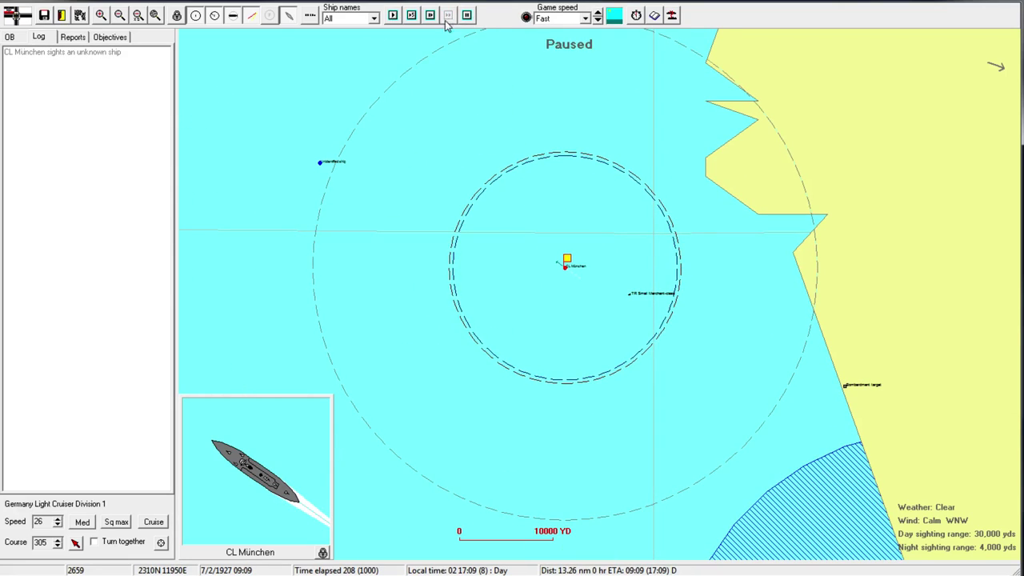
left_click(275, 199)
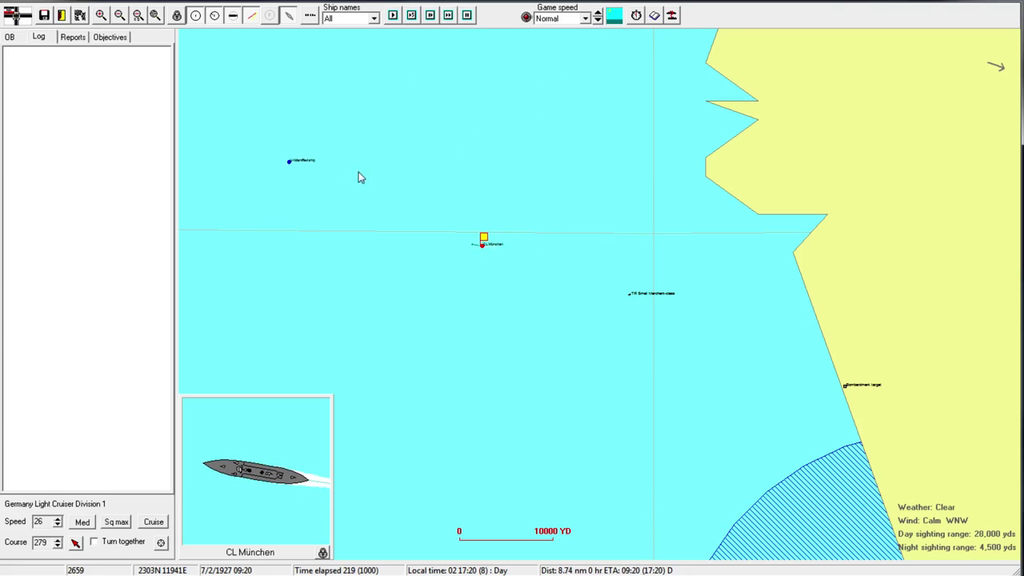
left_click(597, 12)
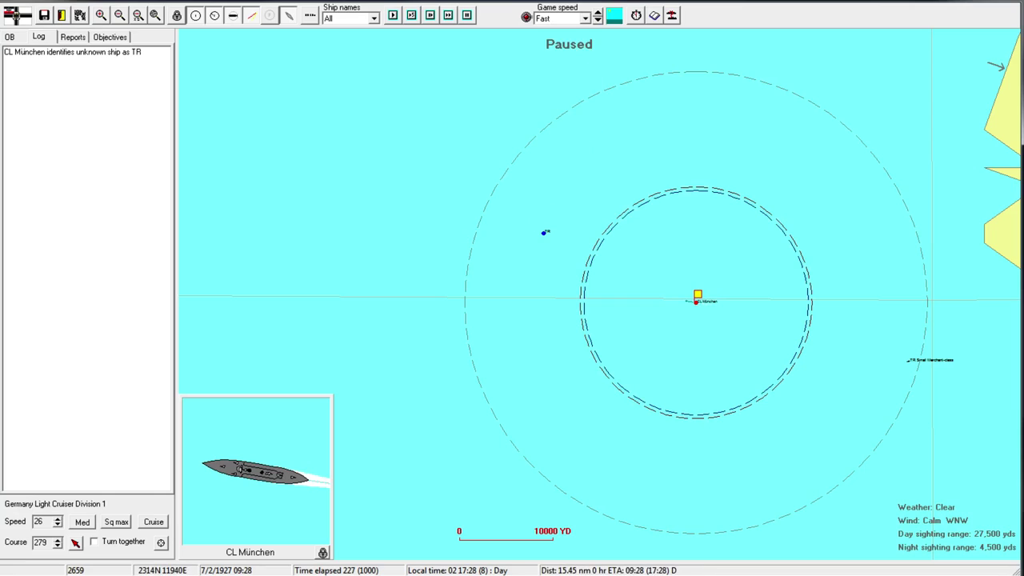
left_click(457, 48)
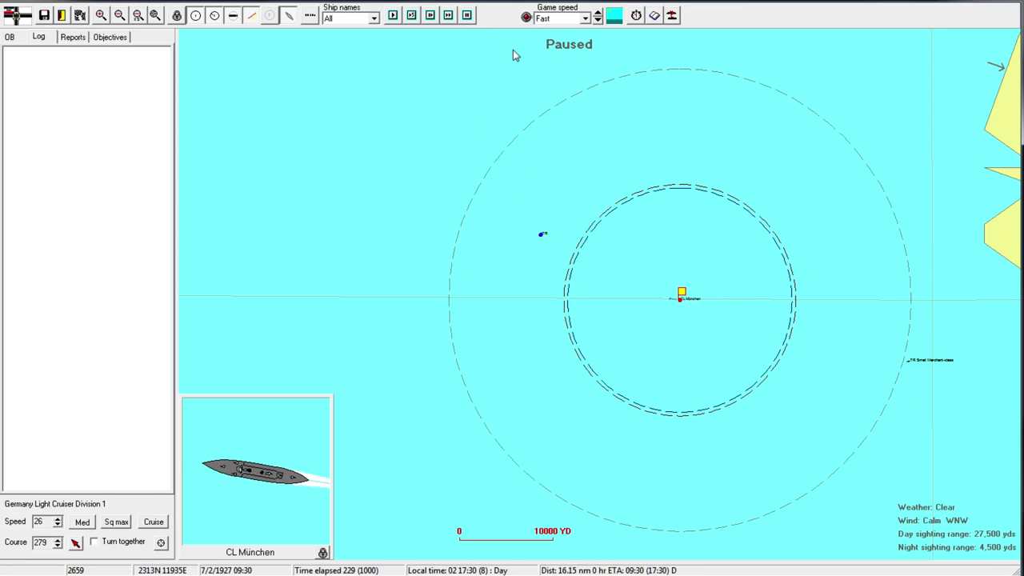
left_click(449, 16)
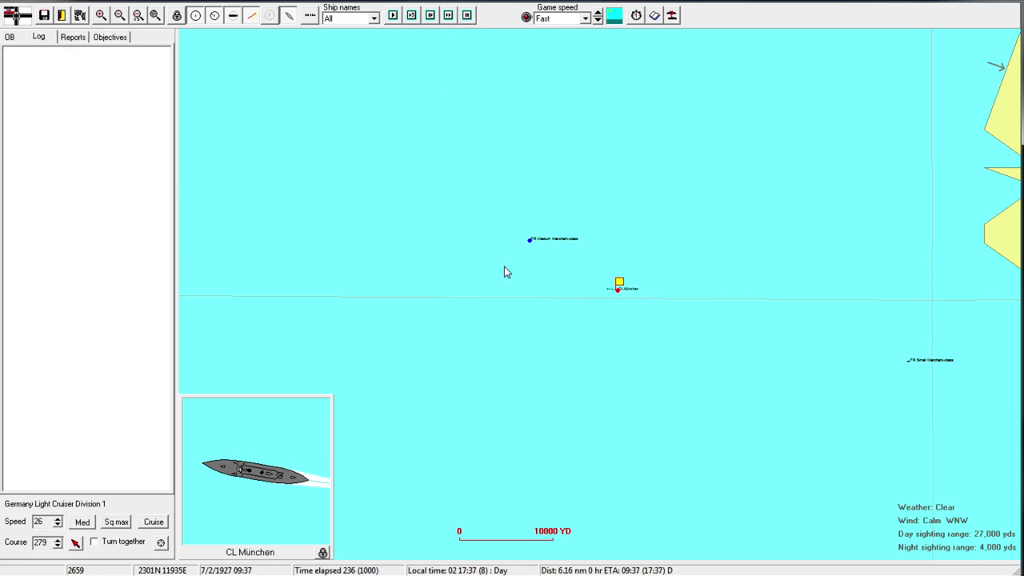
left_click(441, 254)
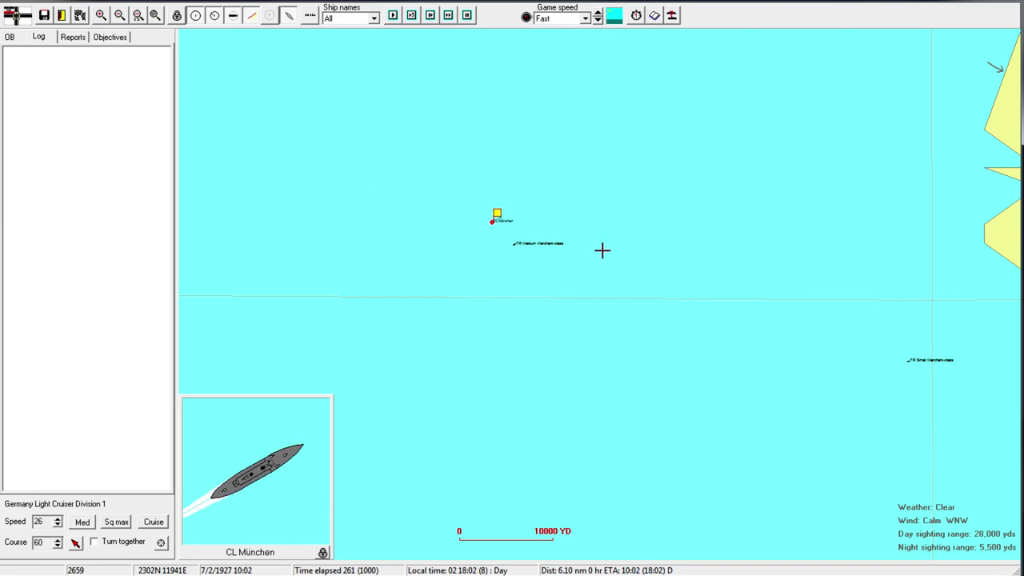
left_click(569, 336)
left_click(299, 208)
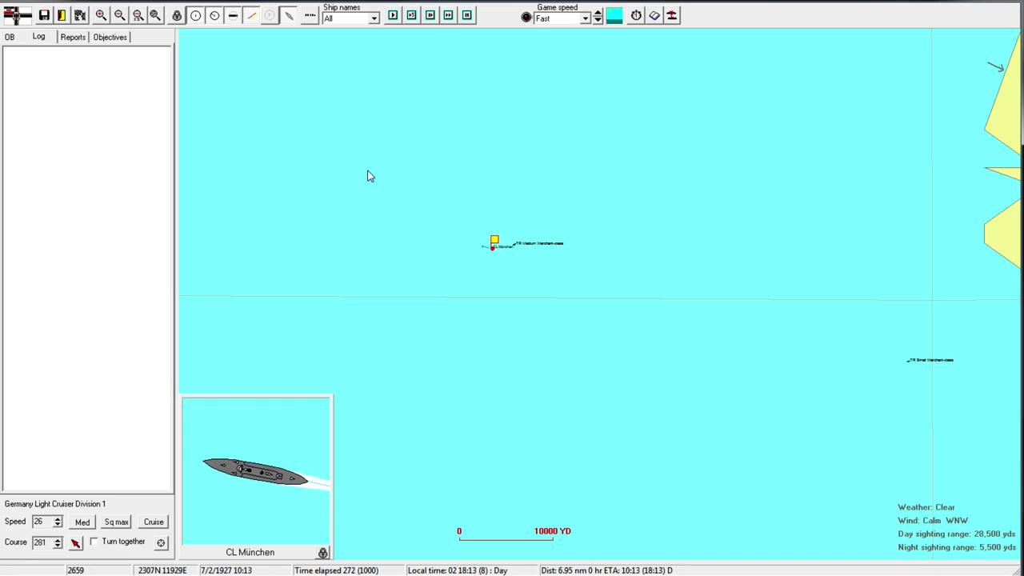
scroll(421, 213, "down", 1)
scroll(466, 142, "down", 1)
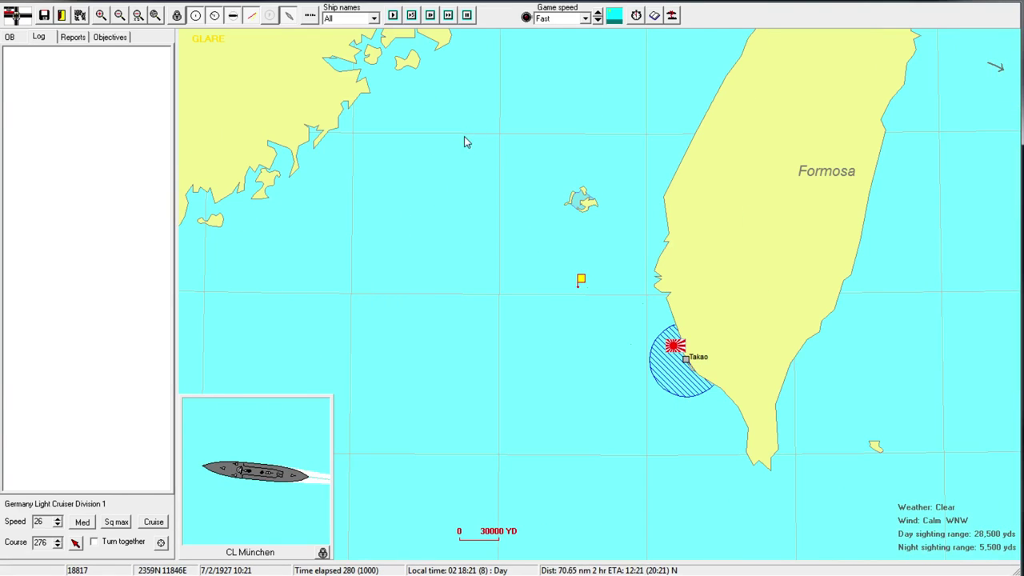
Step: Run the Formosa raid at ultra fast speed, steering München southeast until the German major victory
left_click(297, 288)
left_click(598, 13)
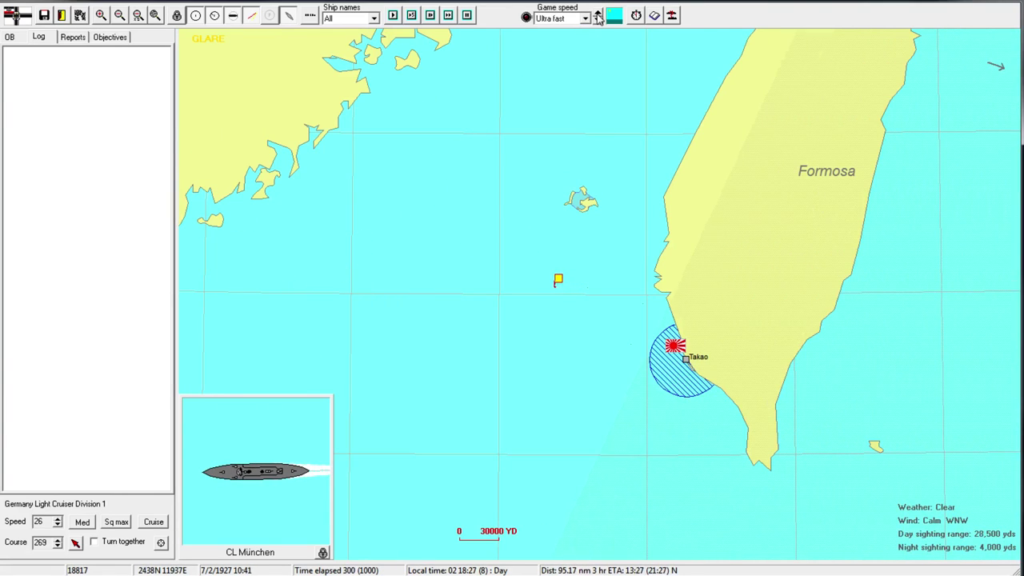
scroll(455, 348, "down", 1)
left_click(373, 350)
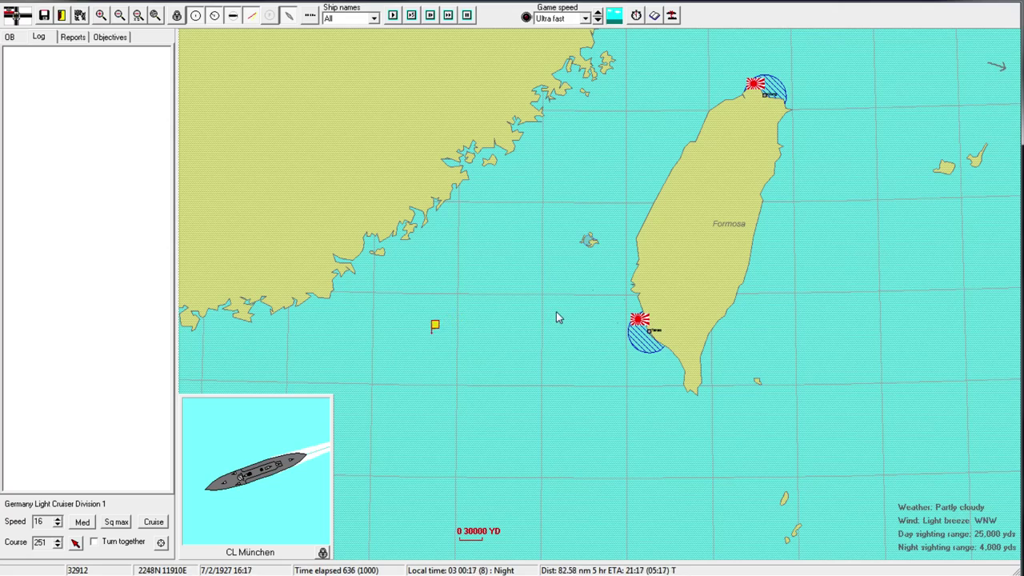
left_click(396, 430)
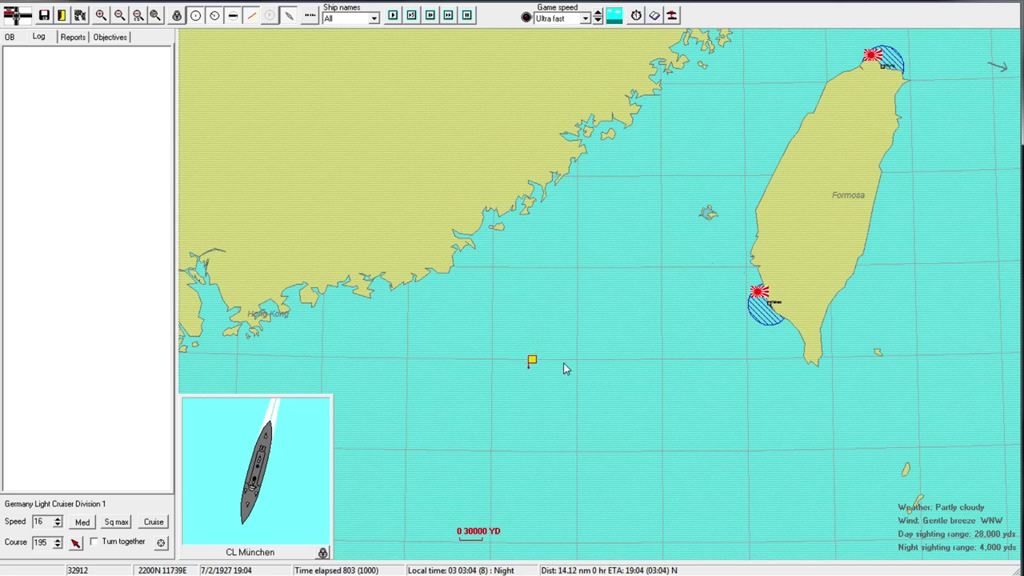
left_click(546, 425)
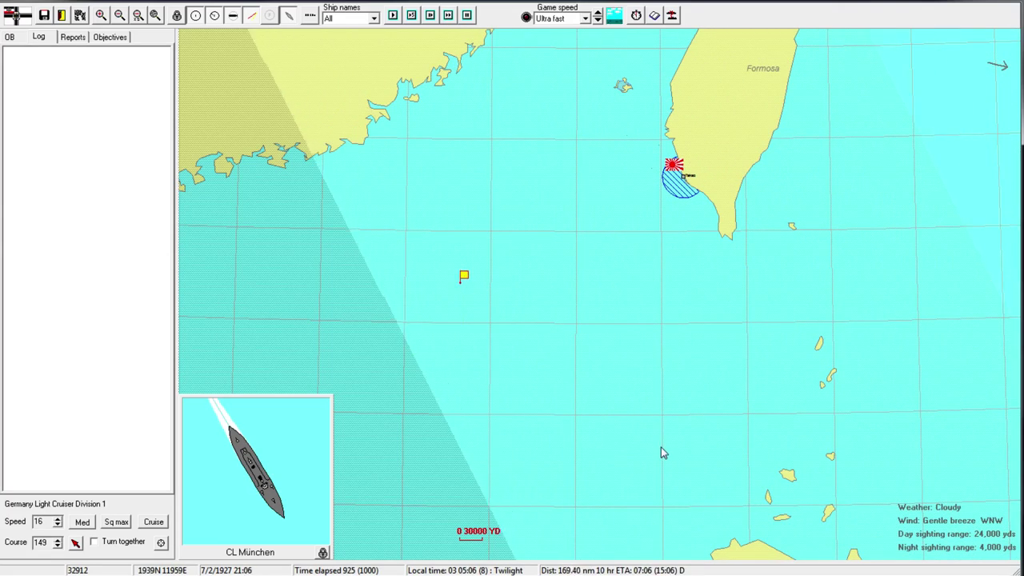
left_click(661, 446)
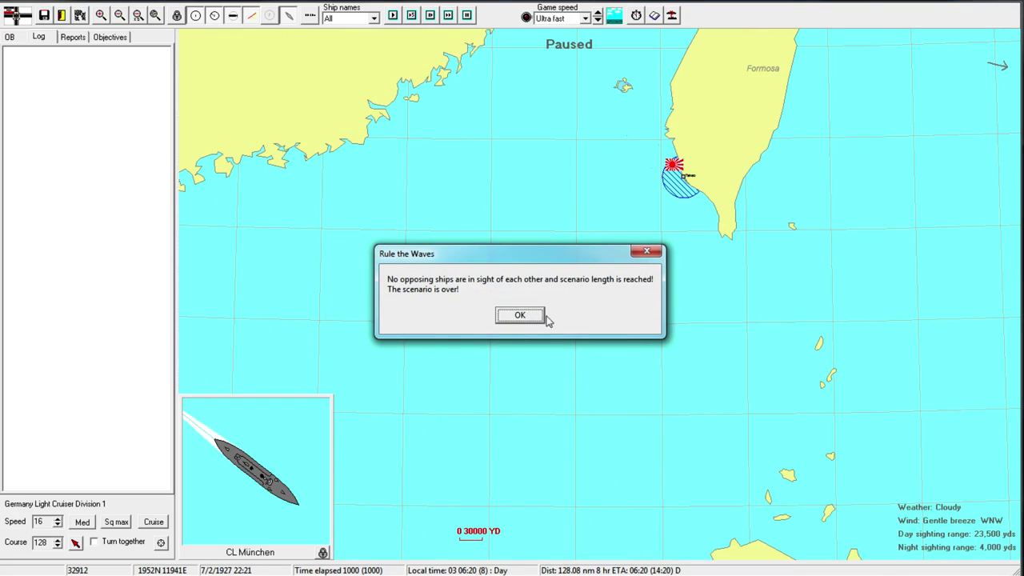
left_click(519, 316)
left_click(783, 490)
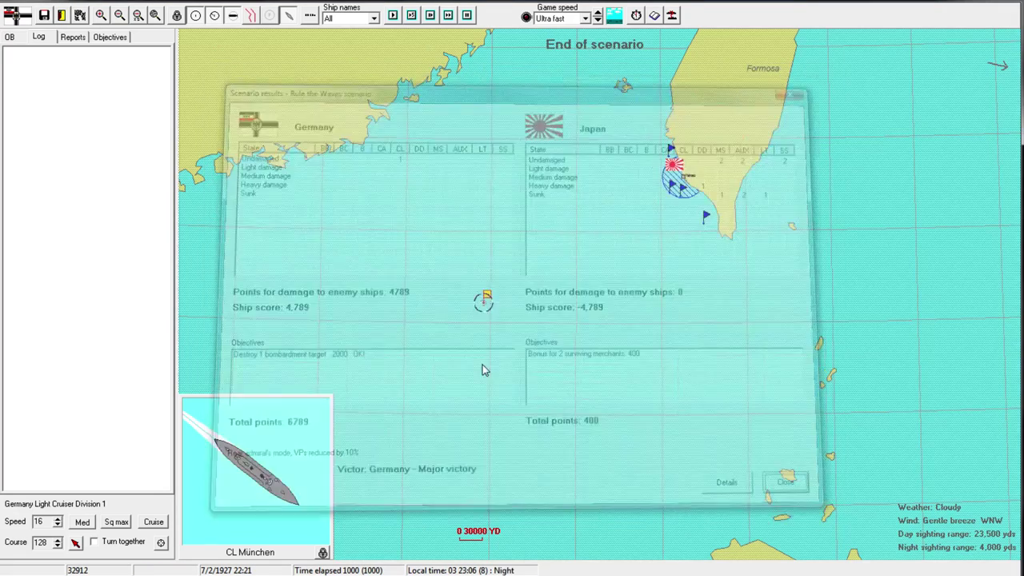
Step: Exit the won Formosa raid and advance to August 1927, noting DD S56 sunk by submarine
left_click(63, 15)
left_click(489, 316)
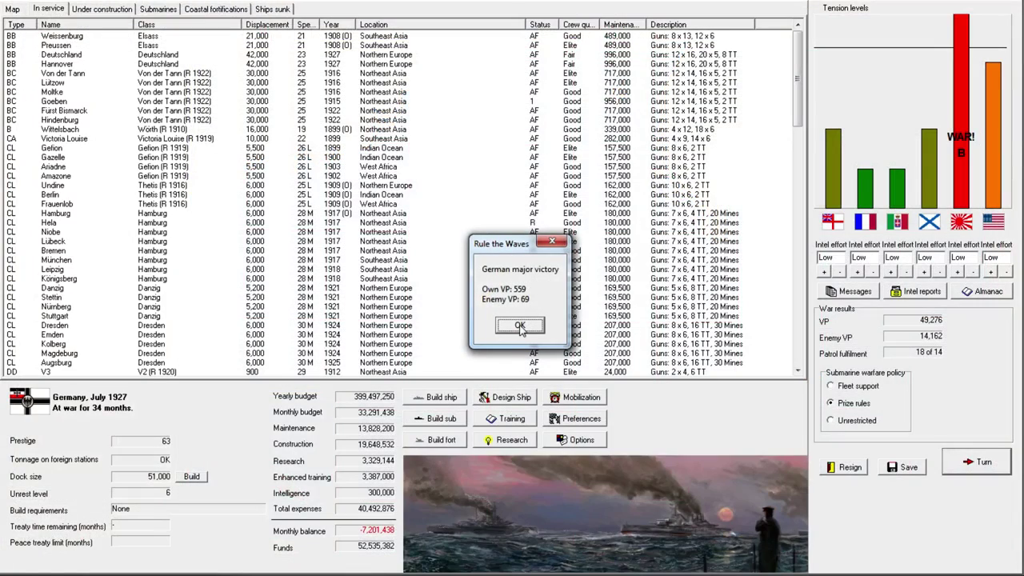
left_click(520, 327)
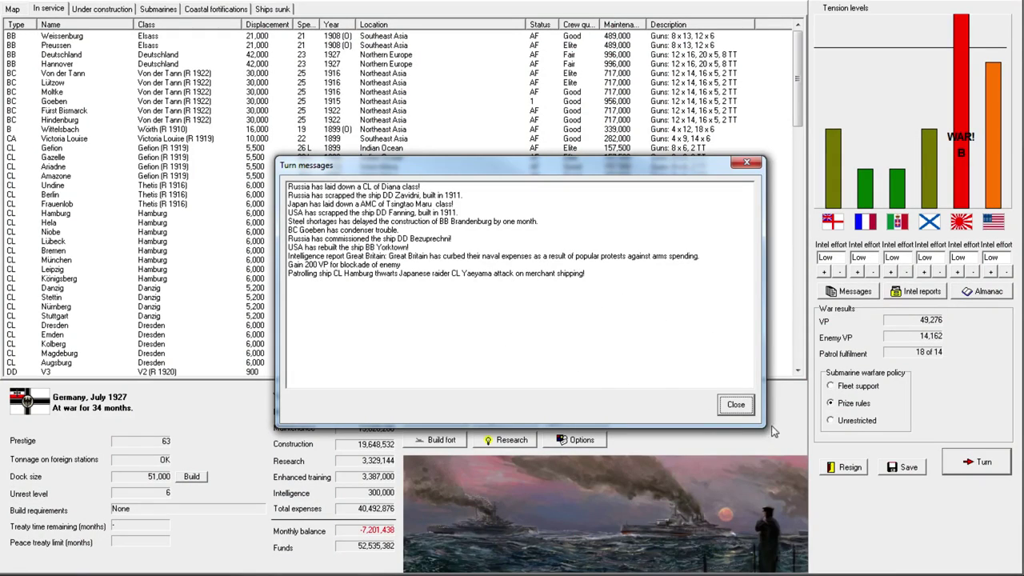
left_click(732, 403)
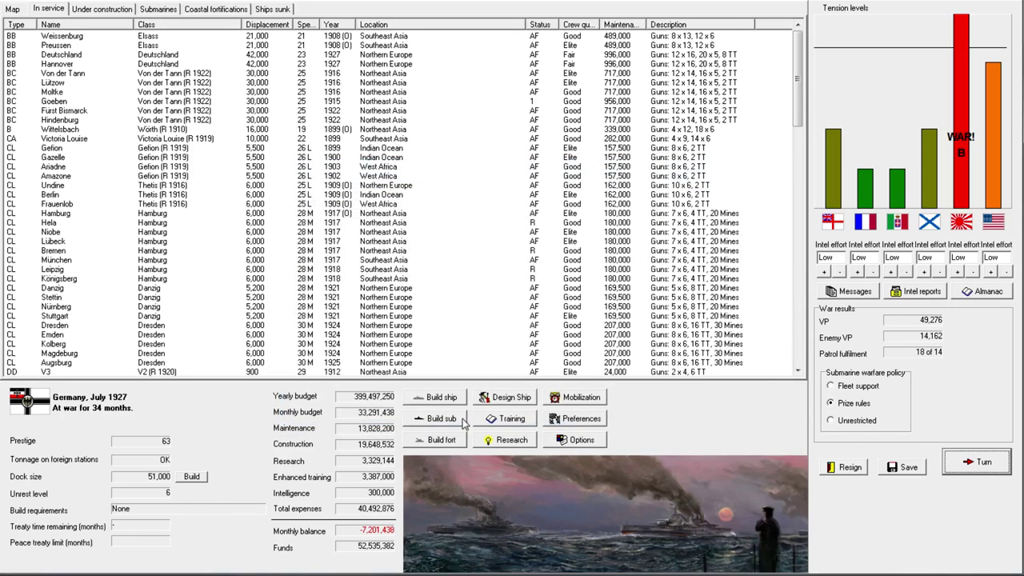
left_click(525, 425)
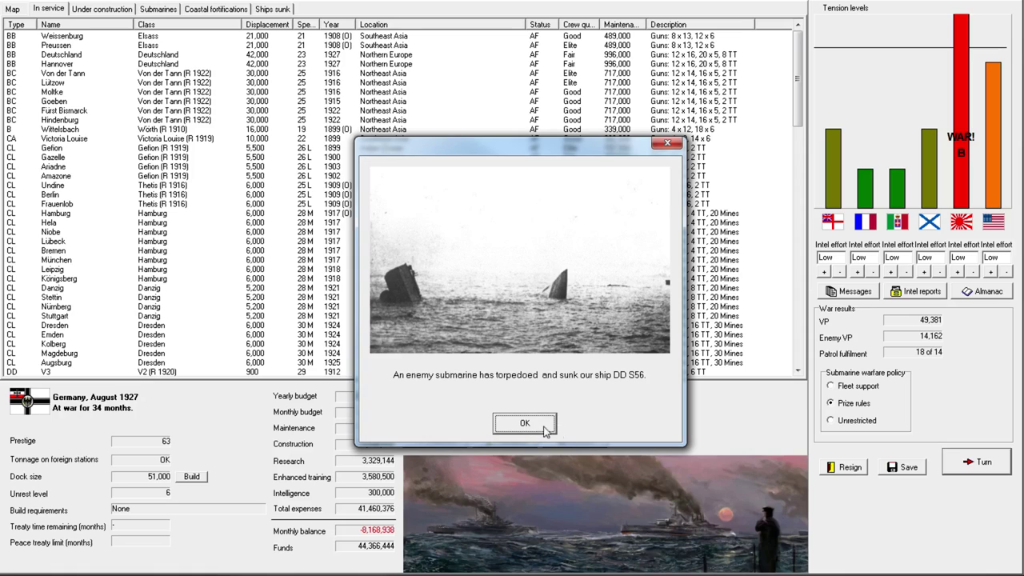
left_click(544, 430)
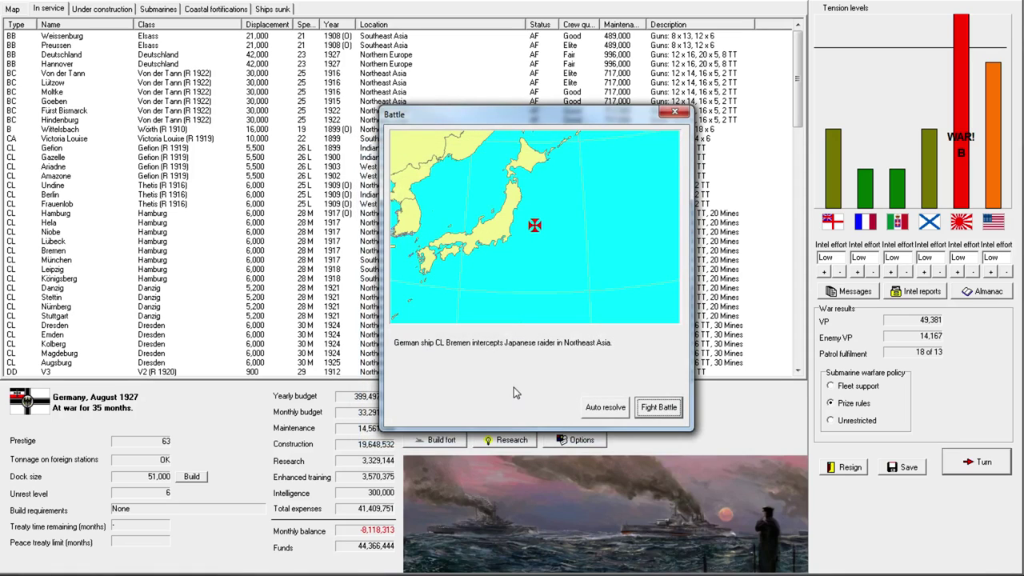
Step: Auto-resolve Bremen's interception, sinking raider Yaeyama, then claim Formosa and Sakhalin after Japan's revolution
left_click(606, 409)
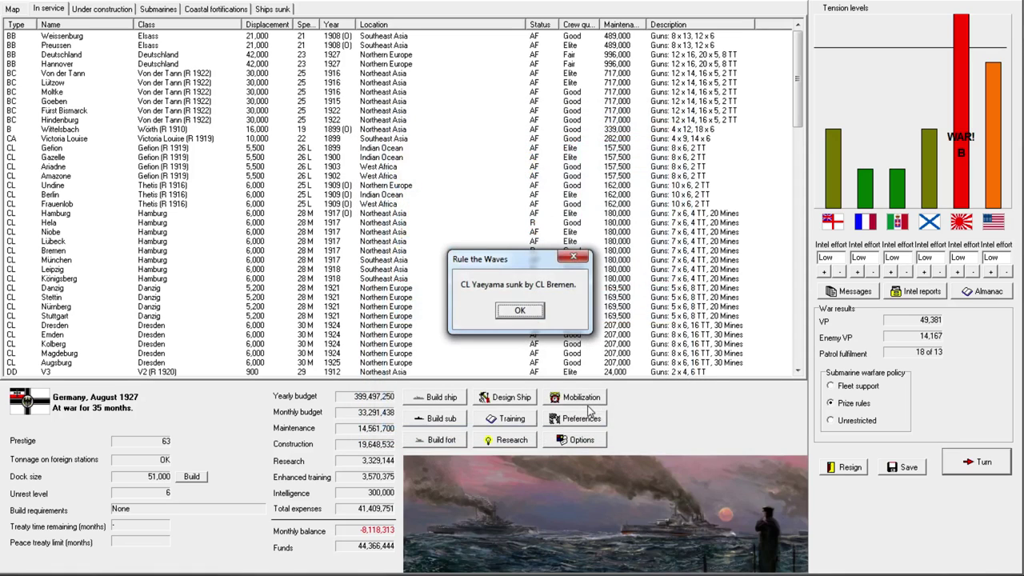
left_click(536, 318)
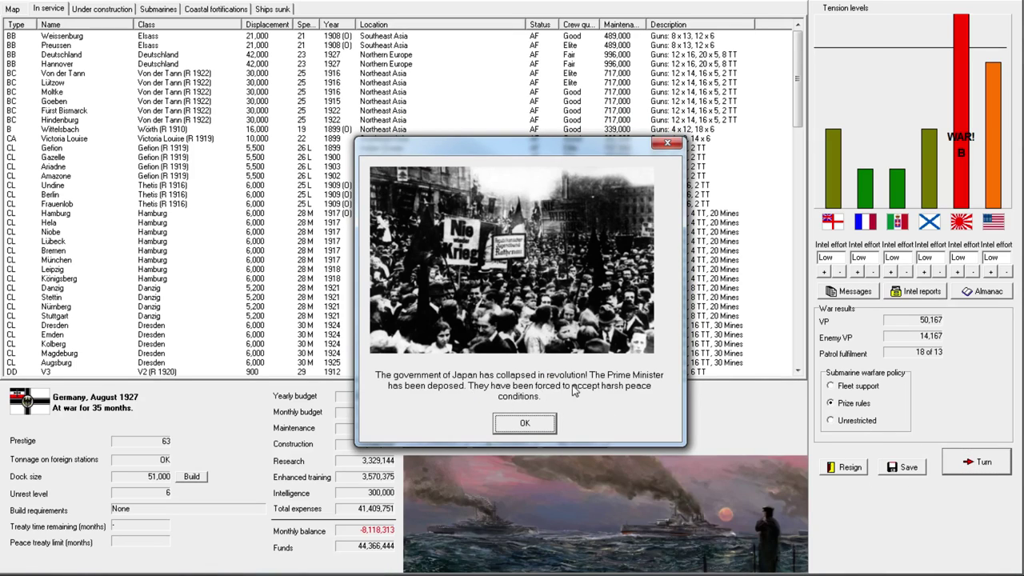
left_click(539, 422)
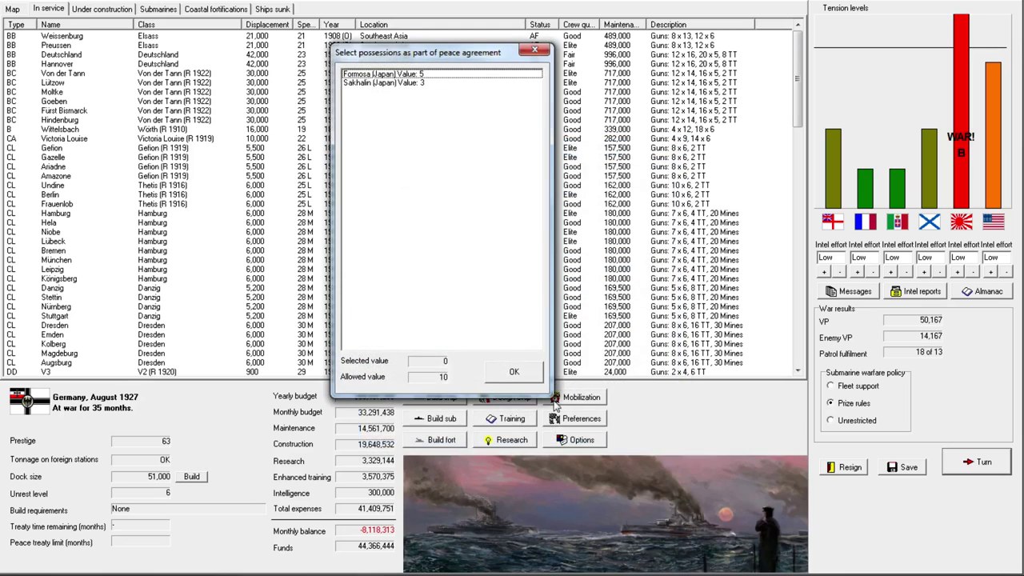
left_click_drag(448, 48, 552, 104)
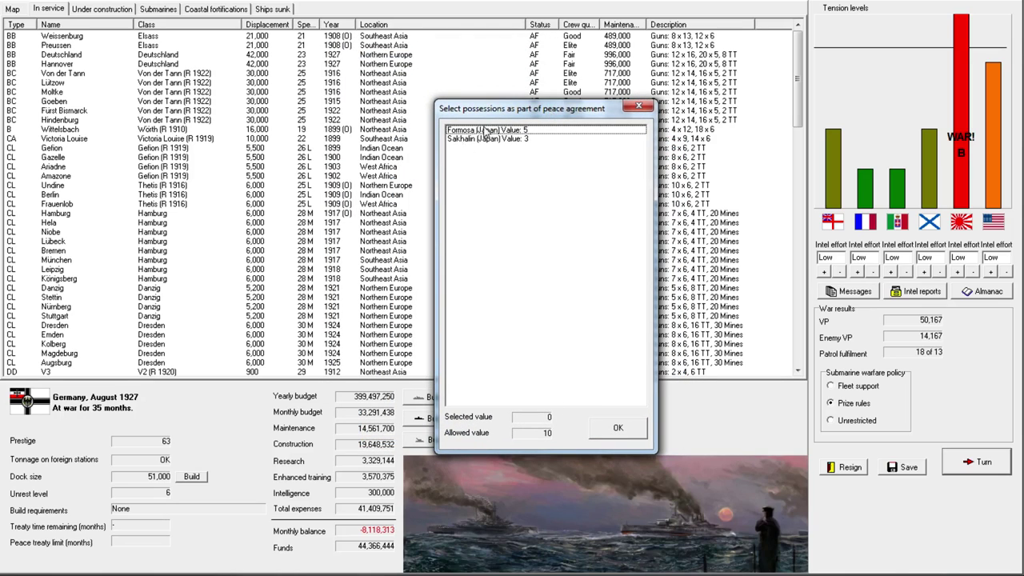
left_click(486, 131)
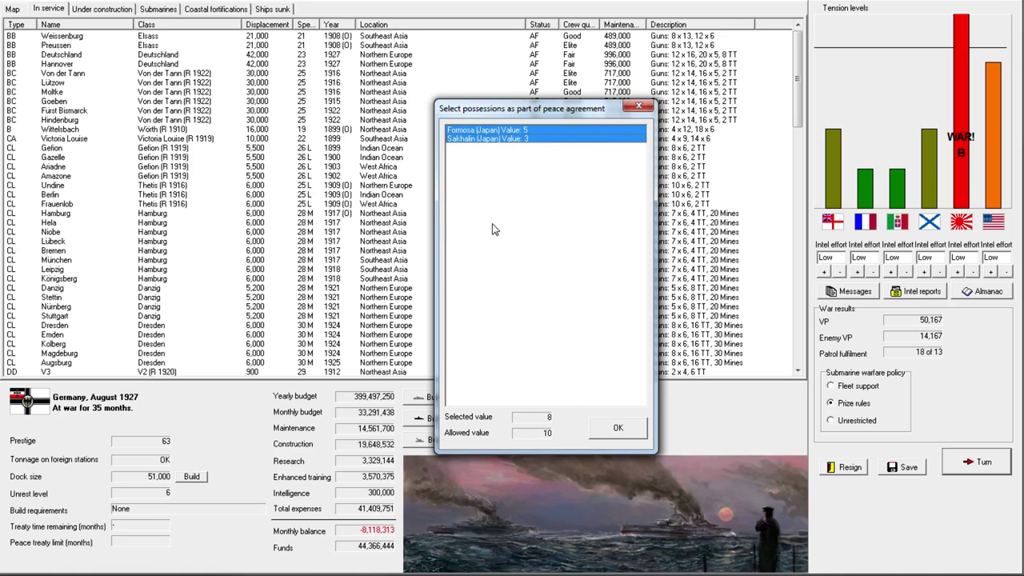
Step: Confirm Formosa and Sakhalin, accept the budget cut to 266,078,250, and show ships in service
left_click(617, 430)
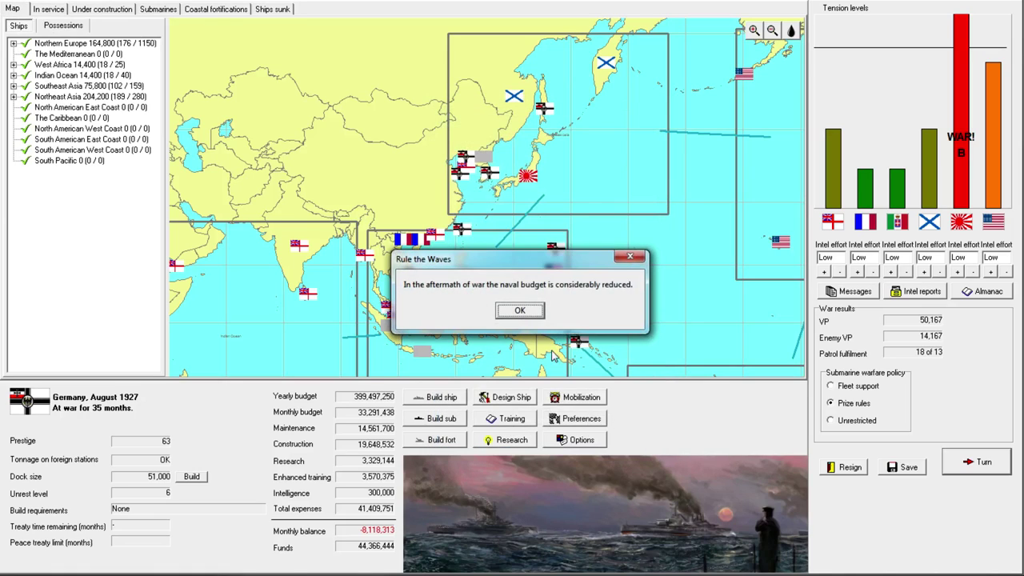
left_click(522, 309)
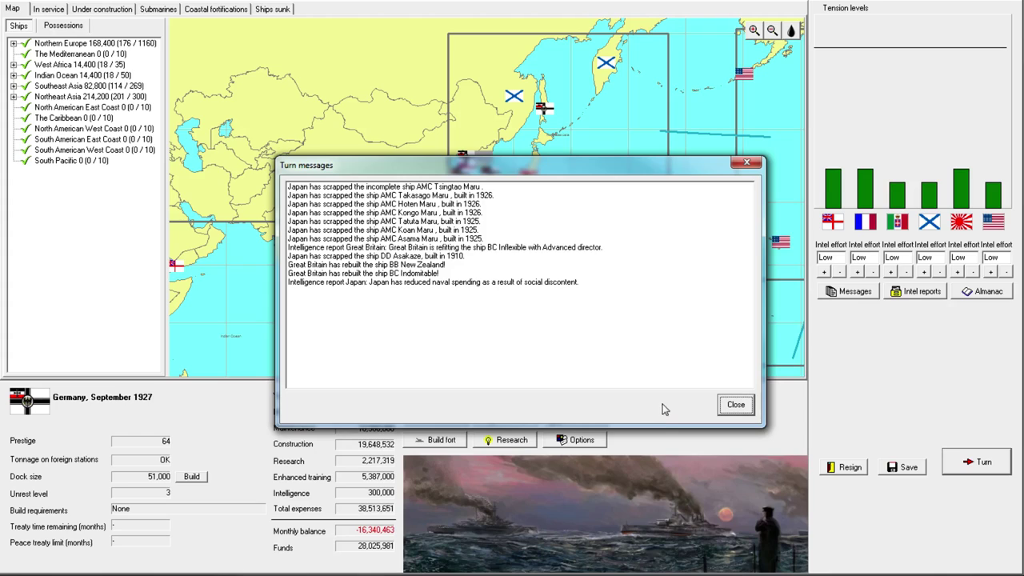
left_click(734, 404)
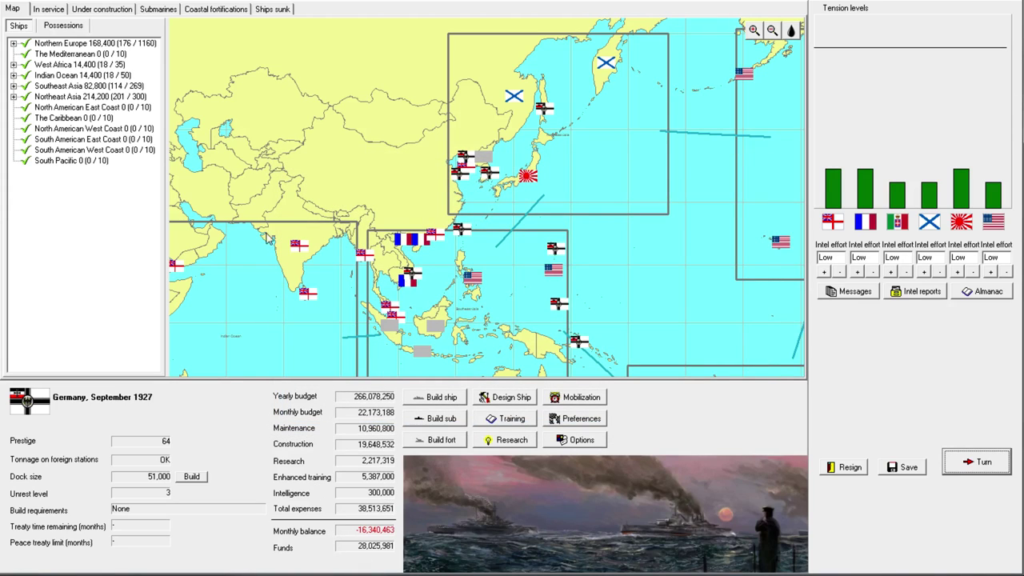
left_click(53, 10)
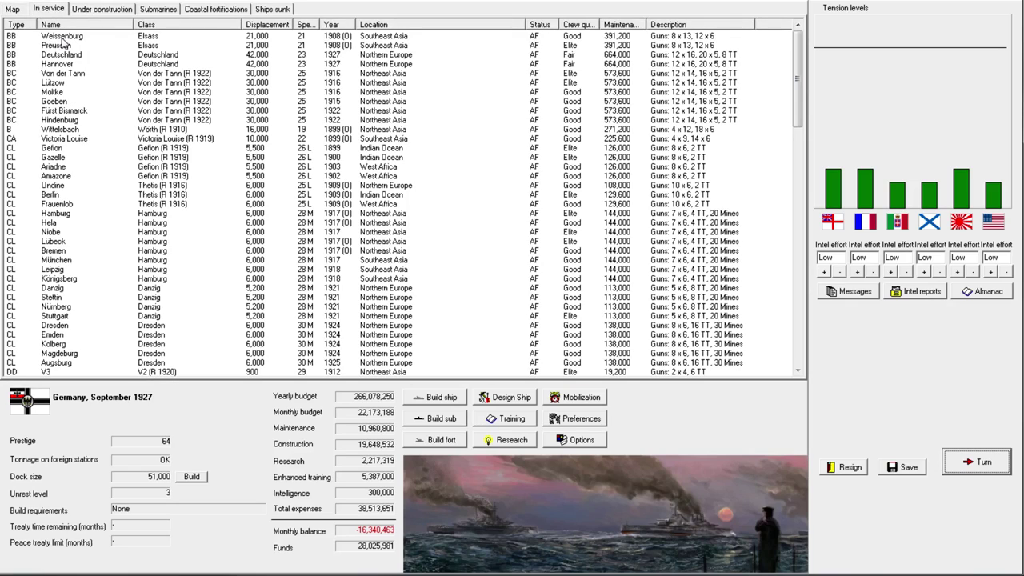
Step: Sort the in-service list by location and type to locate the battleship Wittelsbach
left_click(61, 37)
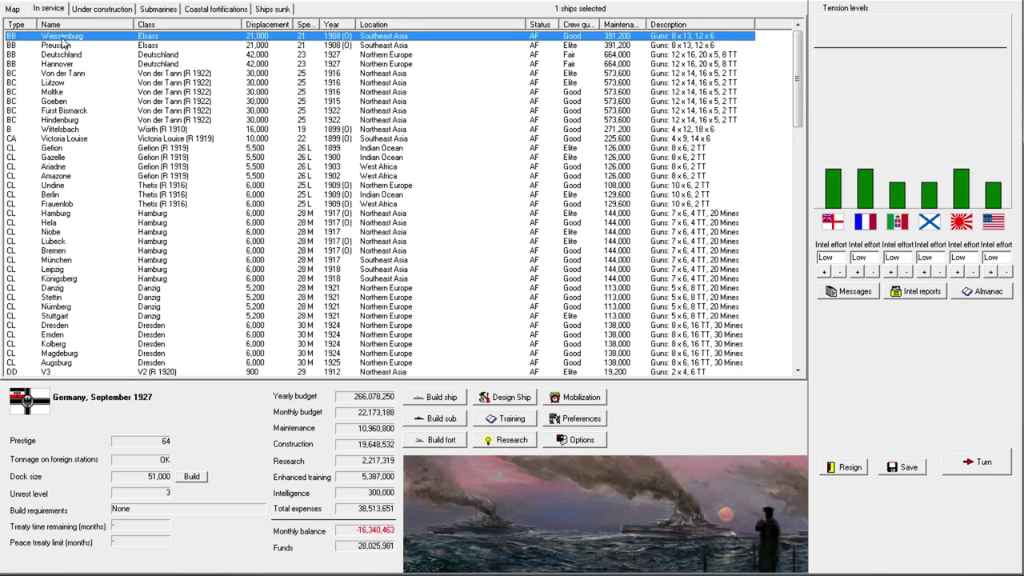
left_click(77, 140, "shift")
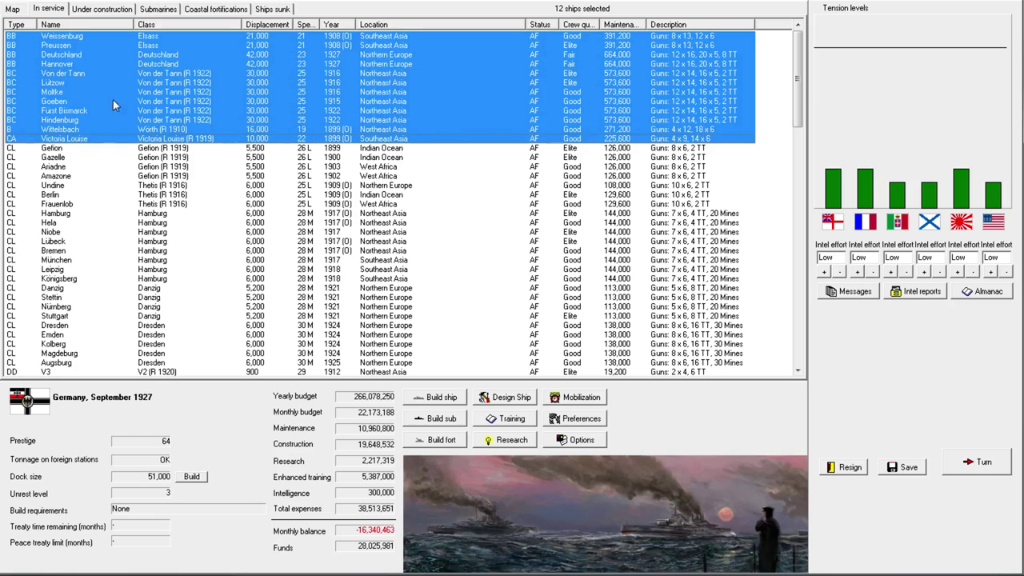
left_click(383, 25)
left_click(385, 101)
left_click(395, 84)
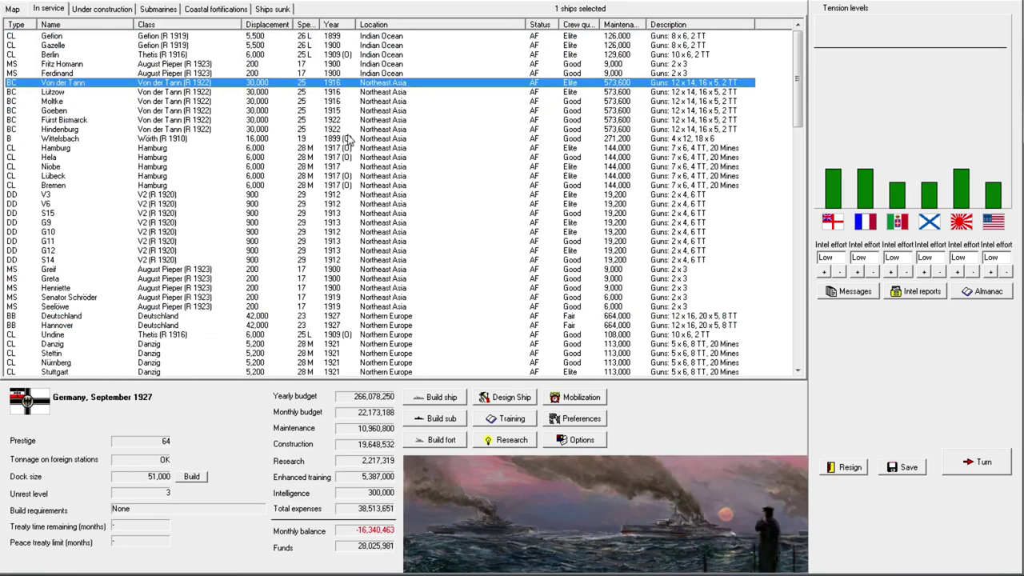
left_click(24, 27)
left_click(429, 26)
left_click(404, 55)
left_click(392, 142)
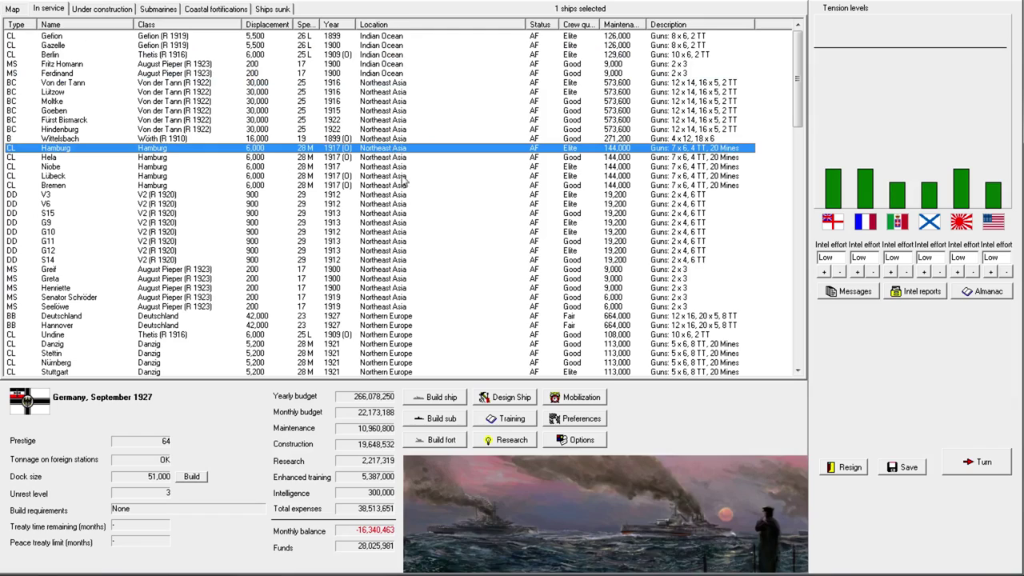
left_click(393, 308)
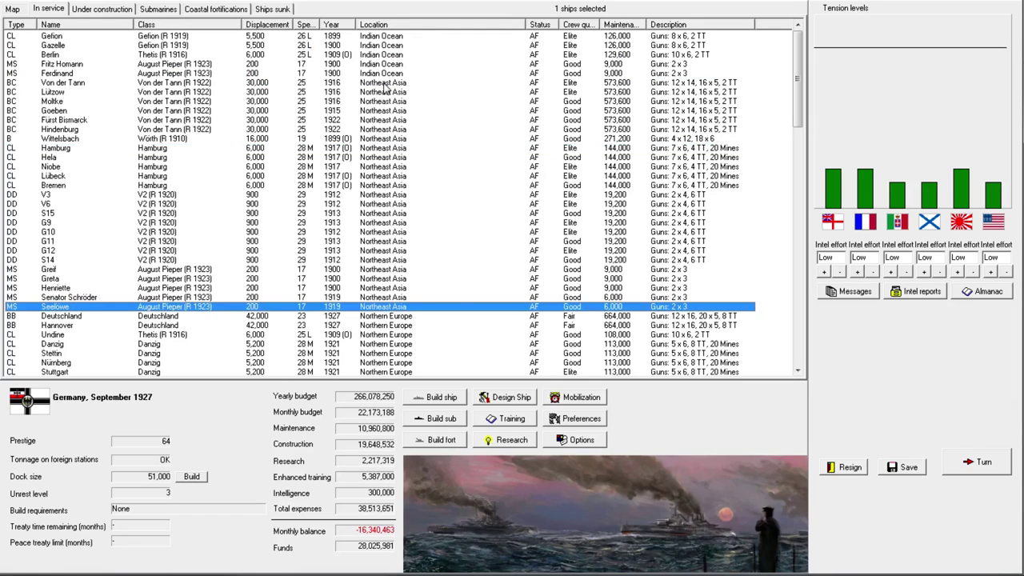
Step: Scrap the old battleship Wittelsbach
left_click(86, 85)
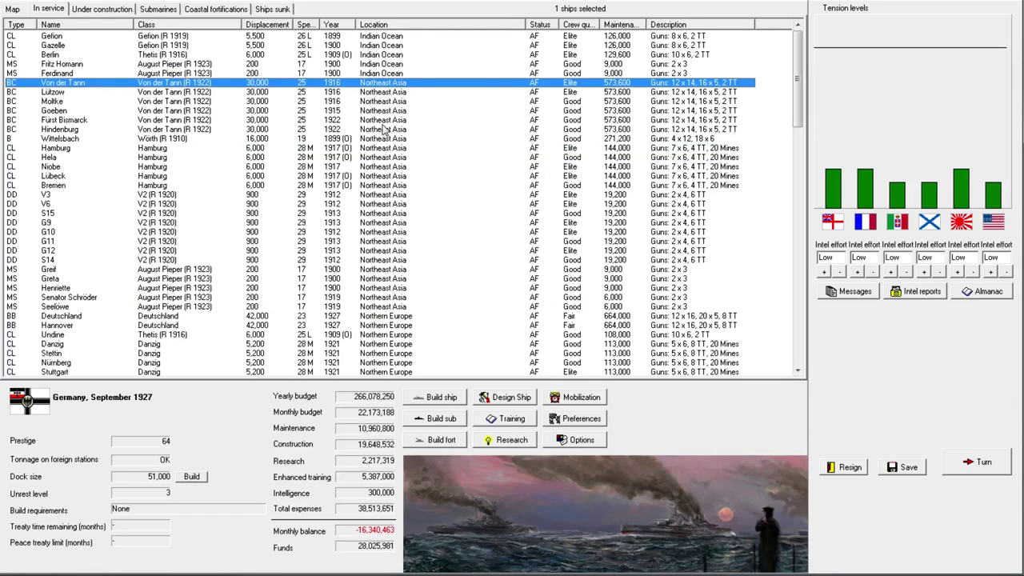
left_click(72, 141, "shift")
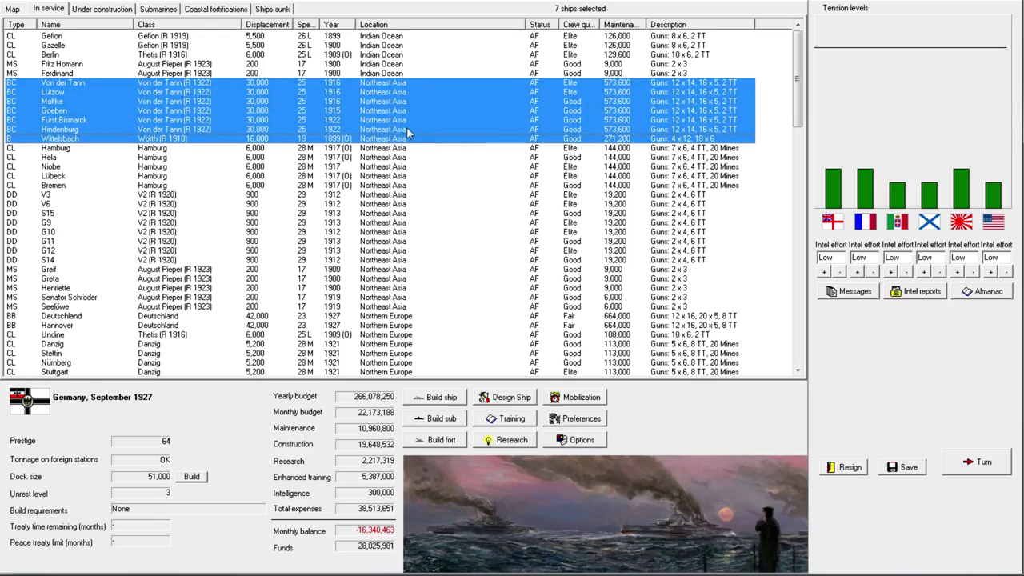
right_click(72, 141)
left_click(132, 288)
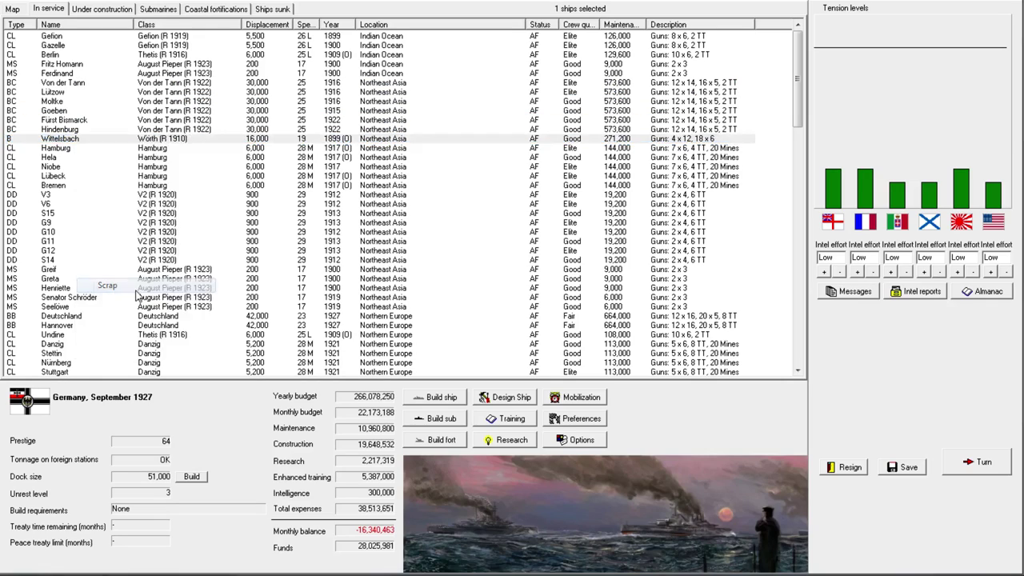
left_click(492, 318)
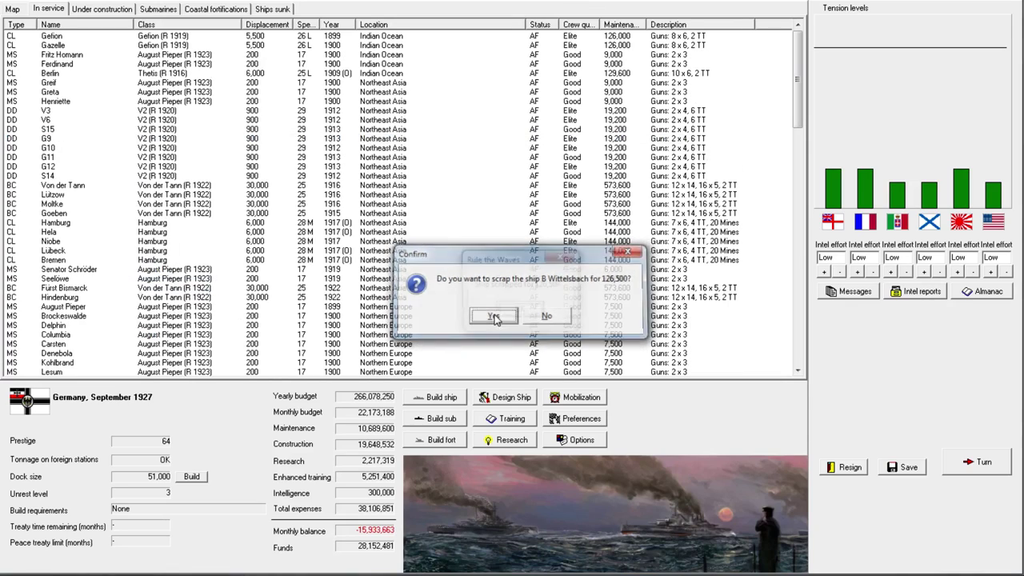
left_click(519, 317)
Step: Re-sort the list and select the six battlecruisers from Von der Tann through Hindenburg
left_click(69, 75)
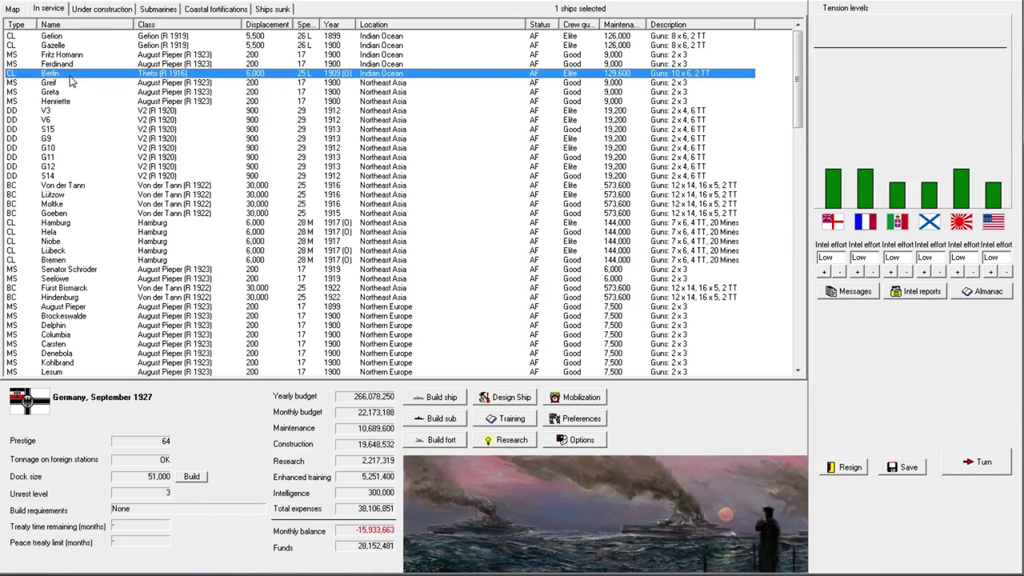
left_click(384, 25)
left_click(16, 24)
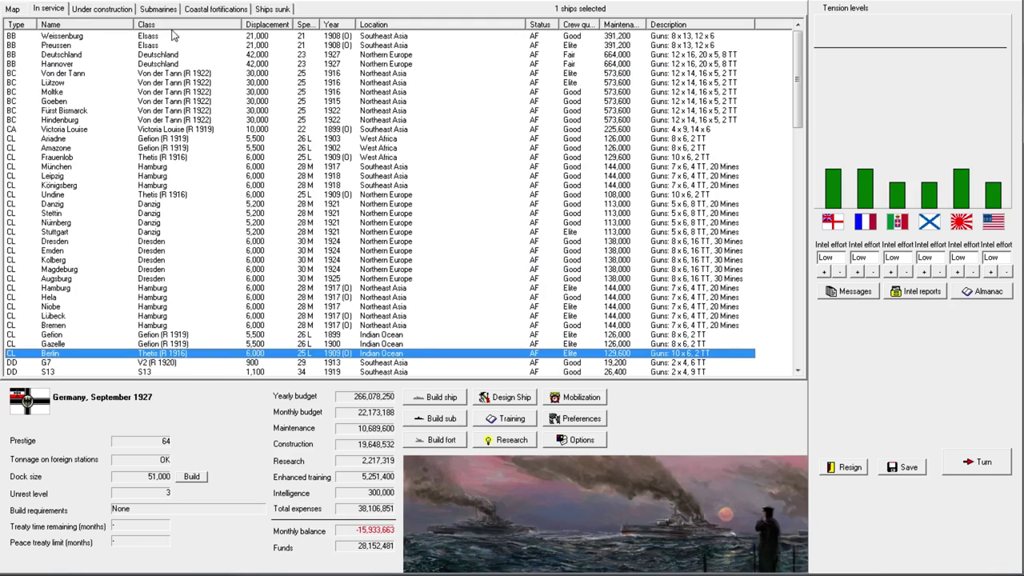
left_click(376, 25)
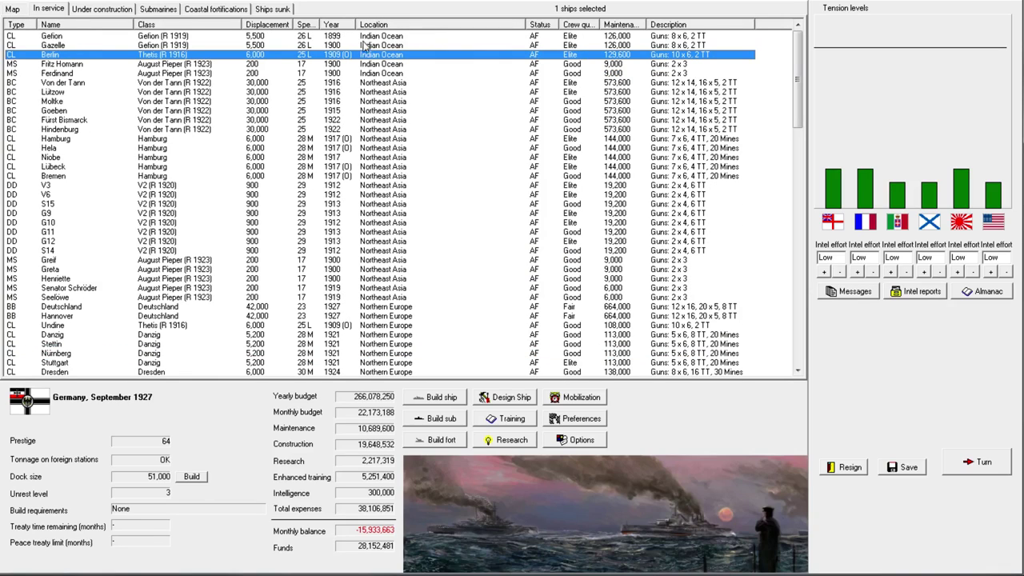
left_click(391, 84)
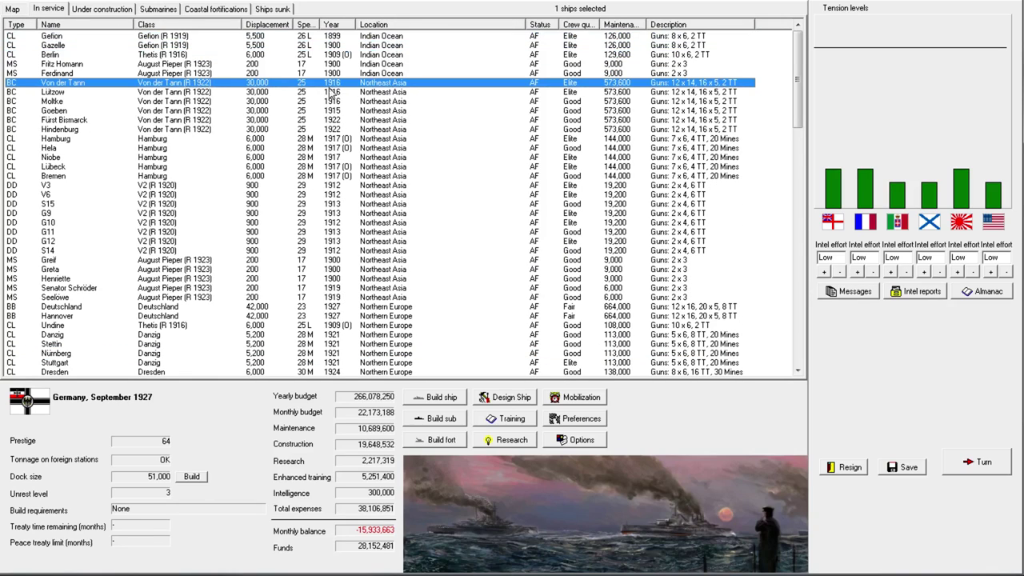
left_click(76, 129, "shift")
Step: Set Northern Europe as the Move Ships destination for Von der Tann through Hindenburg
right_click(100, 122)
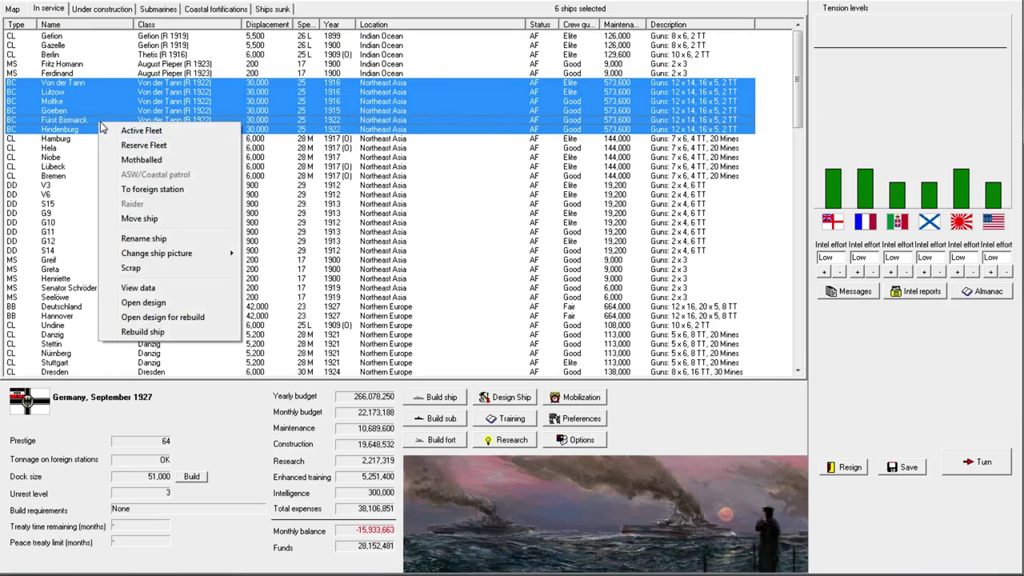
left_click(157, 220)
left_click(496, 43)
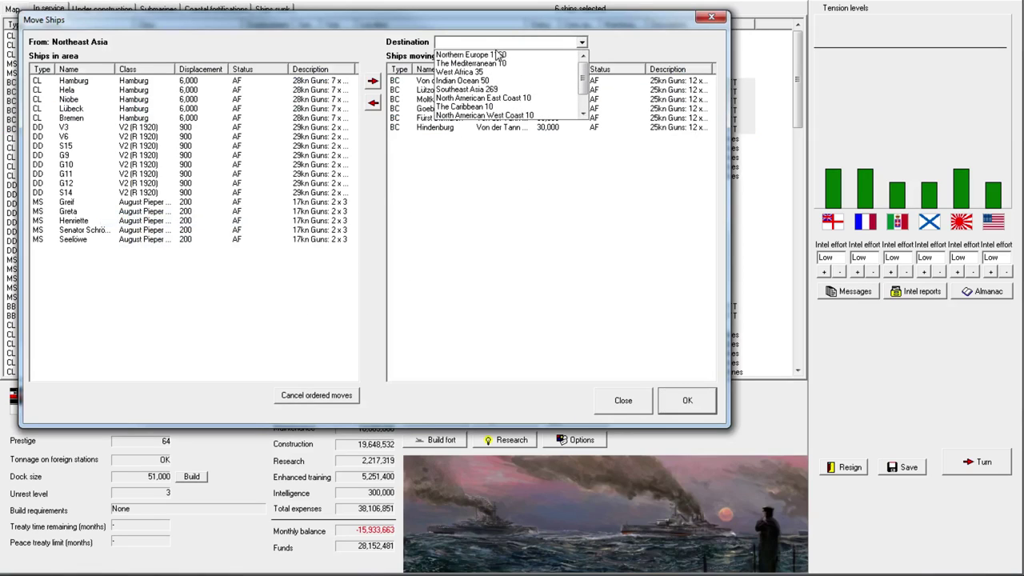
left_click(506, 54)
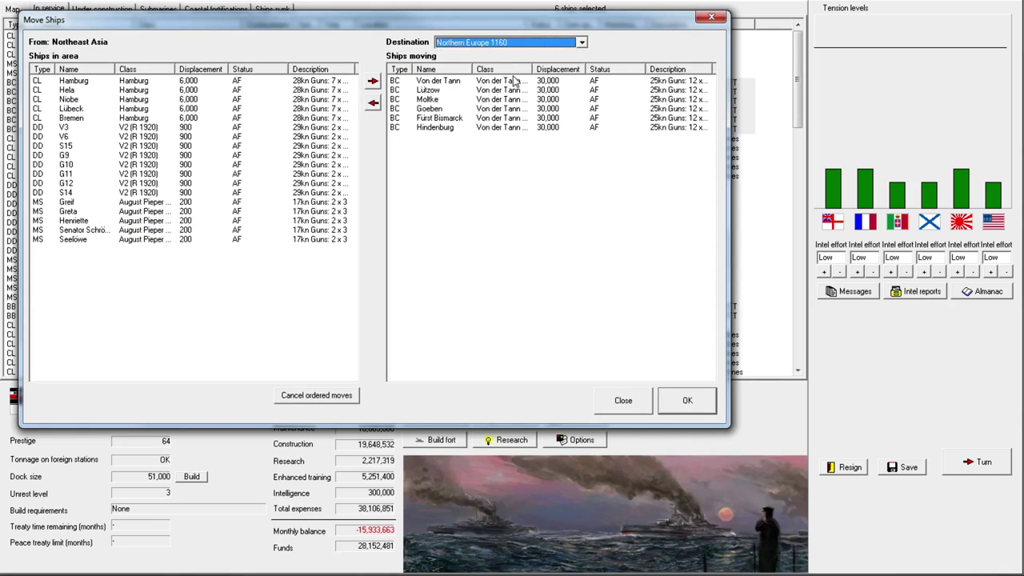
left_click(625, 405)
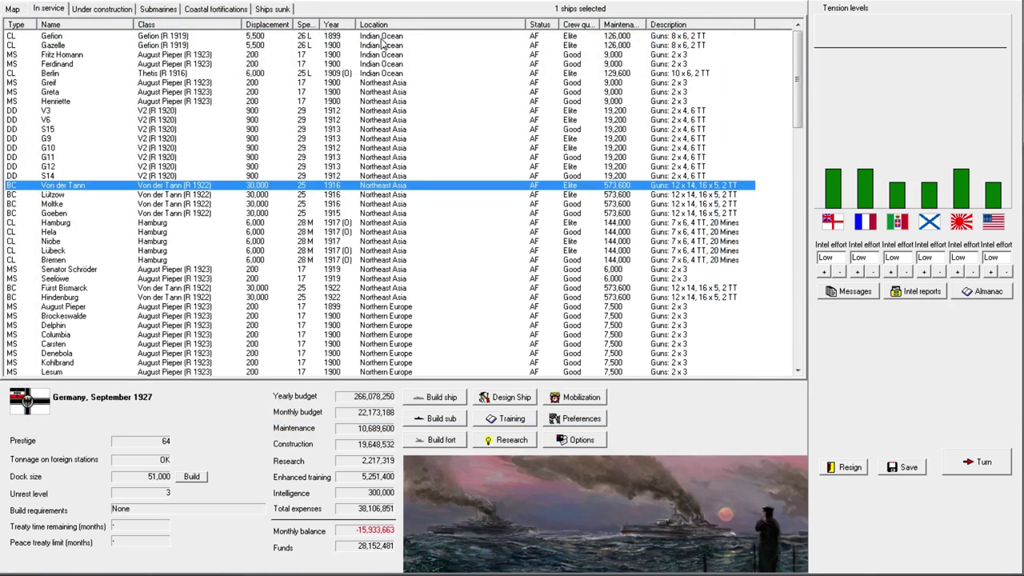
left_click(24, 24)
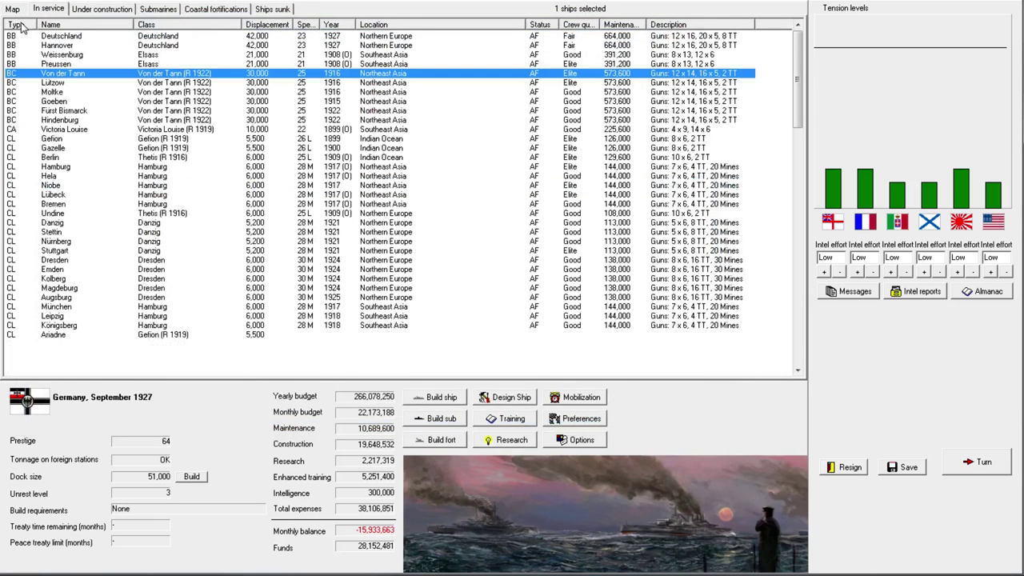
Step: Open Von der Tann's design for rebuild and switch fire control to Advanced director
right_click(182, 74)
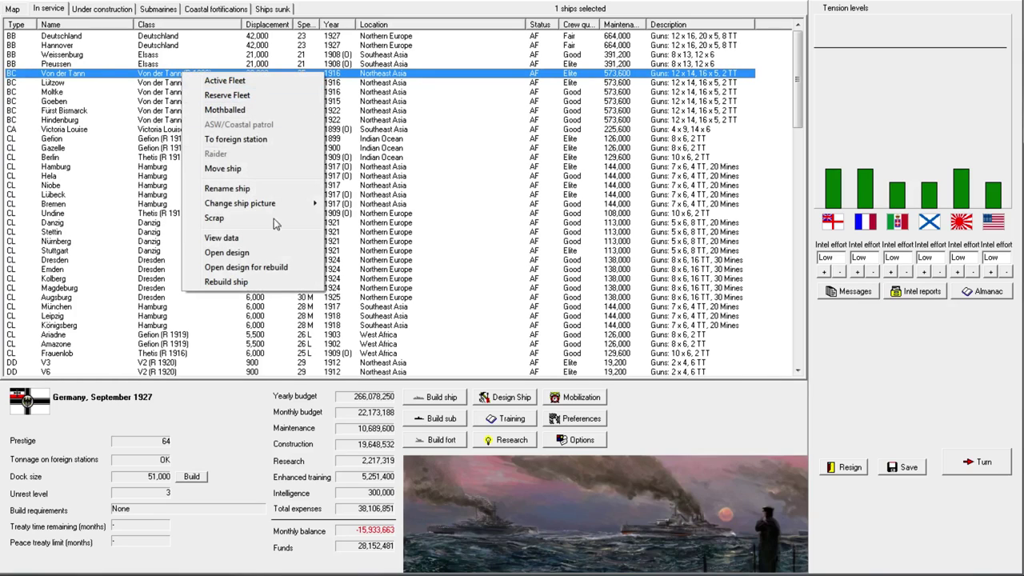
left_click(276, 269)
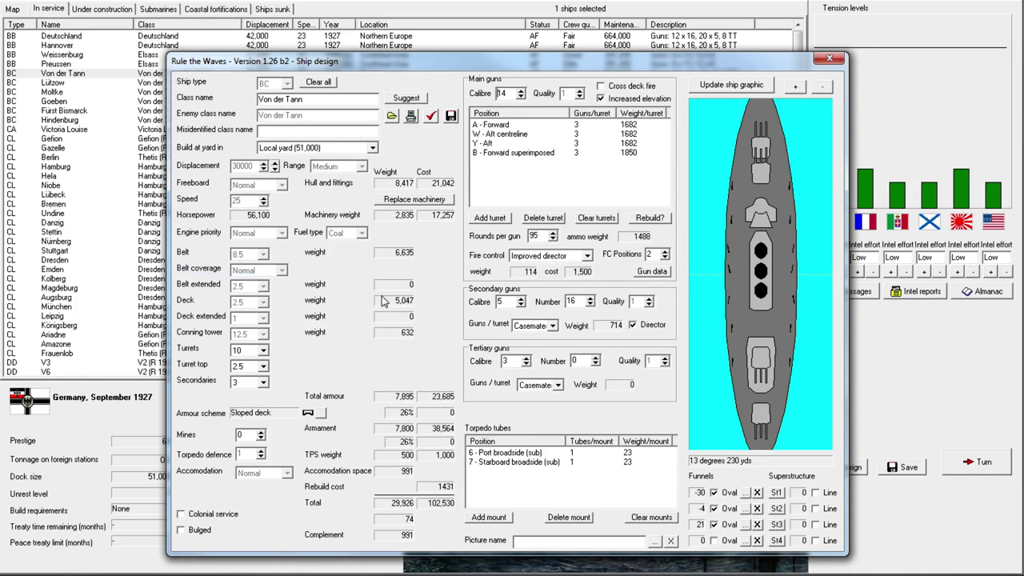
left_click(828, 61)
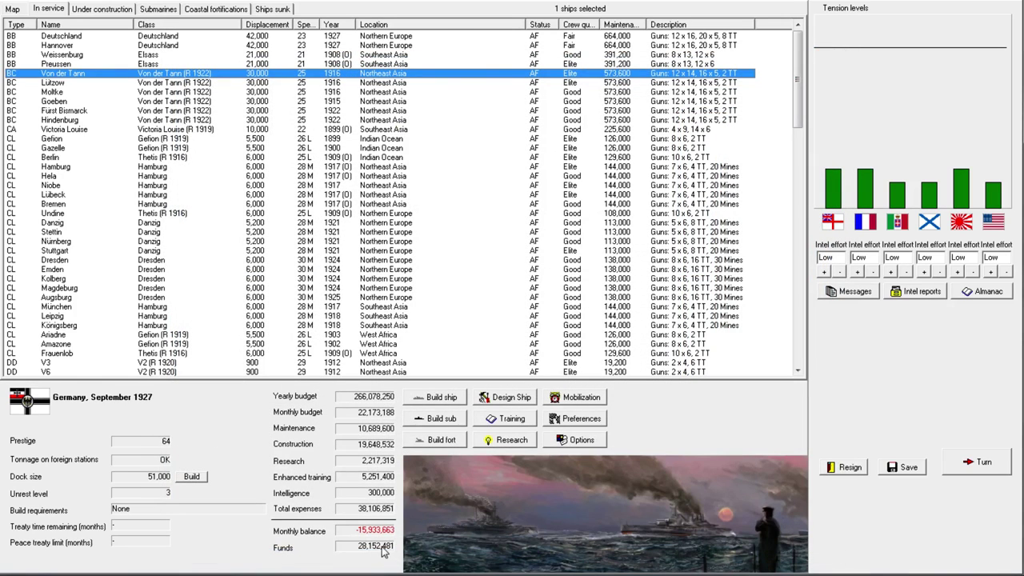
right_click(187, 74)
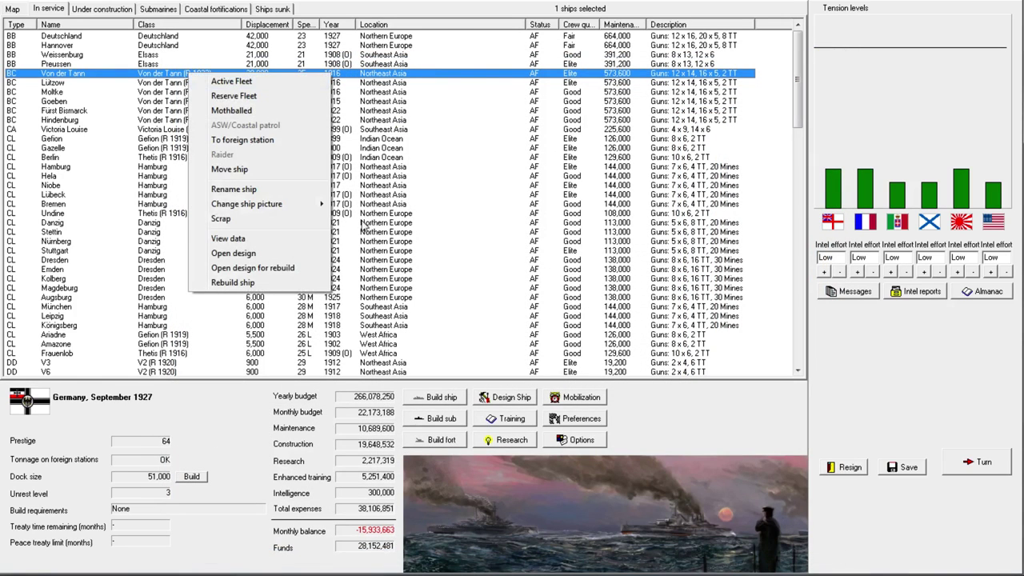
left_click(266, 270)
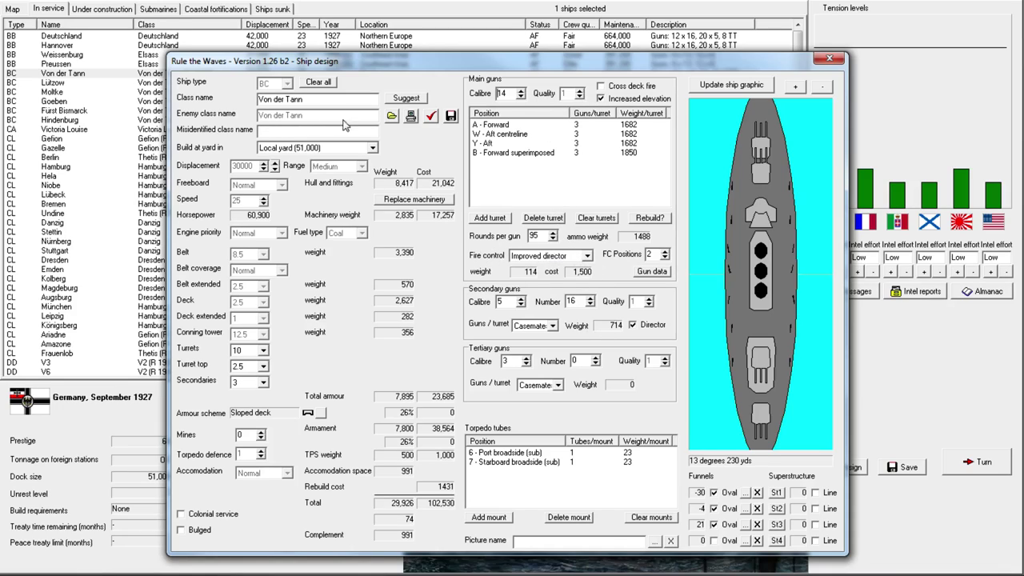
left_click(586, 256)
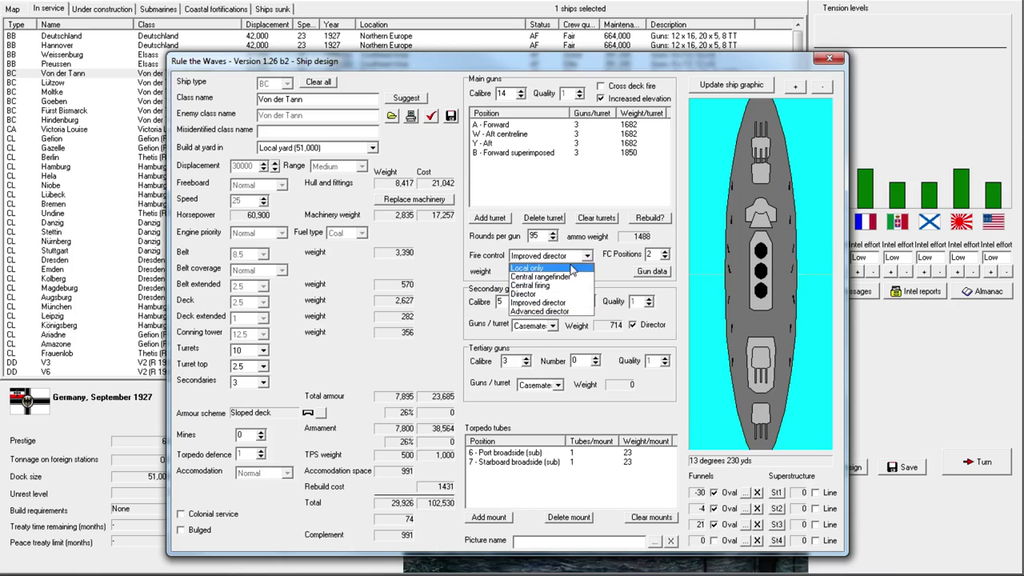
left_click(547, 312)
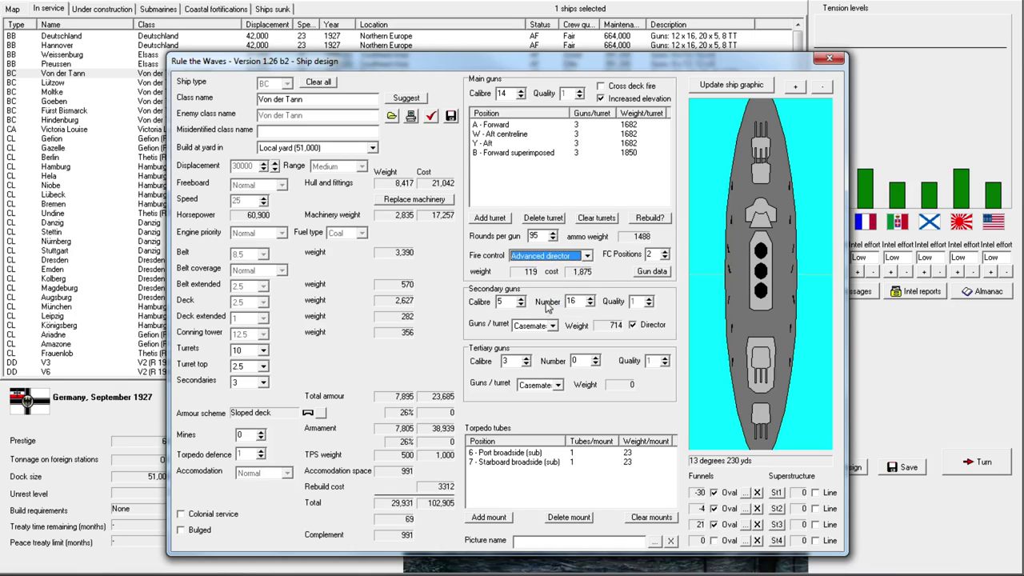
Step: Try other rounds-per-gun and turret top values, settling on 95 rounds and 2.5 armour
left_click(551, 232)
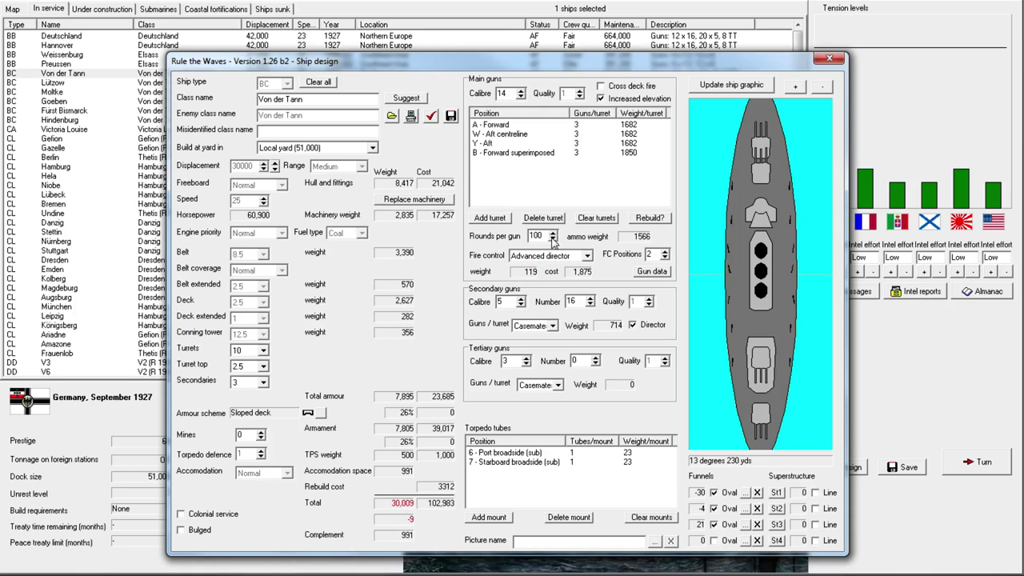
left_click(552, 239)
left_click(264, 366)
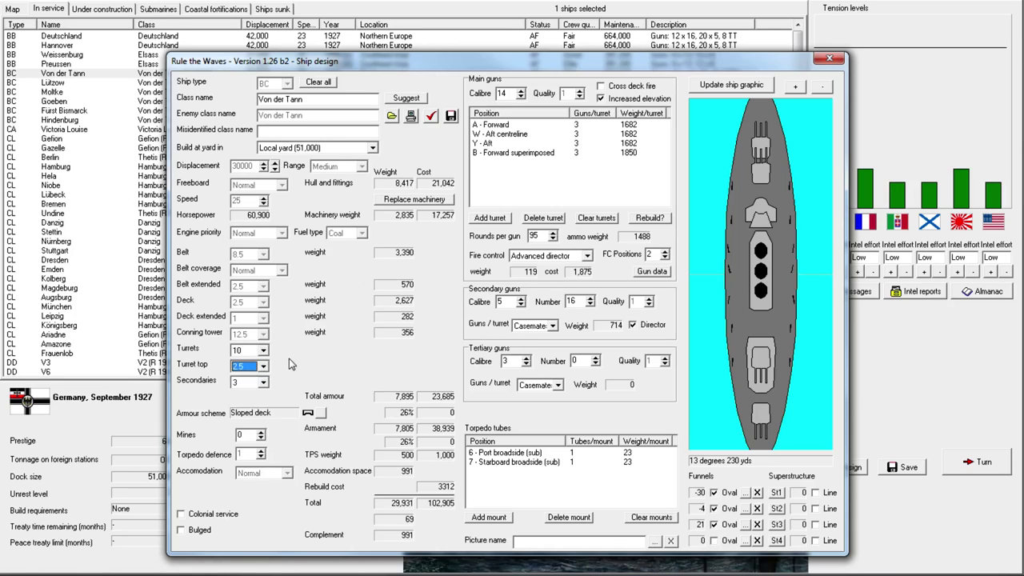
key("Down")
left_click(553, 239)
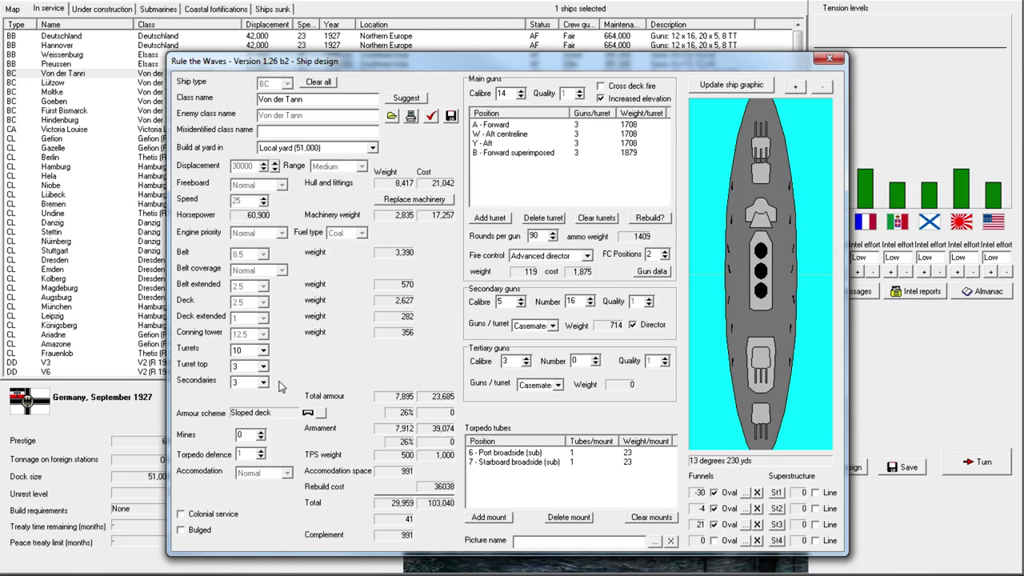
left_click(264, 366)
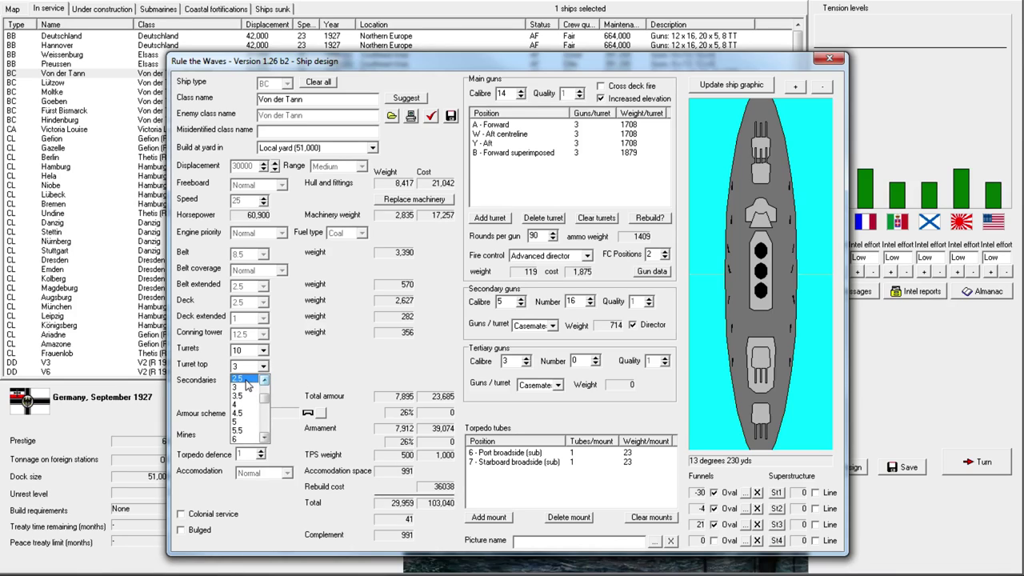
left_click(246, 379)
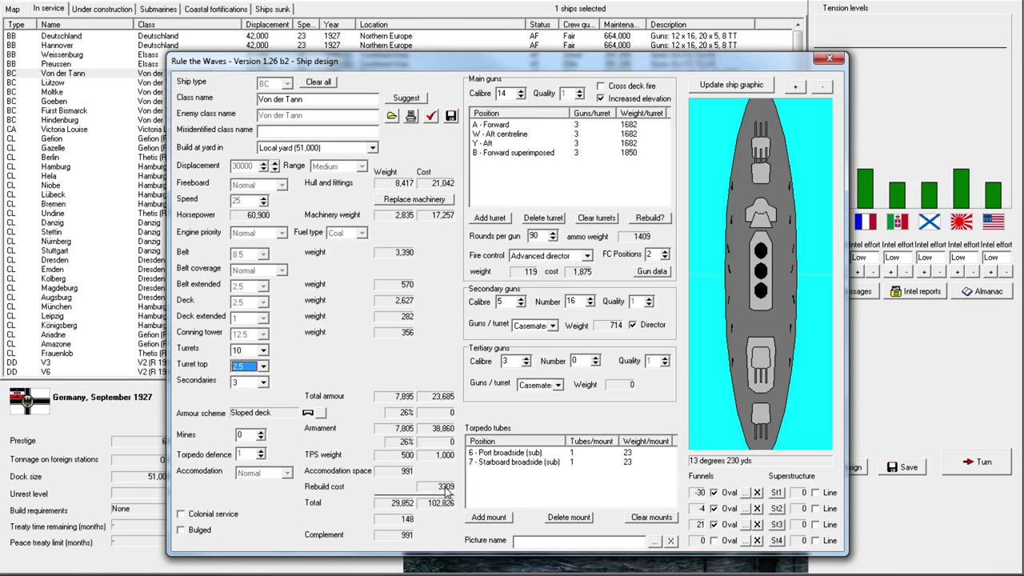
left_click(552, 235)
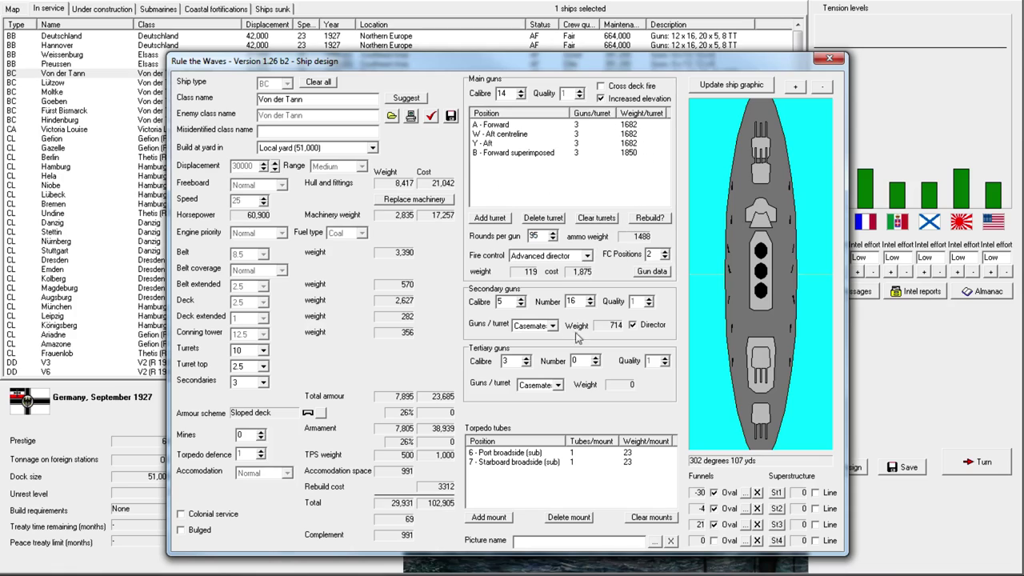
Step: Pass the All OK design check and order Von der Tann rebuilt as Von der Tann (R 1927)
left_click(451, 116)
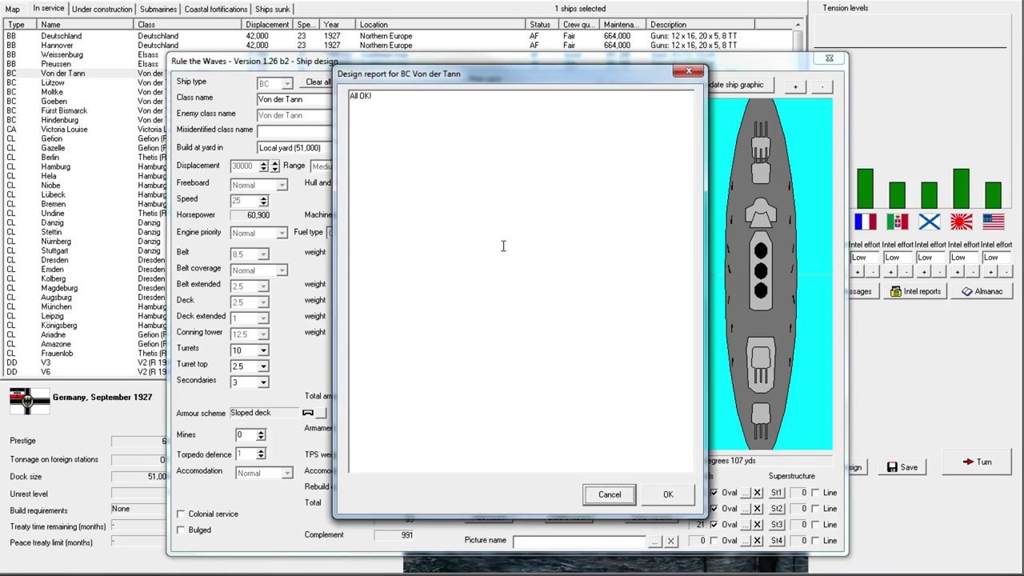
left_click(668, 496)
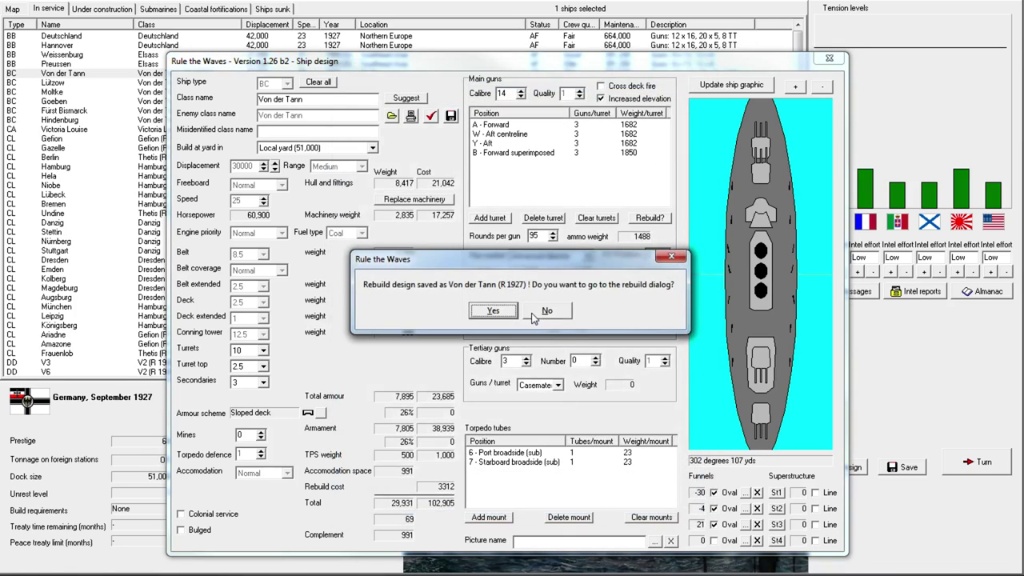
left_click(494, 312)
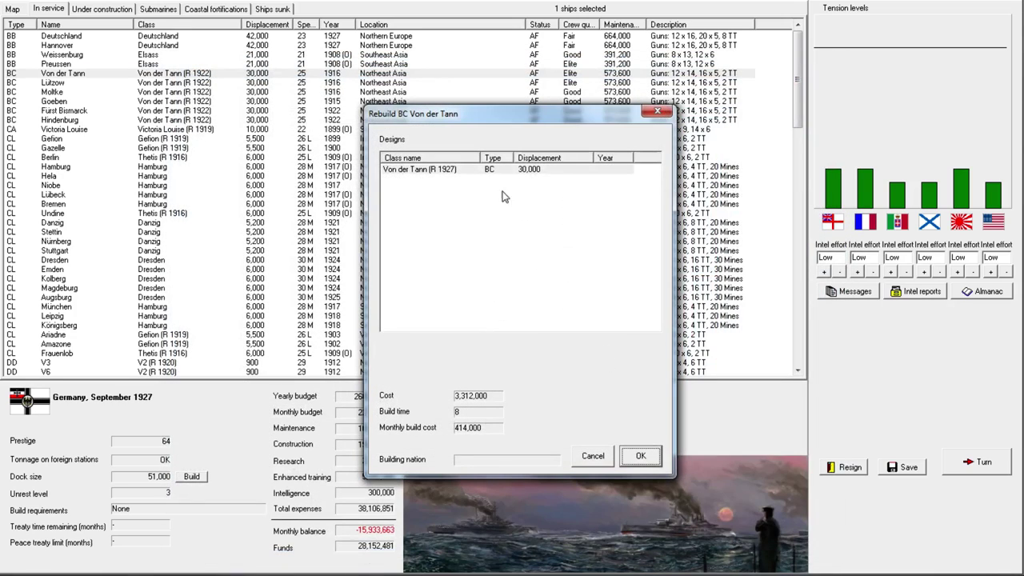
left_click(440, 169)
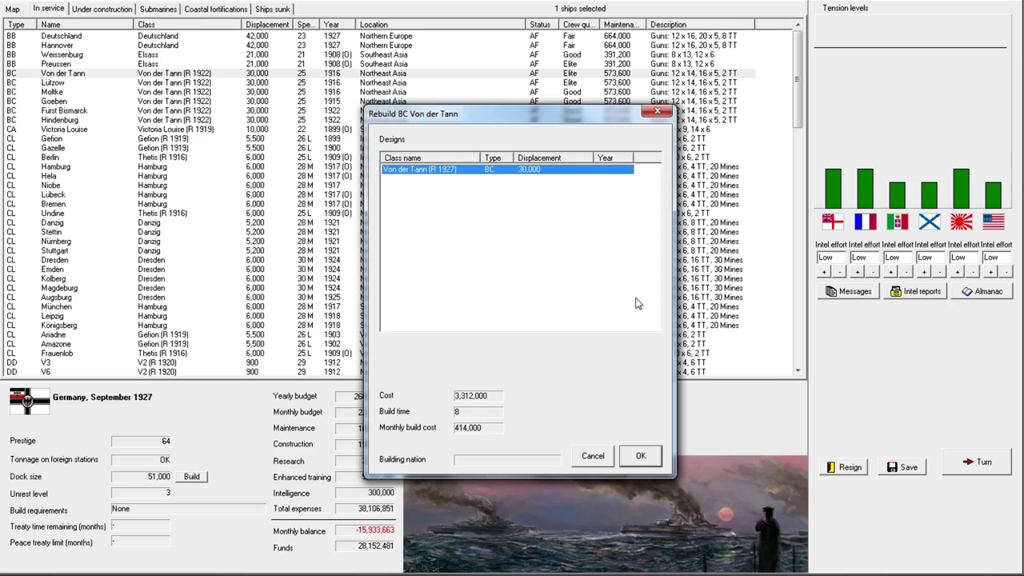
left_click(641, 455)
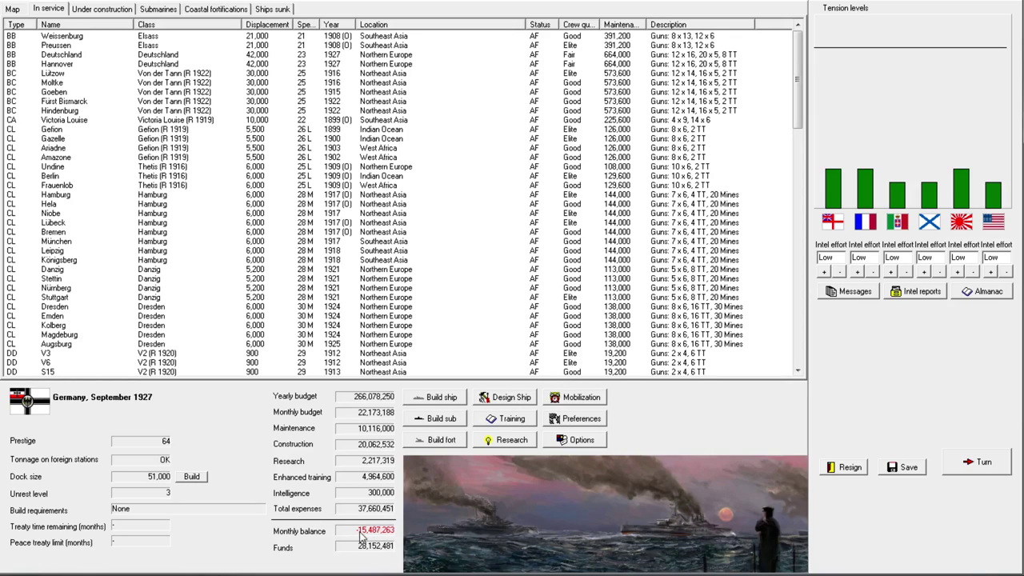
Step: Rebuild the other five battlecruisers, Lützow through Hindenburg, to the Von der Tann (R 1927) design
left_click(53, 74)
left_click(56, 110, "shift")
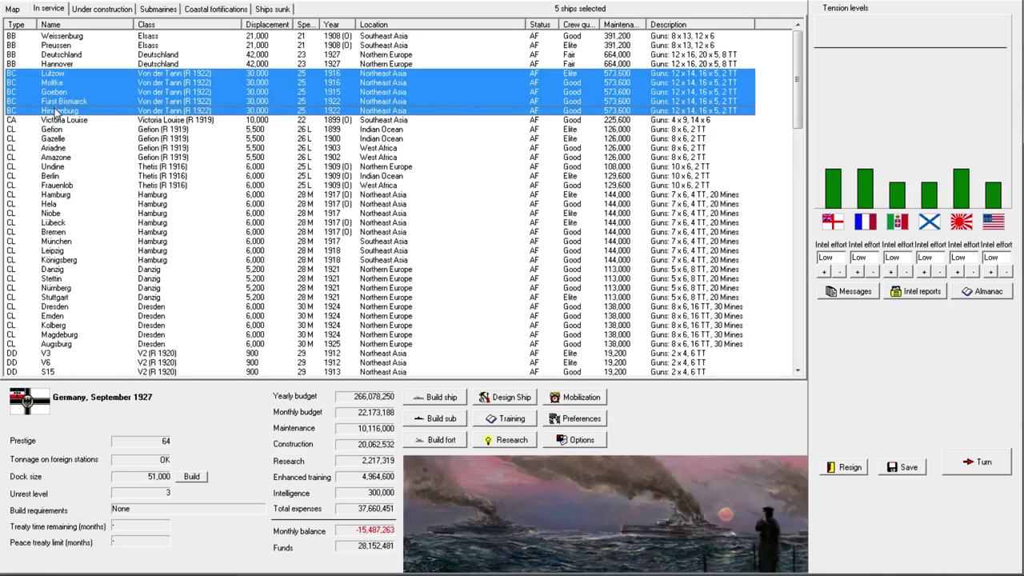
right_click(56, 112)
left_click(96, 318)
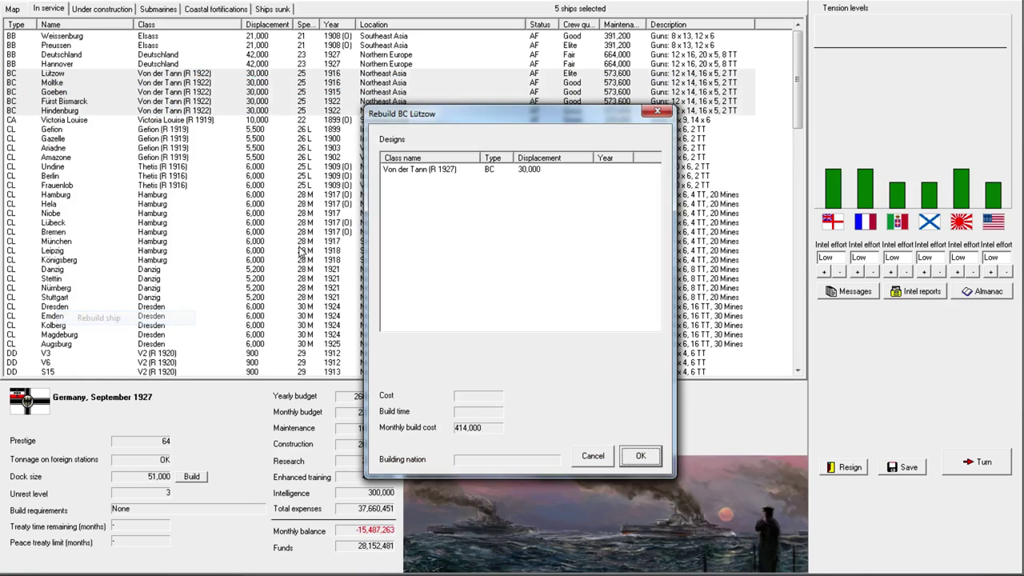
left_click(424, 170)
left_click(631, 458)
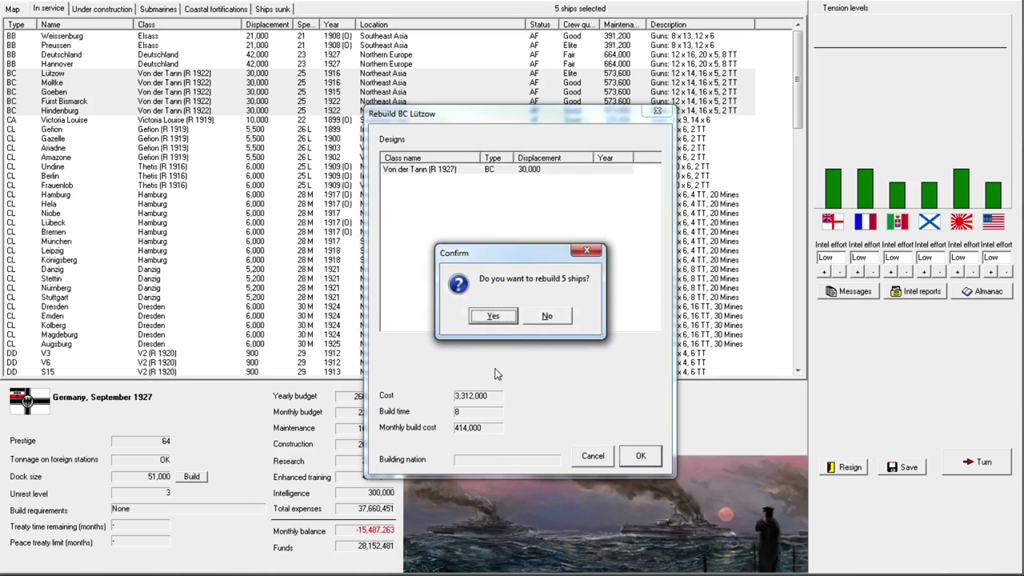
left_click(496, 317)
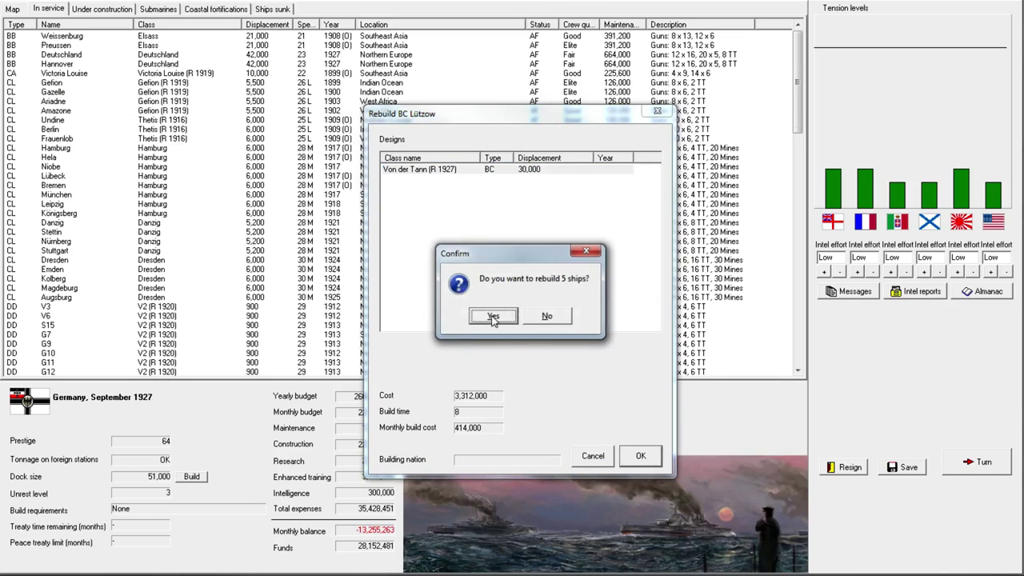
left_click(520, 312)
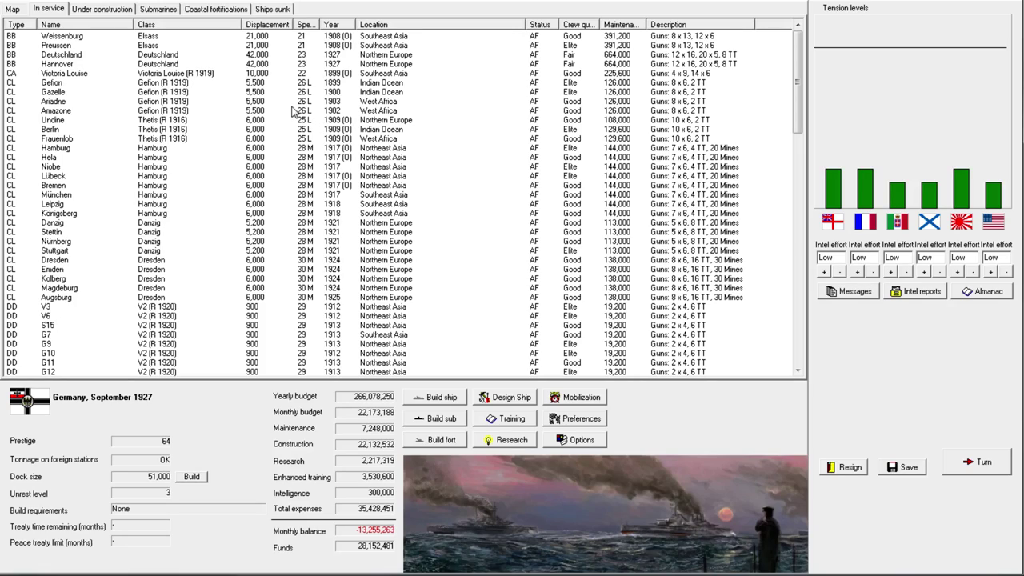
Step: Sort in-service ships by location and view the Northeast Asia region on the map
left_click(74, 74)
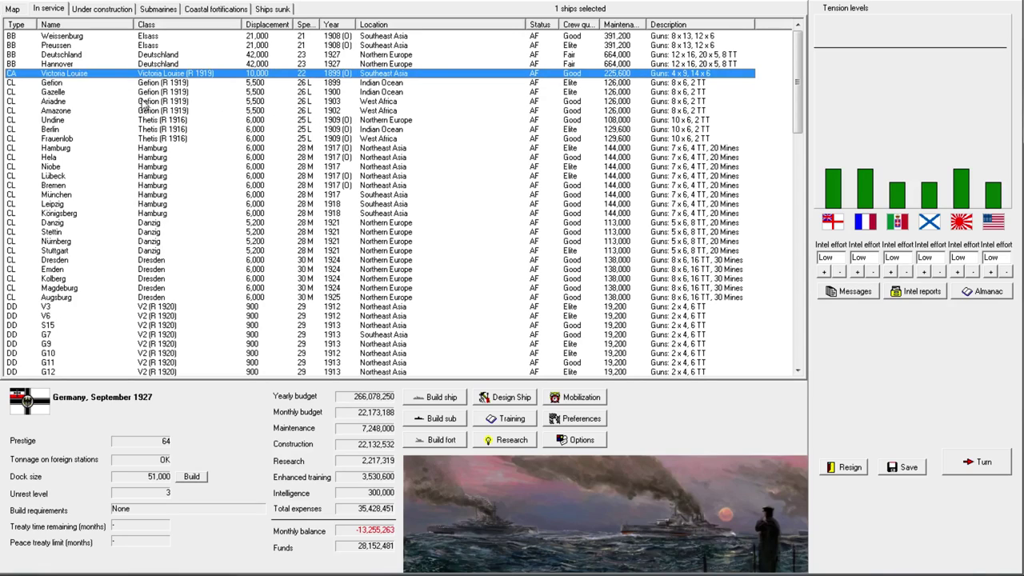
left_click(170, 83)
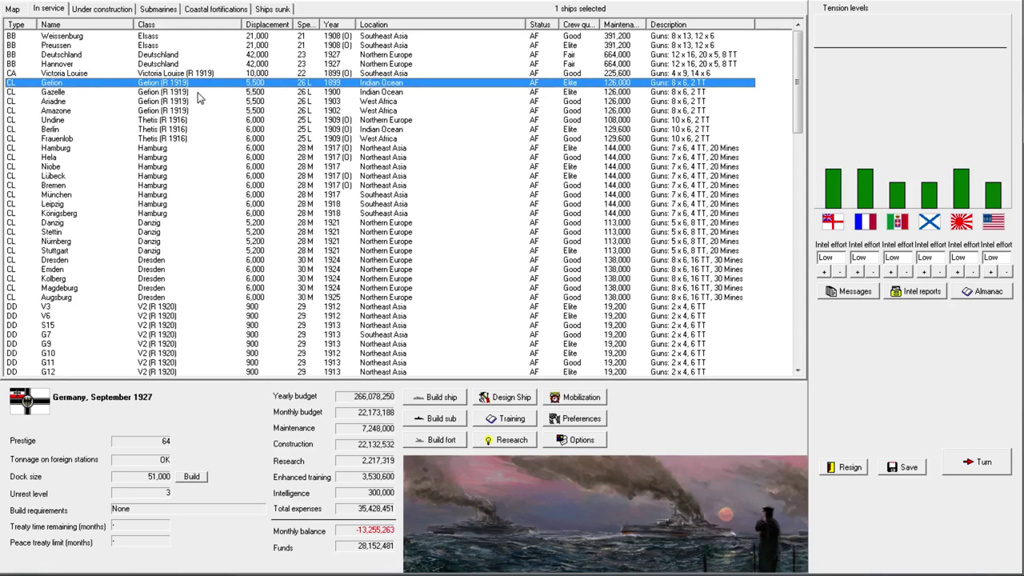
left_click(385, 26)
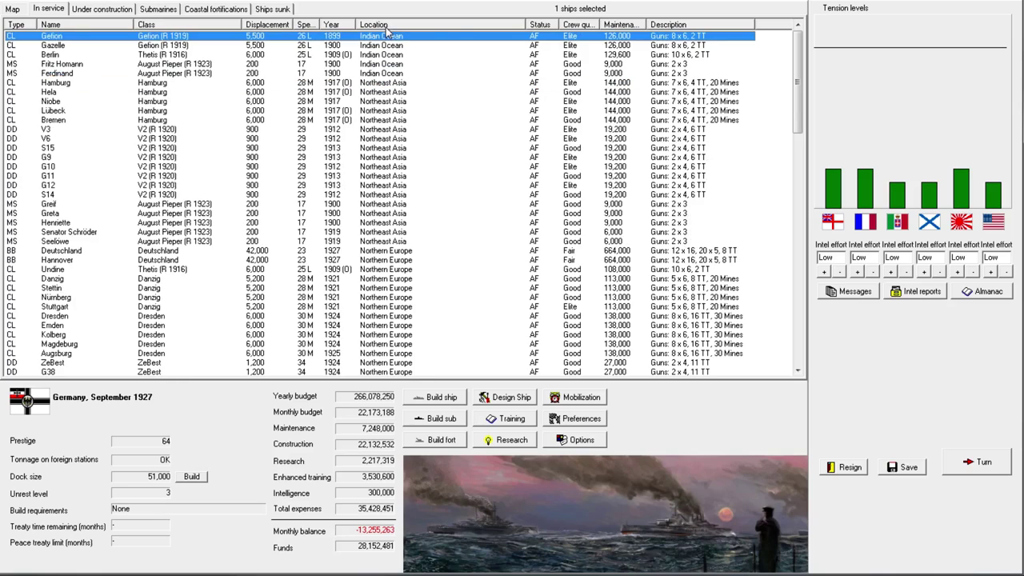
left_click(392, 85)
left_click(12, 9)
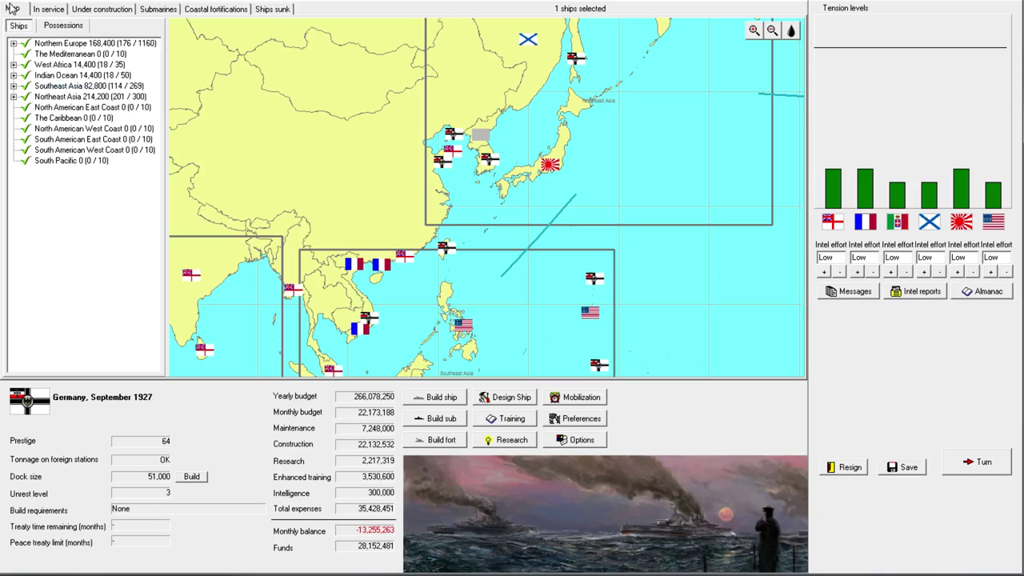
left_click_drag(166, 87, 192, 88)
left_click(102, 97)
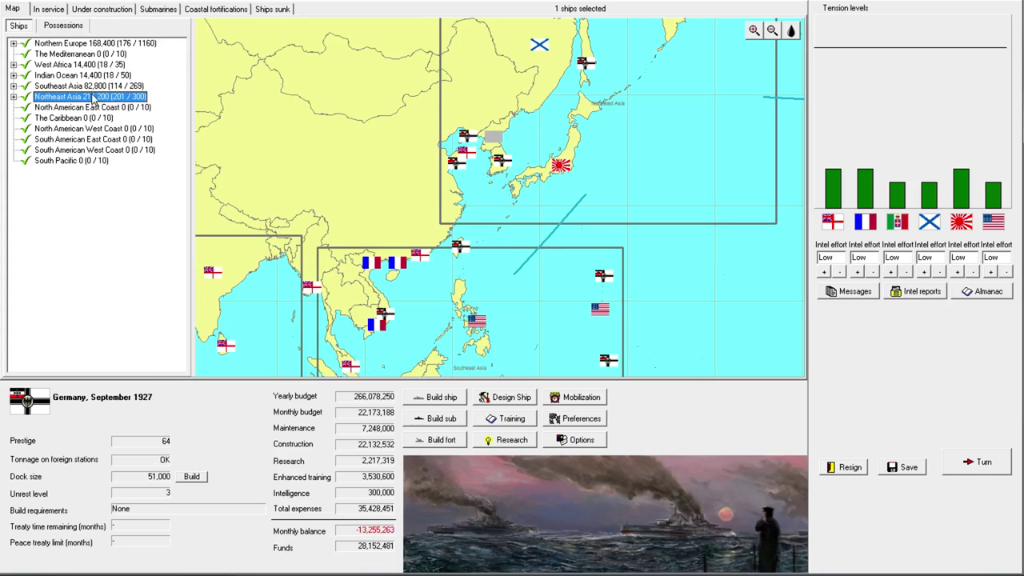
left_click(50, 8)
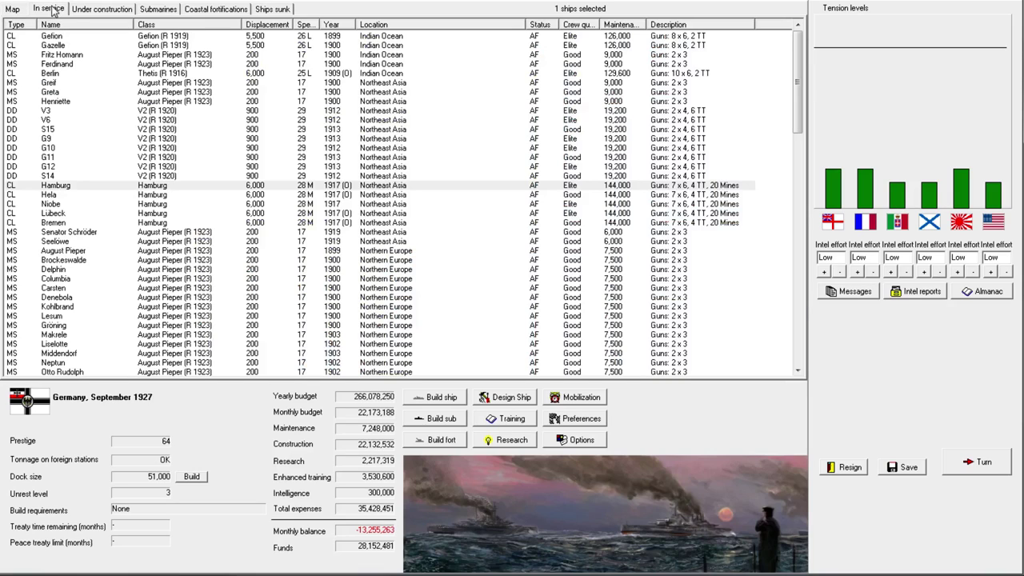
Step: Check Von der Tann and Hindenburg on the Under construction list
left_click(113, 10)
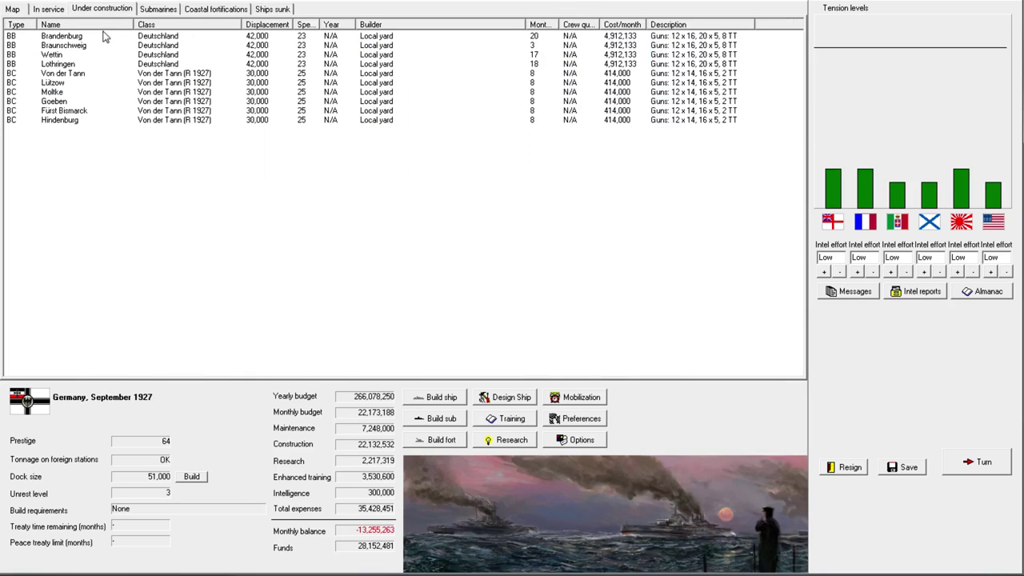
left_click(190, 72)
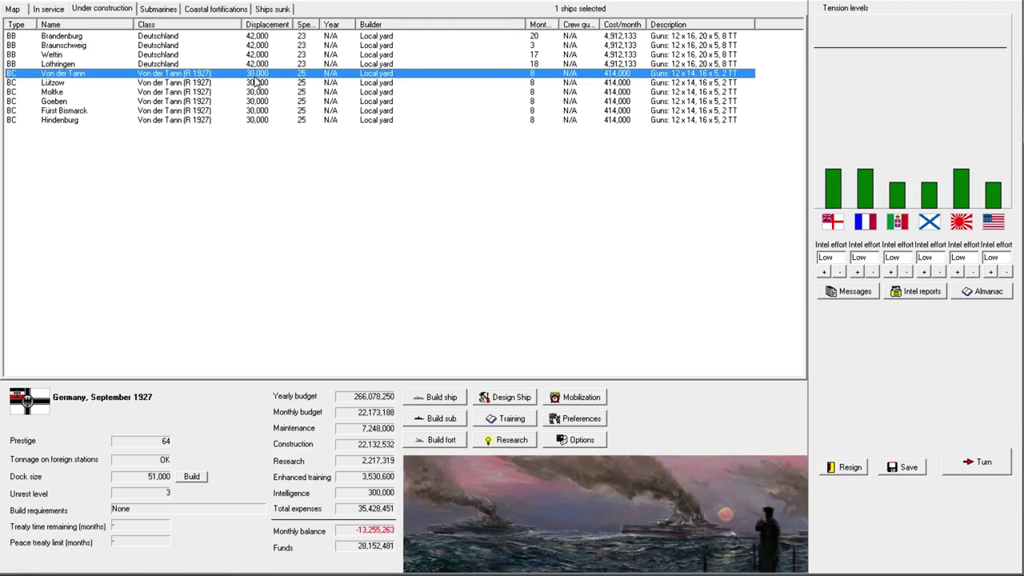
left_click(252, 120)
left_click(14, 9)
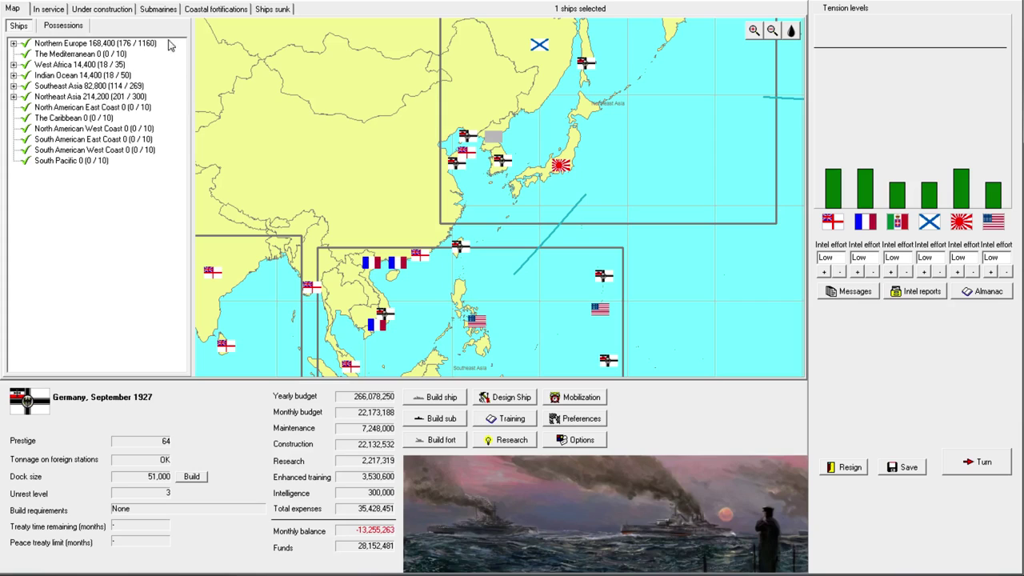
left_click(44, 10)
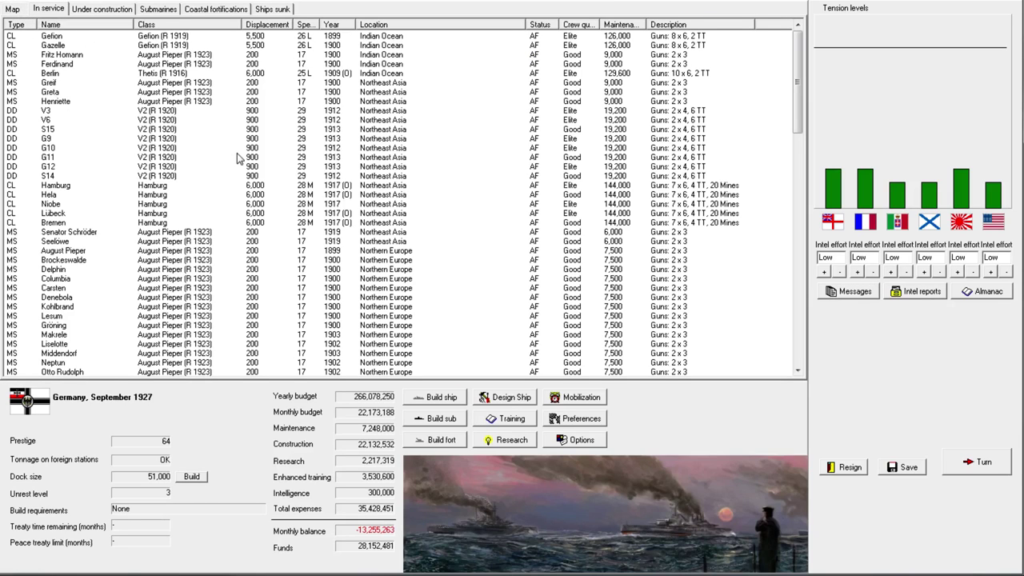
Step: Select the Northeast Asia ships from Greif to Seelöwe, then narrow the selection to destroyer V3
left_click(385, 83)
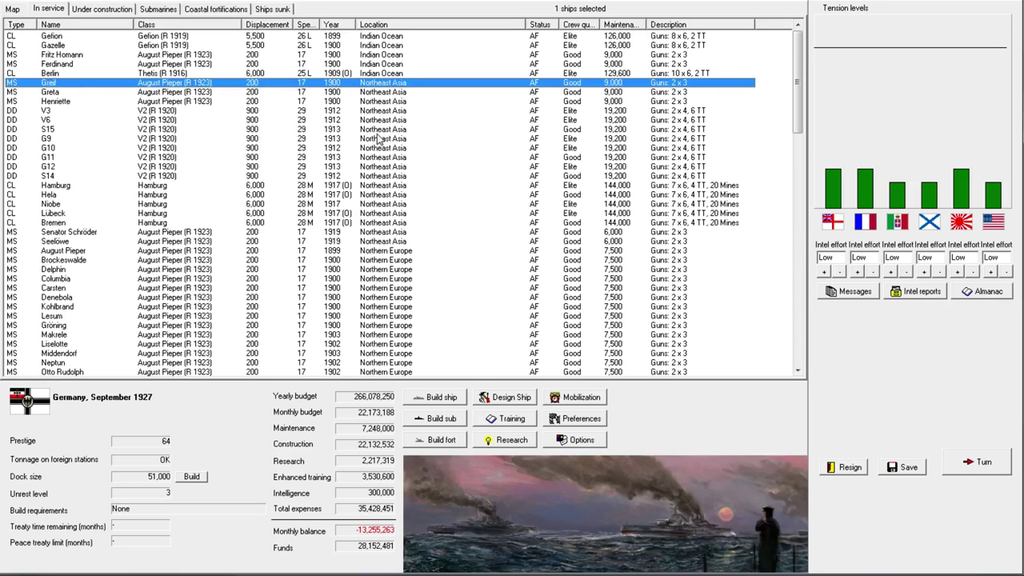
left_click(384, 242, "shift")
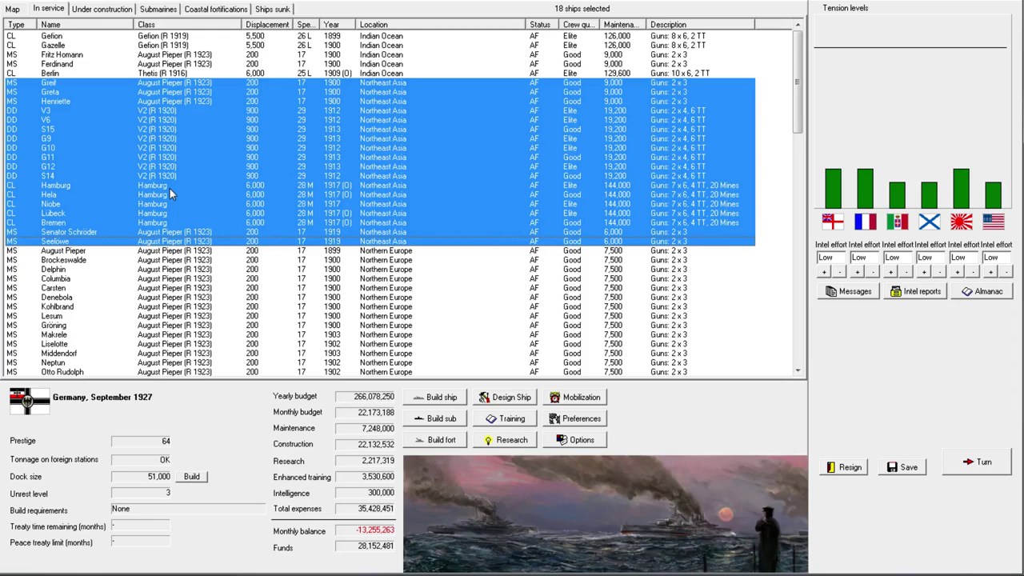
left_click(175, 110)
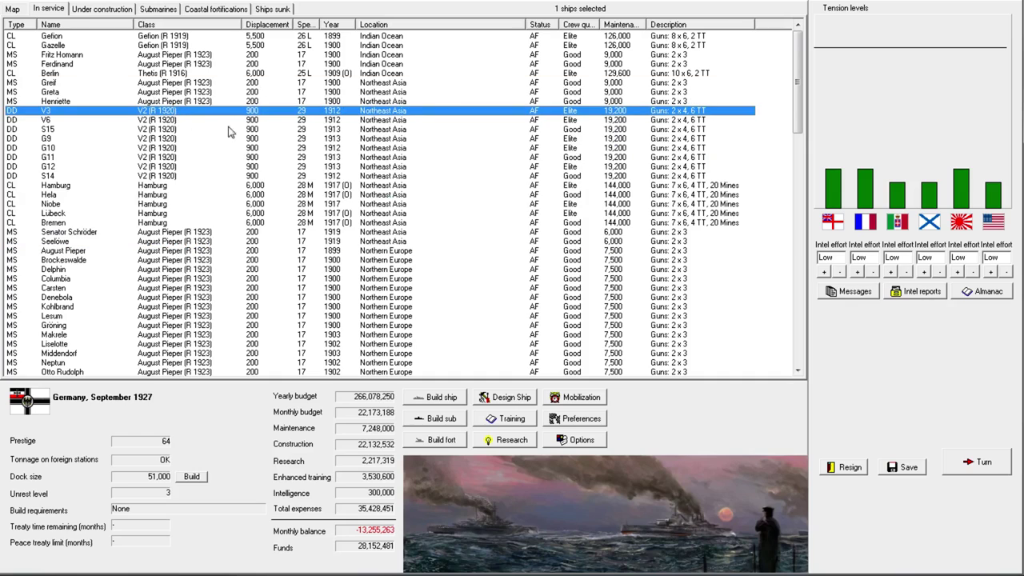
left_click(14, 10)
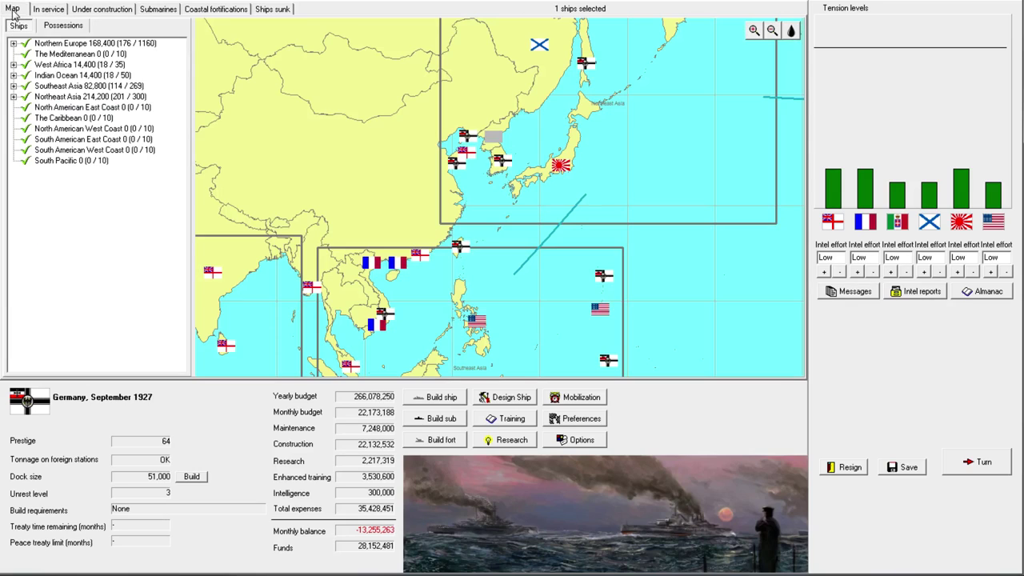
scroll(598, 168, "up", 2)
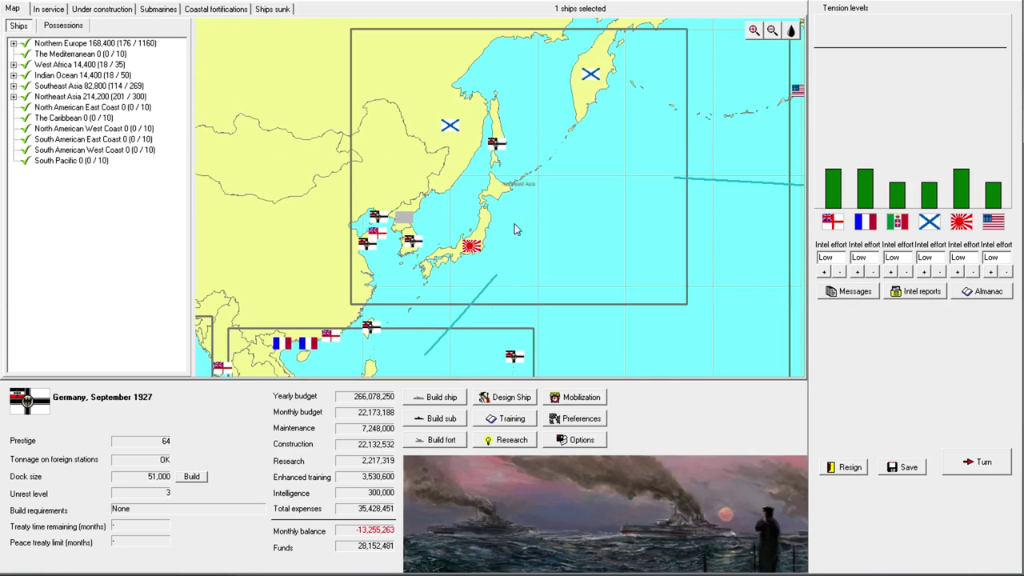
scroll(542, 214, "down", 1)
scroll(536, 220, "down", 1)
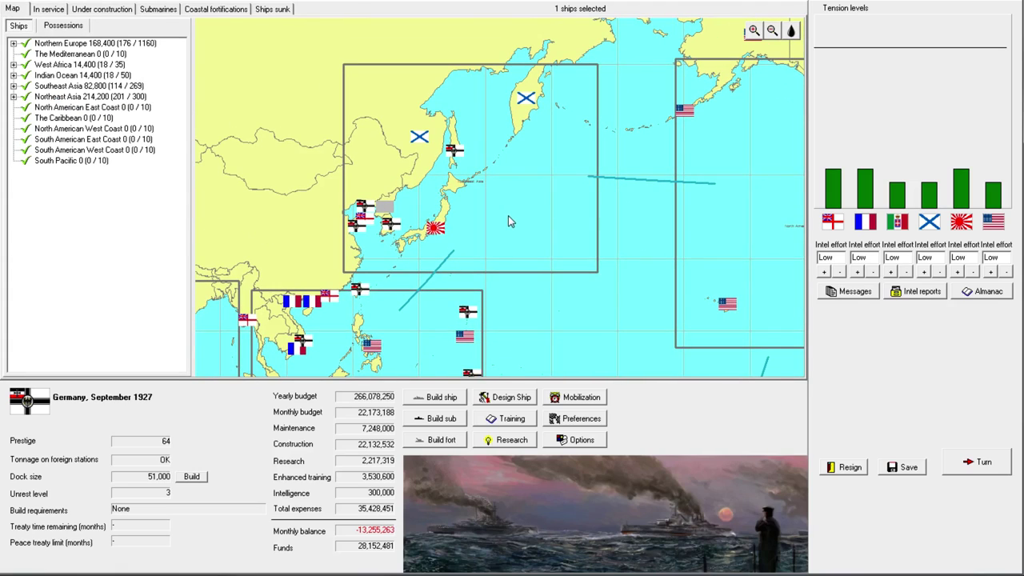
Step: Pan the map around Japan, Korea and Southeast Asia, then return to the Hamburg cruisers
left_click_drag(412, 252, 510, 115)
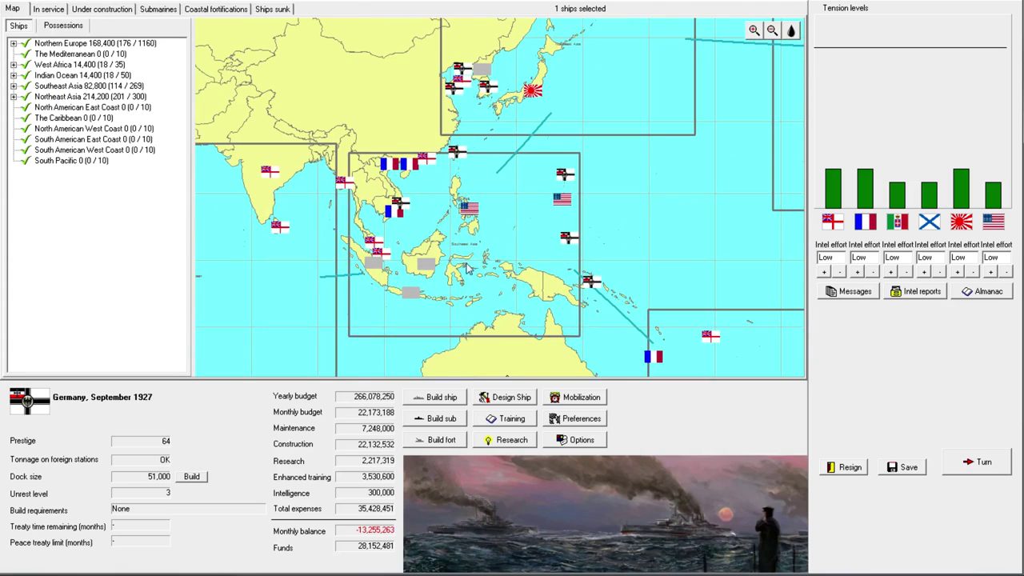
mouse_move(483, 256)
left_click(524, 200)
left_click(516, 152)
mouse_move(478, 154)
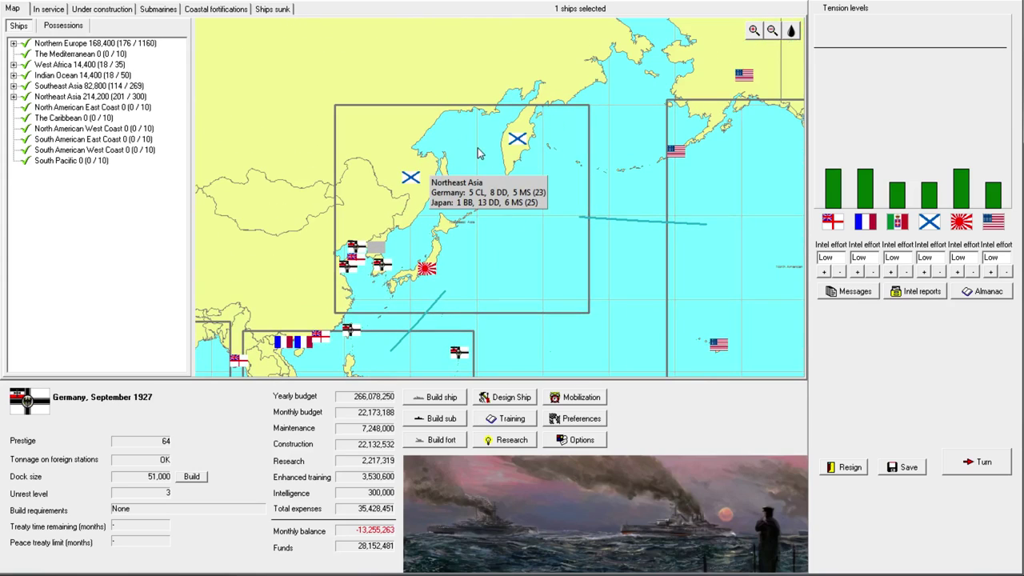
left_click(445, 189)
left_click(429, 272)
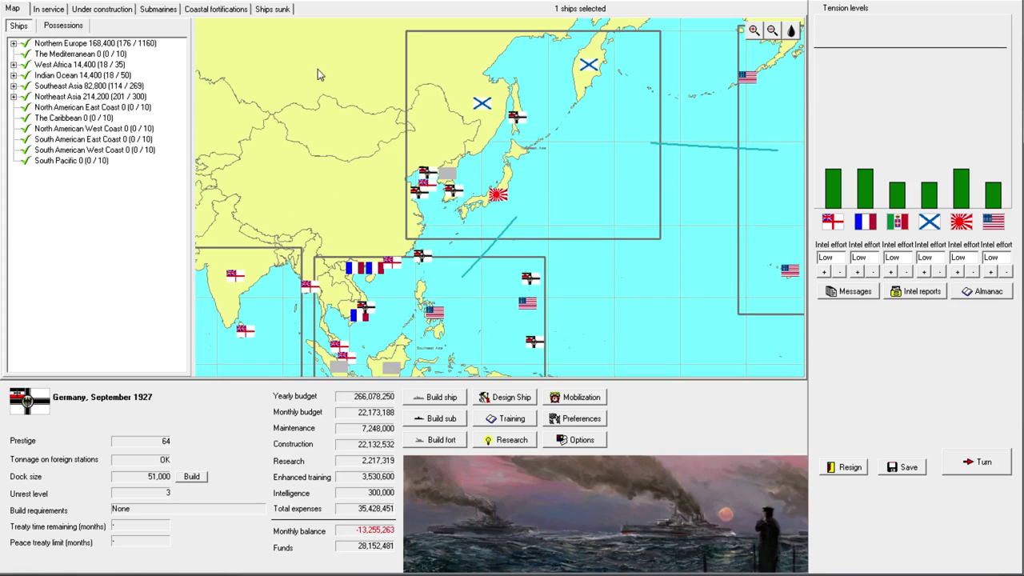
left_click(48, 8)
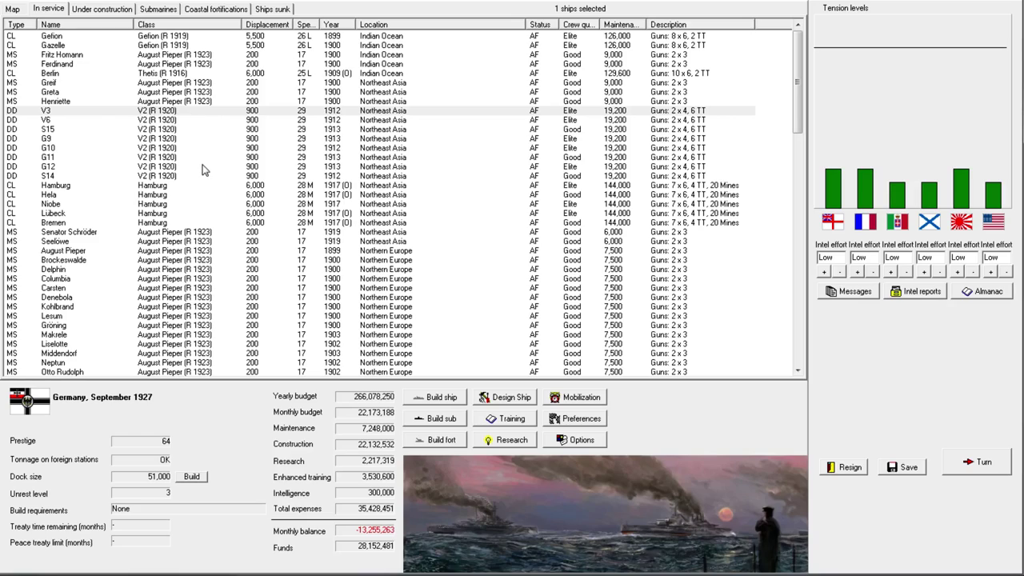
left_click(391, 187)
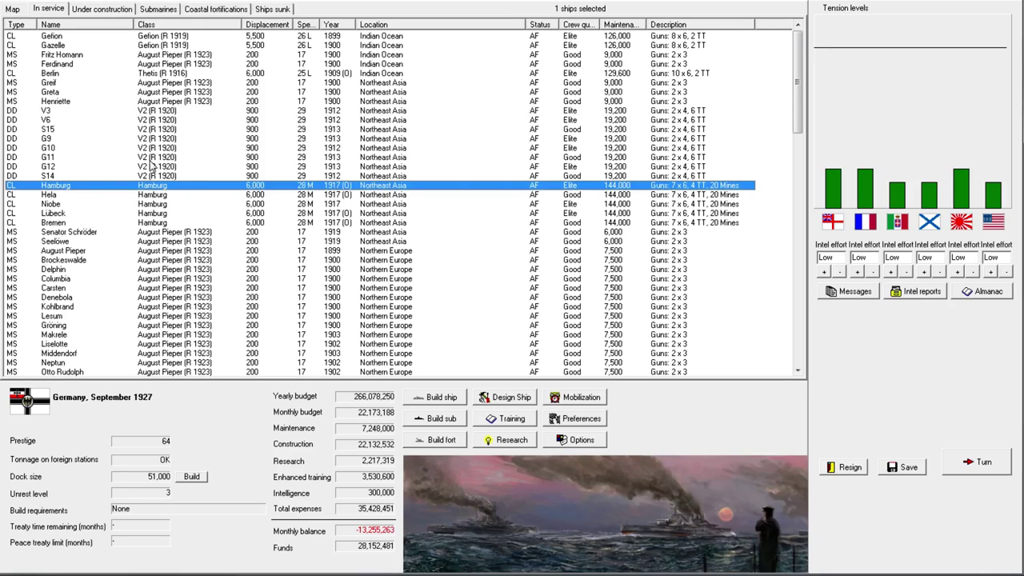
scroll(269, 231, "down", 2)
scroll(264, 230, "up", 1)
scroll(252, 230, "up", 1)
left_click(13, 9)
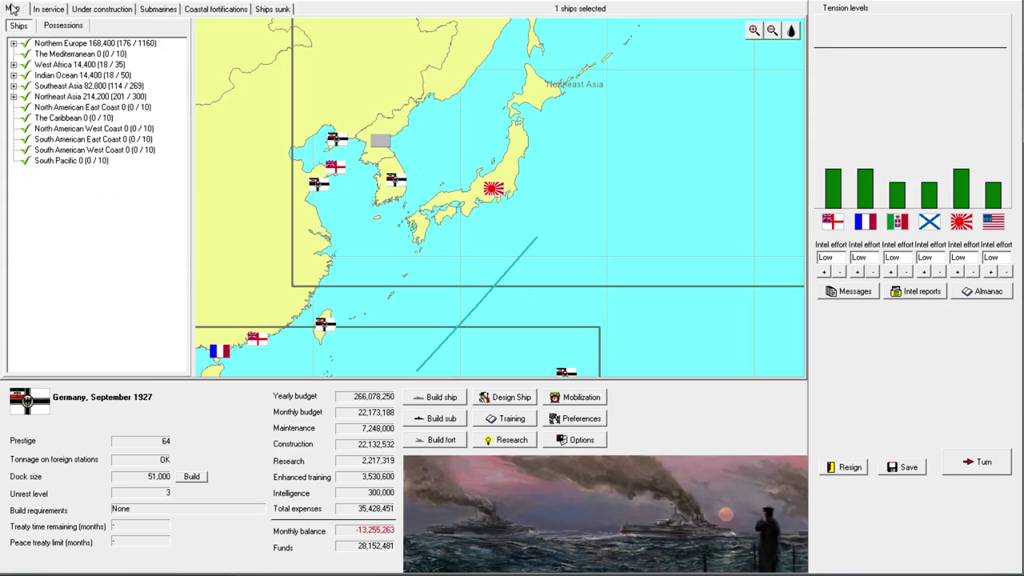
left_click(49, 10)
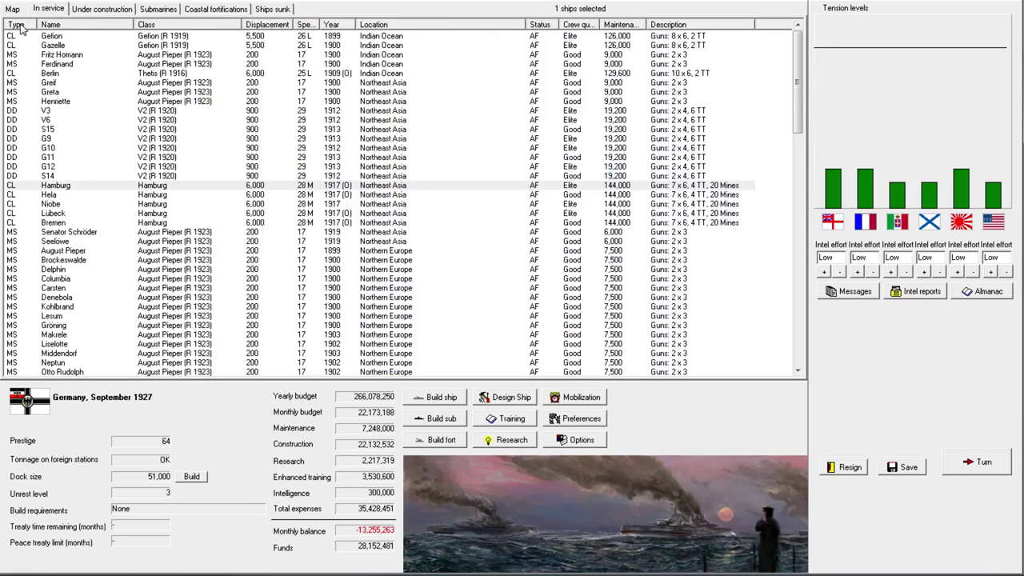
left_click(19, 26)
left_click(161, 130)
left_click(169, 150)
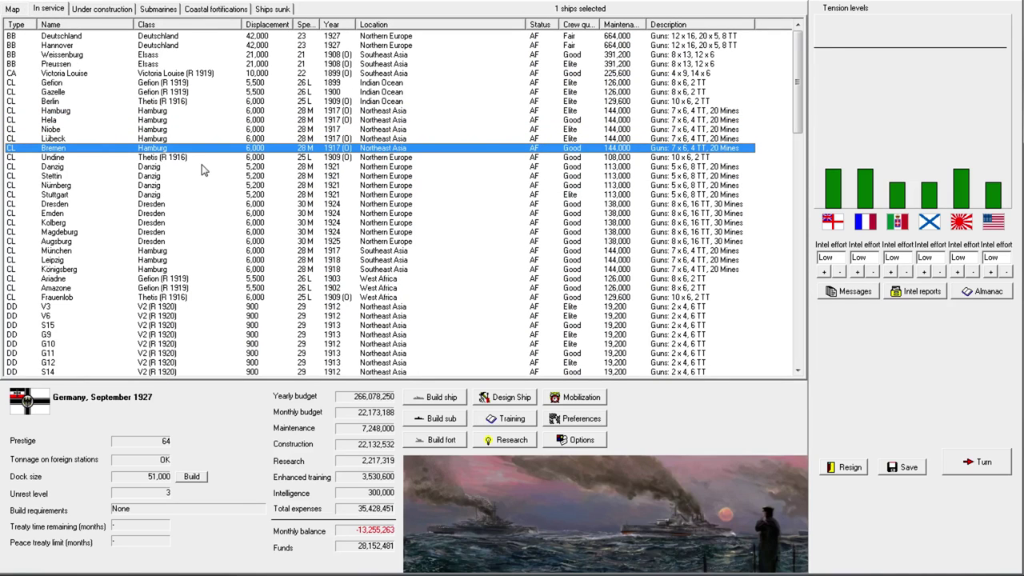
left_click(149, 25)
left_click(32, 25)
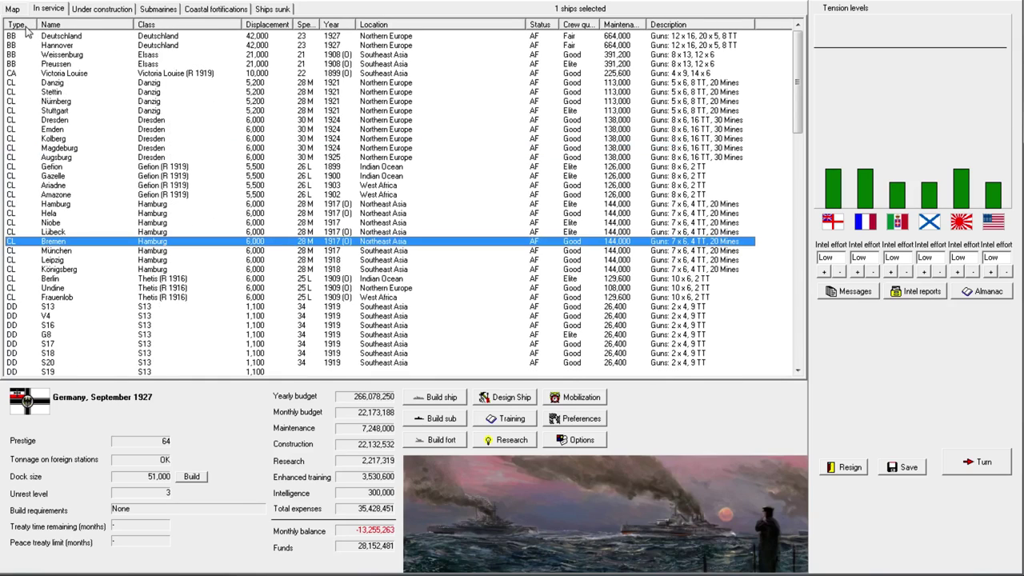
left_click(165, 167)
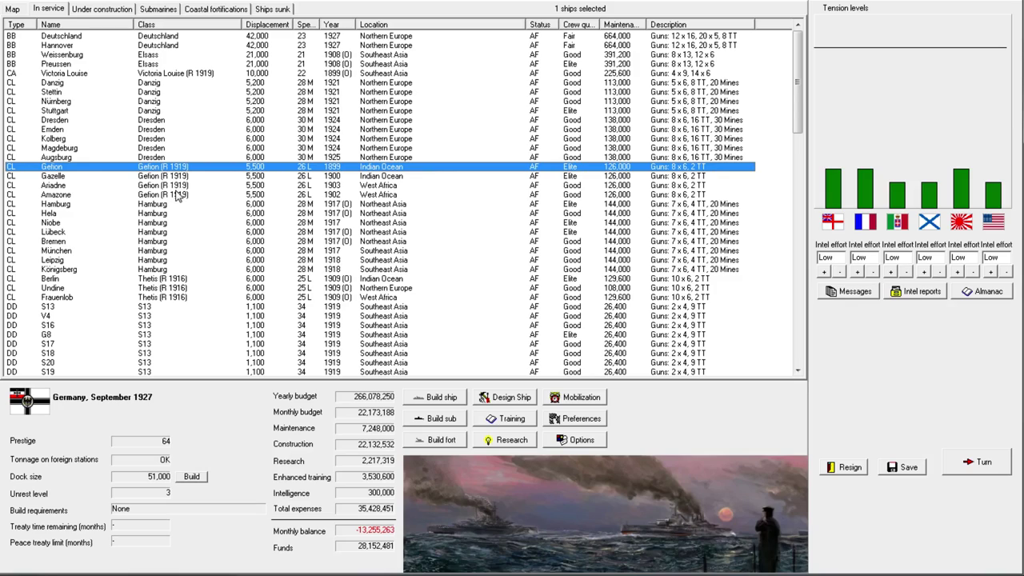
double_click(188, 168)
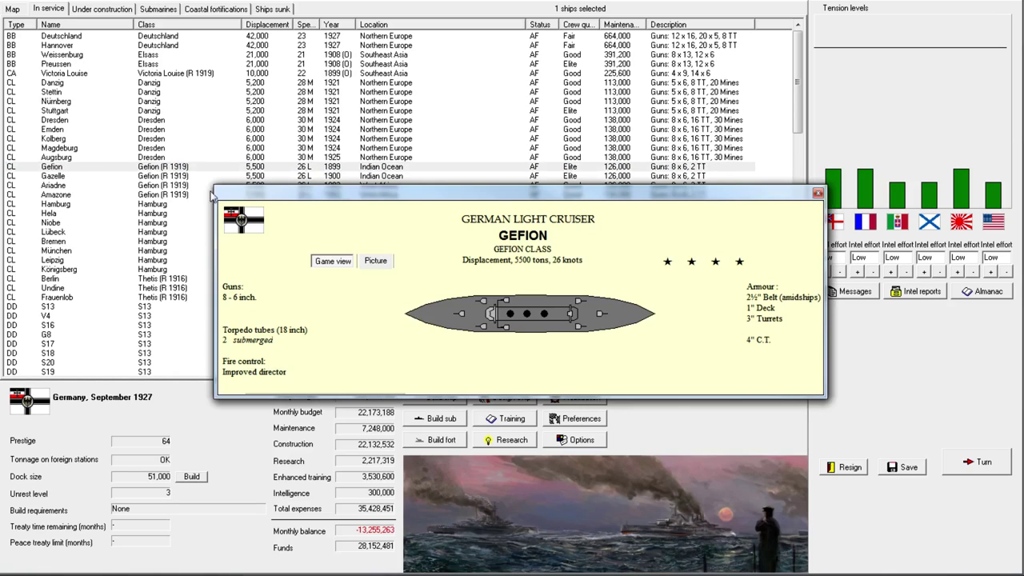
left_click(817, 194)
left_click(180, 178, "shift")
right_click(181, 169)
left_click(163, 174)
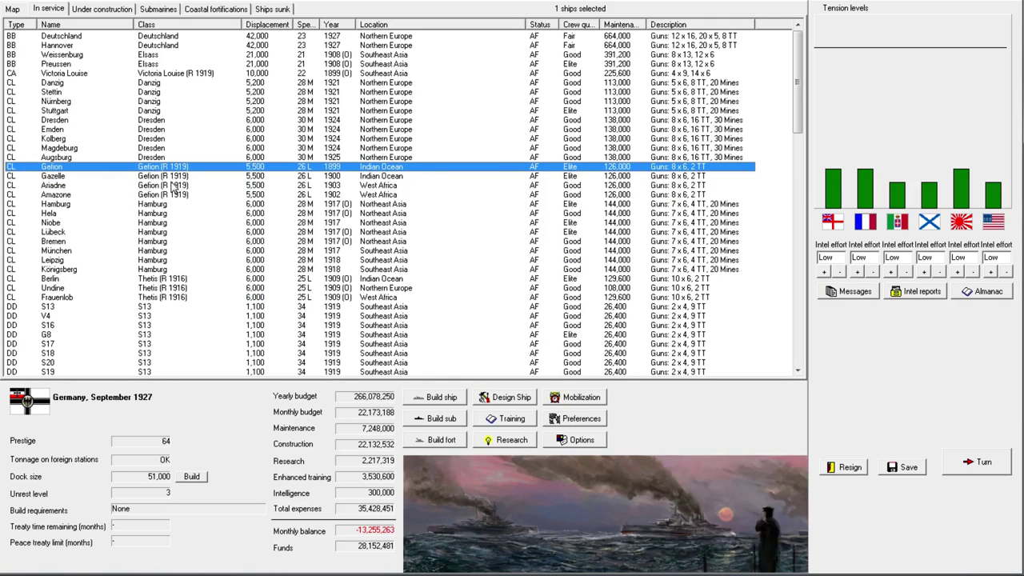
left_click(169, 195, "shift")
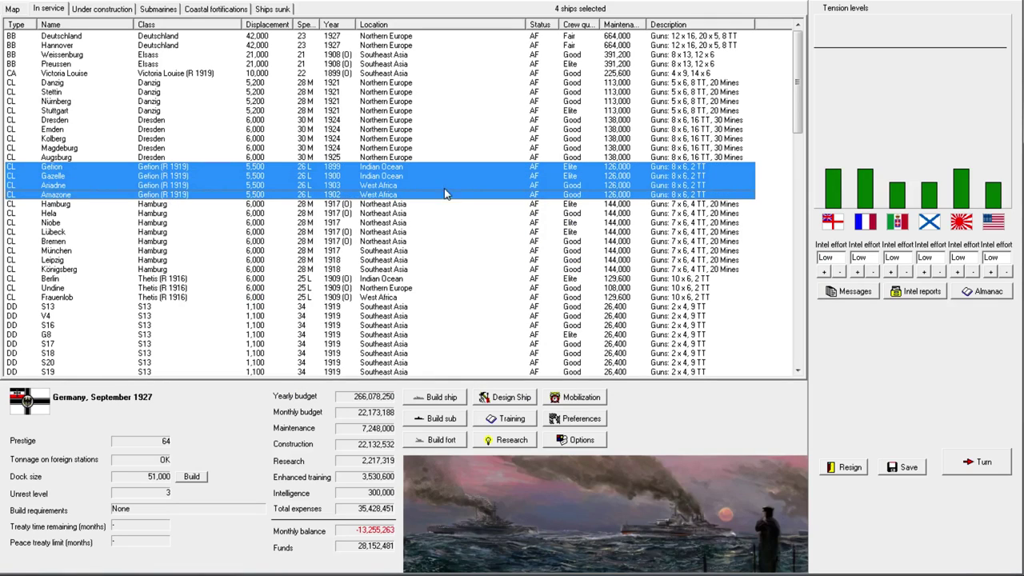
left_click(186, 196)
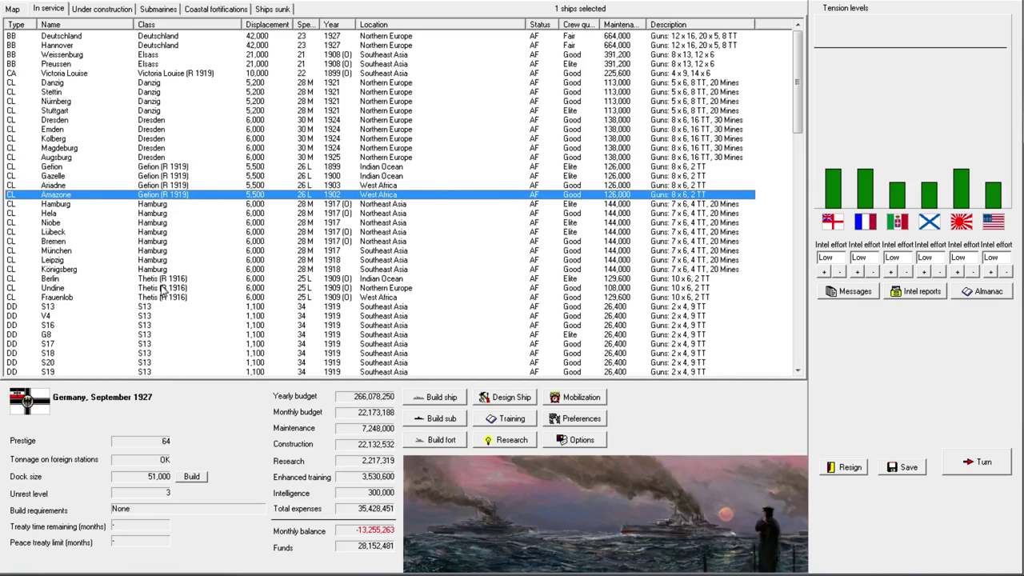
left_click(164, 288)
left_click(22, 10)
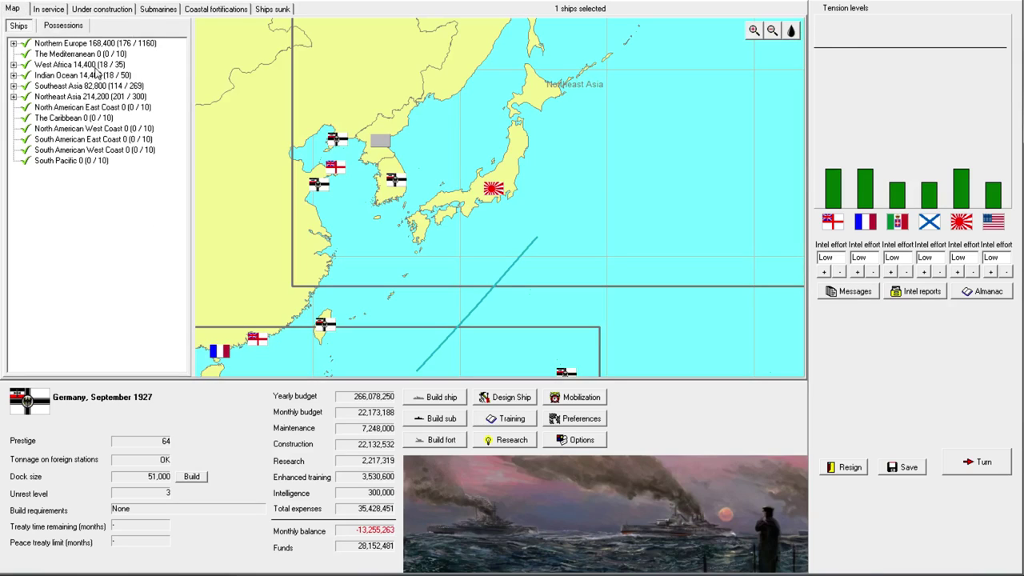
left_click(47, 10)
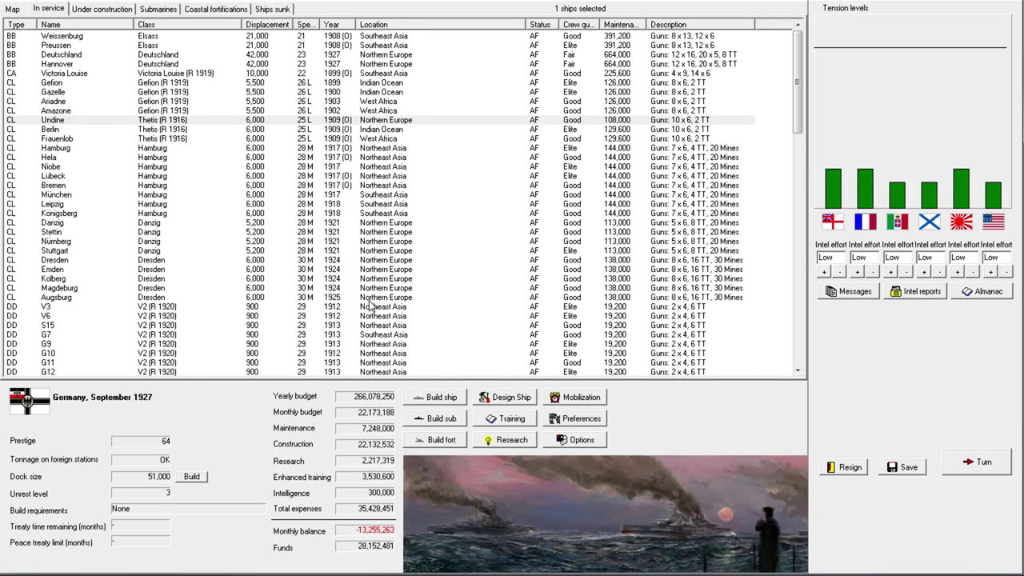
left_click(176, 224)
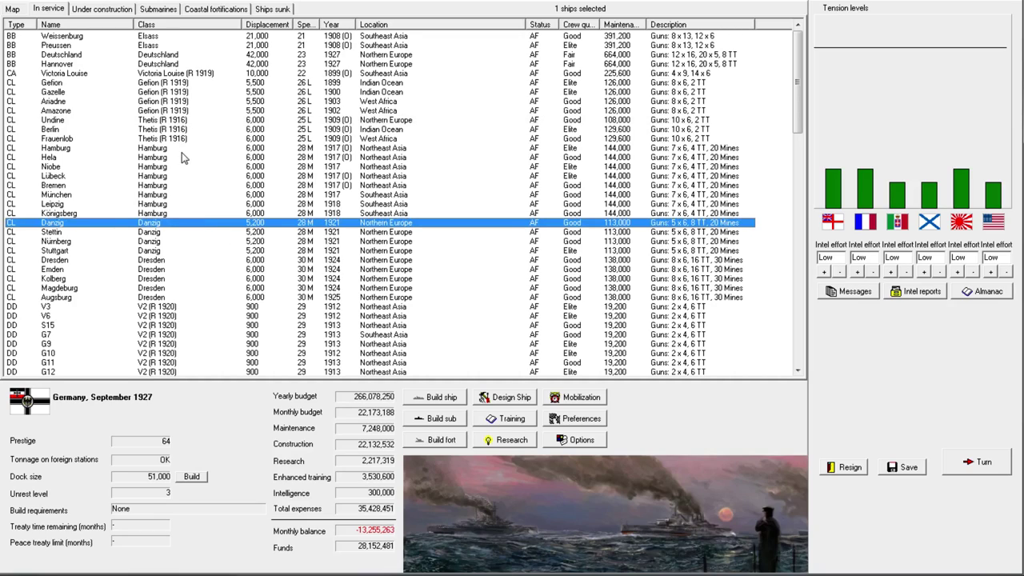
left_click(388, 140)
left_click(370, 148)
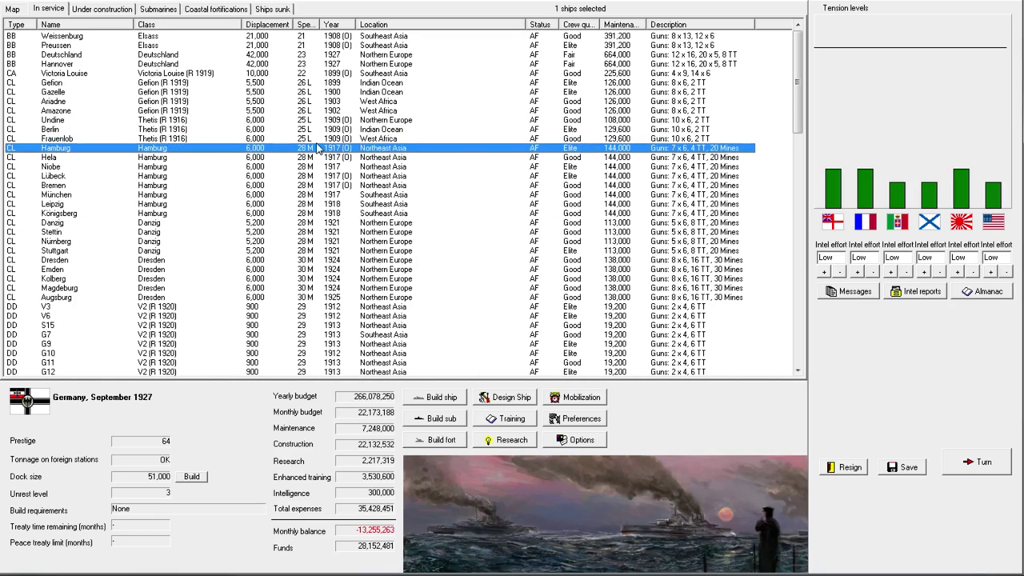
left_click(184, 140)
left_click_drag(187, 138, 180, 121)
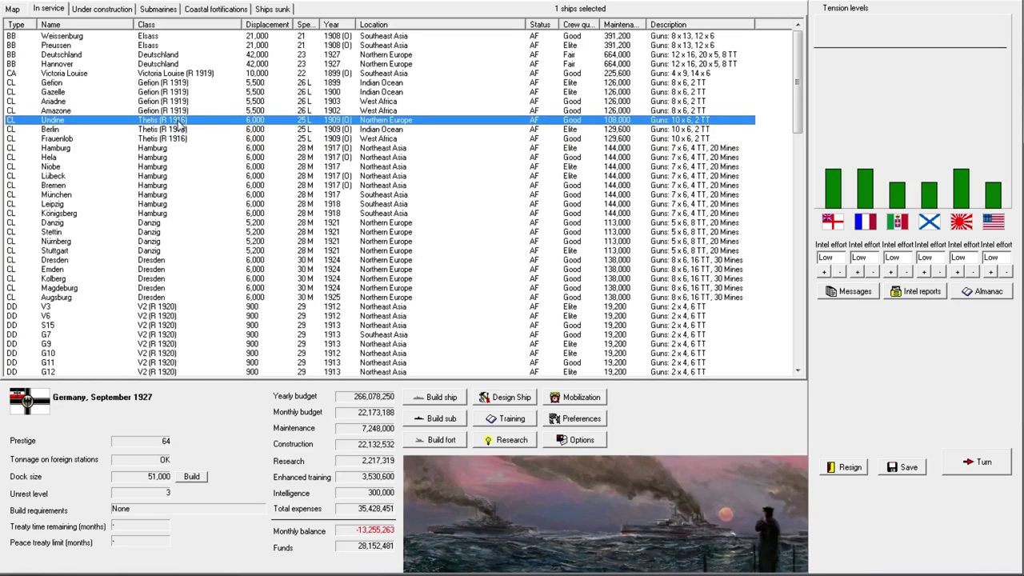
right_click(178, 121)
left_click(210, 217)
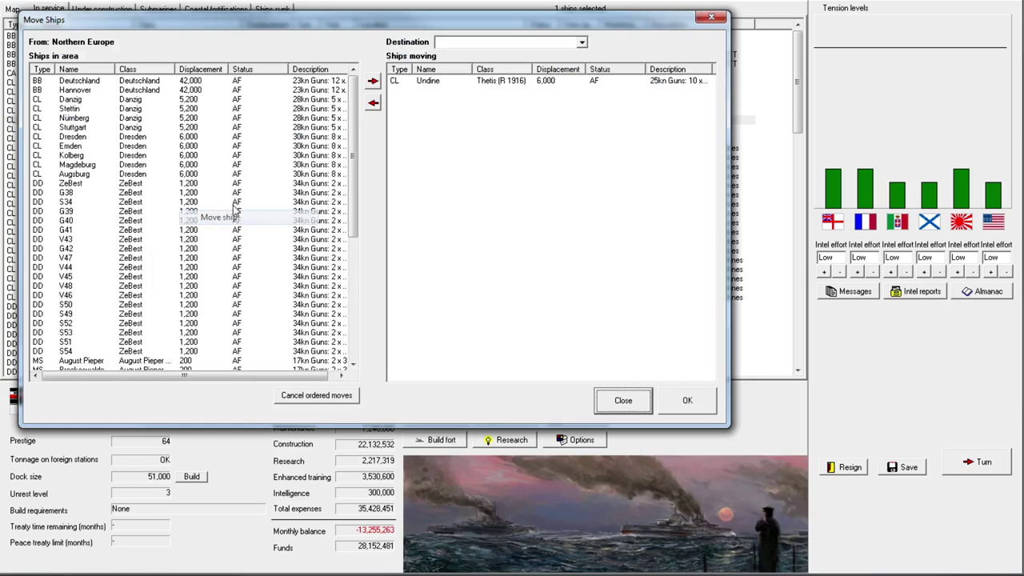
left_click(450, 44)
left_click(468, 63)
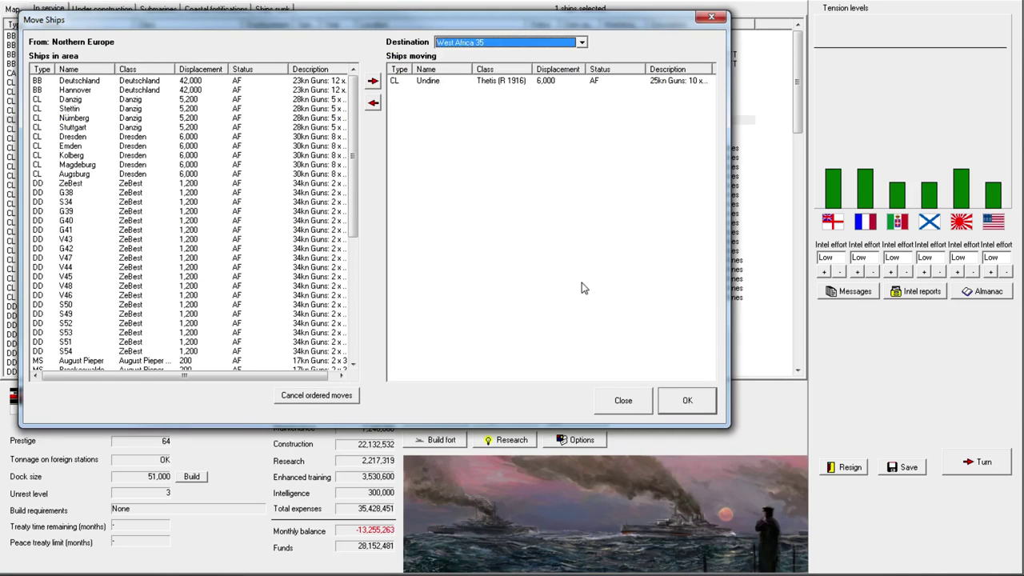
left_click(686, 400)
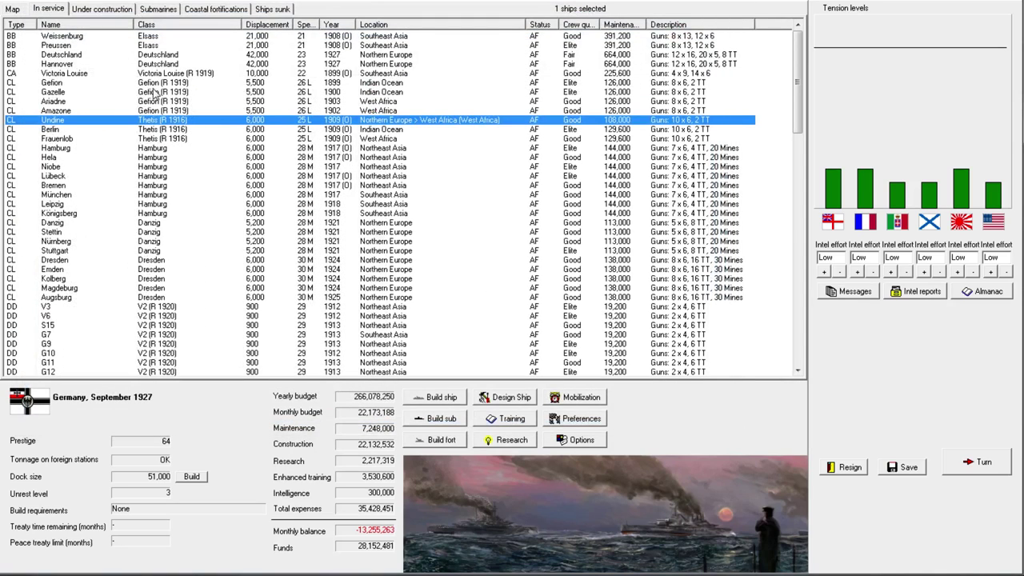
left_click(181, 83)
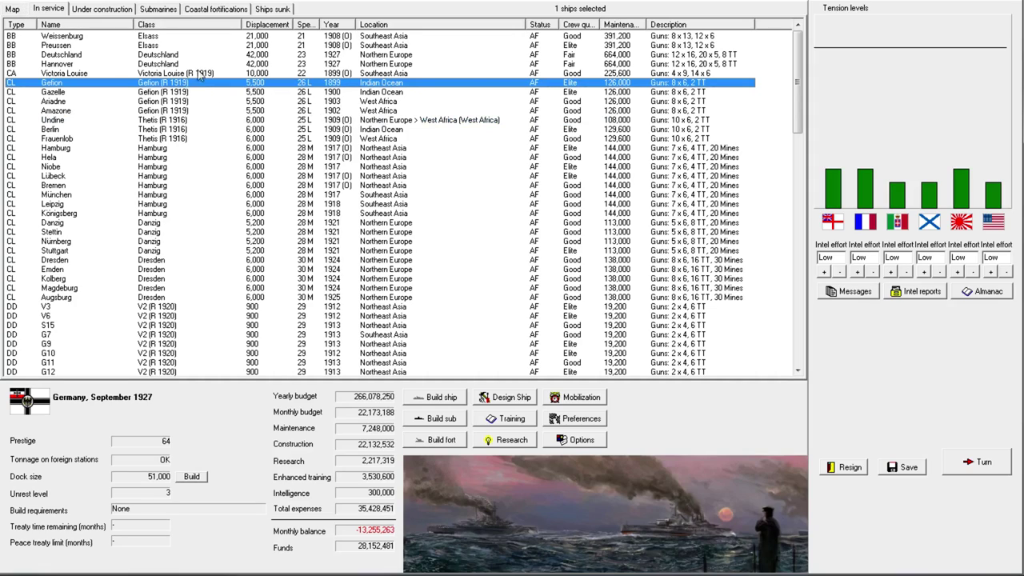
left_click(15, 9)
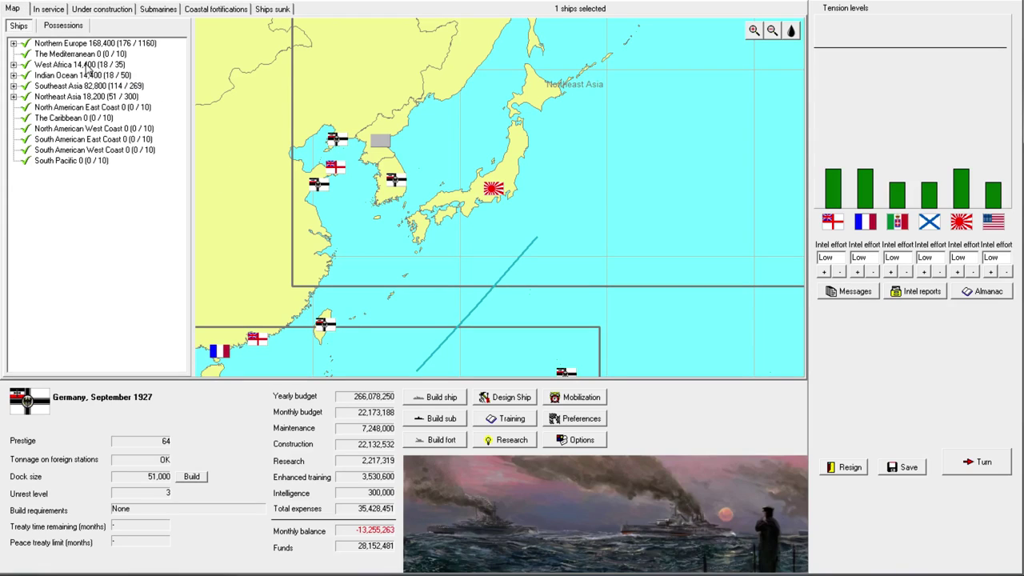
left_click(78, 76)
left_click(50, 10)
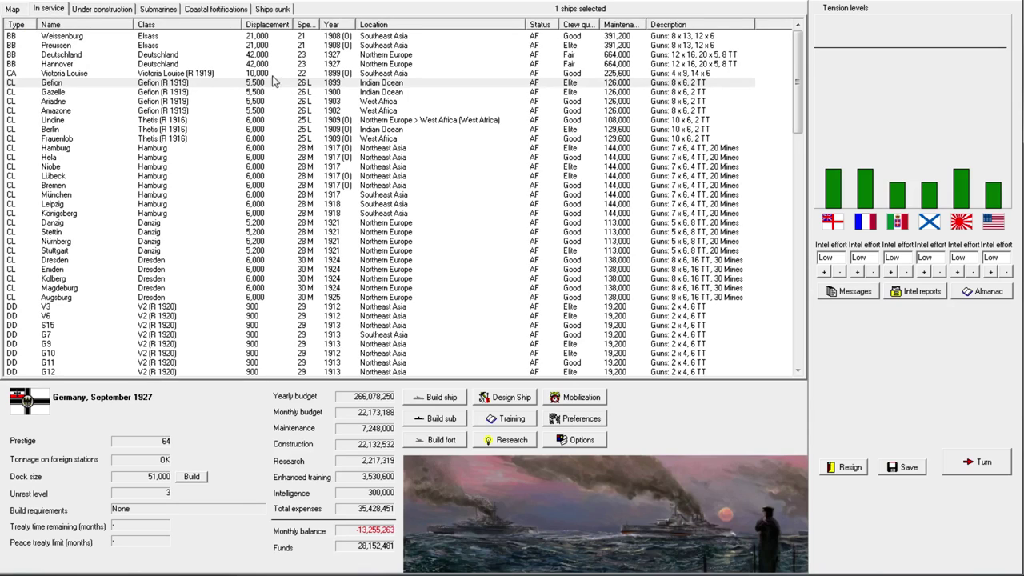
left_click(190, 84)
left_click(185, 110, "shift")
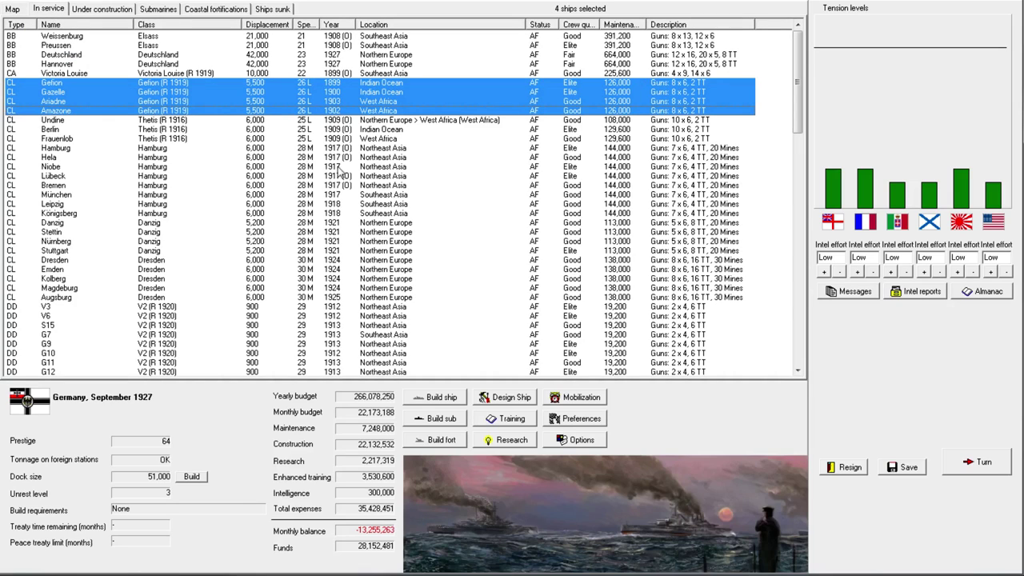
left_click(424, 122)
right_click(424, 121)
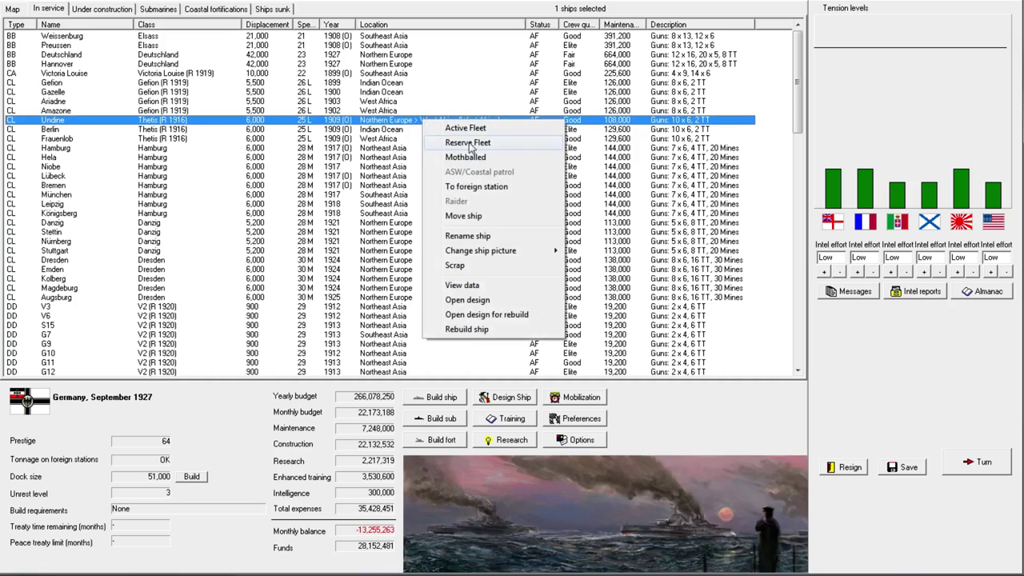
left_click(464, 215)
left_click(525, 83)
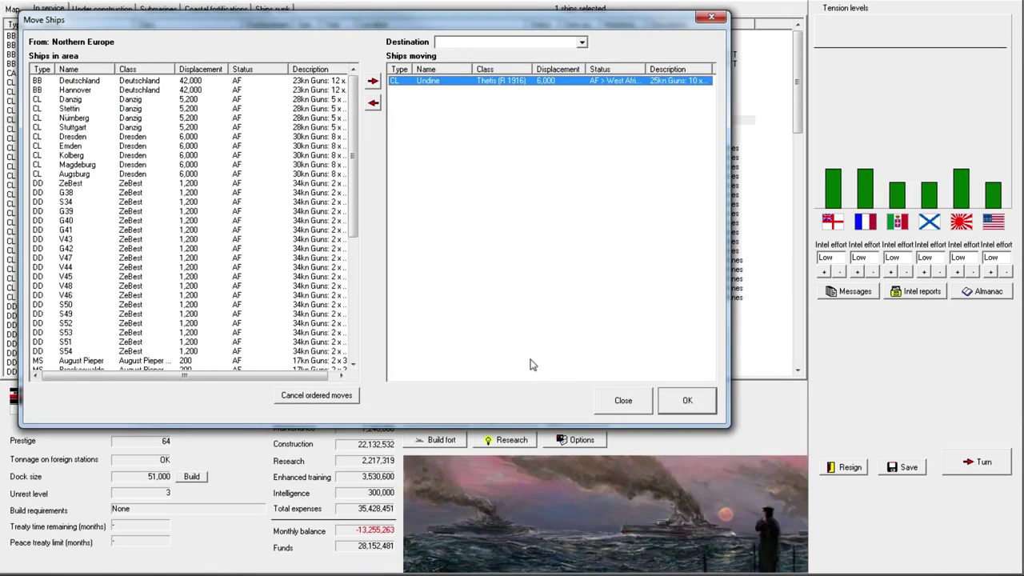
left_click(373, 103)
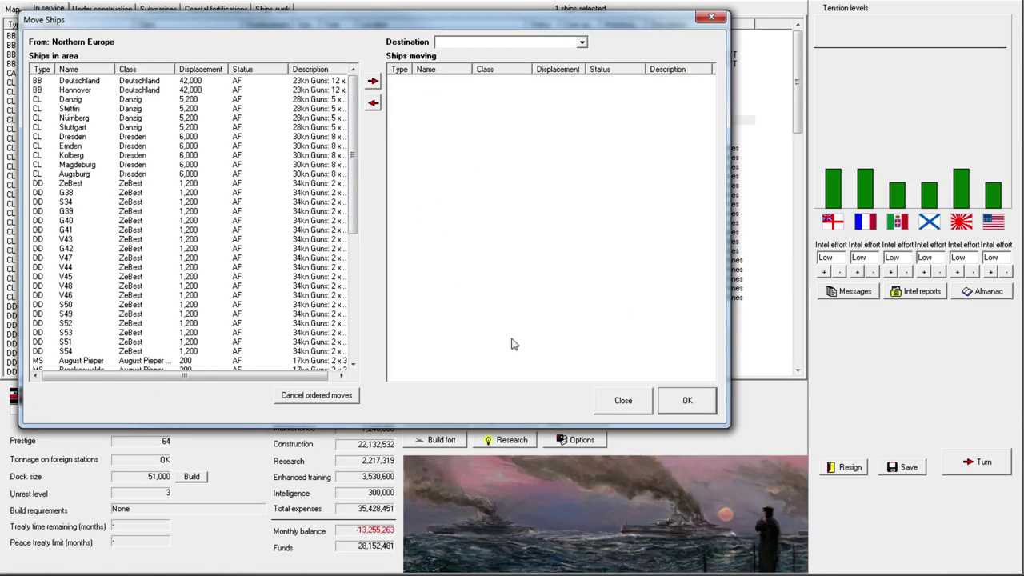
left_click(621, 401)
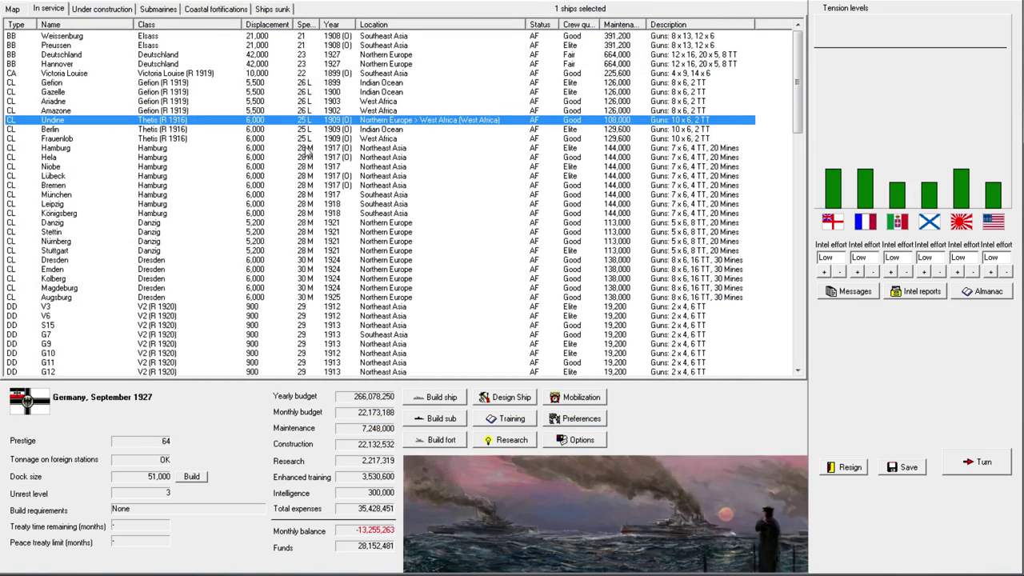
right_click(214, 125)
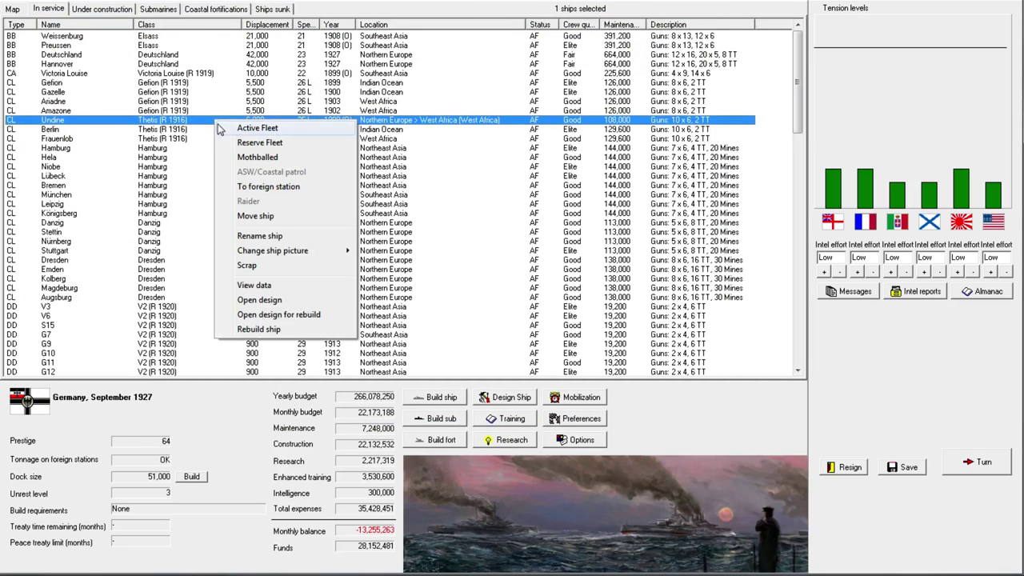
left_click(255, 215)
left_click(462, 80)
left_click(373, 103)
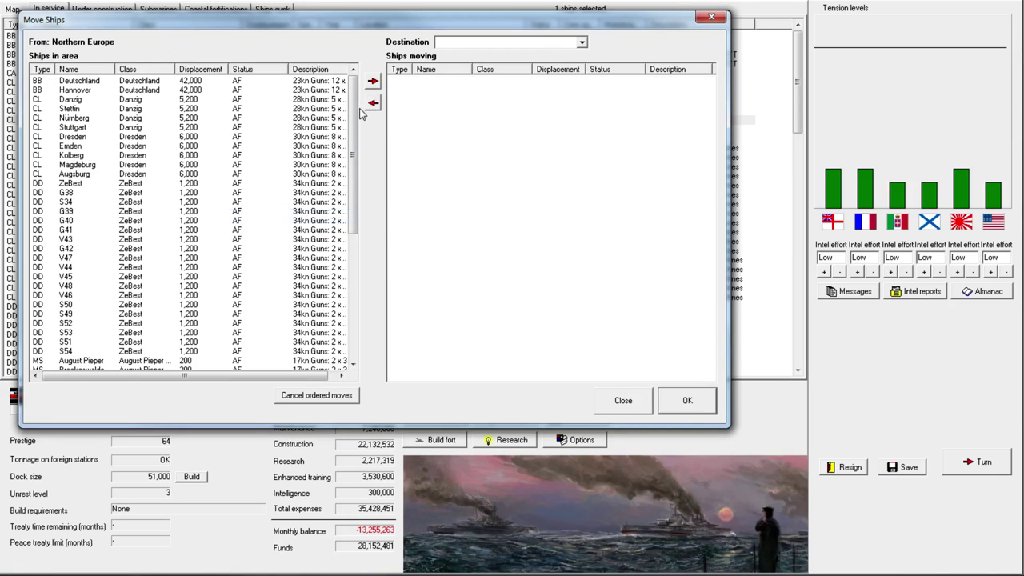
left_click_drag(353, 152, 353, 280)
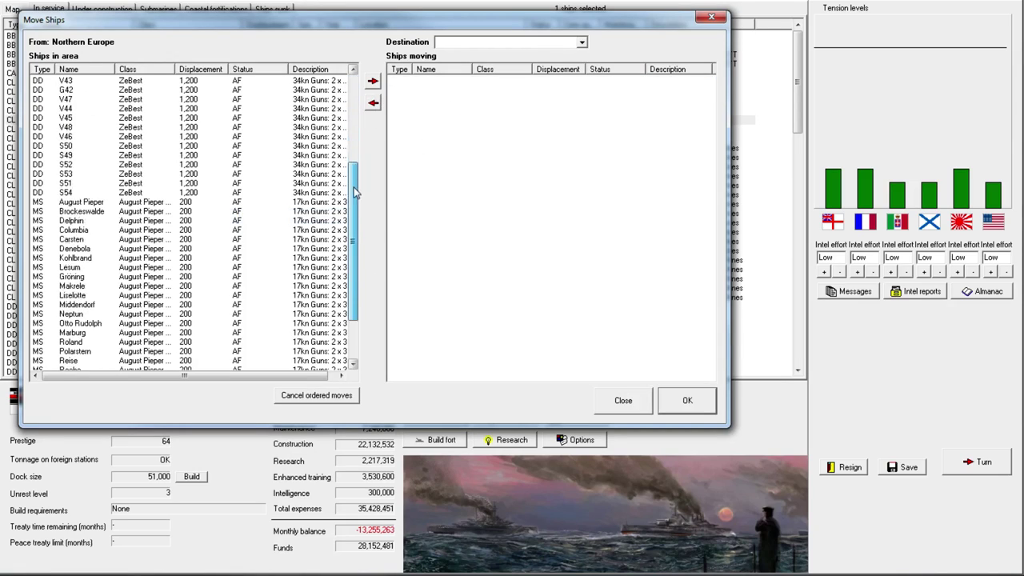
left_click(316, 395)
left_click(499, 321)
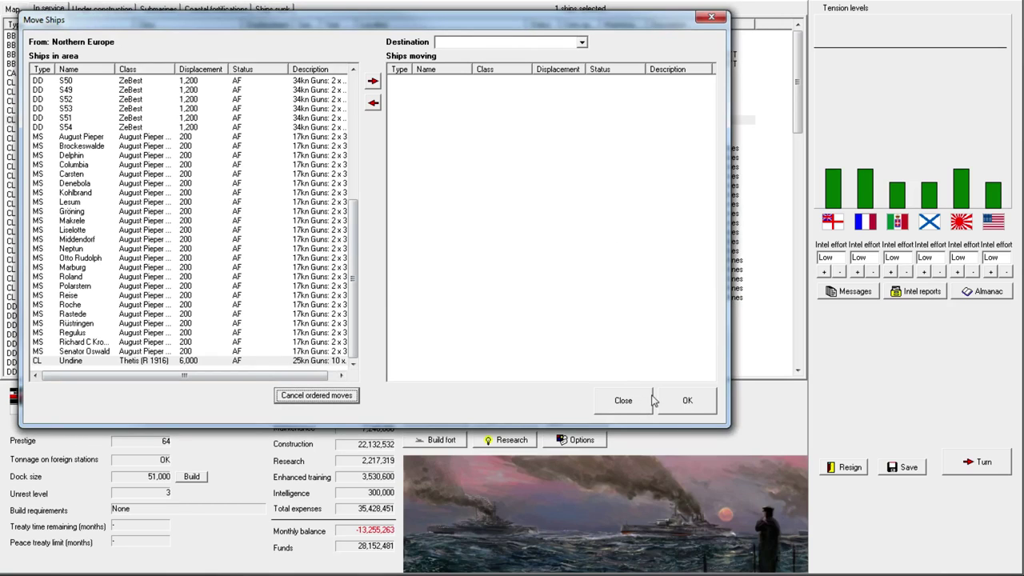
left_click(646, 408)
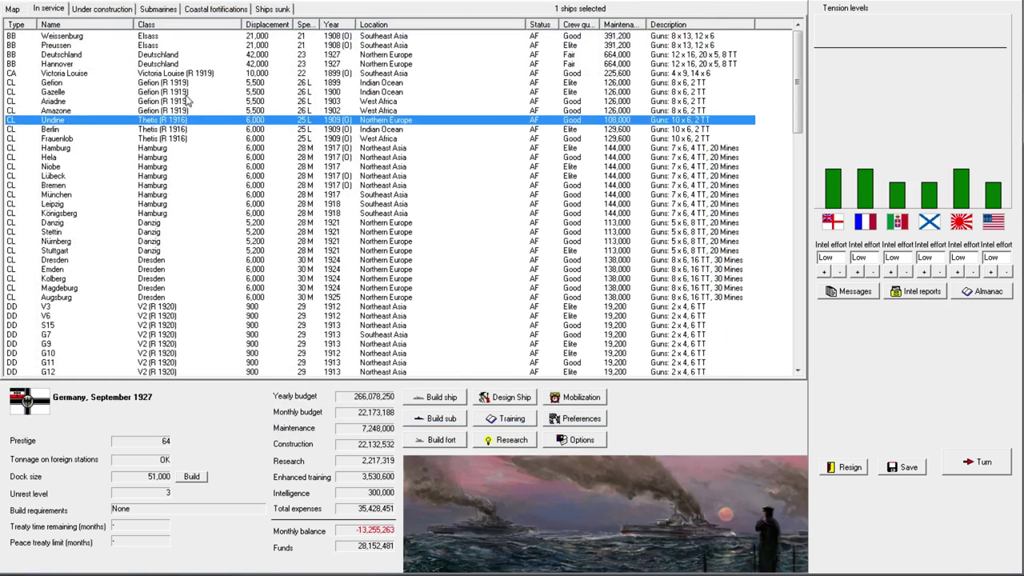
left_click(182, 84)
left_click(169, 120)
Step: Open the Gefion-class rebuild design, accept the 6-inch gun upgrade, then close it
left_click(173, 84)
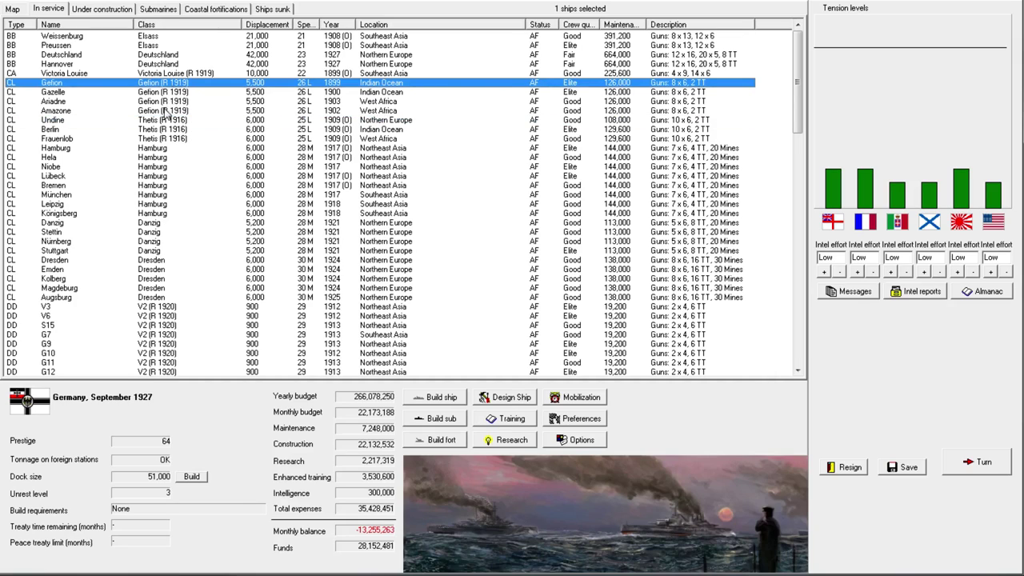
left_click(170, 111, "shift")
right_click(176, 96)
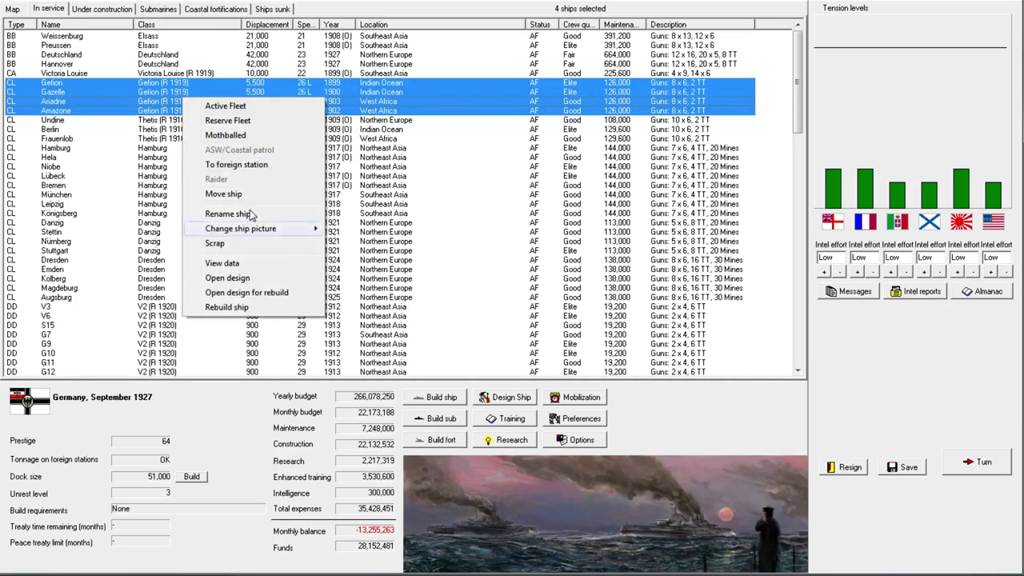
left_click(269, 288)
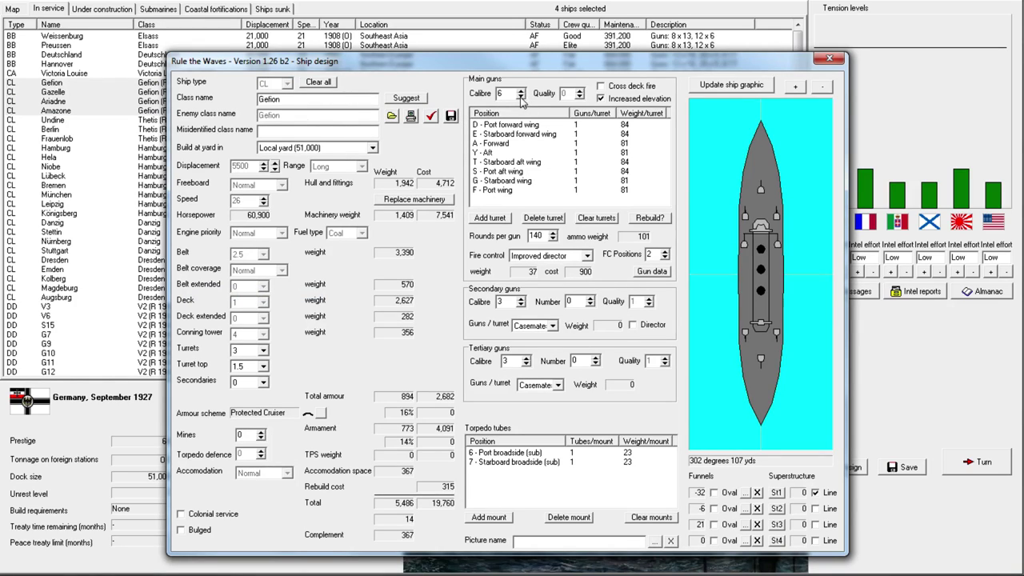
left_click(521, 96)
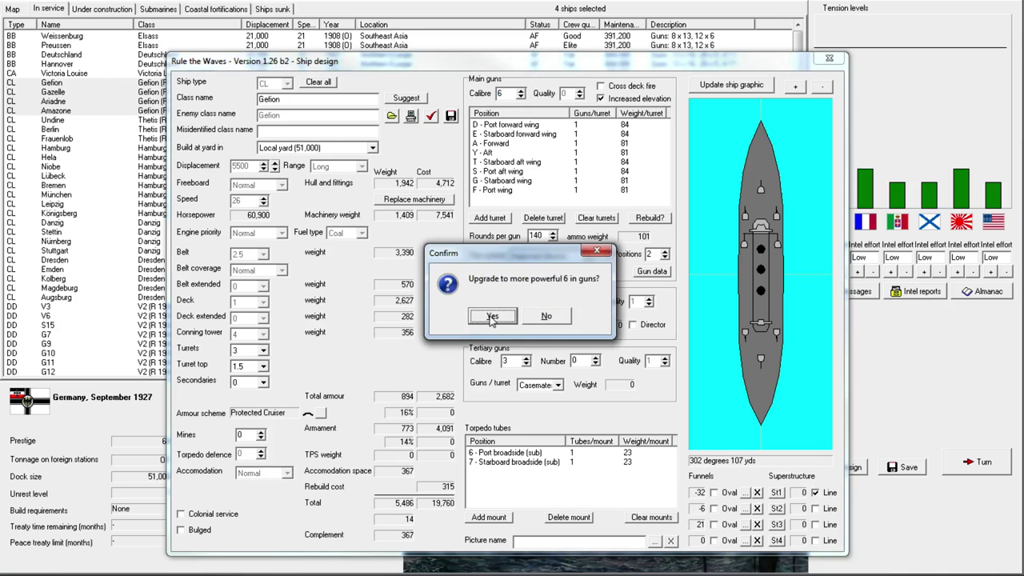
left_click(492, 318)
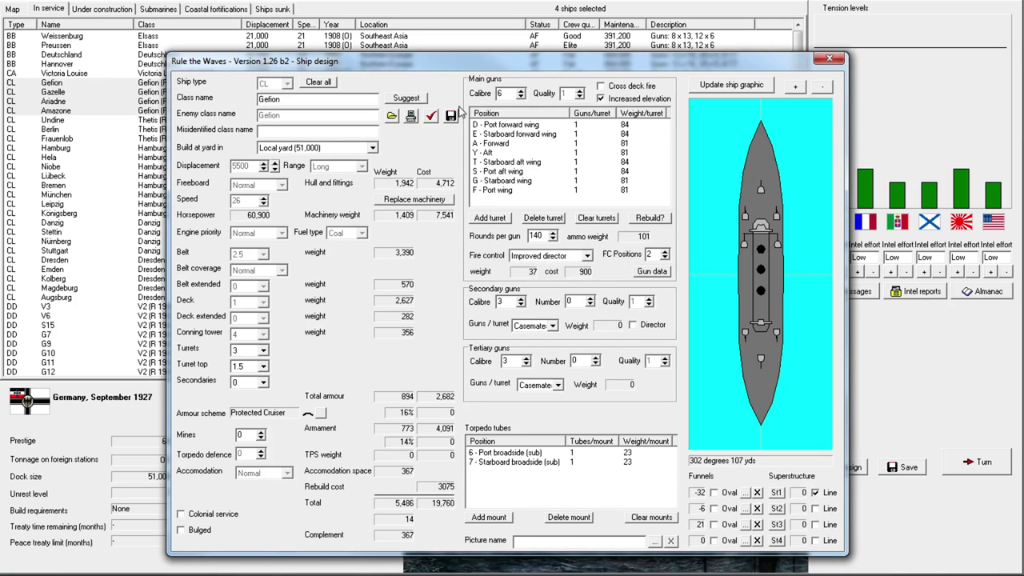
left_click(829, 59)
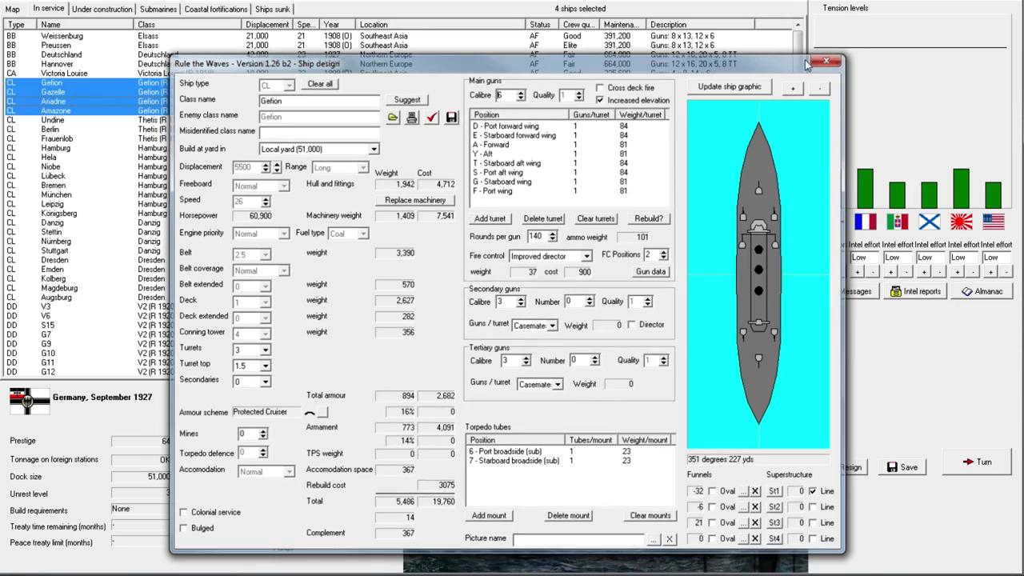
Step: Reopen the Gefion rebuild design with 6-inch main guns and review the design report
right_click(162, 91)
left_click(232, 278)
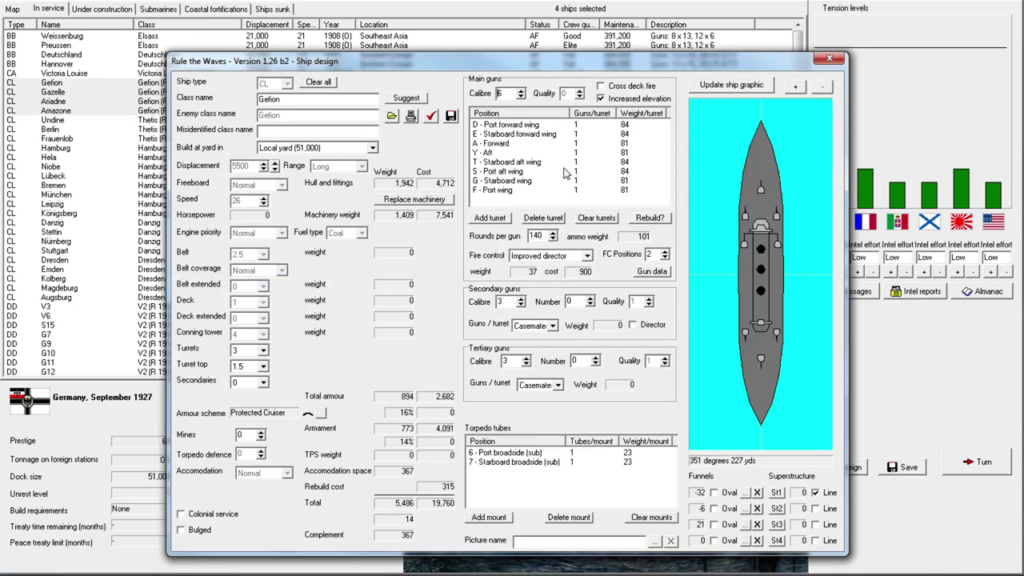
left_click(521, 89)
left_click(492, 316)
left_click(452, 117)
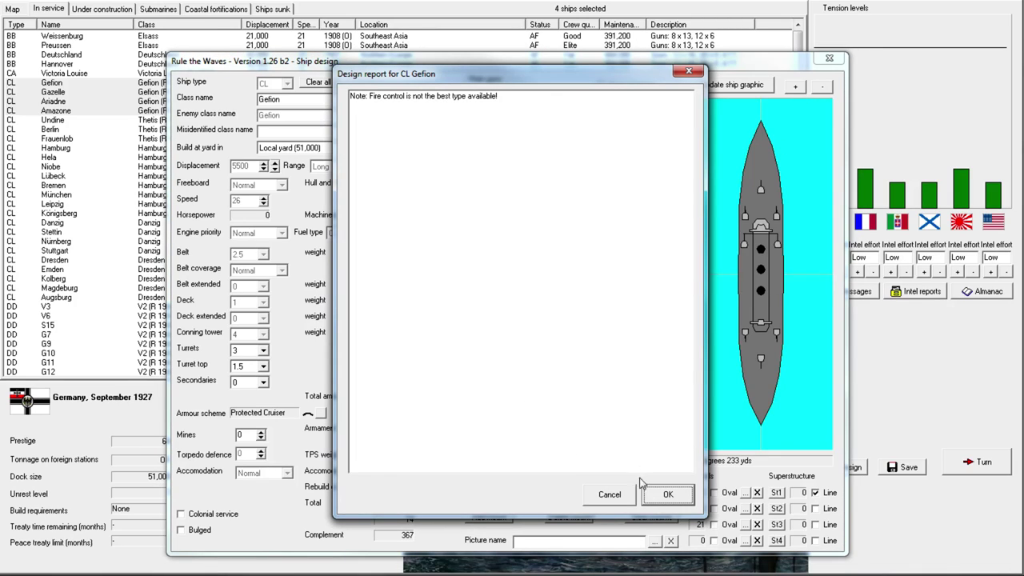
left_click(611, 495)
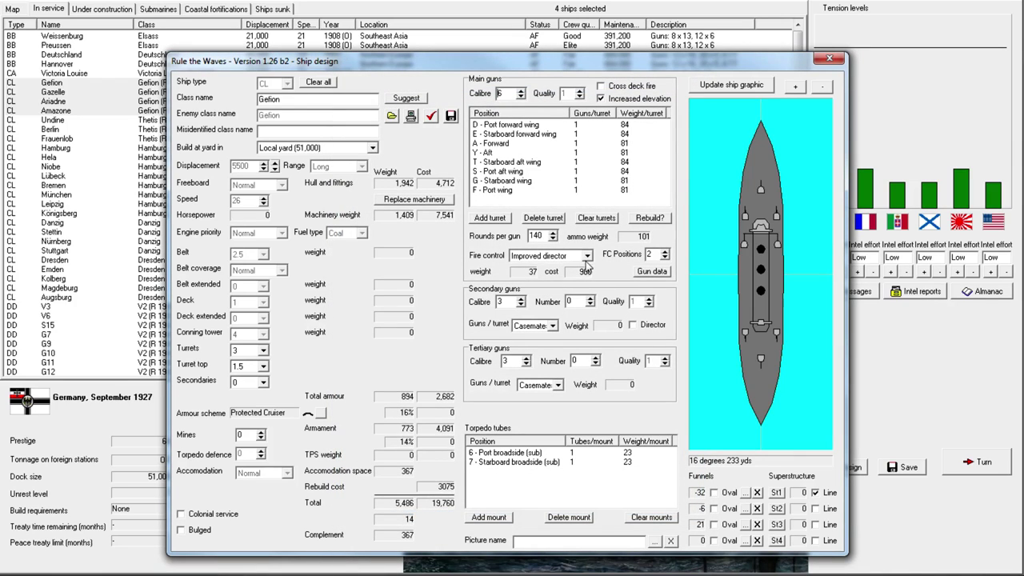
Step: Switch fire control to Advanced director, recheck the report, and save the rebuild design
left_click(587, 256)
left_click(544, 312)
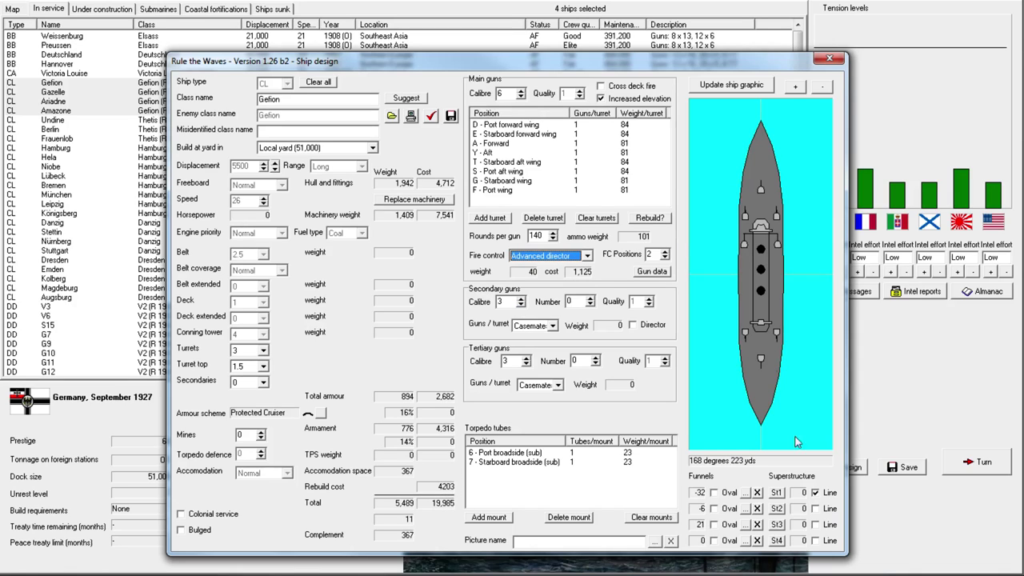
left_click(452, 116)
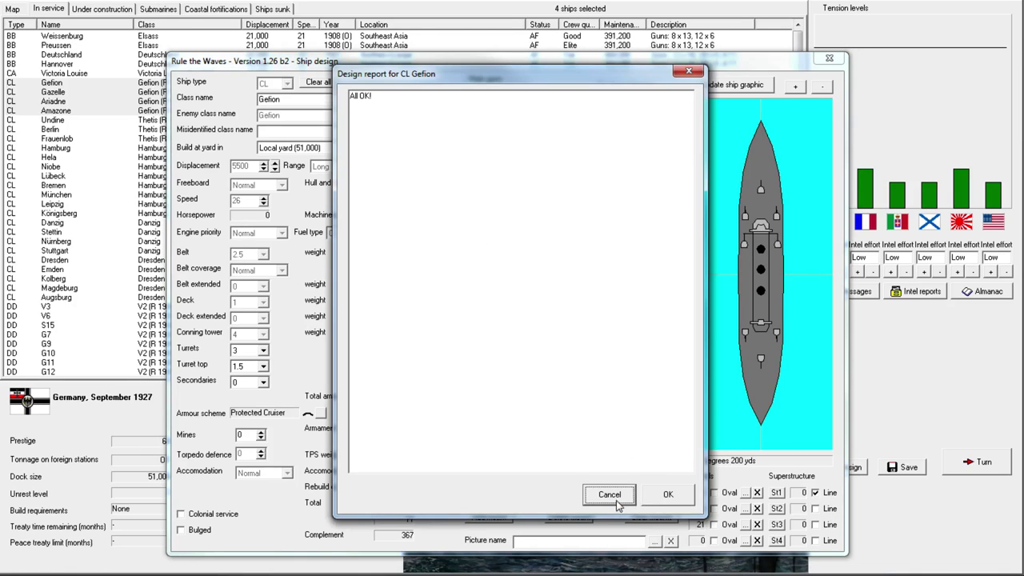
left_click(665, 494)
Step: Rebuild all four Gefion-class cruisers to the Gefion (R 1927) design and confirm
left_click(493, 310)
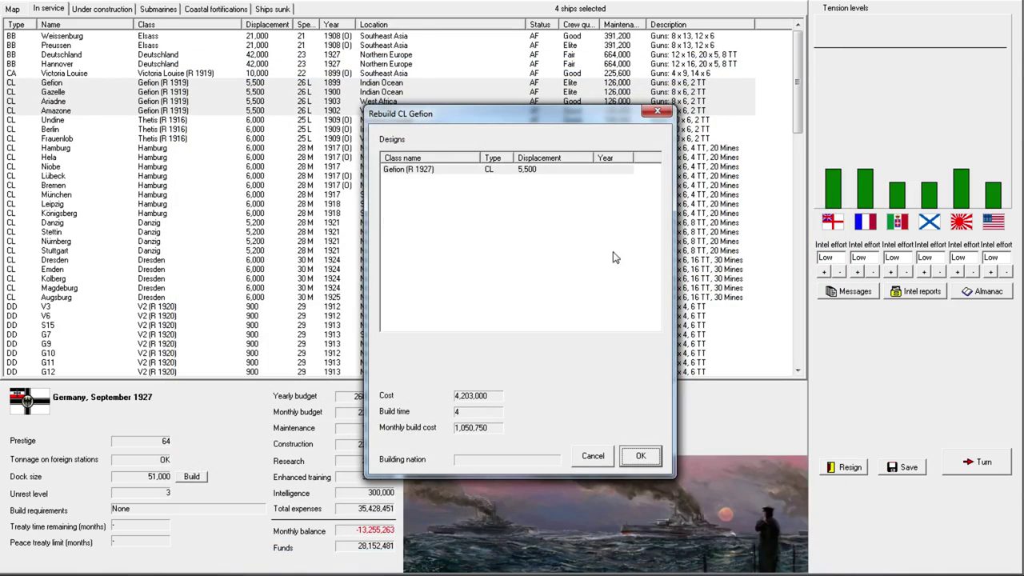
left_click(641, 455)
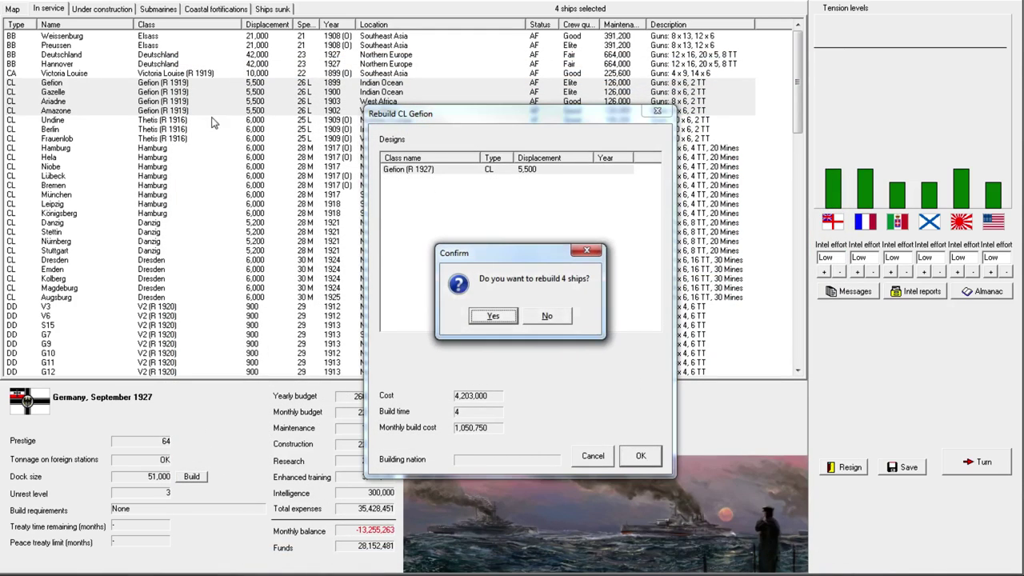
left_click(505, 317)
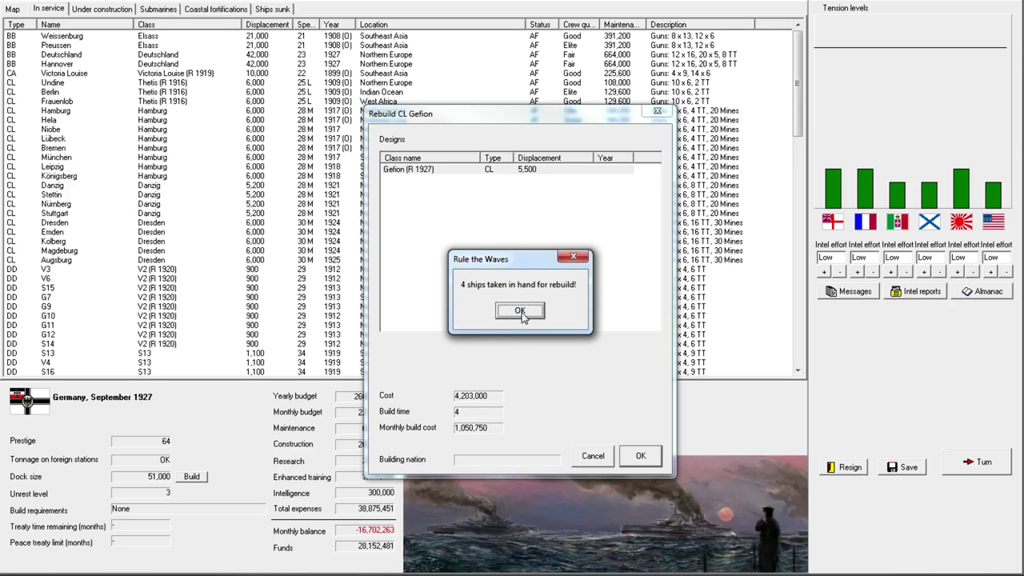
left_click(520, 312)
left_click(192, 92)
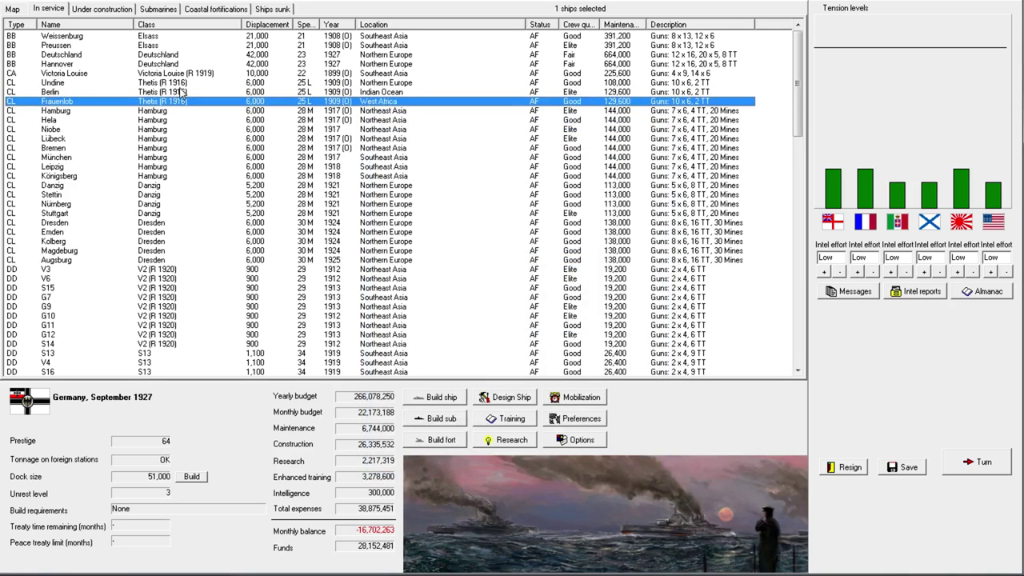
left_click(181, 83)
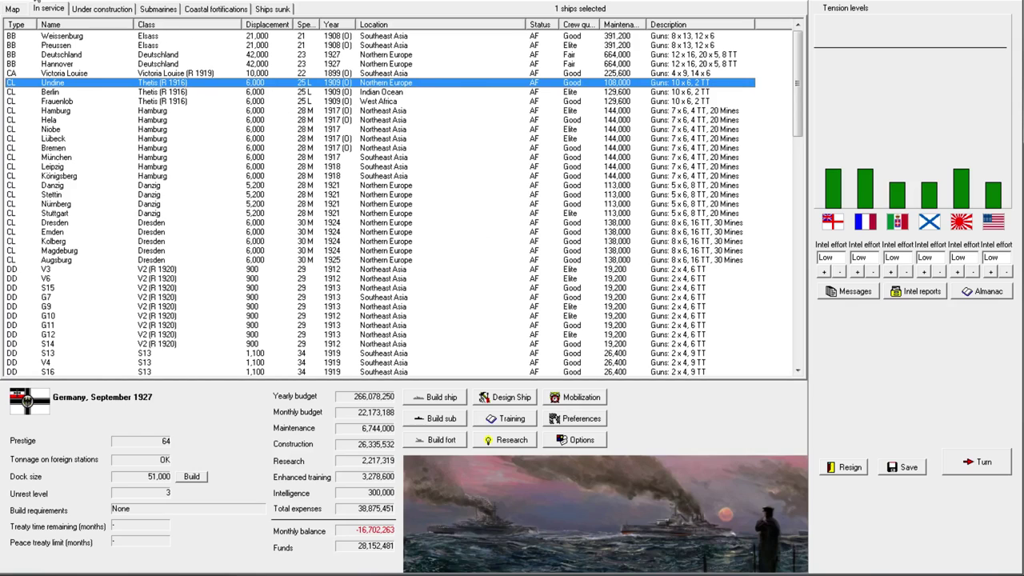
Step: Advance a month, completing Braunschweig with the best fire control, and dismiss the messages
left_click(12, 9)
scroll(480, 171, "down", 1)
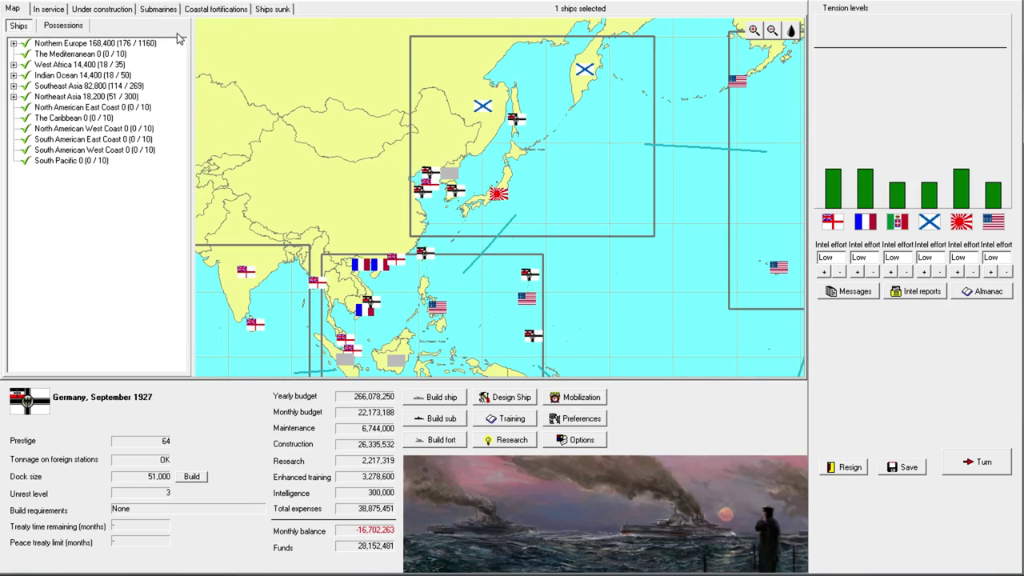
left_click(49, 9)
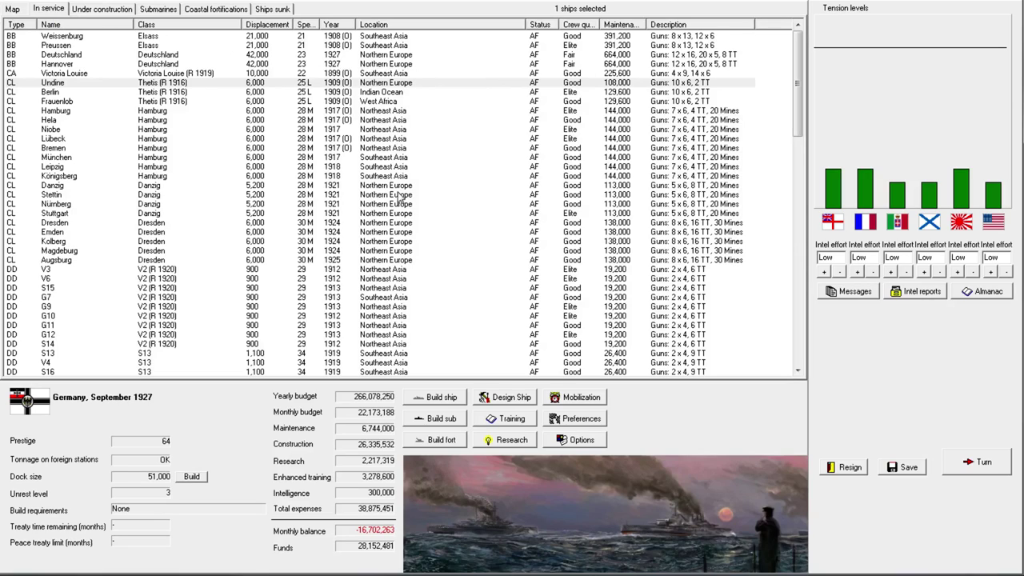
left_click(982, 463)
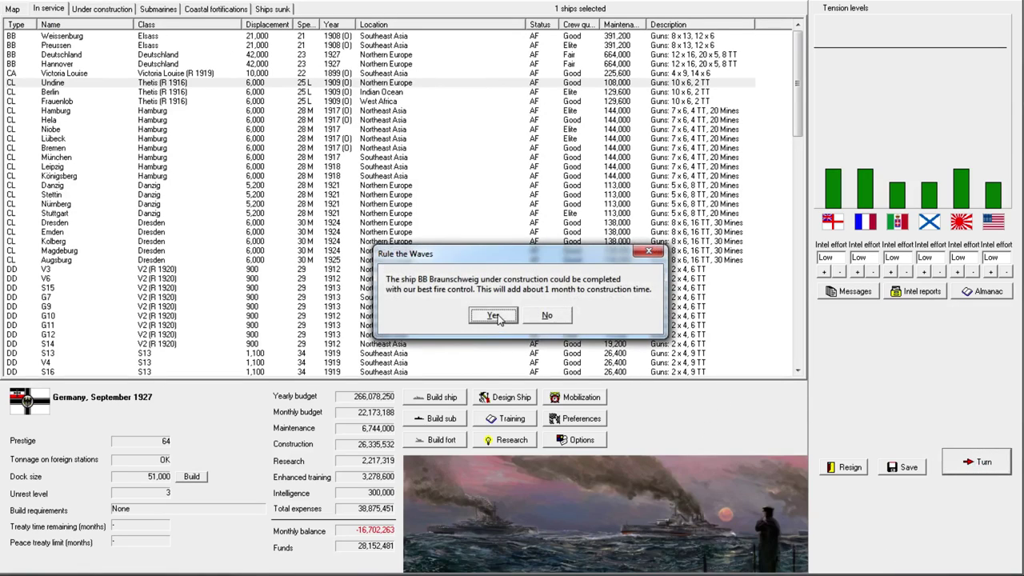
left_click(548, 317)
left_click(730, 405)
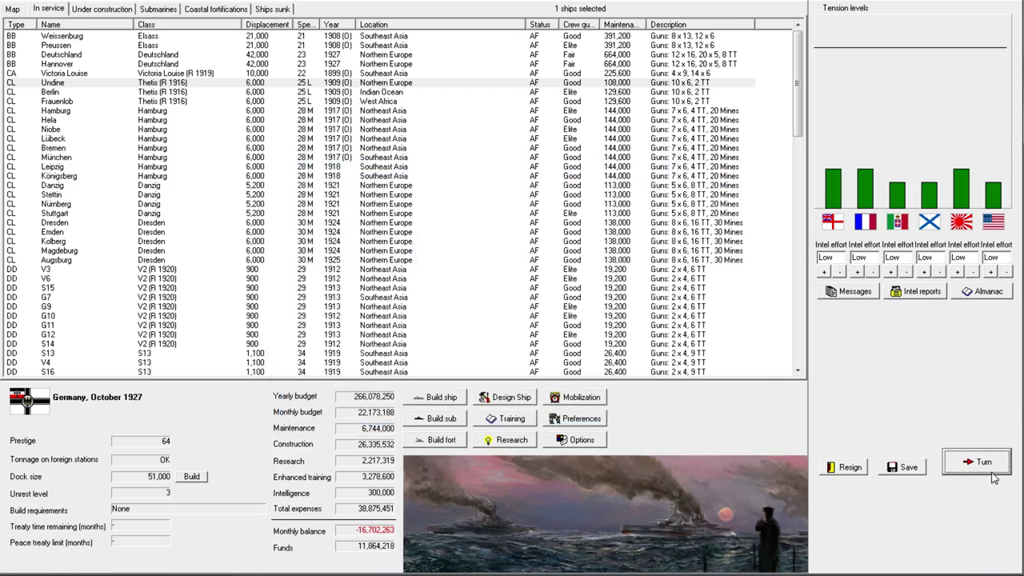
Step: Decline a further turn that would overdraw funds, then list ships under construction
left_click(982, 464)
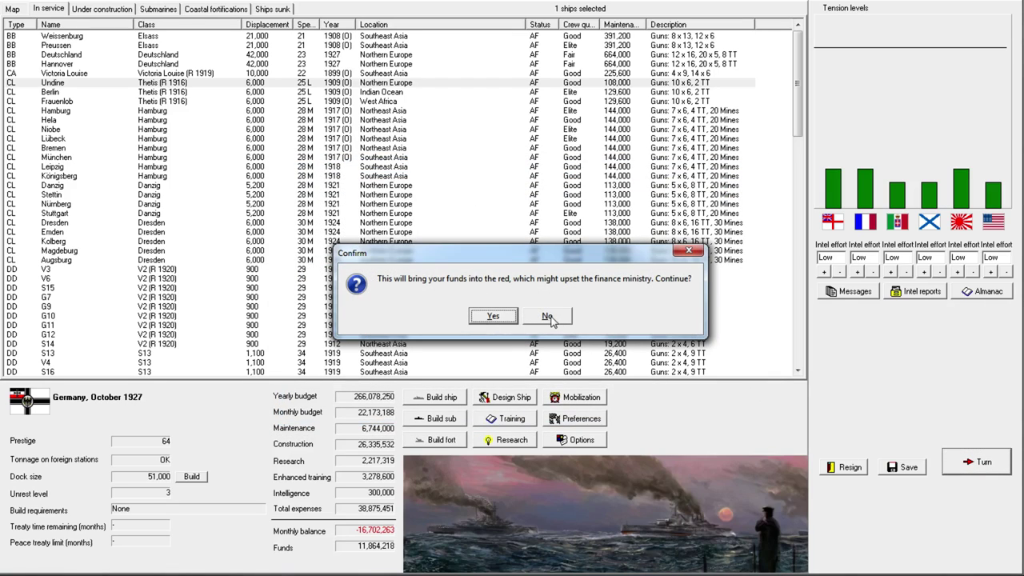
left_click(549, 318)
left_click(102, 10)
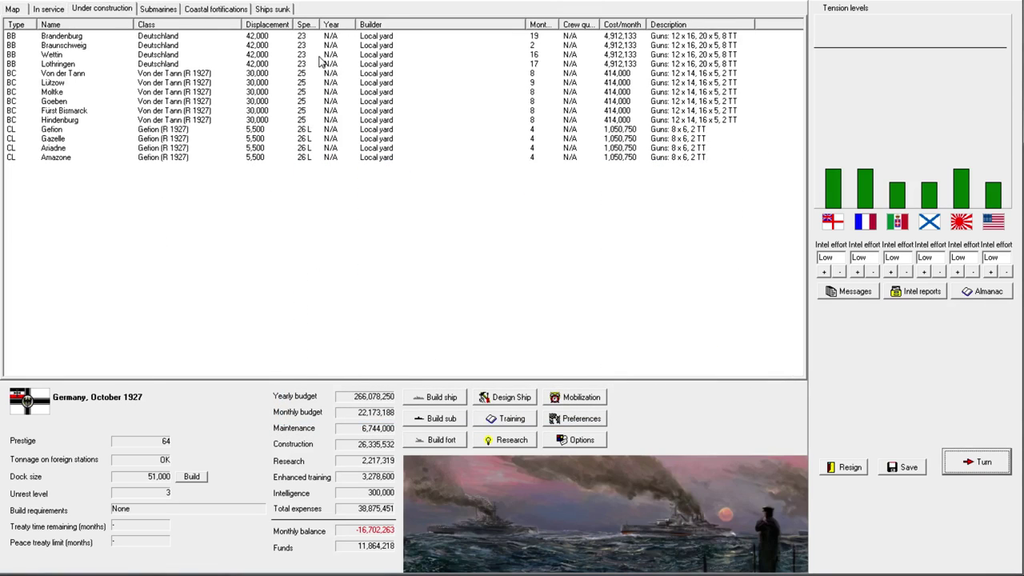
Step: Halt construction of the battleship Wettin
left_click(373, 37)
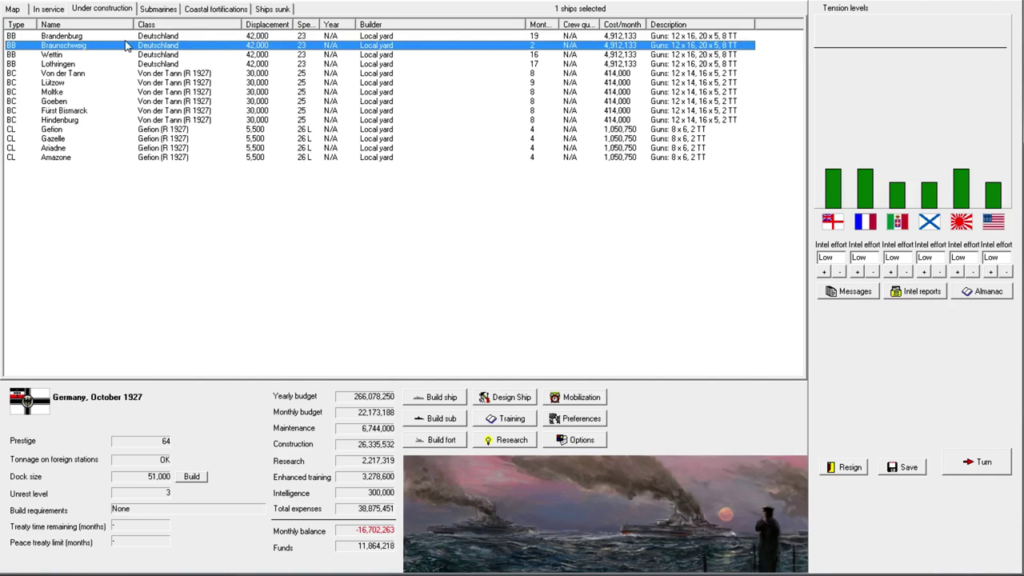
left_click(172, 54)
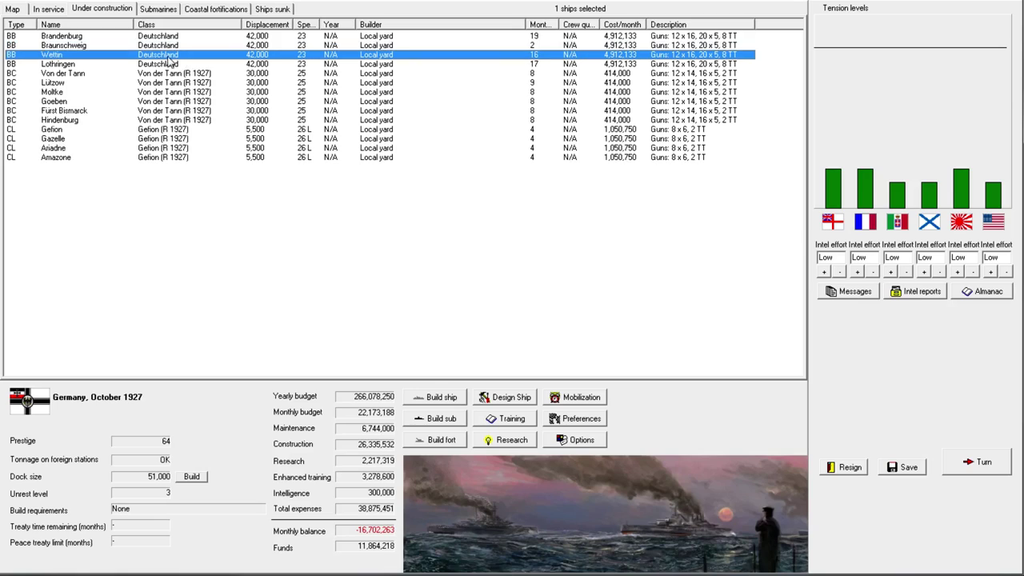
right_click(168, 55)
left_click(244, 64)
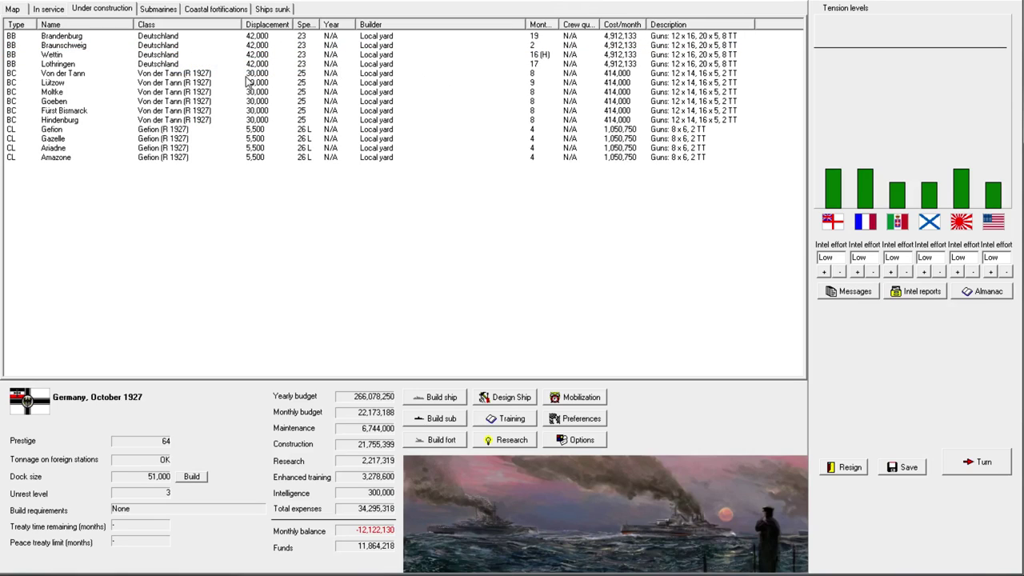
Step: Try advancing the month, refuse to let funds go negative, and return to Under construction
left_click(12, 9)
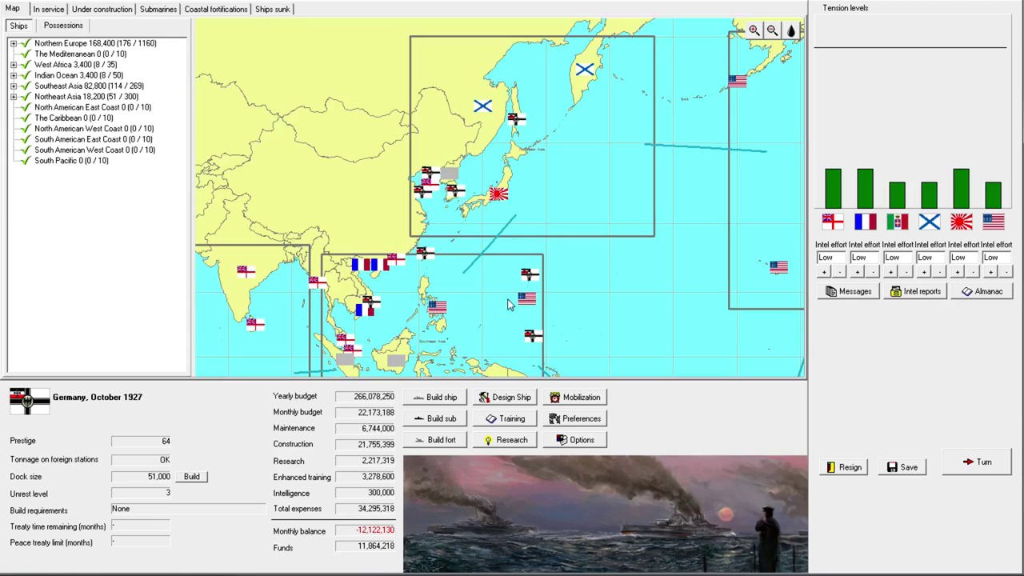
left_click(953, 471)
left_click(564, 319)
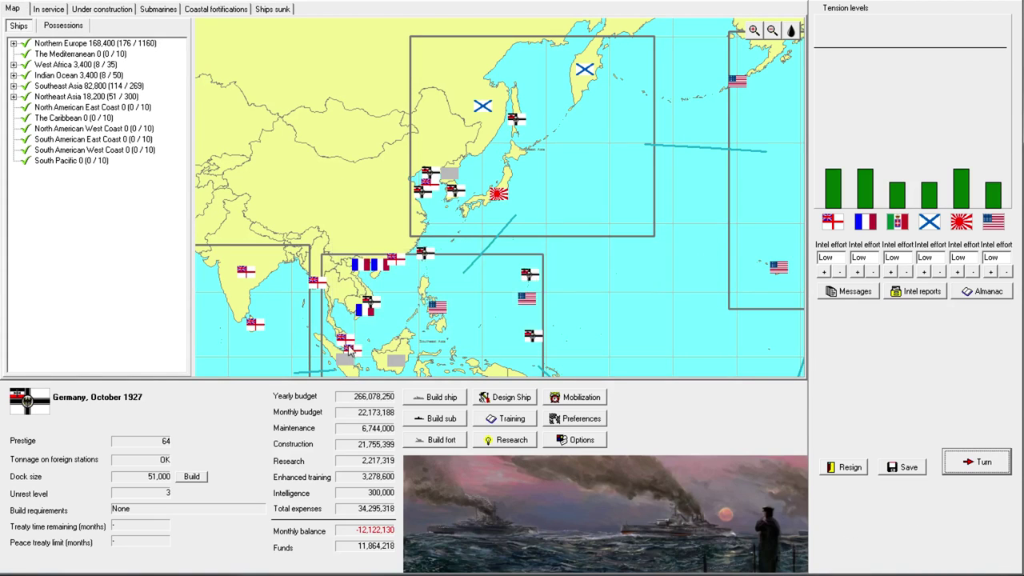
left_click(48, 9)
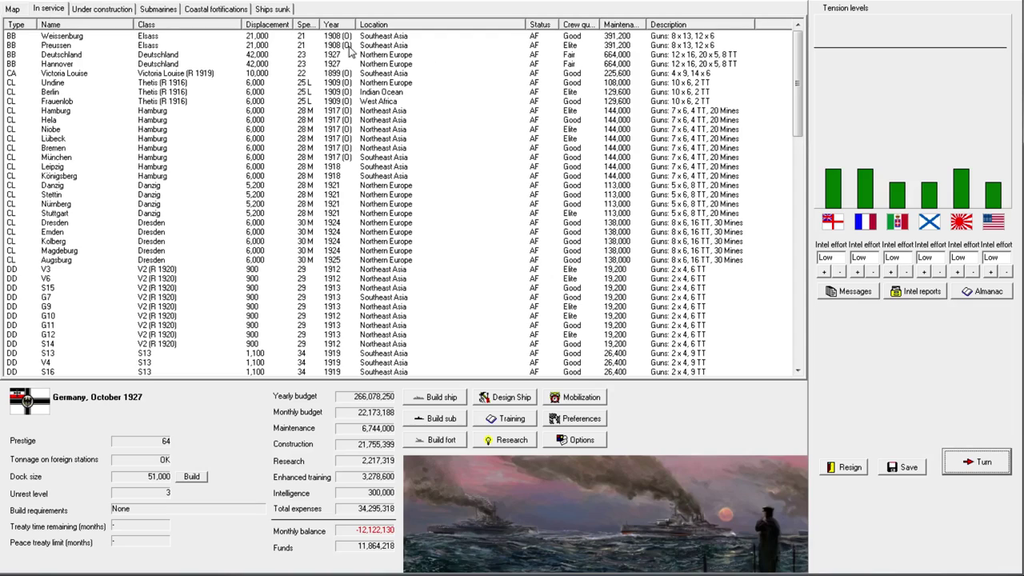
left_click(102, 9)
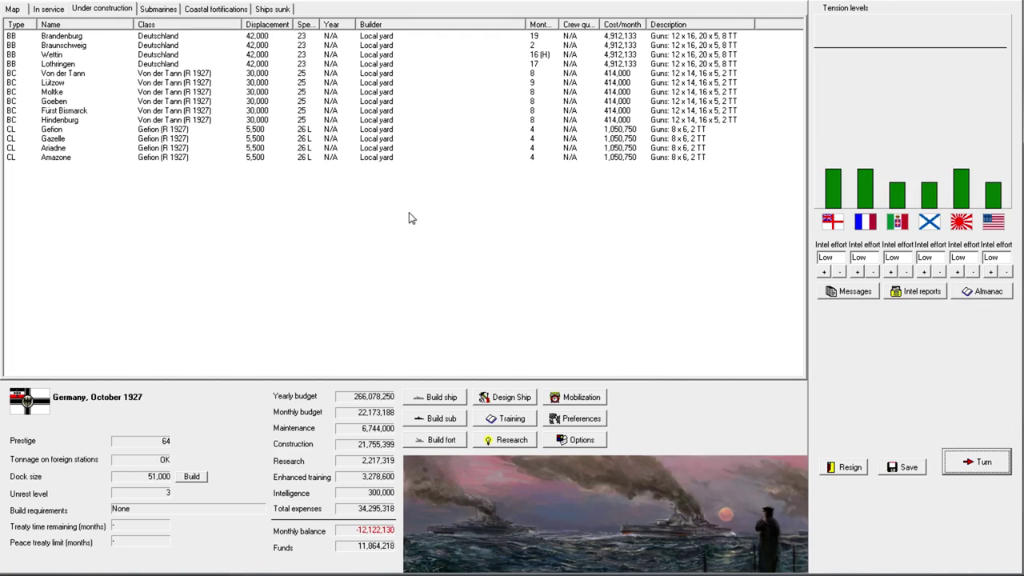
Step: Halt construction of the battleship Lothringen
left_click(385, 66)
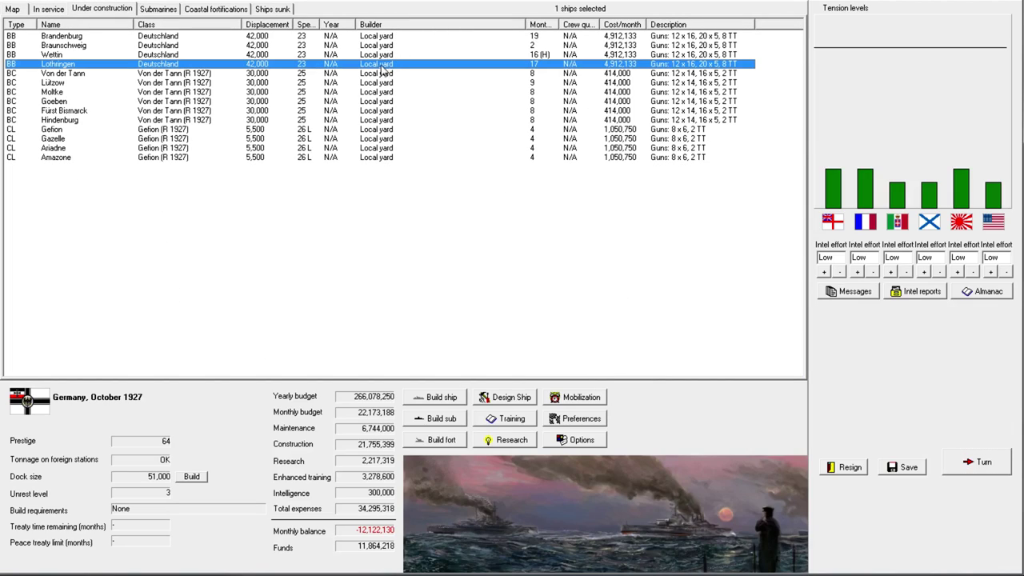
right_click(383, 70)
left_click(424, 74)
Step: Acknowledge the Submarines, ASW and Fleet tactics research advances and close the turn messages
left_click(974, 463)
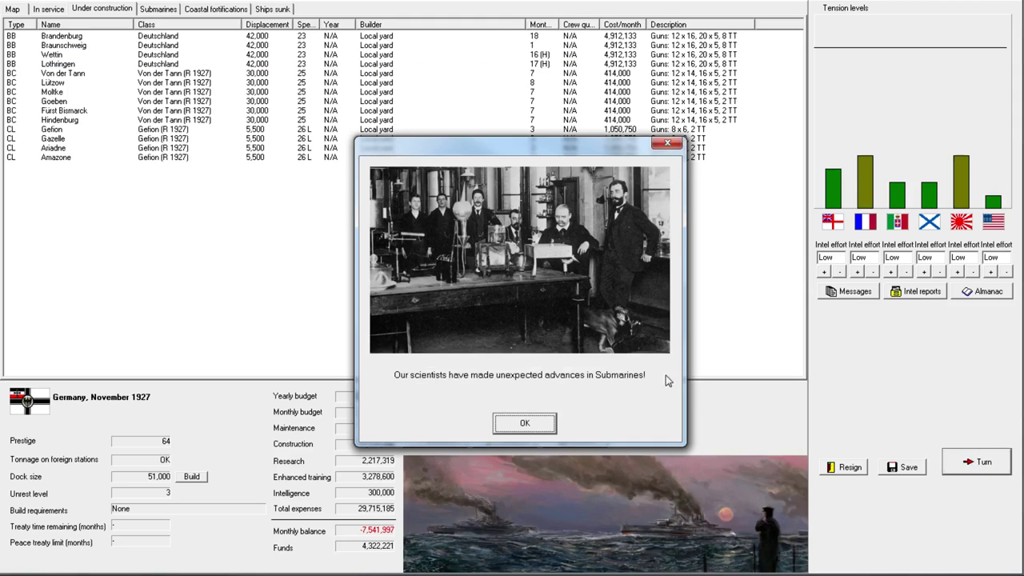
left_click(526, 431)
left_click(525, 428)
left_click(525, 425)
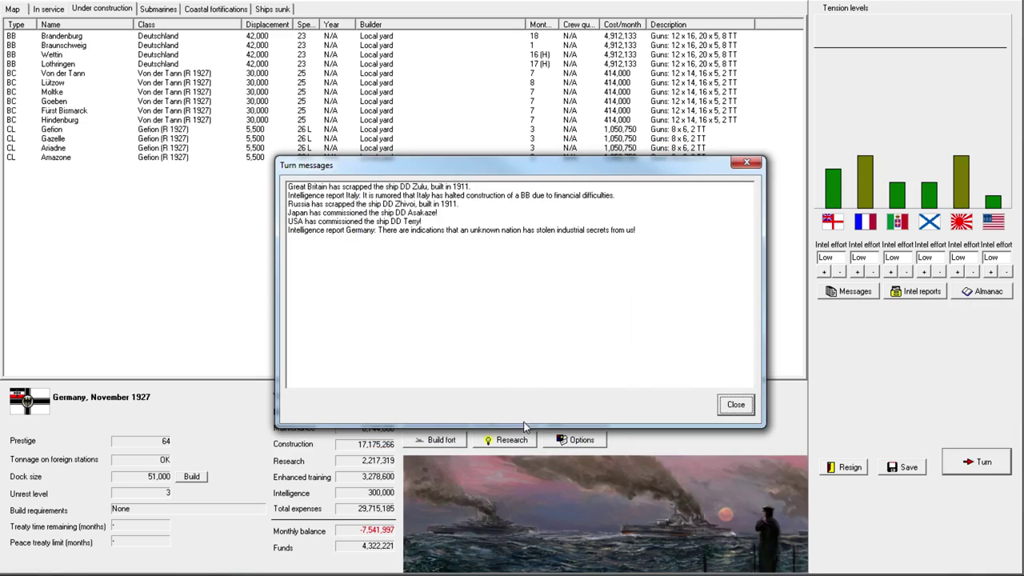
left_click(734, 407)
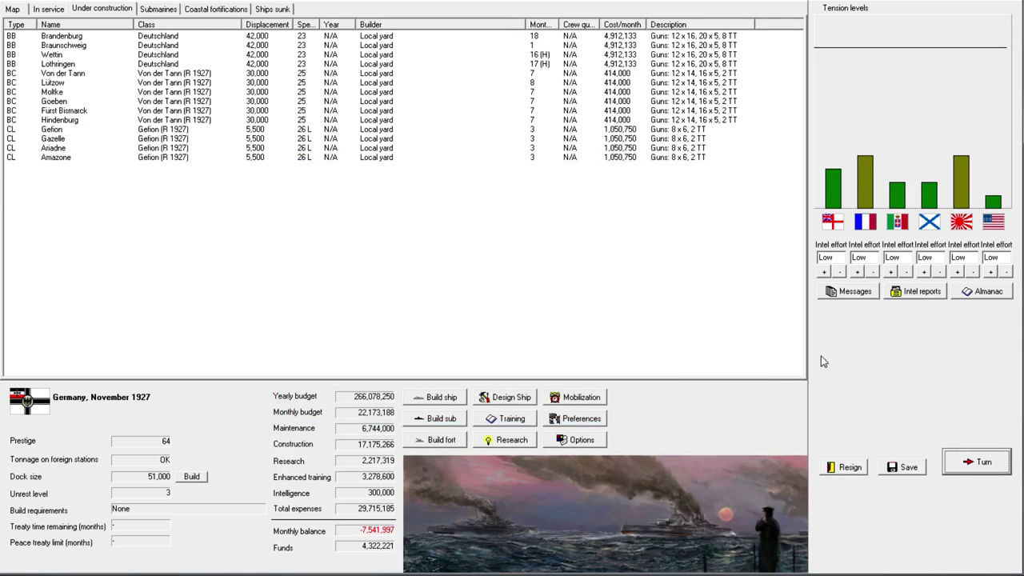
Step: Review the in-service ships, then return to the under-construction list and select Gefion
left_click(24, 9)
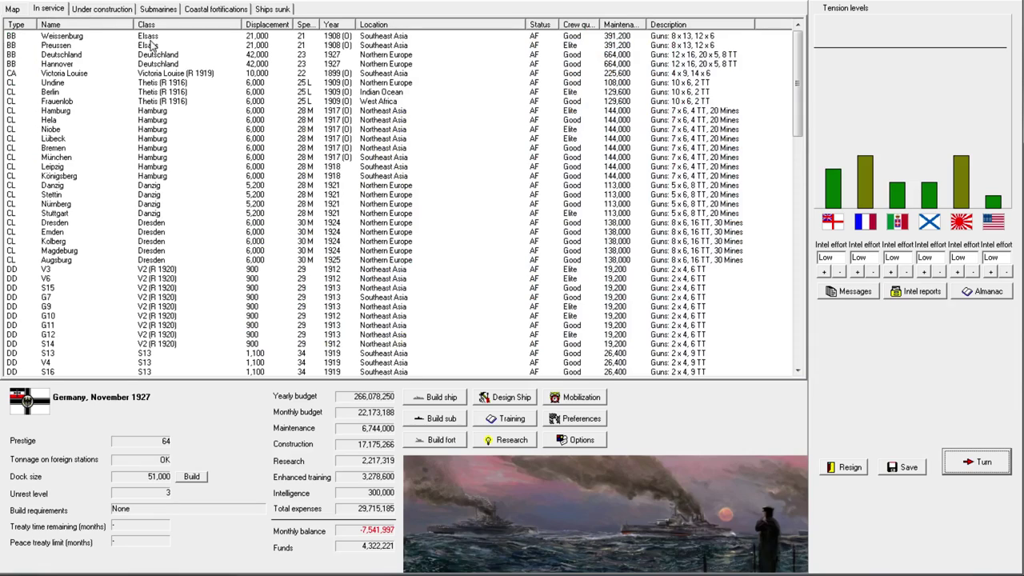
left_click_drag(162, 57, 163, 65)
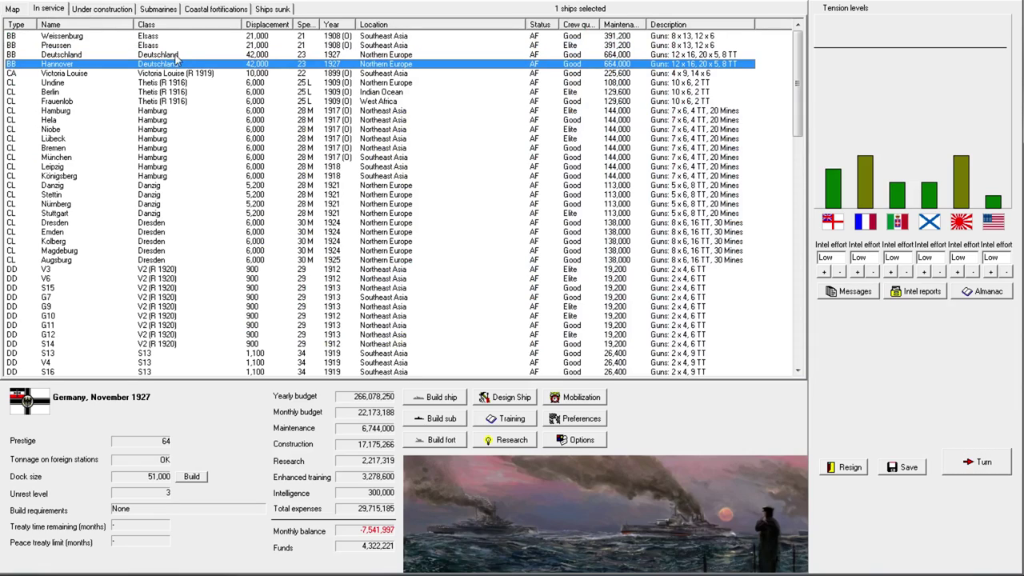
left_click(100, 9)
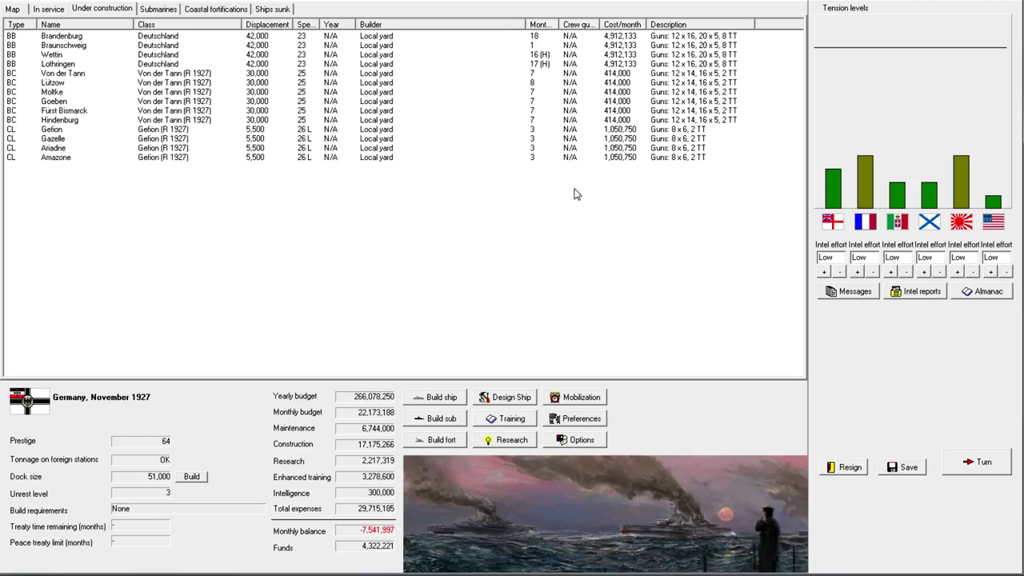
left_click(222, 132)
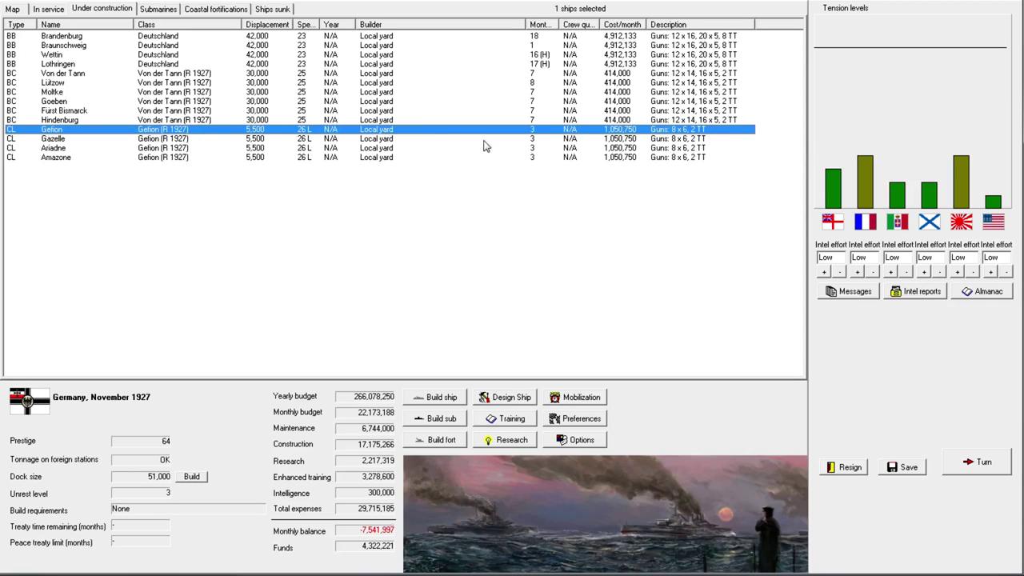
Step: Halt construction of the four Gefion-class cruisers
left_click(263, 157, "shift")
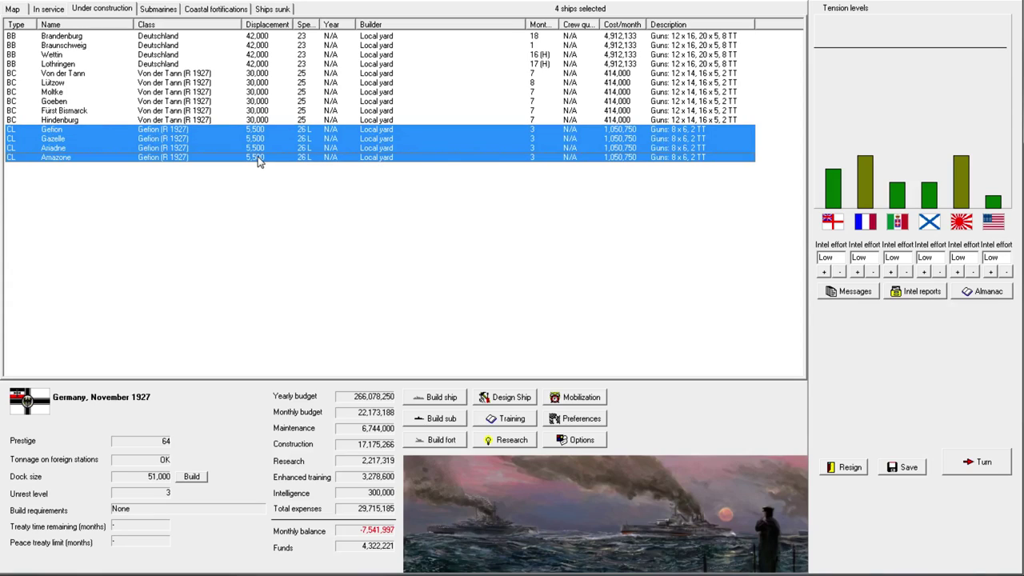
right_click(260, 156)
left_click(322, 162)
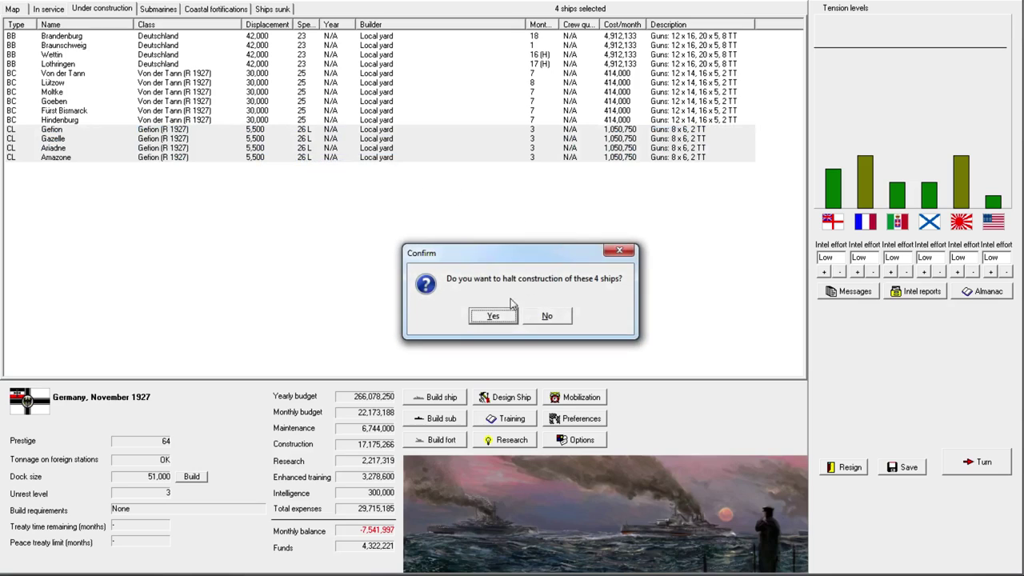
left_click(493, 317)
Step: Advance through December and January, dismissing the Braunschweig commissioning notice and turn messages
left_click(978, 463)
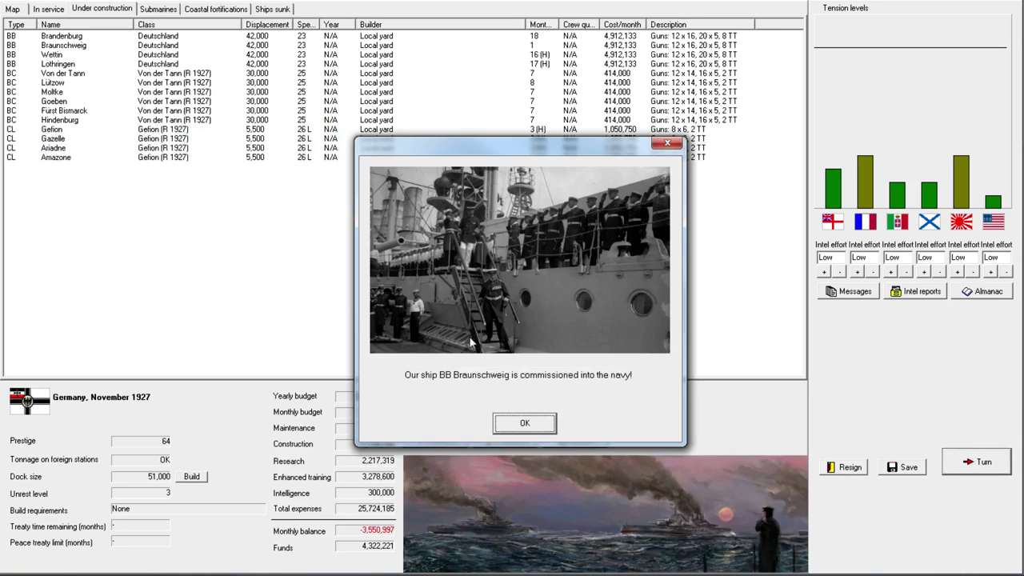
left_click(526, 423)
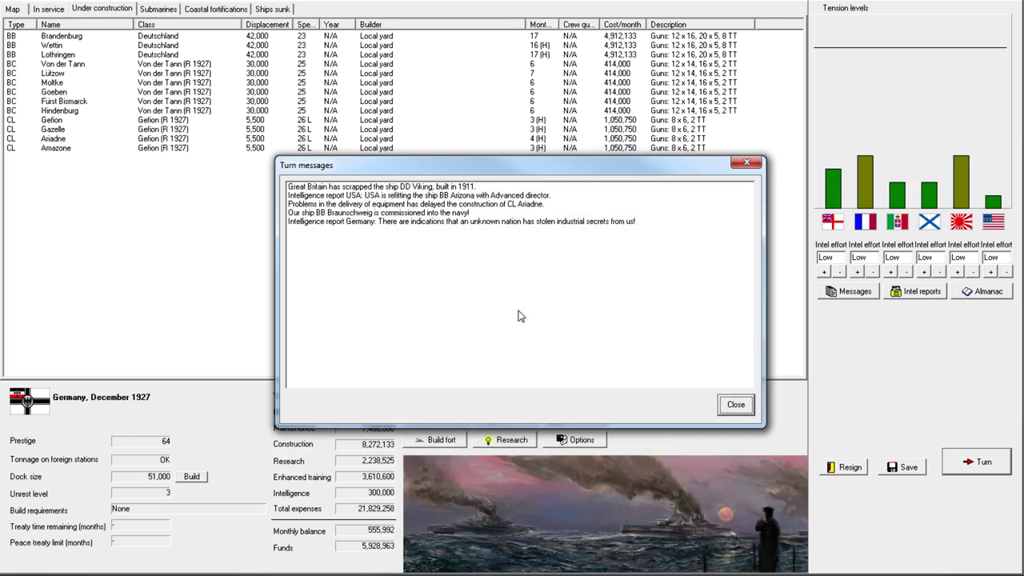
left_click(735, 404)
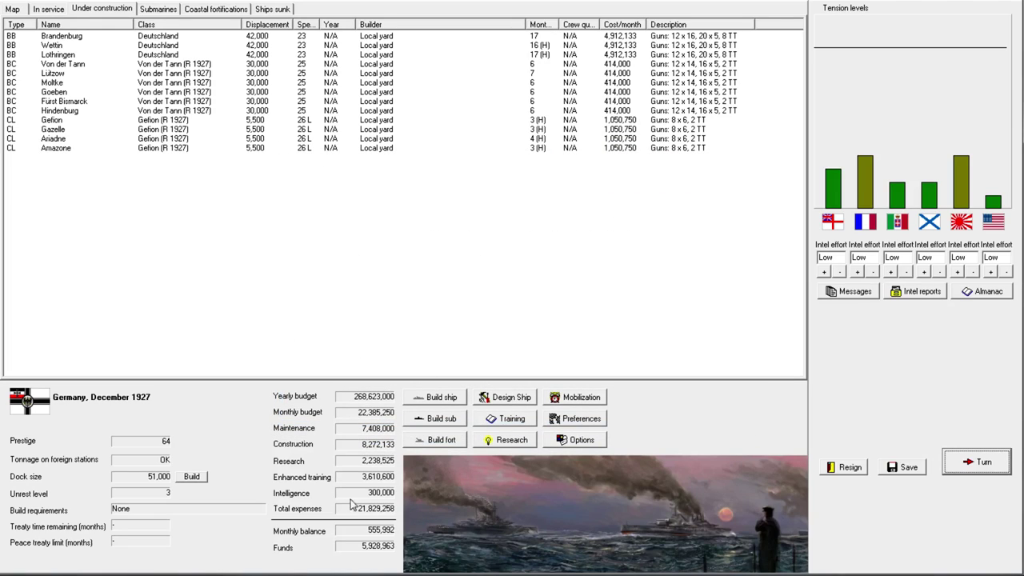
left_click(968, 468)
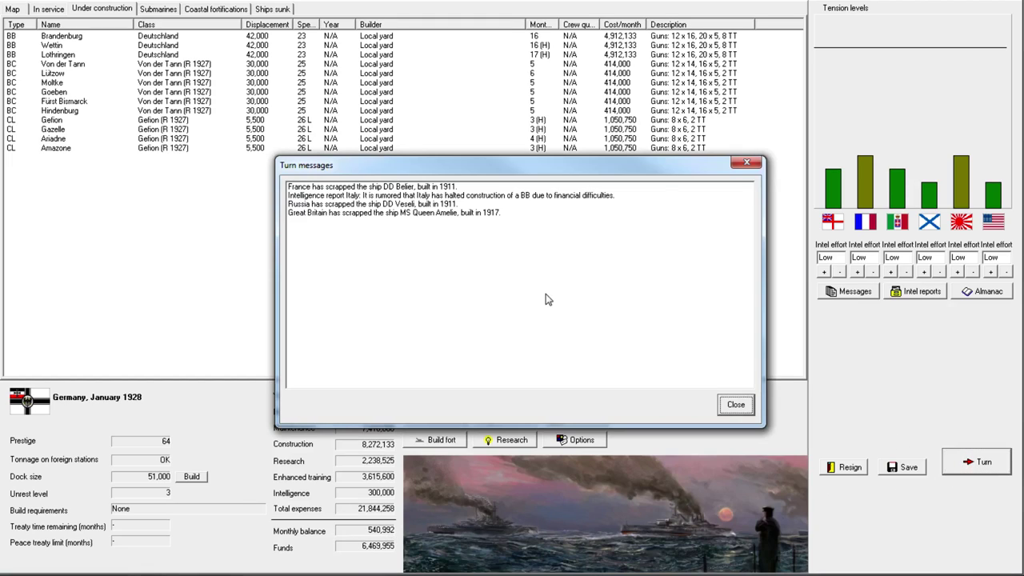
left_click(735, 404)
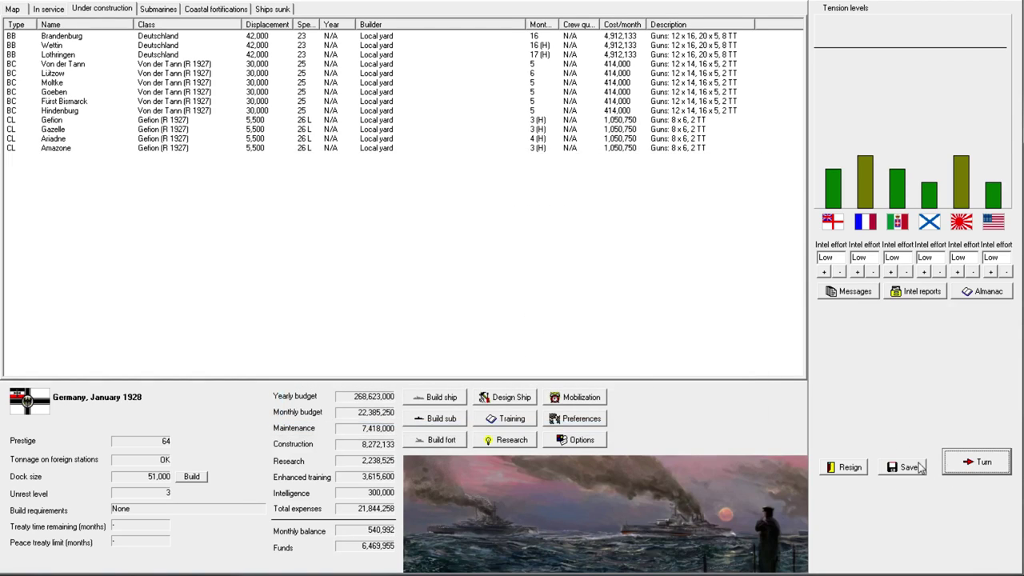
Step: Advance to February 1928 and accept buying the British Advanced preheater rights
left_click(944, 463)
left_click(352, 305)
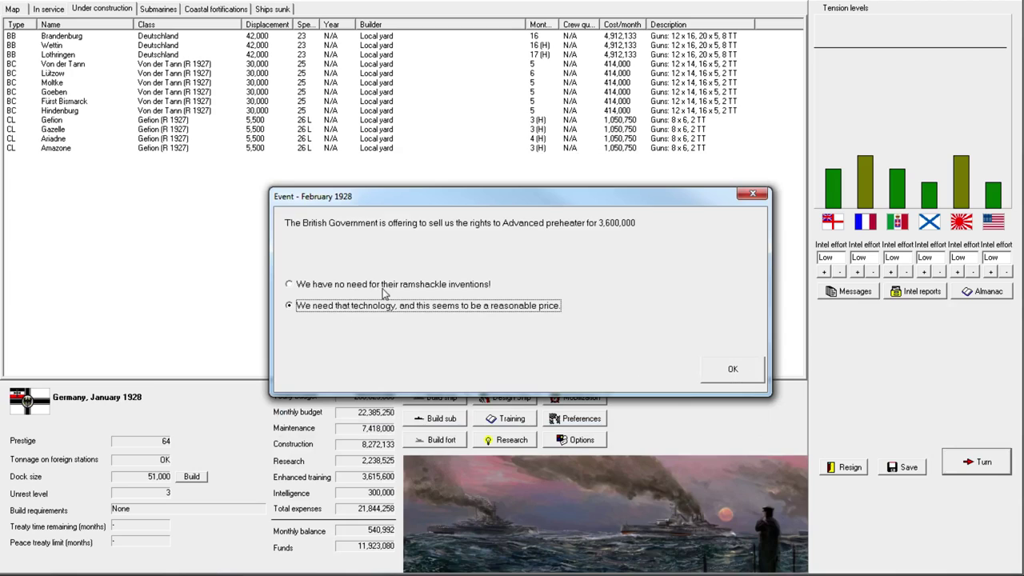
left_click(726, 375)
left_click(530, 431)
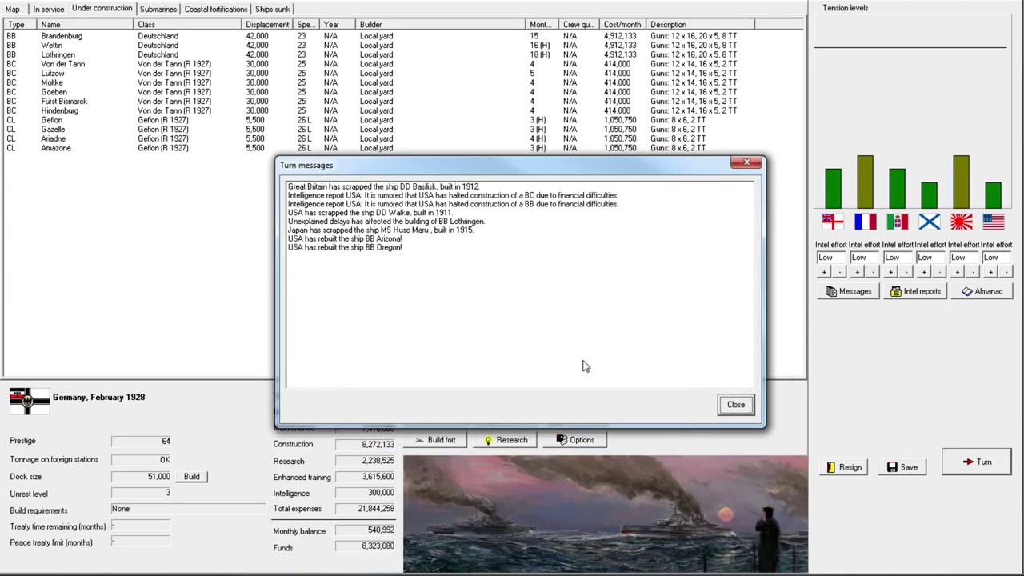
left_click(733, 405)
Step: Select cruisers Gefion and Gazelle and resume their construction
left_click(320, 139)
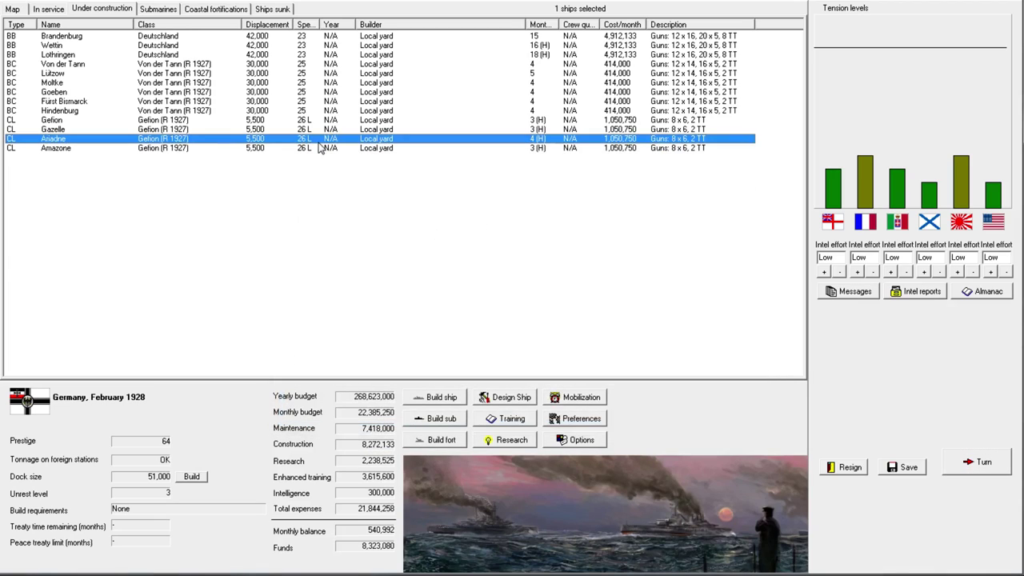
left_click(254, 120)
left_click(248, 149, "shift")
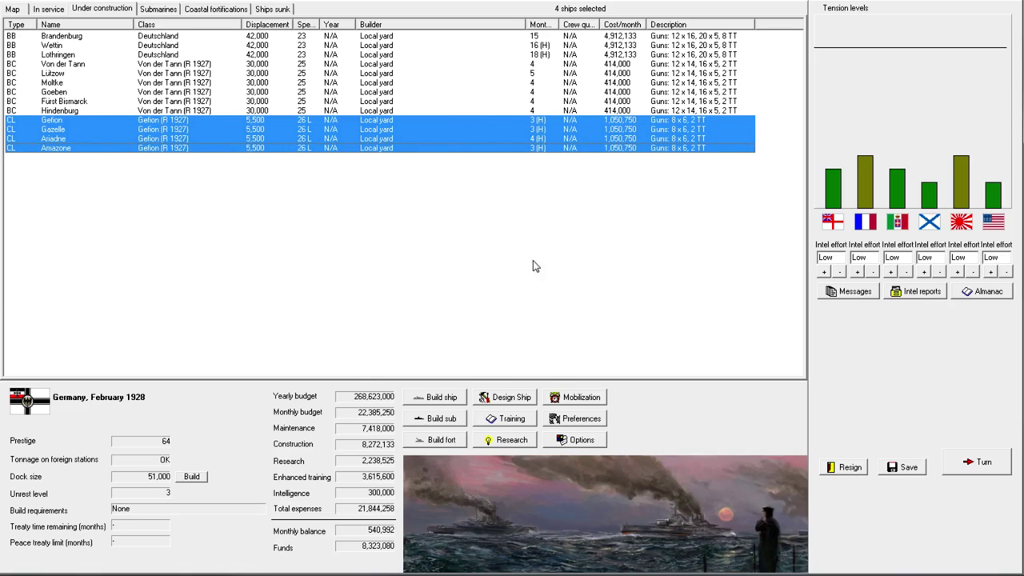
left_click(266, 120)
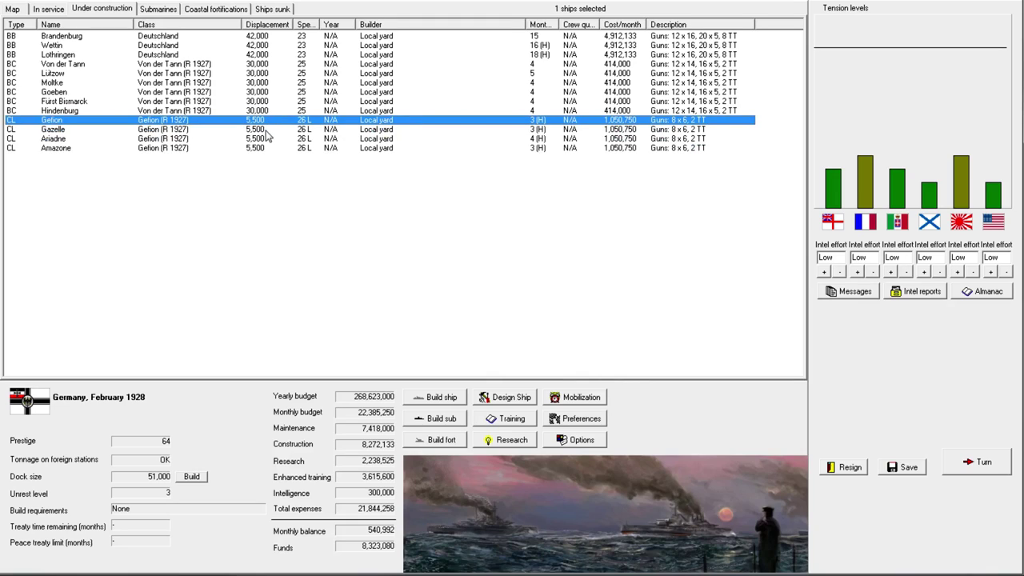
right_click(268, 129)
left_click(303, 153)
left_click(493, 315)
Step: Advance to March 1928, dismissing the Braunschweig working-up and Explosive shells notices
left_click(978, 461)
left_click(520, 429)
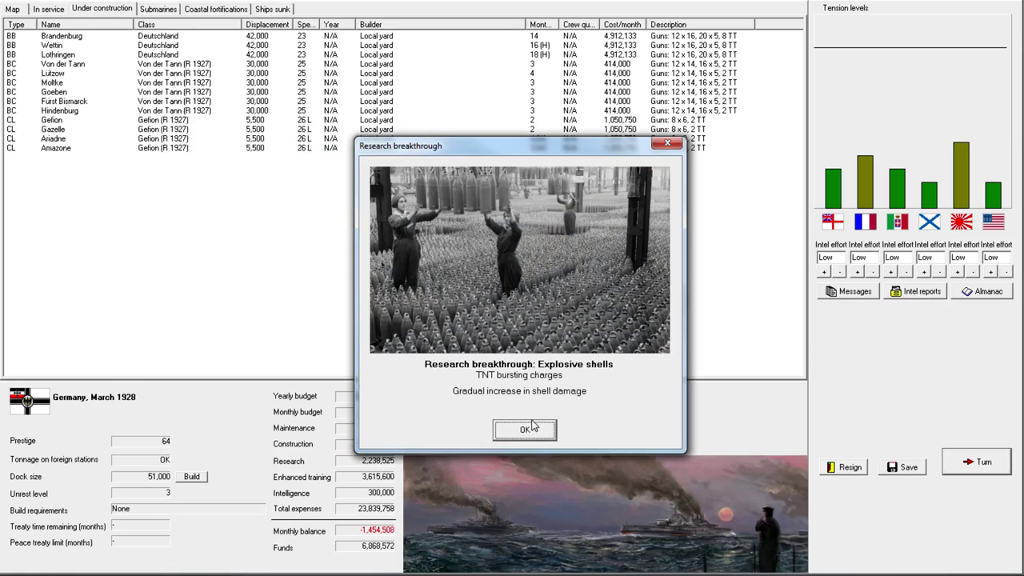
left_click(535, 428)
left_click(744, 406)
Step: Resume Lothringen, then advance to April 1928, dismissing the 8-inch gun research notice
left_click(181, 38)
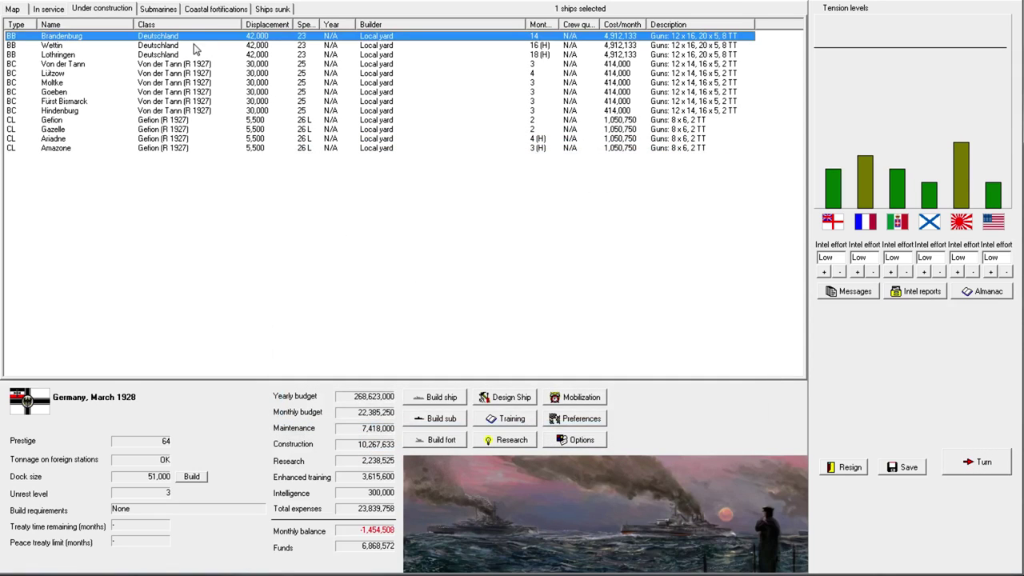
left_click(184, 56)
right_click(169, 55)
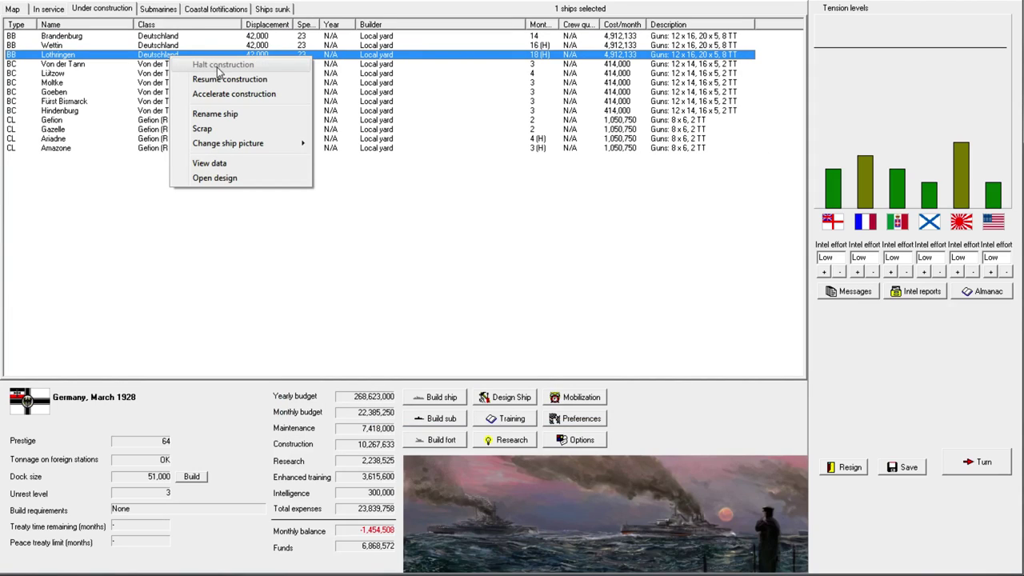
left_click(215, 79)
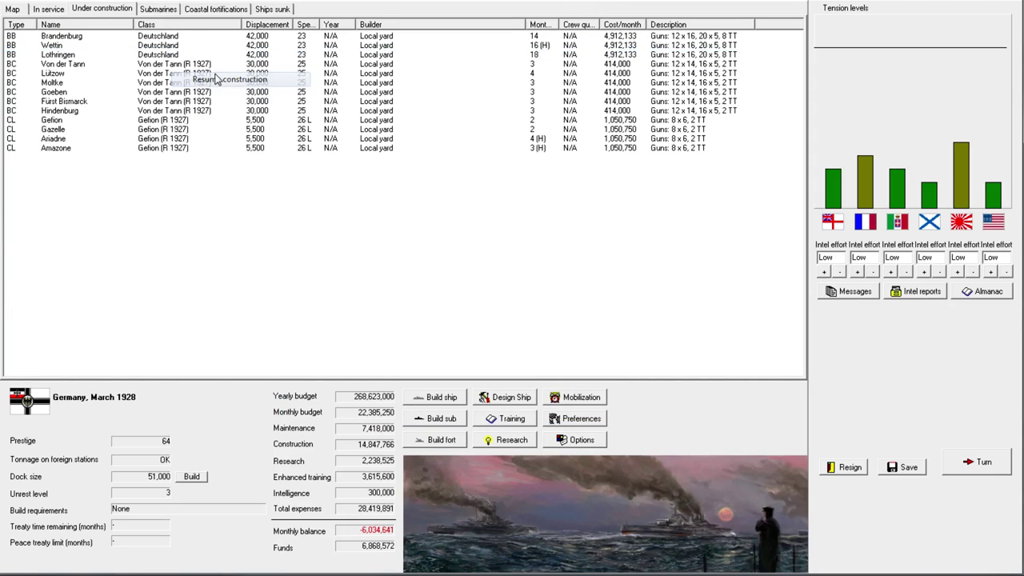
left_click(944, 468)
left_click(534, 427)
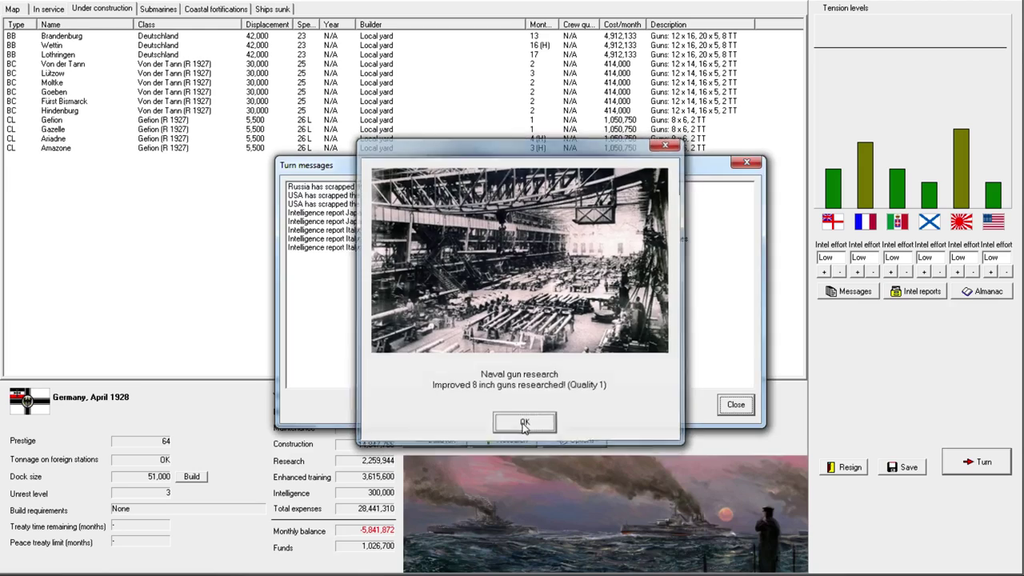
left_click(735, 408)
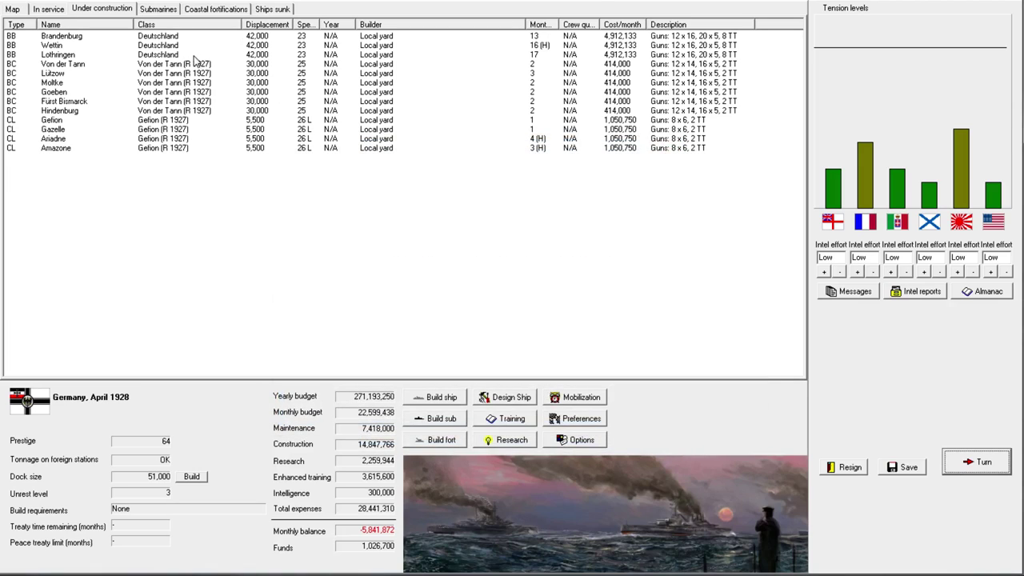
Step: Halt Lothringen's construction again
left_click(194, 56)
right_click(172, 57)
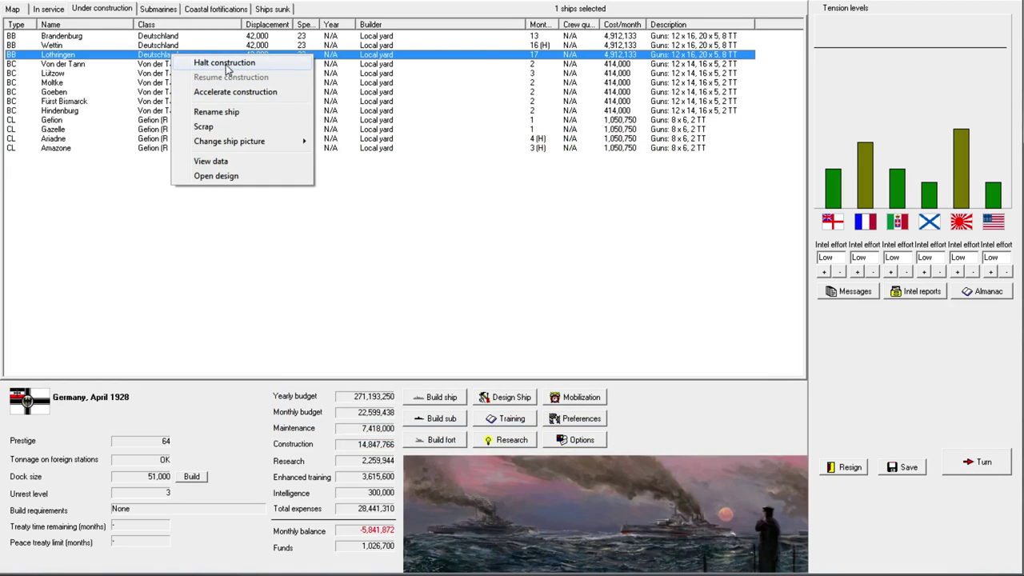
left_click(210, 63)
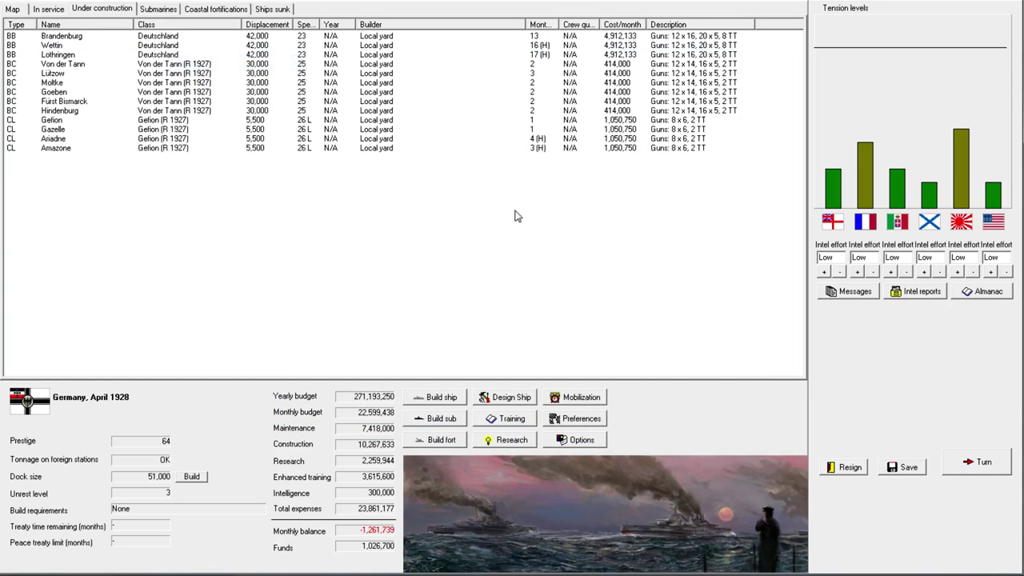
Step: Browse the cruiser rows, then halt and immediately resume the battlecruiser Lützow
left_click(382, 151)
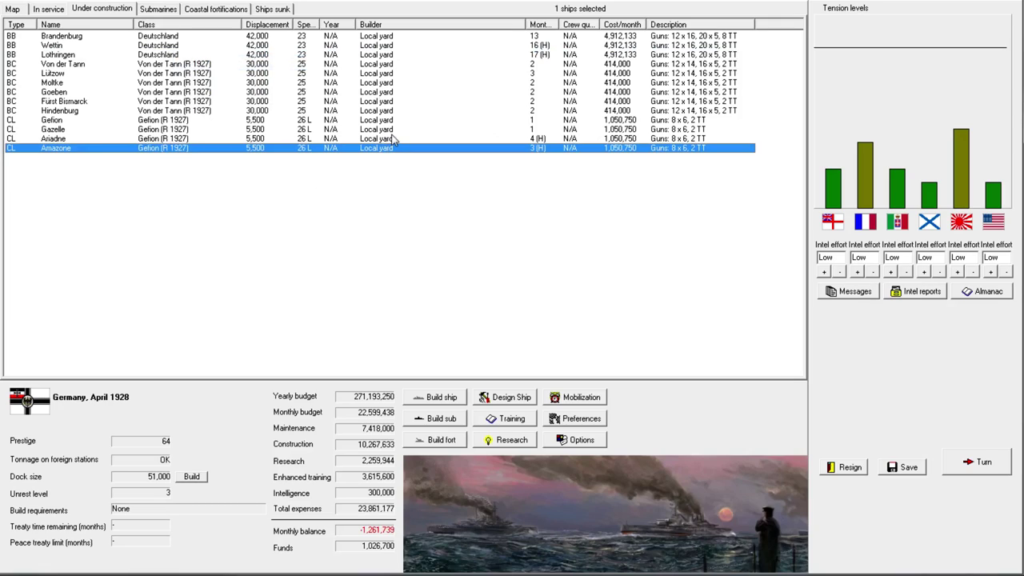
left_click(384, 140, "ctrl")
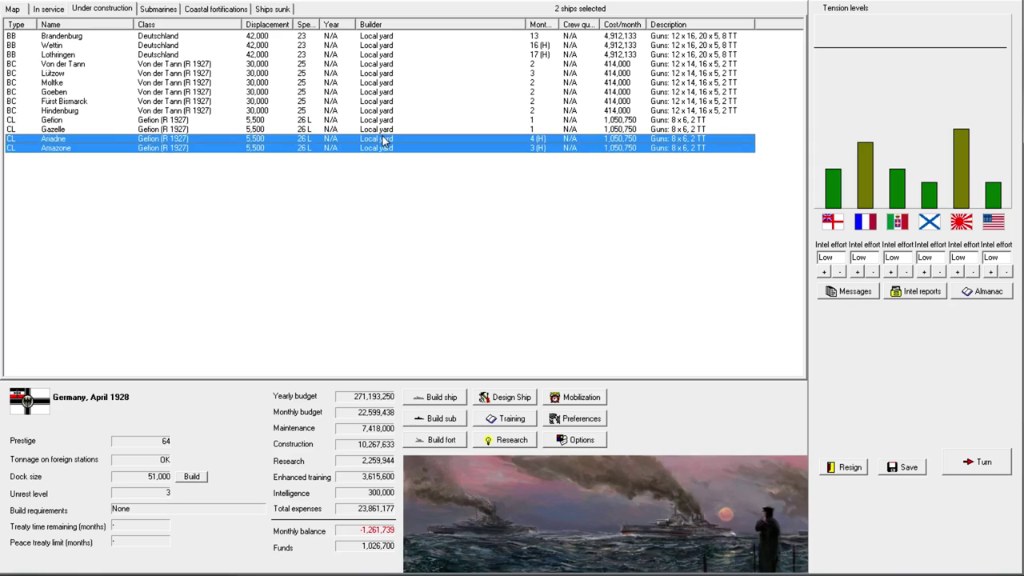
key("Up")
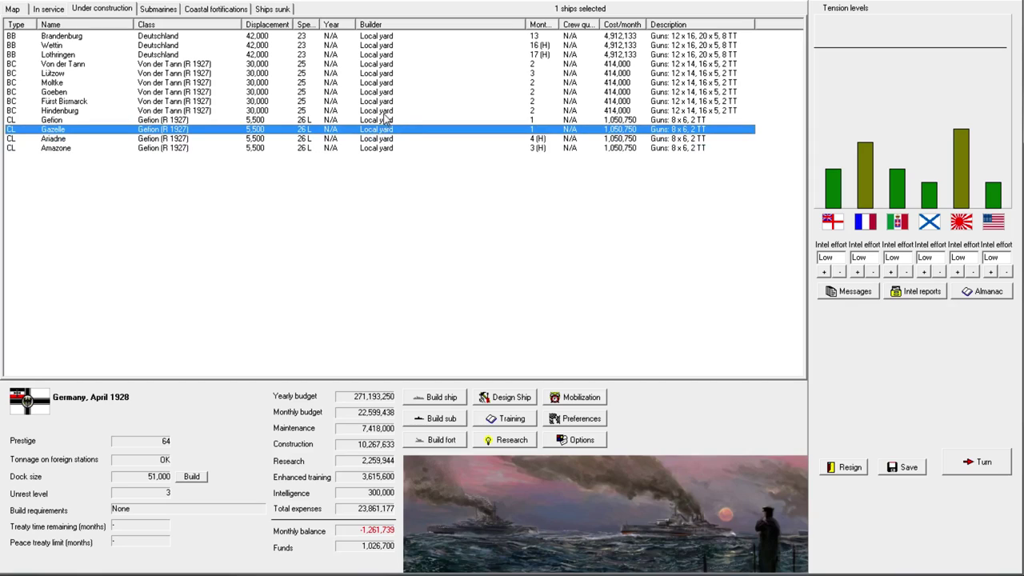
left_click(385, 111)
left_click(385, 73)
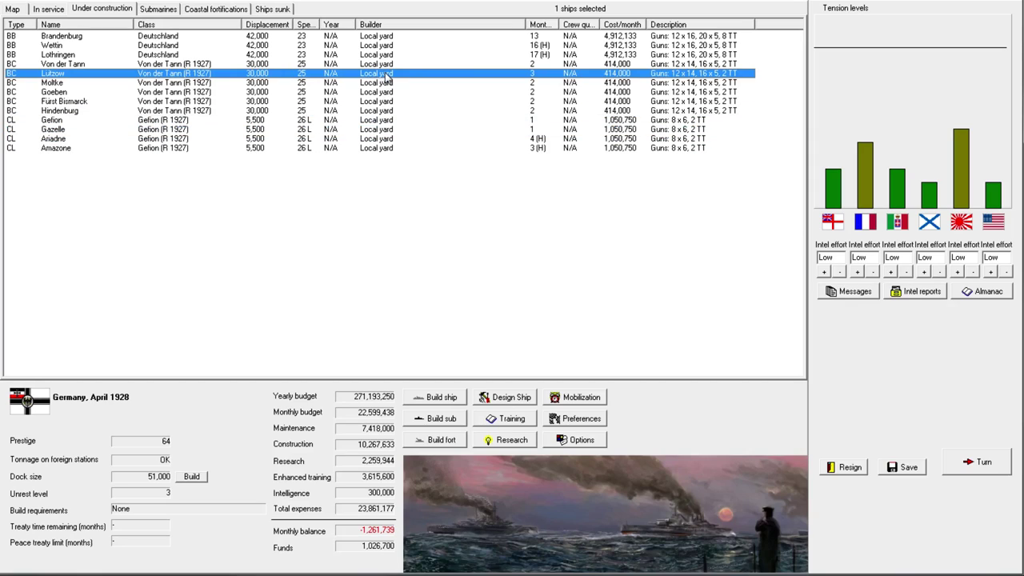
right_click(385, 73)
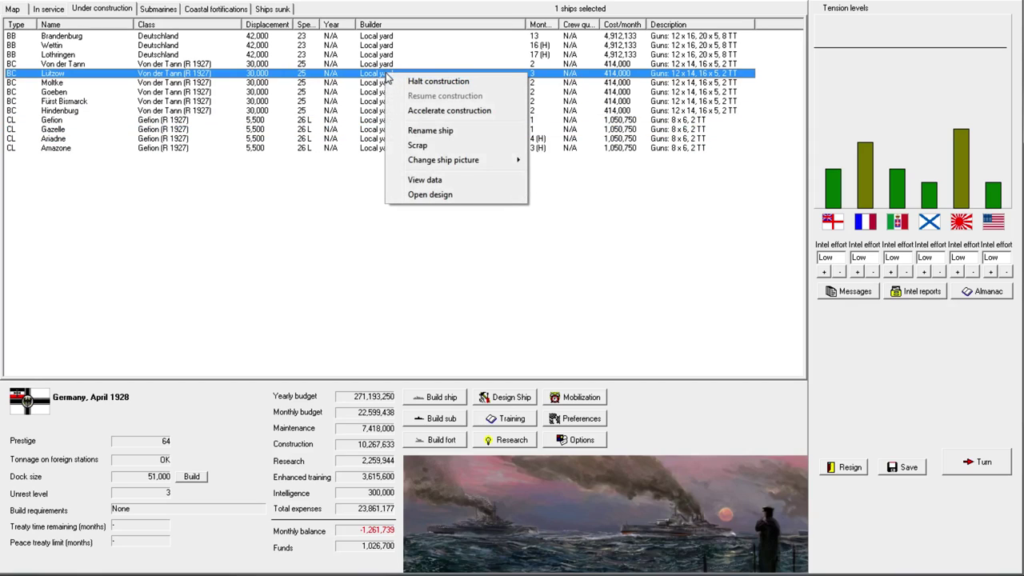
left_click(432, 82)
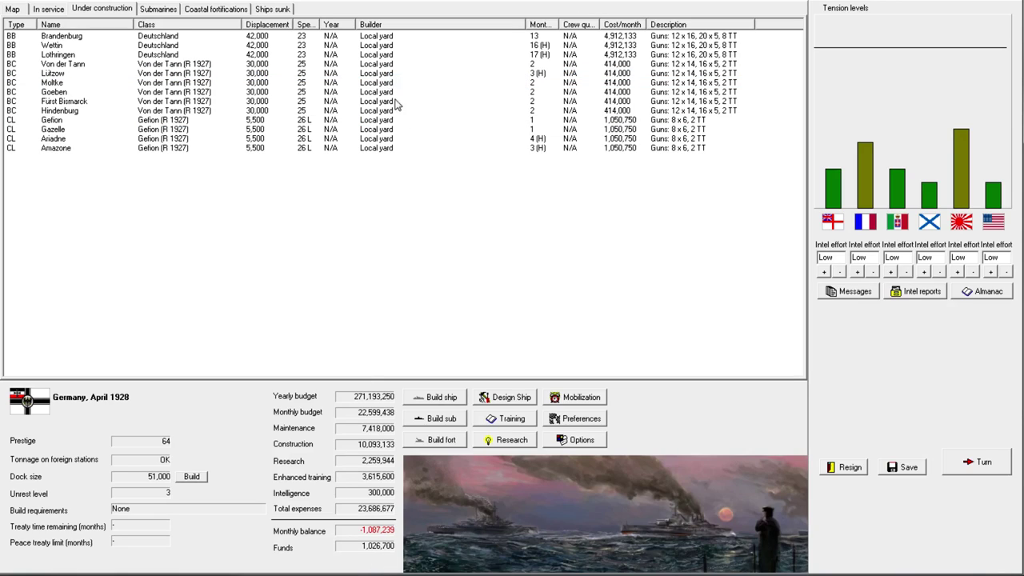
right_click(383, 75)
left_click(419, 100)
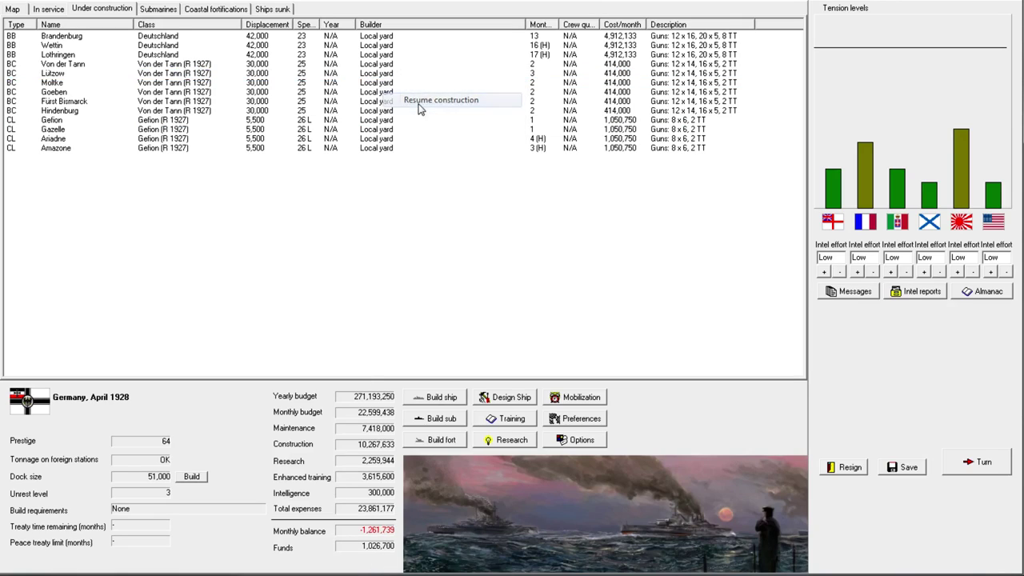
Step: Halt Brandenburg and advance to May, dismissing the Gazelle and Gefion reconstruction notices
right_click(376, 37)
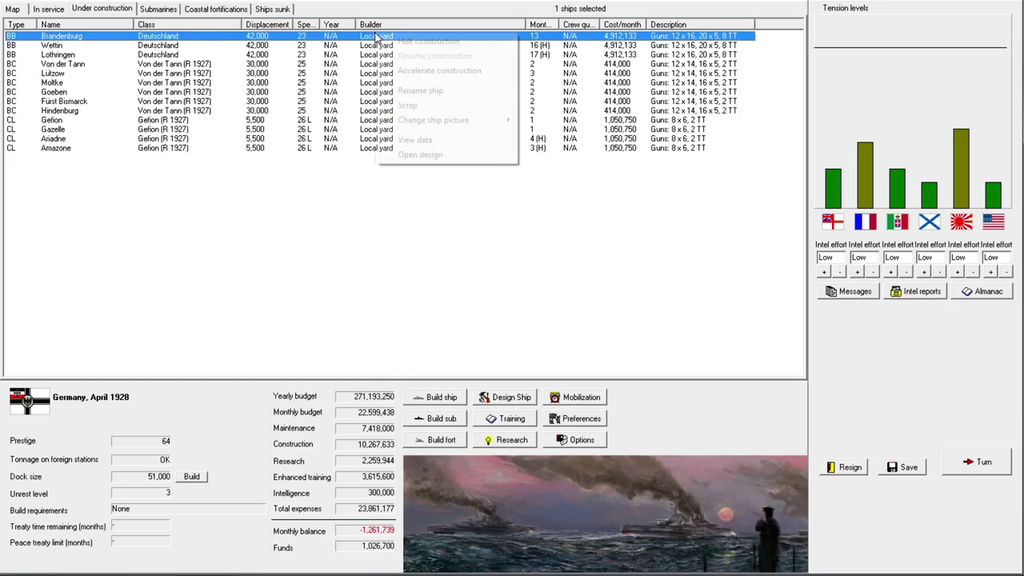
left_click(424, 40)
left_click(976, 464)
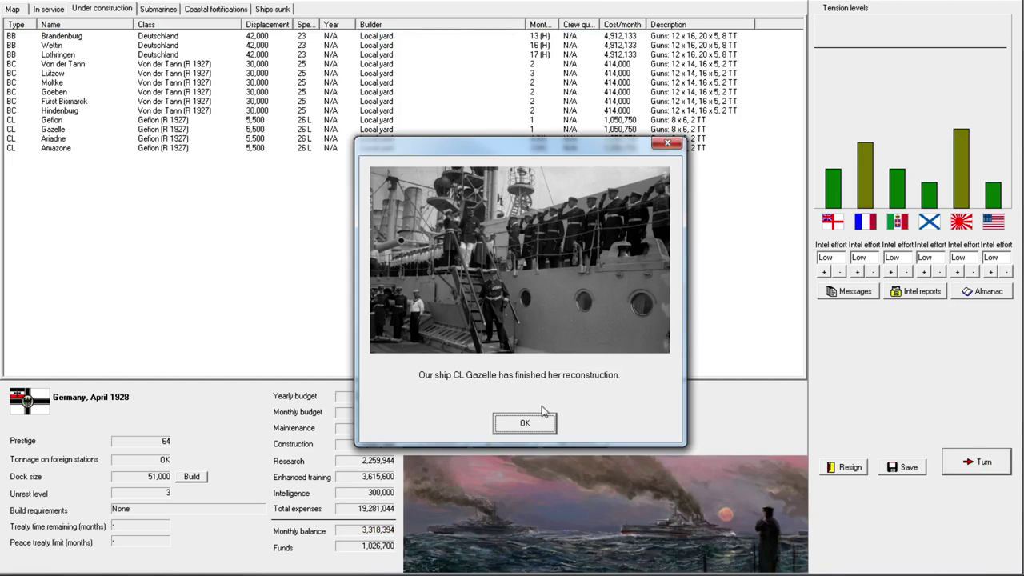
left_click(518, 424)
left_click(522, 424)
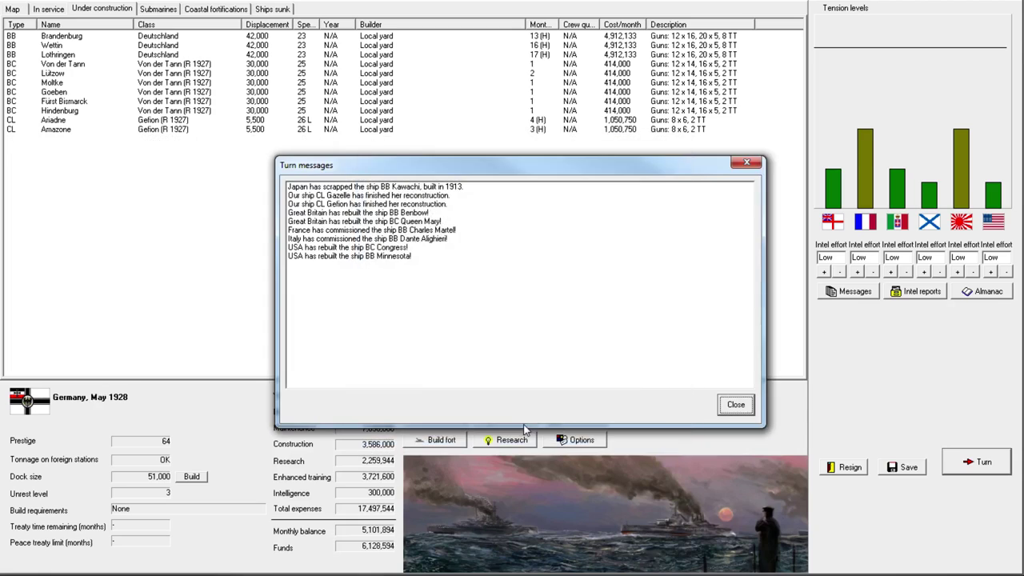
left_click(733, 404)
Step: Resume construction of the cruisers Ariadne and Amazone
key("Return")
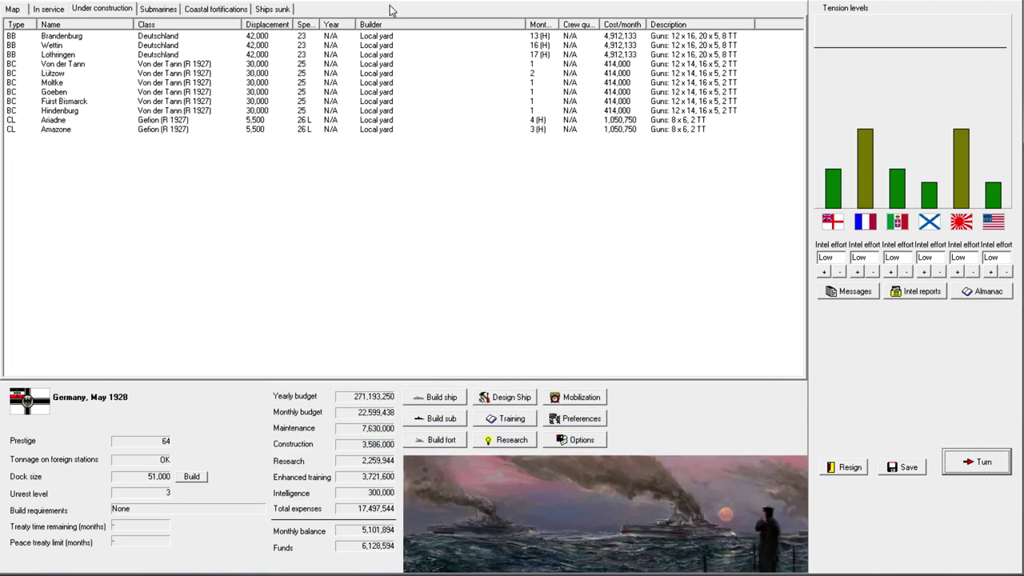
left_click(389, 39)
left_click(391, 120)
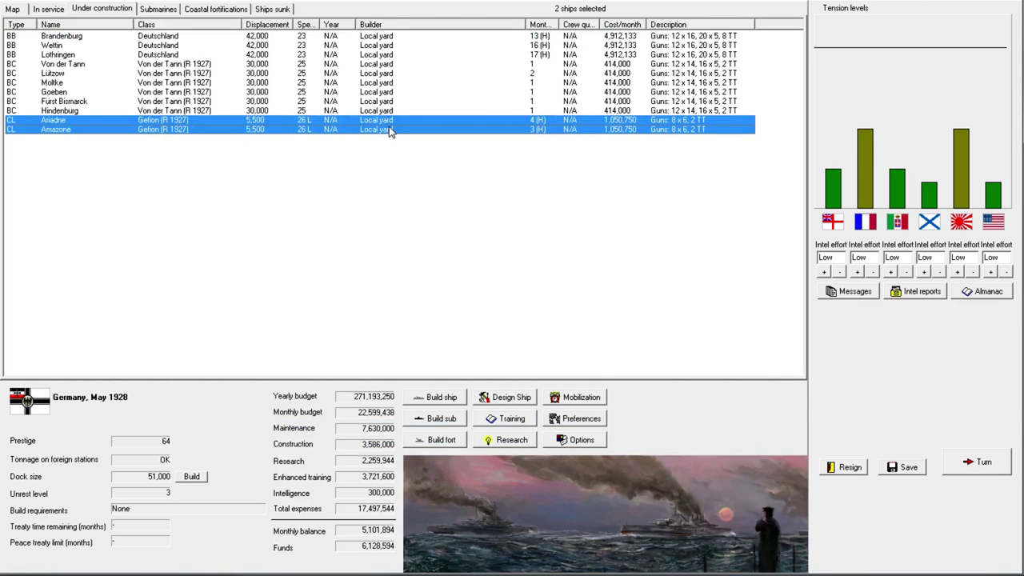
right_click(390, 129)
left_click(432, 151)
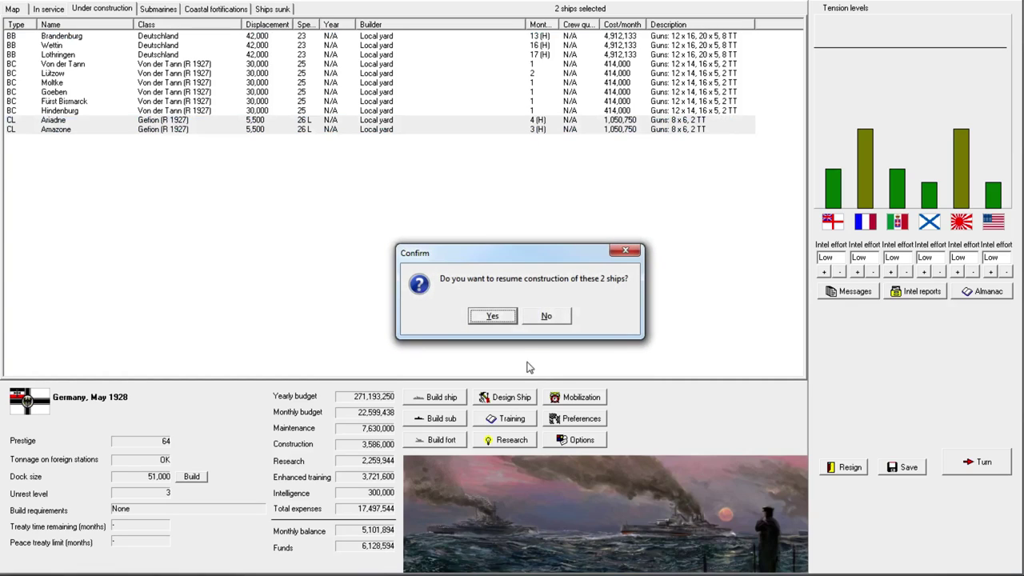
left_click(493, 317)
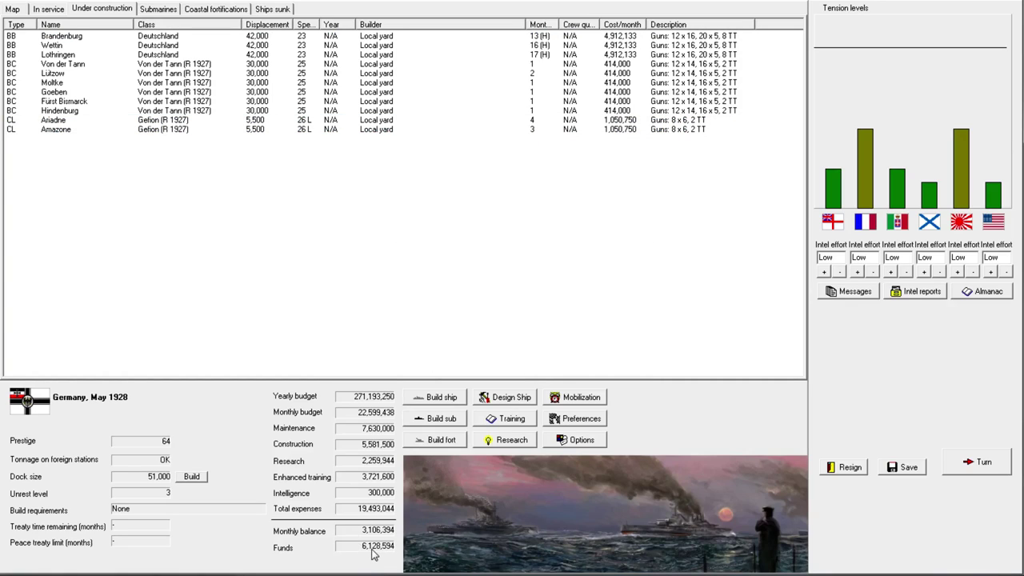
Step: Resume construction of the battleships Wettin and Lothringen
left_click(369, 54)
right_click(380, 46)
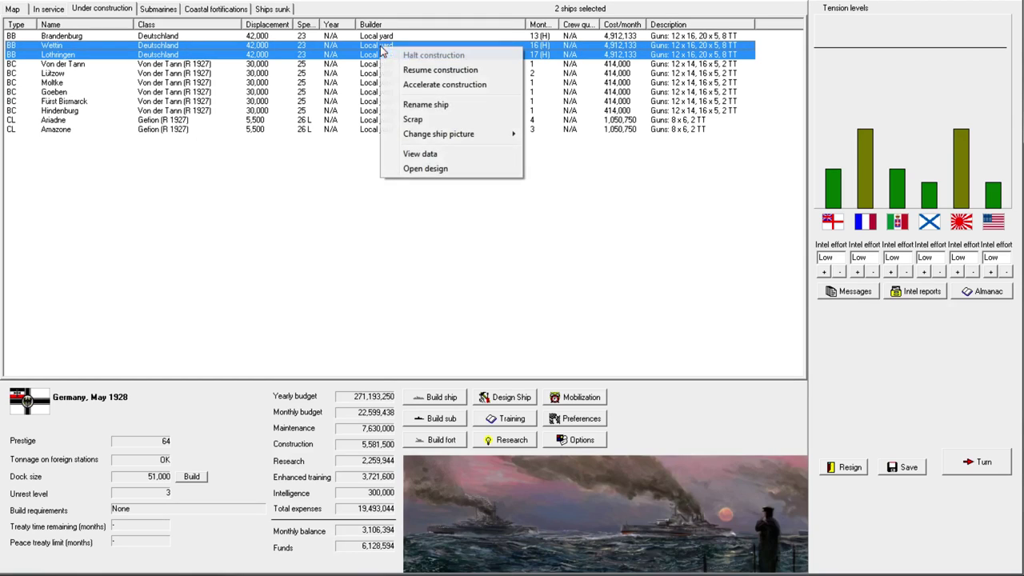
left_click(428, 71)
left_click(485, 317)
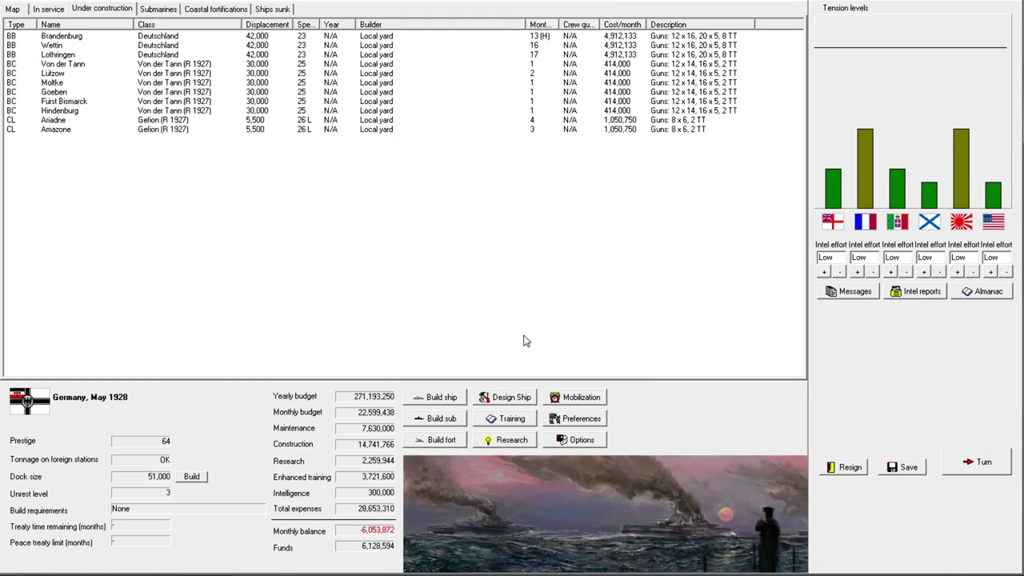
Step: Advance to June 1928, clear reconstruction and overspending notices, and choose to distrust France
left_click(989, 473)
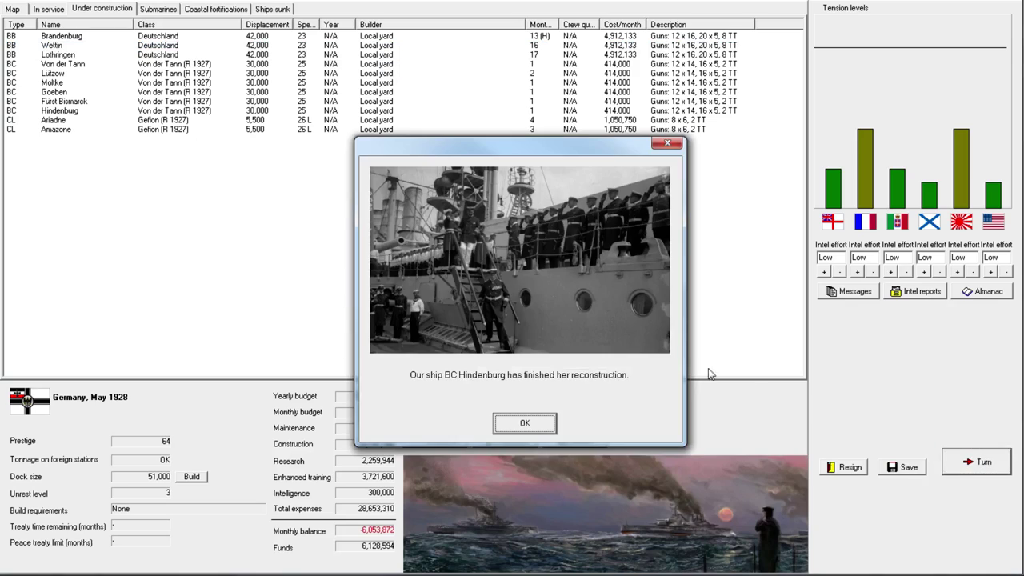
left_click(525, 428)
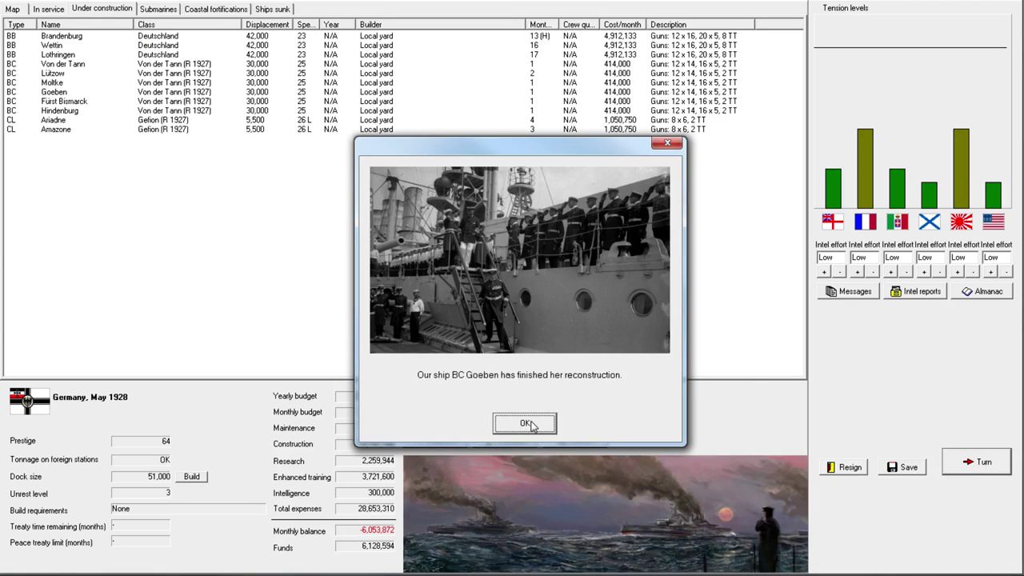
left_click(528, 425)
left_click(524, 425)
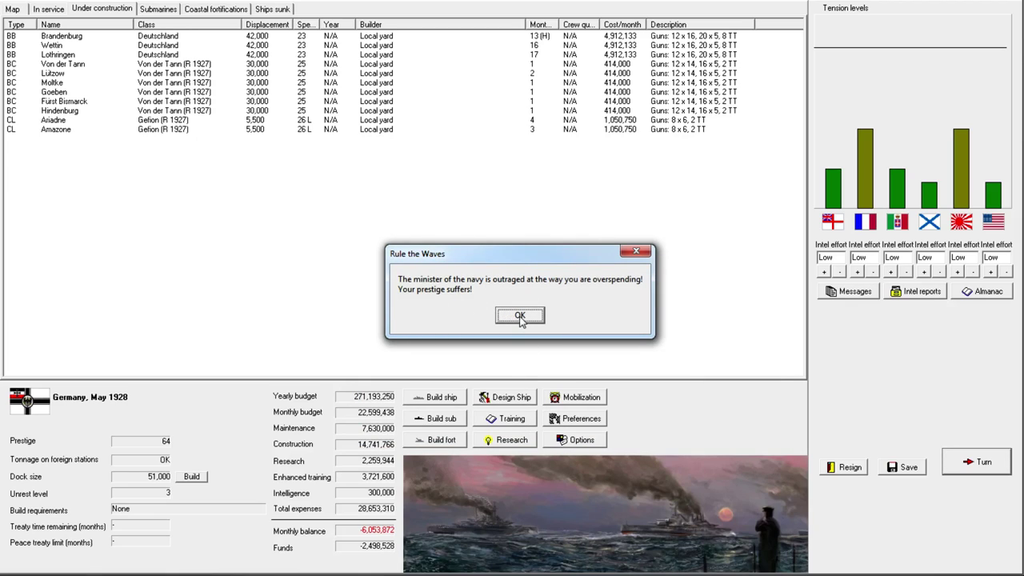
left_click(518, 317)
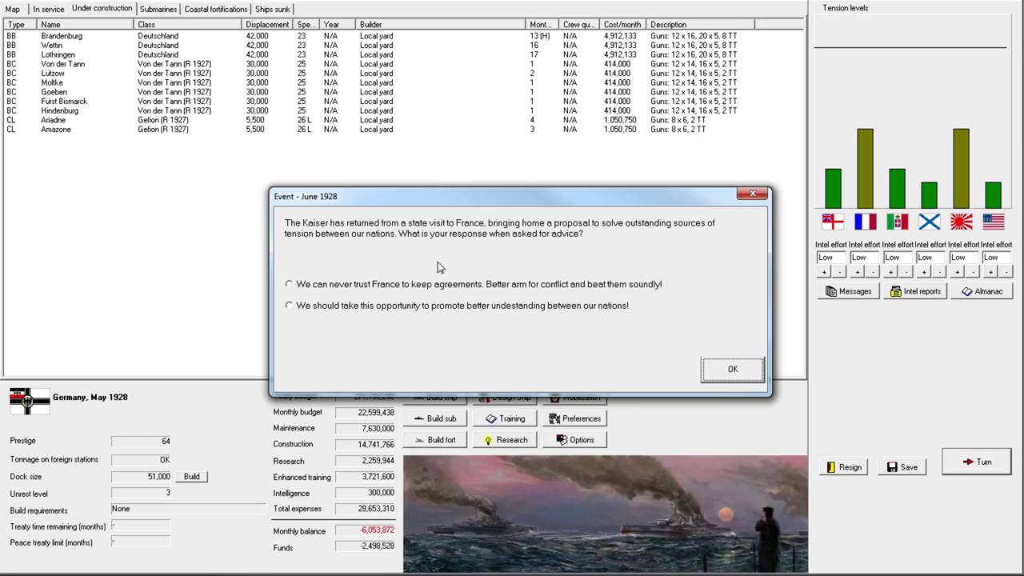
mouse_move(397, 308)
left_click(417, 285)
Step: Confirm the France response, close the June messages, and halt Wettin and Lothringen
left_click(716, 376)
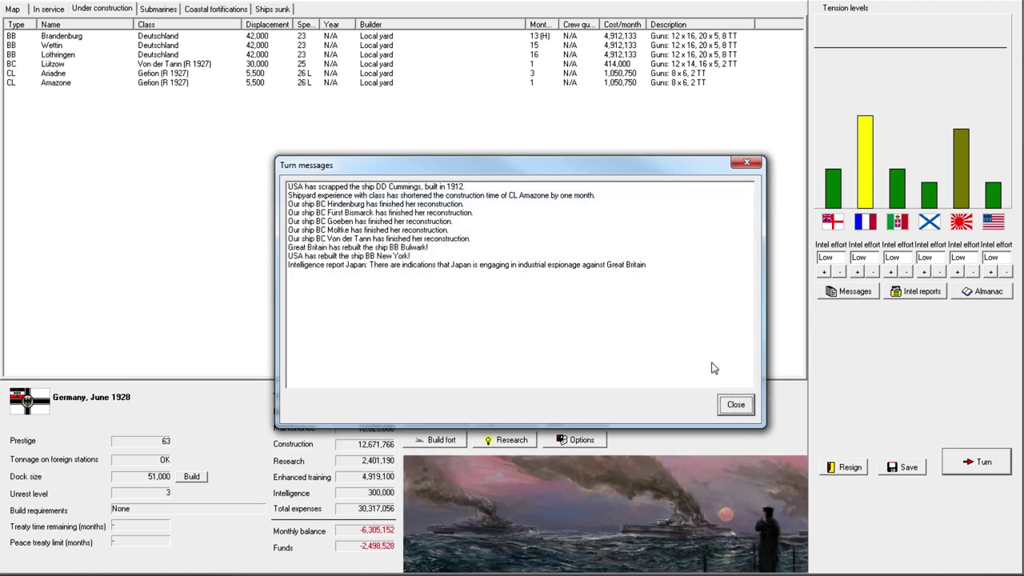
left_click(734, 405)
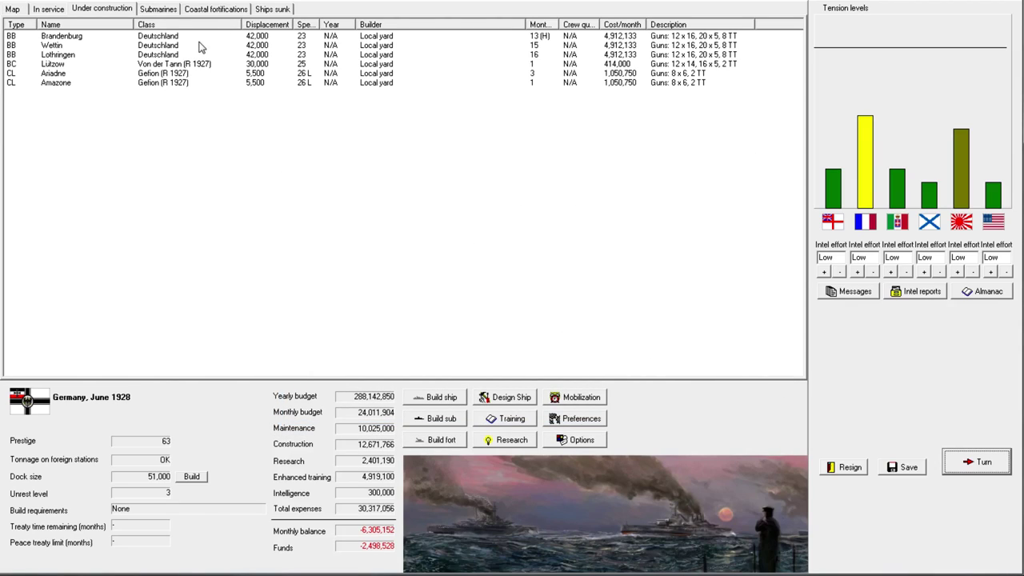
left_click(172, 37)
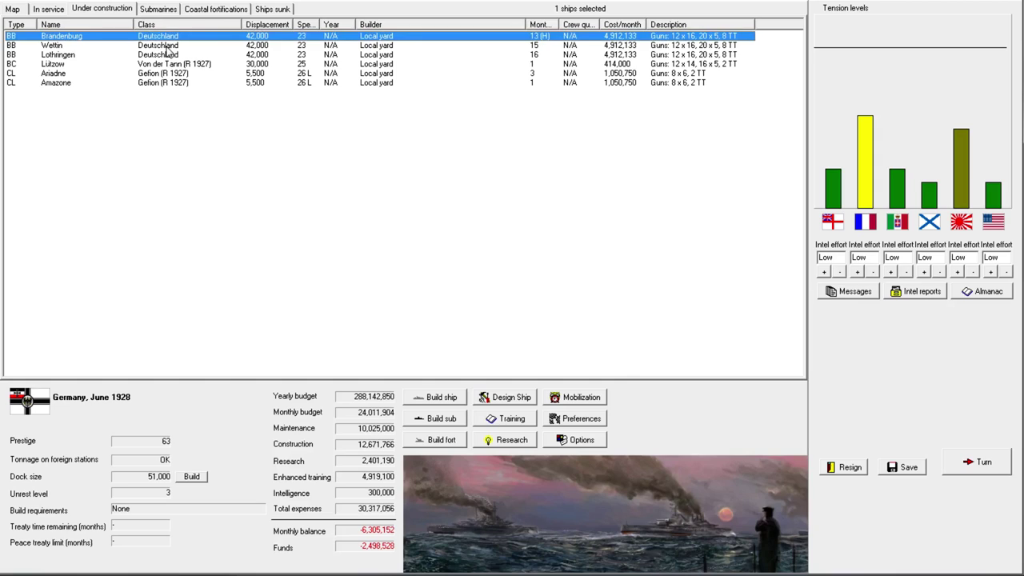
left_click(165, 46)
right_click(170, 52)
left_click(227, 58)
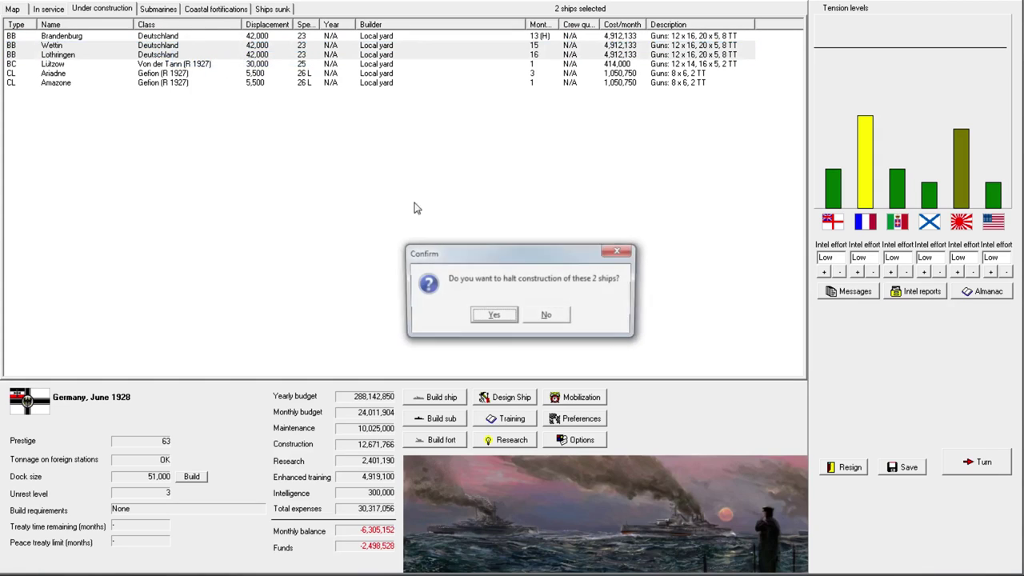
left_click(494, 316)
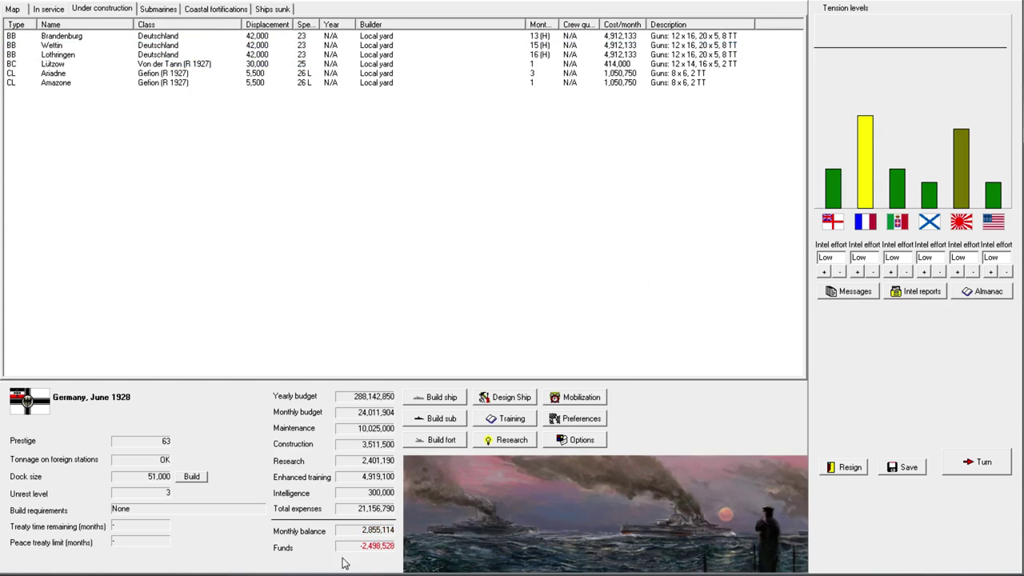
Step: Advance to July 1928, acknowledging the Lützow reconstruction and Amazone completion notices
key("Return")
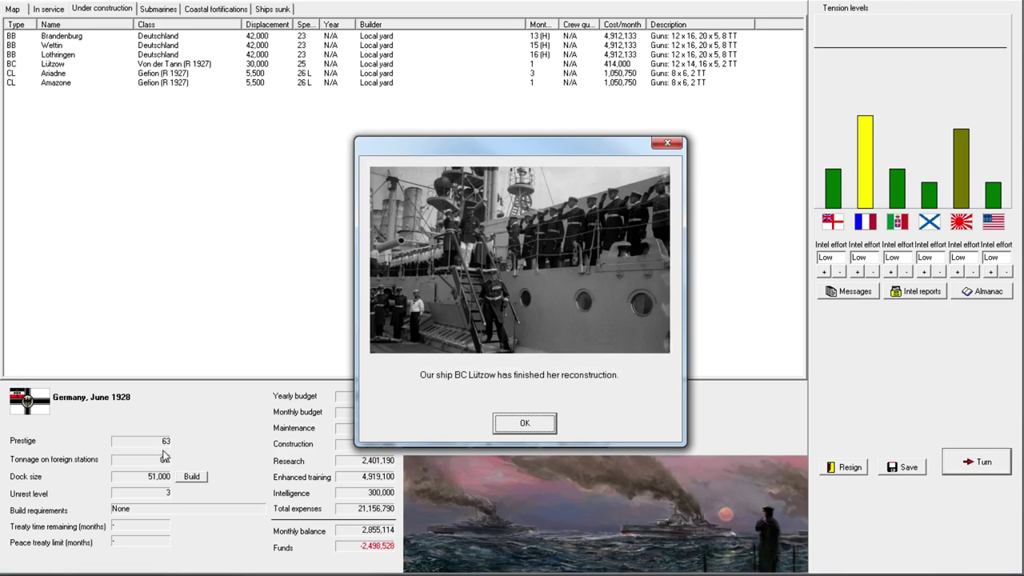
left_click(520, 424)
left_click(521, 424)
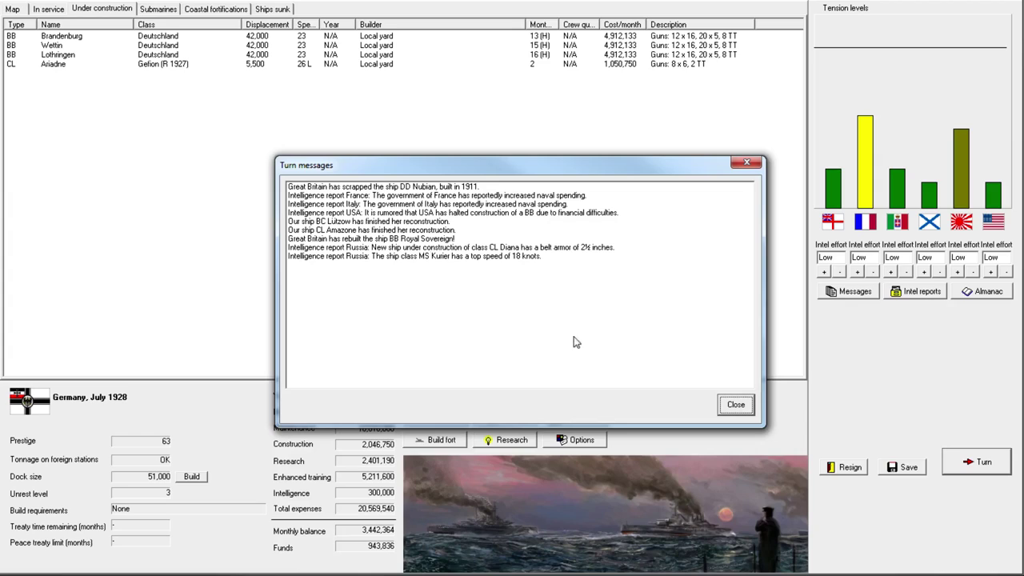
left_click(727, 407)
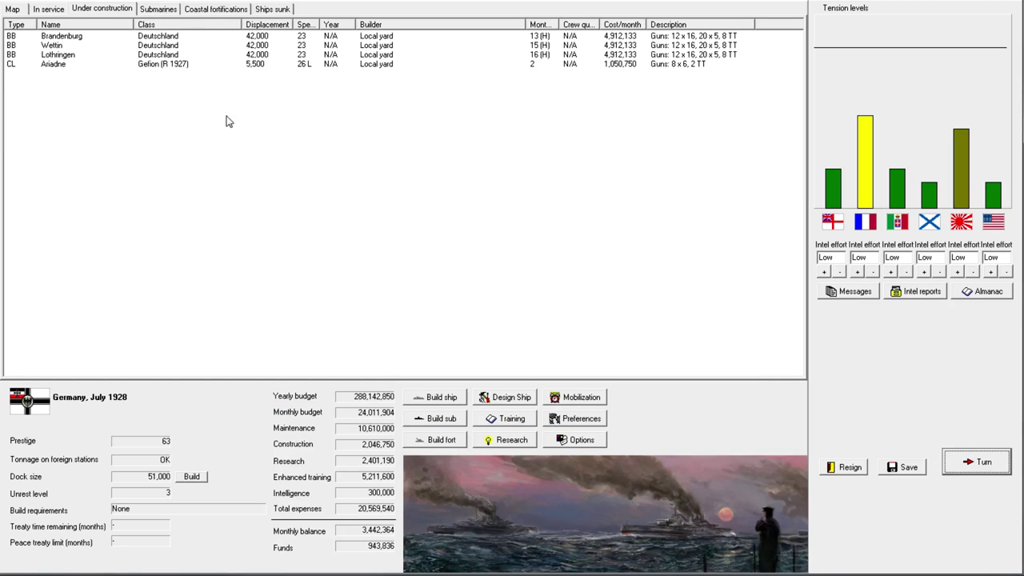
Step: Advance to August, embarrass Russia, and acknowledge the AP projectile, submarine and 13-inch gun research
left_click(970, 462)
left_click(329, 290)
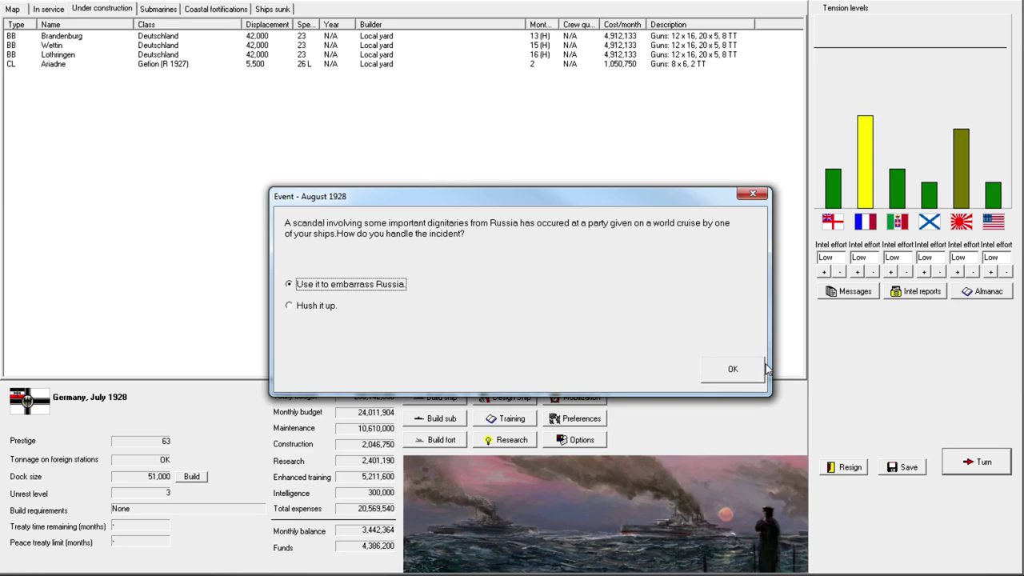
left_click(729, 371)
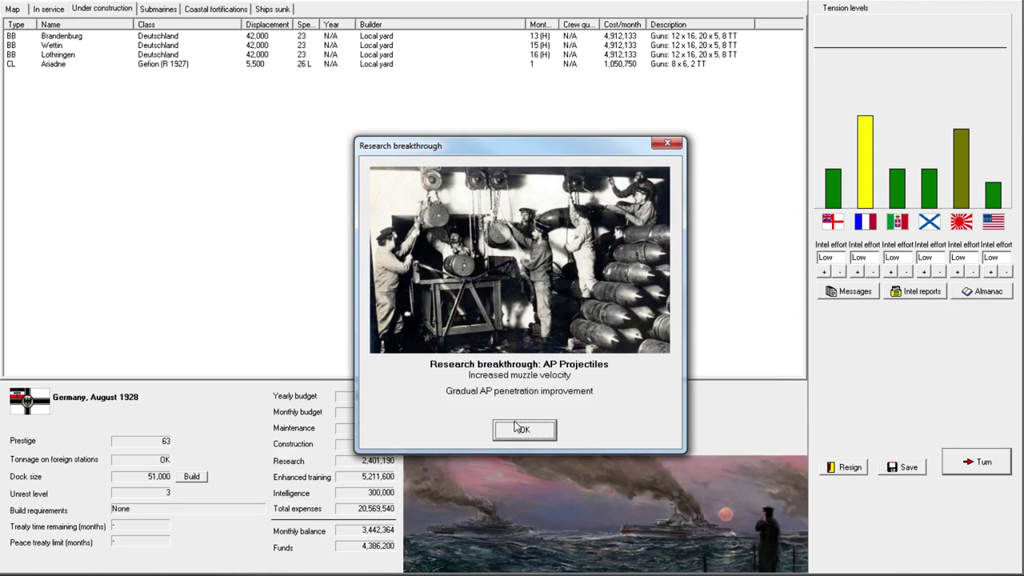
left_click(518, 425)
left_click(528, 433)
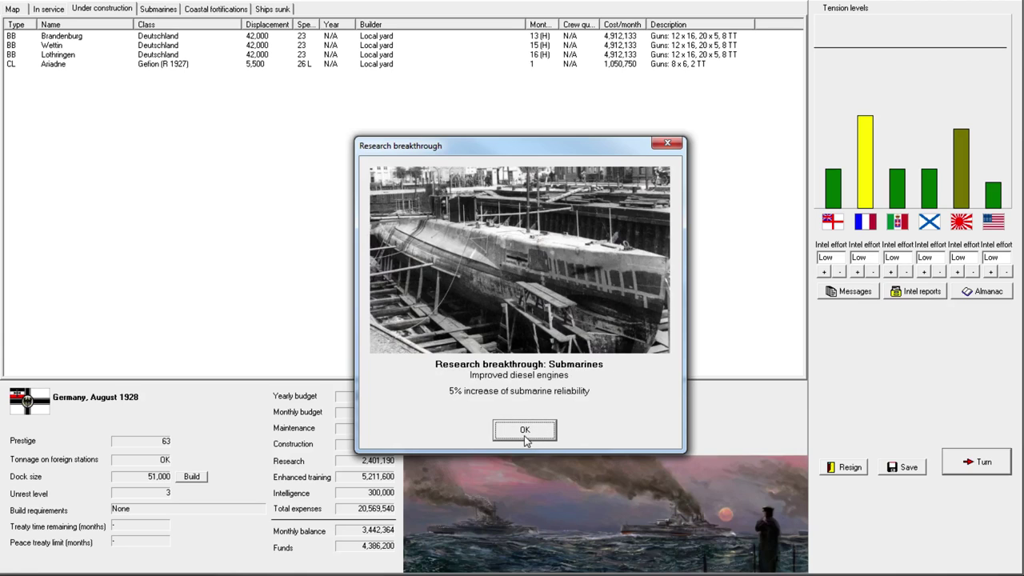
left_click(527, 438)
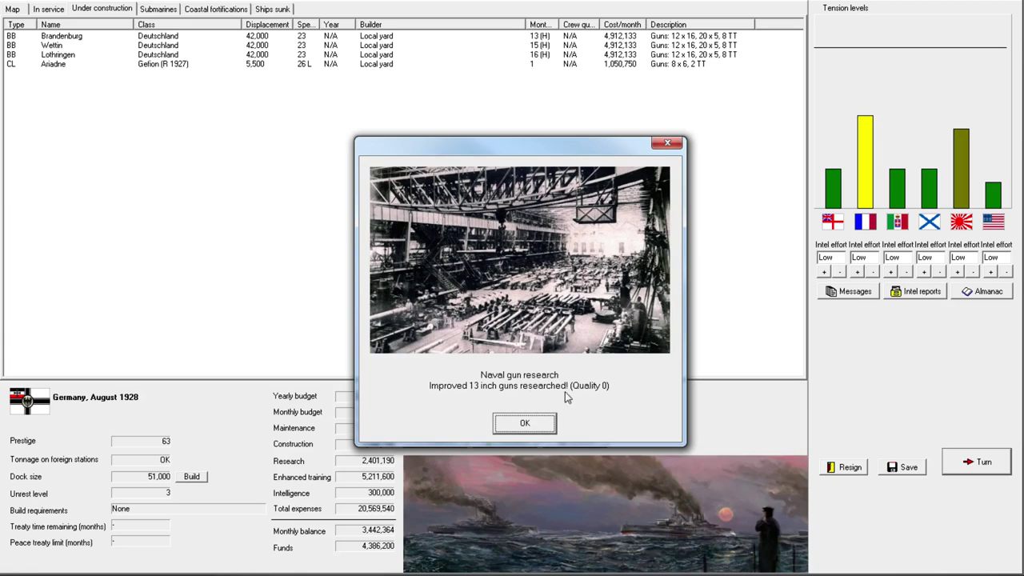
left_click(524, 423)
left_click(728, 407)
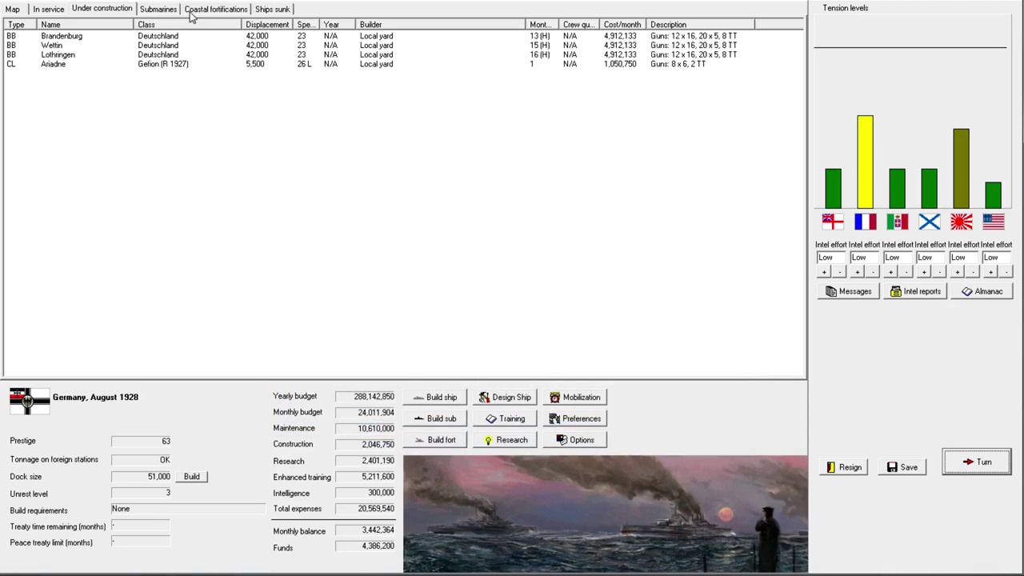
Step: Open the rebuild design for the in-service battleships Weissenburg and Preussen
left_click(62, 8)
left_click_drag(80, 36, 72, 46)
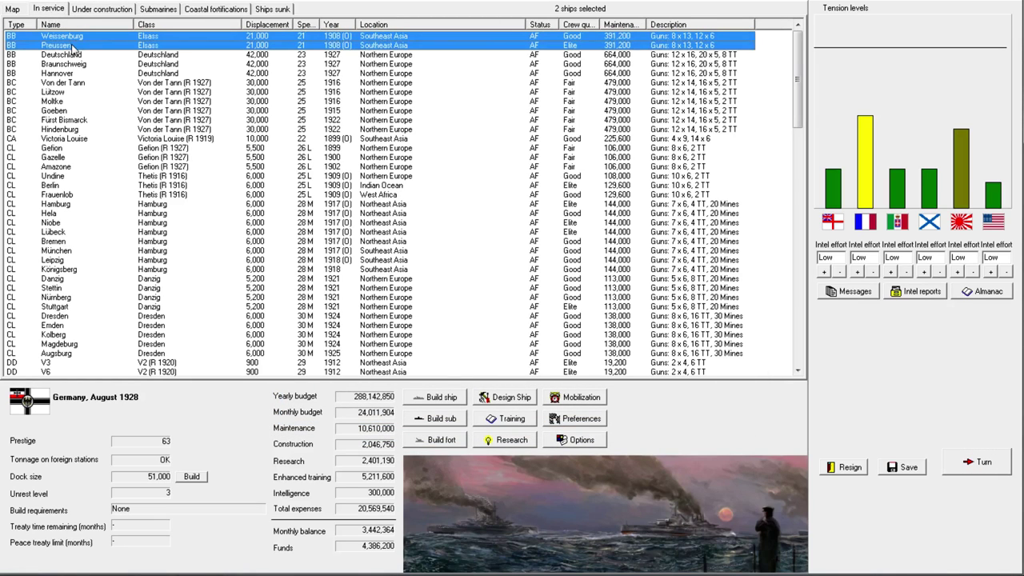
right_click(72, 46)
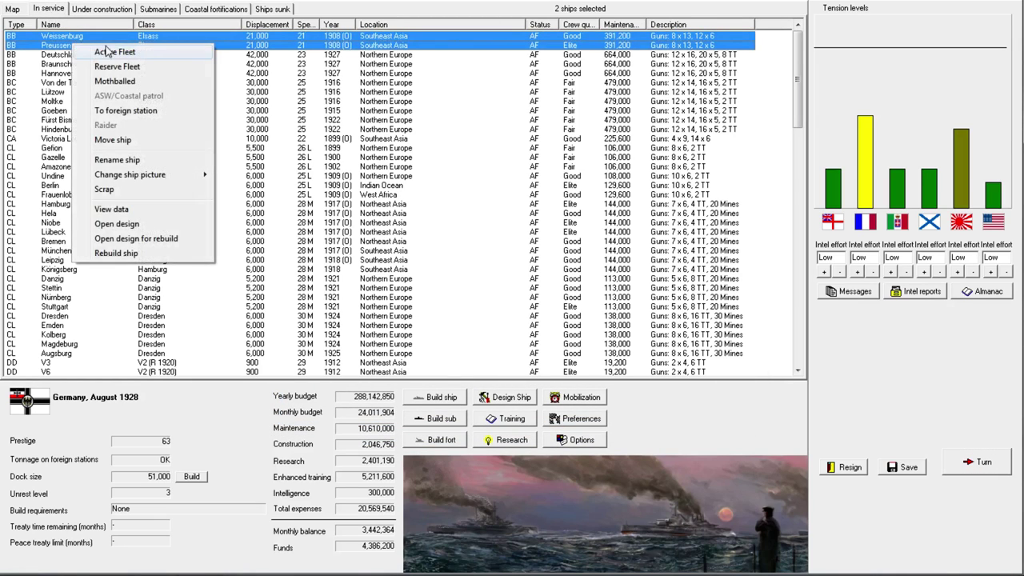
left_click(146, 238)
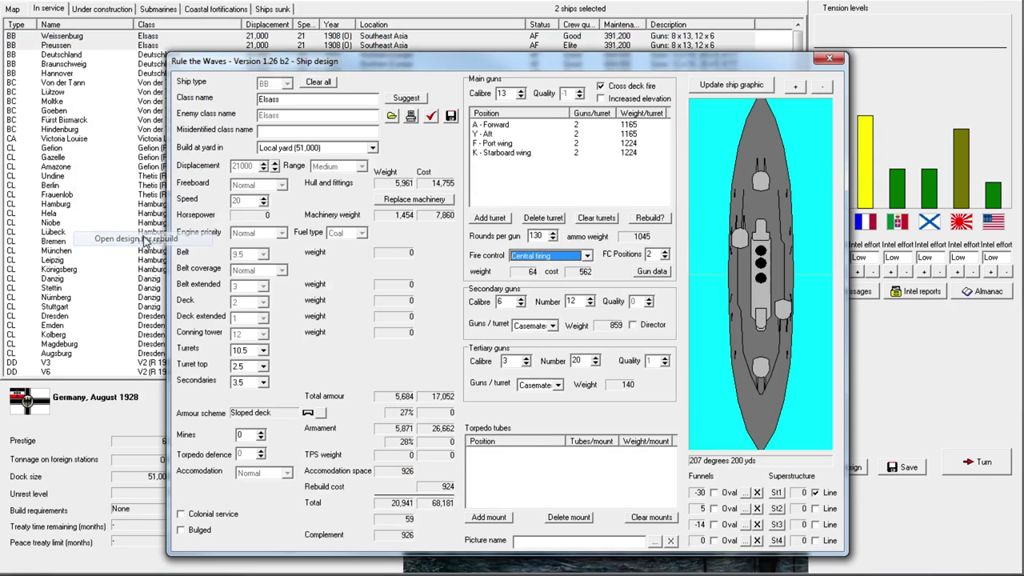
Step: Try improved 13 in guns, Advanced director fire control, a secondary director and 6 in secondaries, then close
left_click(520, 90)
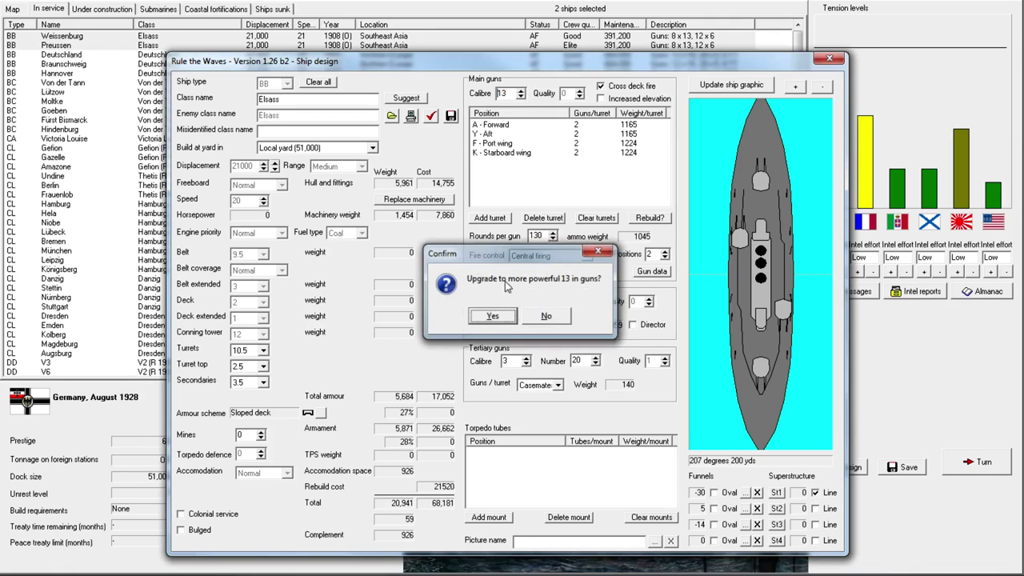
key("Return")
left_click(586, 255)
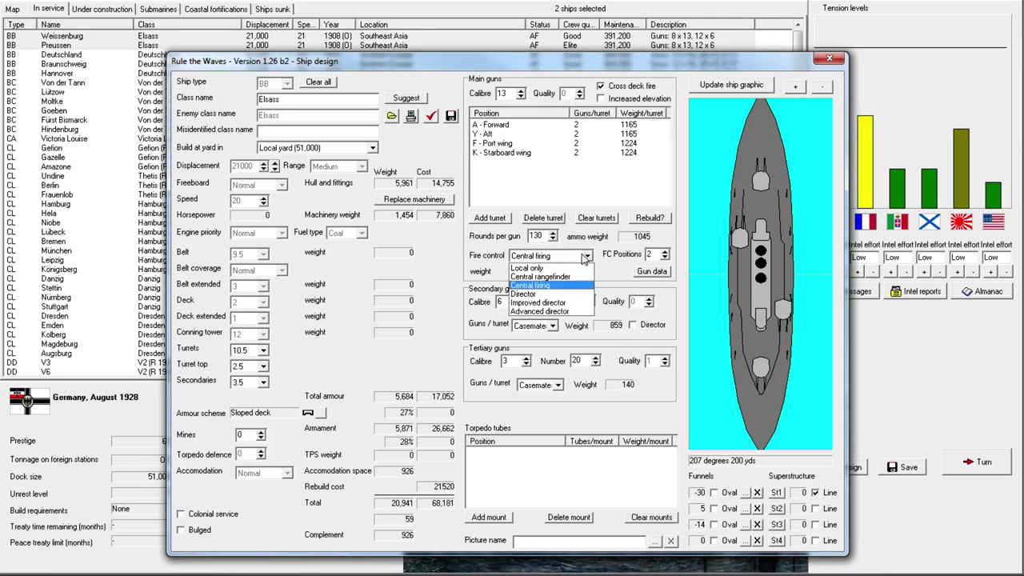
left_click(553, 311)
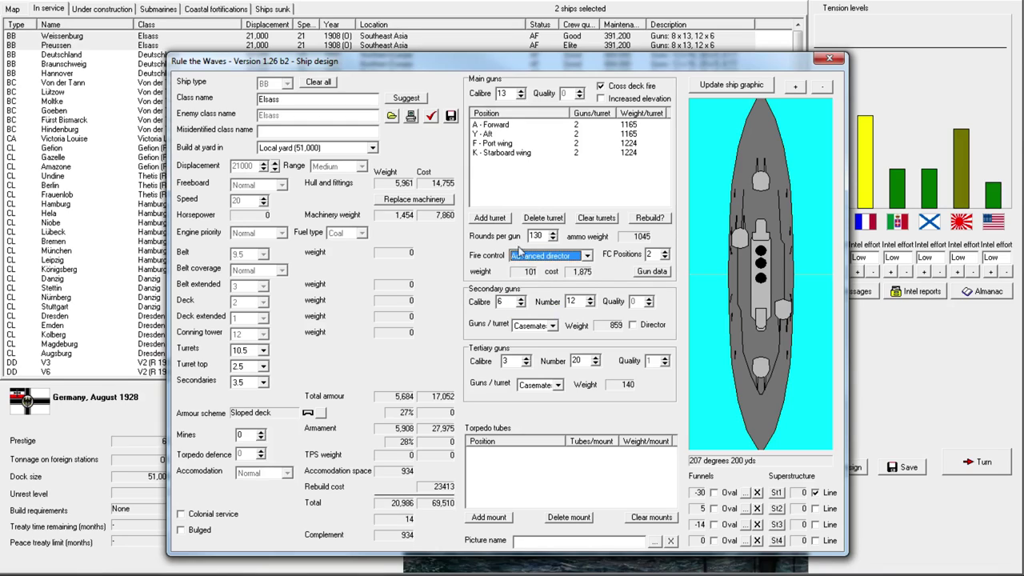
left_click(632, 324)
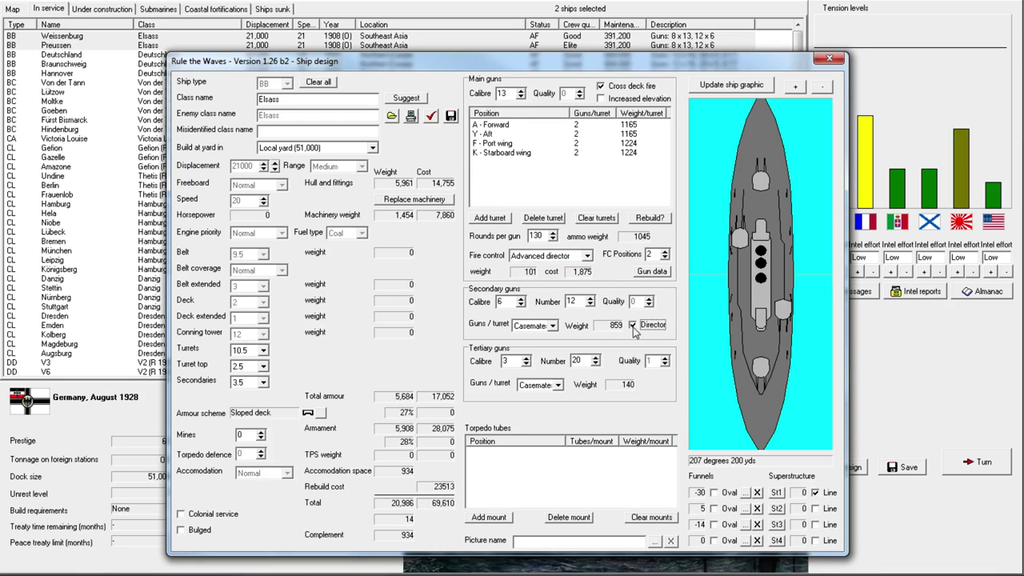
left_click(521, 305)
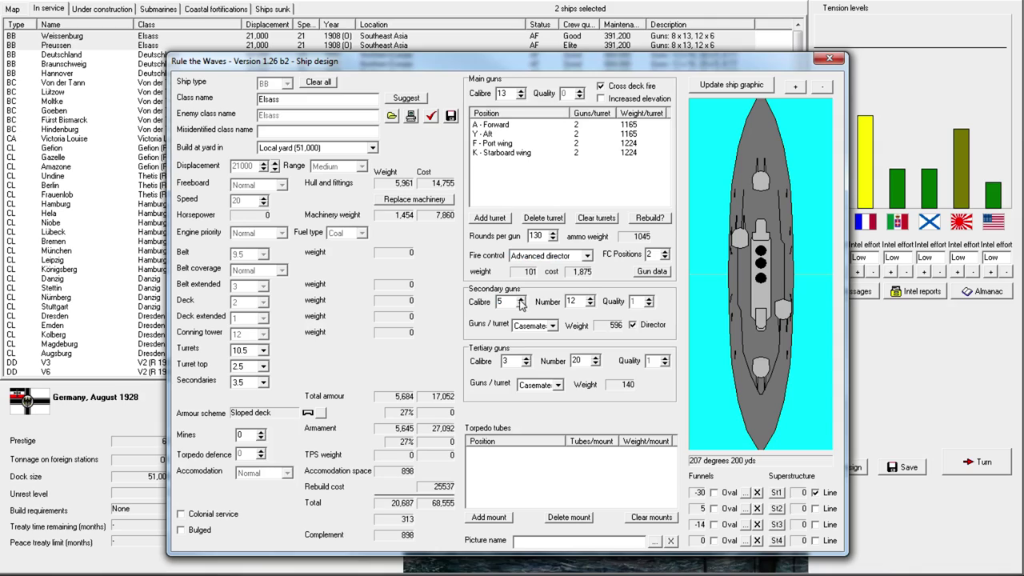
left_click(520, 299)
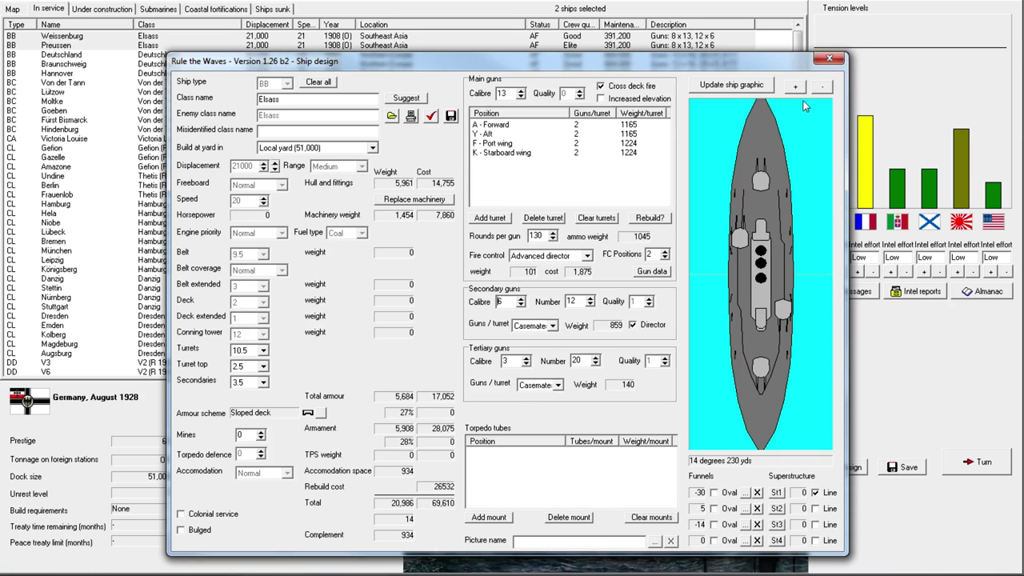
left_click(833, 61)
Step: Reopen the rebuild design and upgrade to 13 in main and 6 in secondary guns
right_click(170, 46)
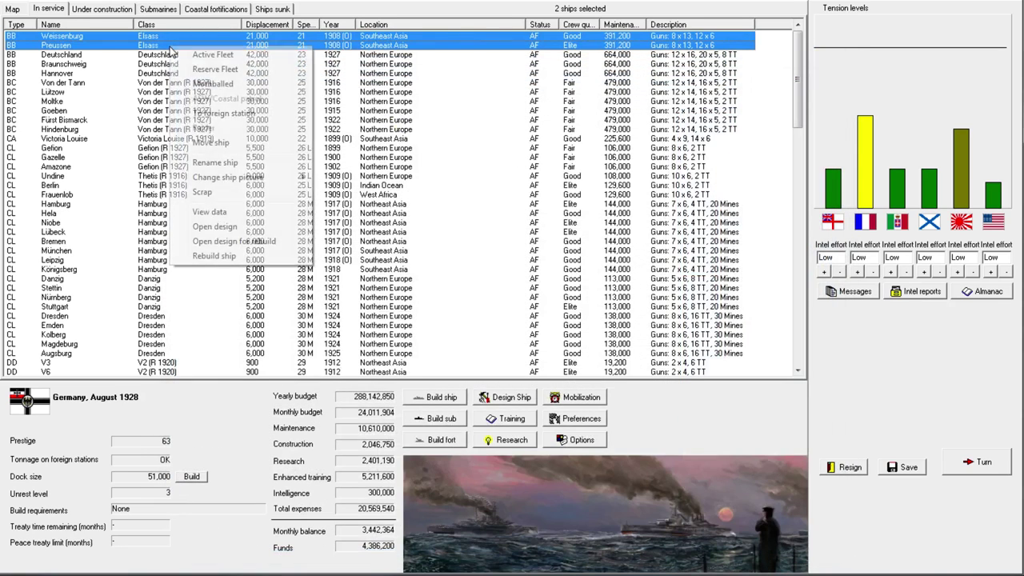
left_click(302, 241)
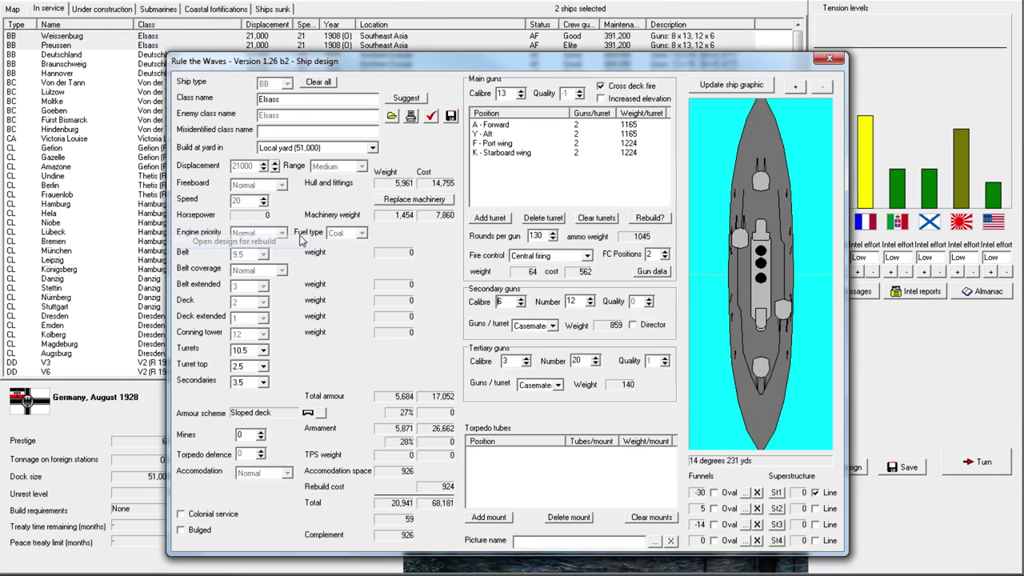
left_click(520, 97)
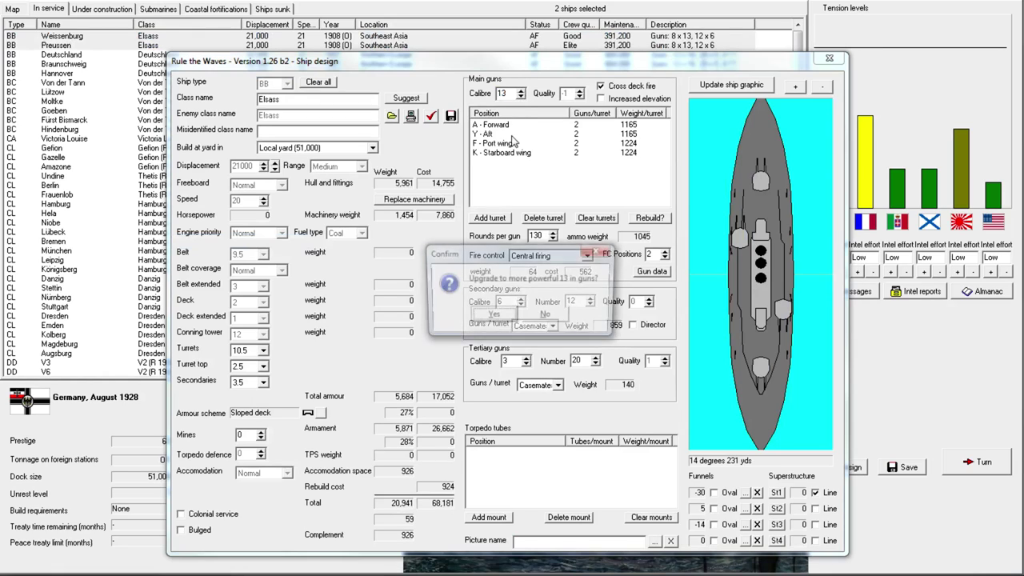
left_click(493, 316)
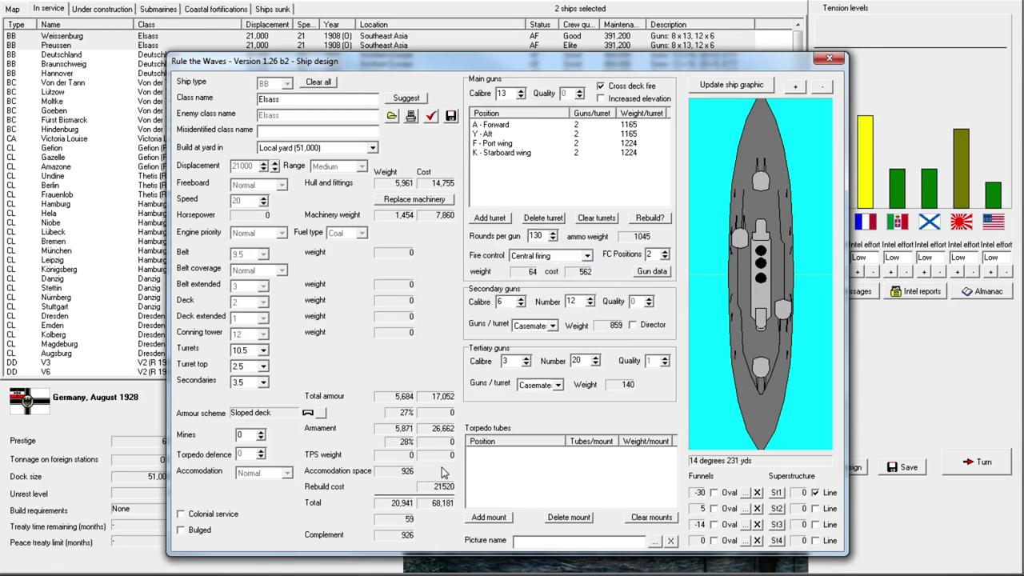
left_click(520, 305)
left_click(520, 297)
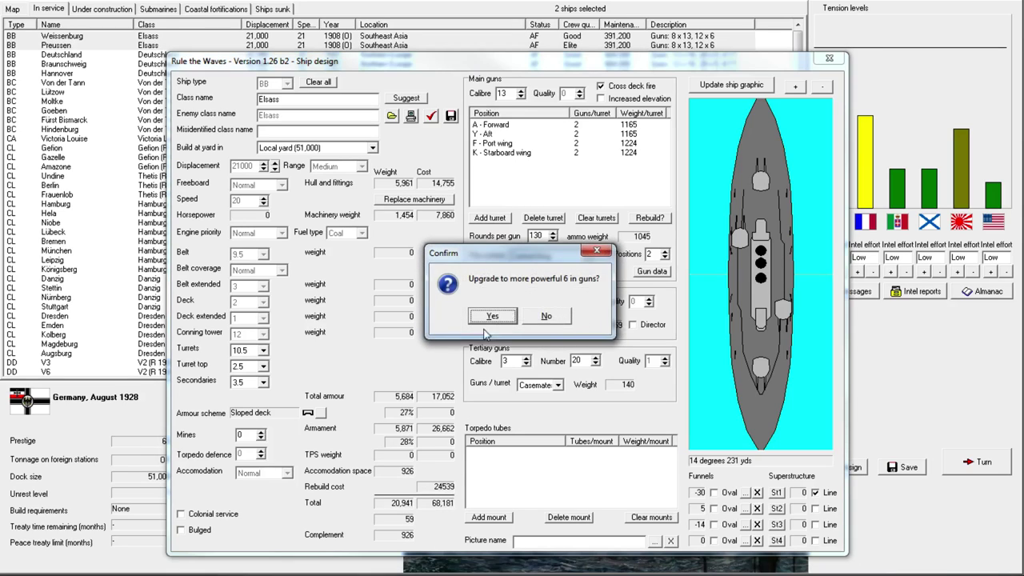
left_click(507, 318)
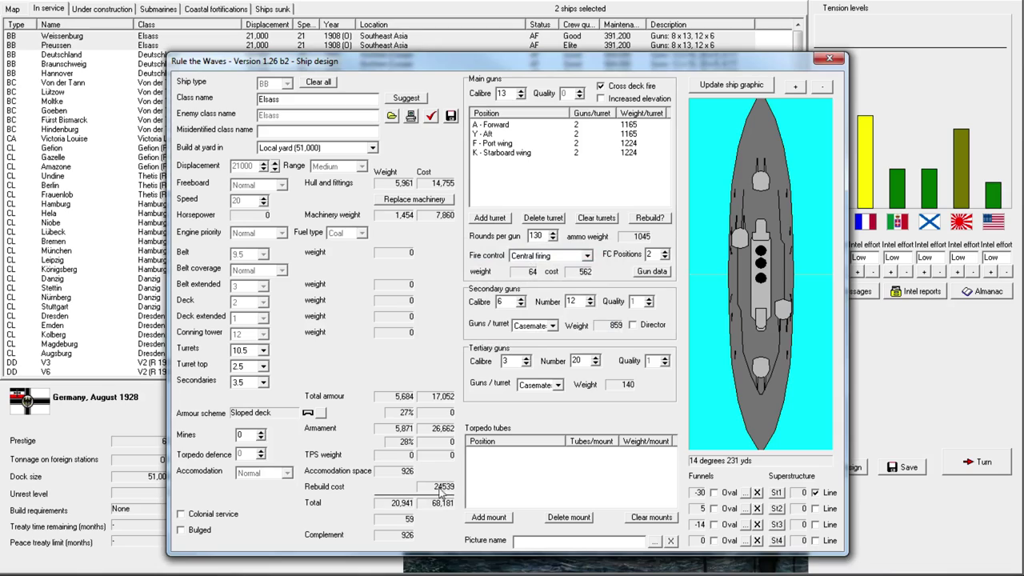
Step: Add Advanced director fire control and increased main-gun elevation, then save the design
left_click(586, 255)
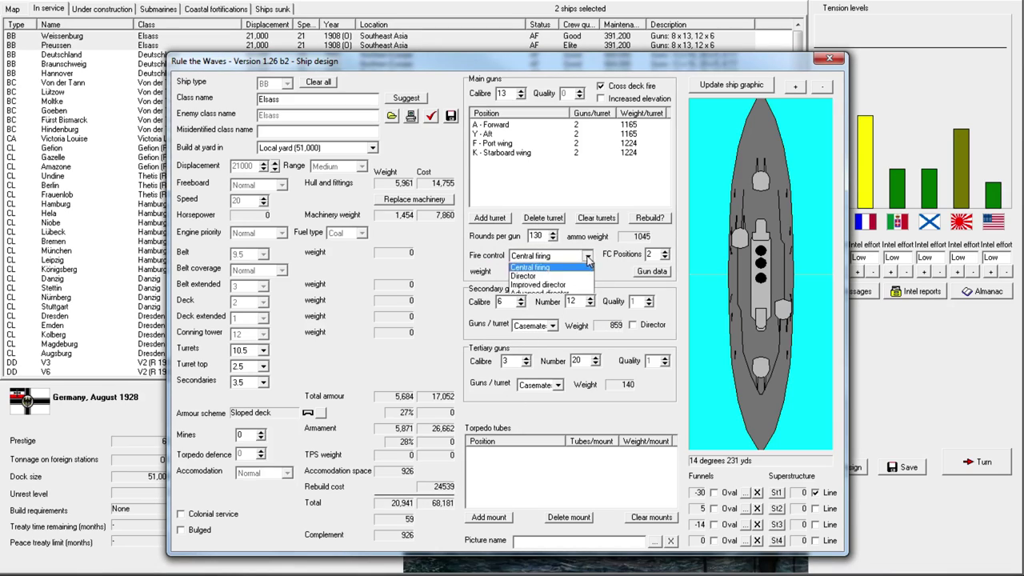
left_click(536, 314)
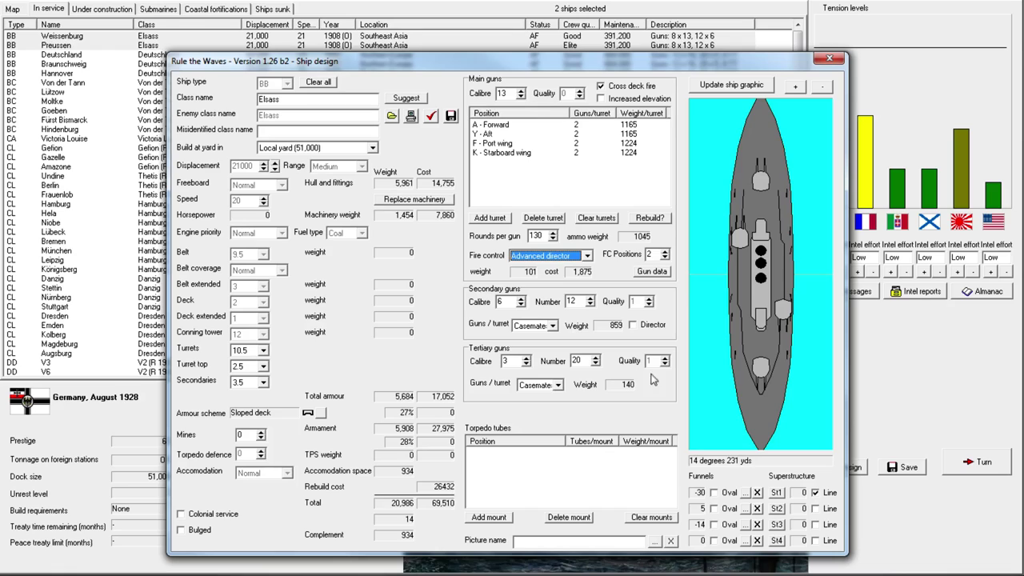
left_click(451, 117)
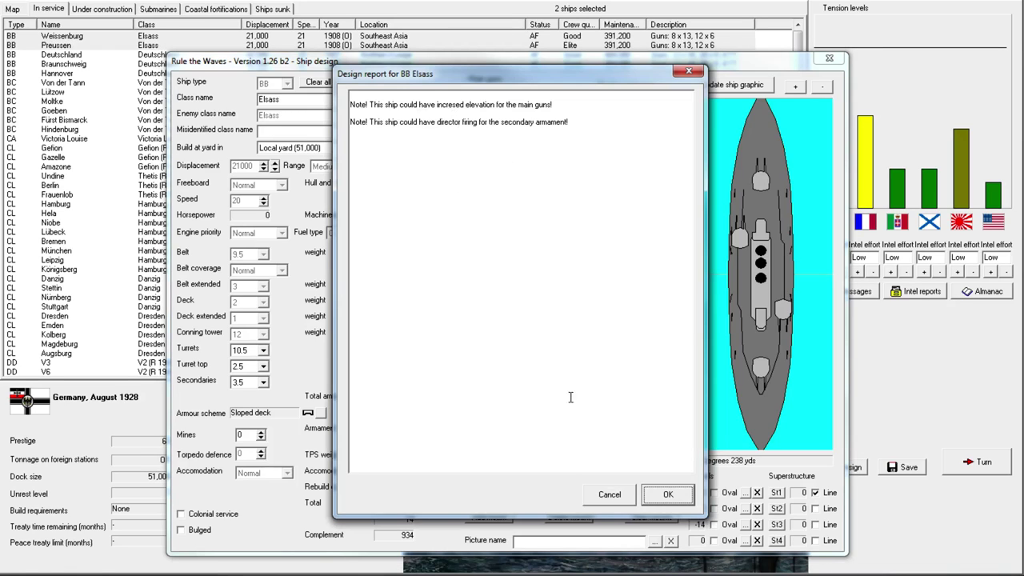
left_click(612, 496)
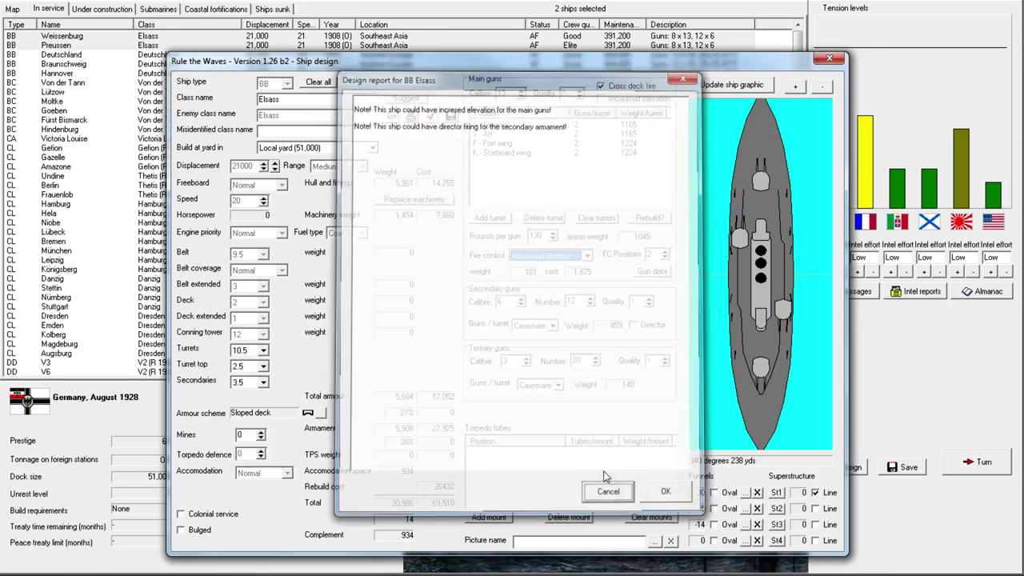
left_click(616, 99)
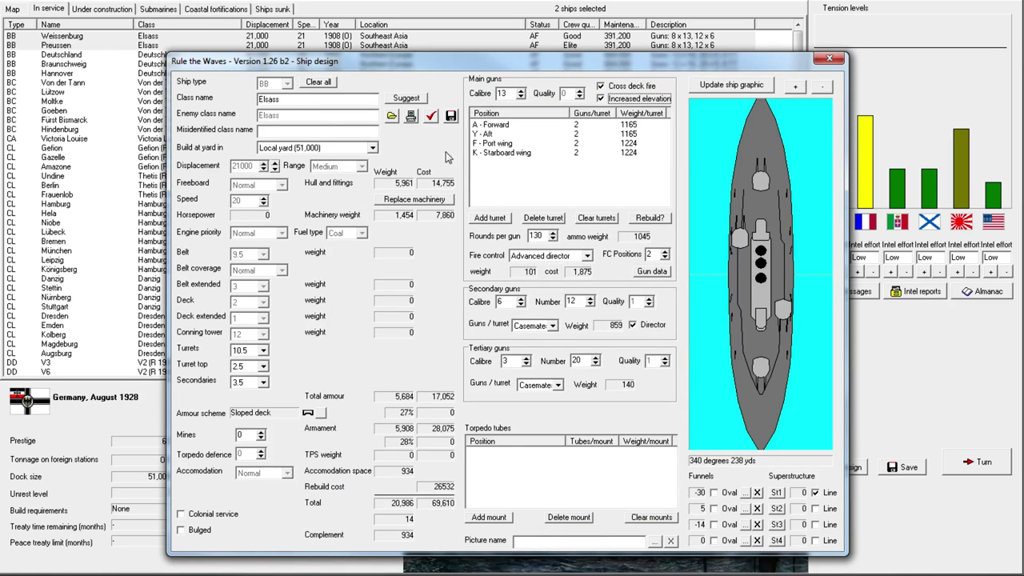
left_click(452, 117)
left_click(662, 494)
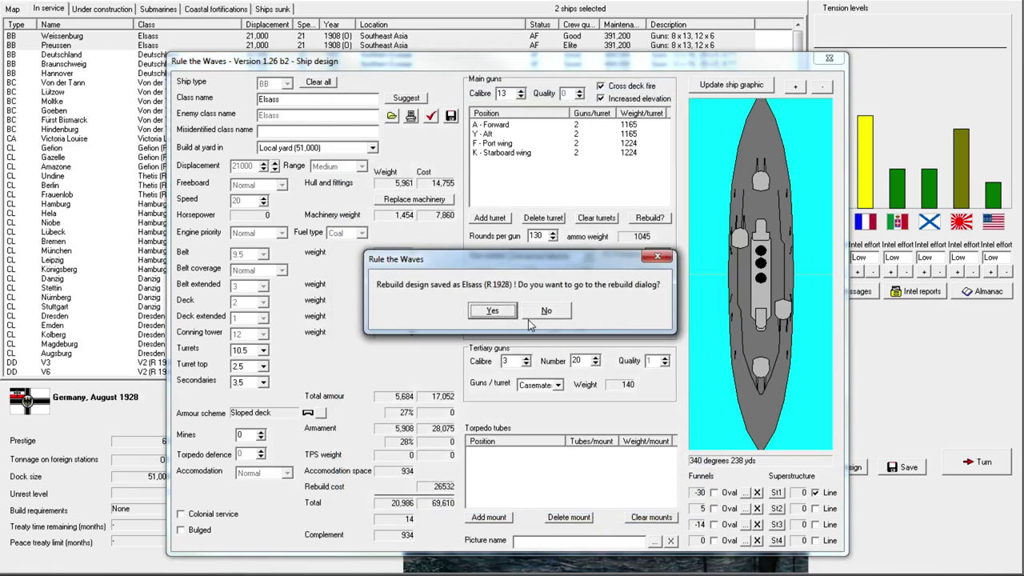
Step: Rebuild Weissenburg and Preussen to Elsass (R 1928), then view the ships under construction
left_click(499, 312)
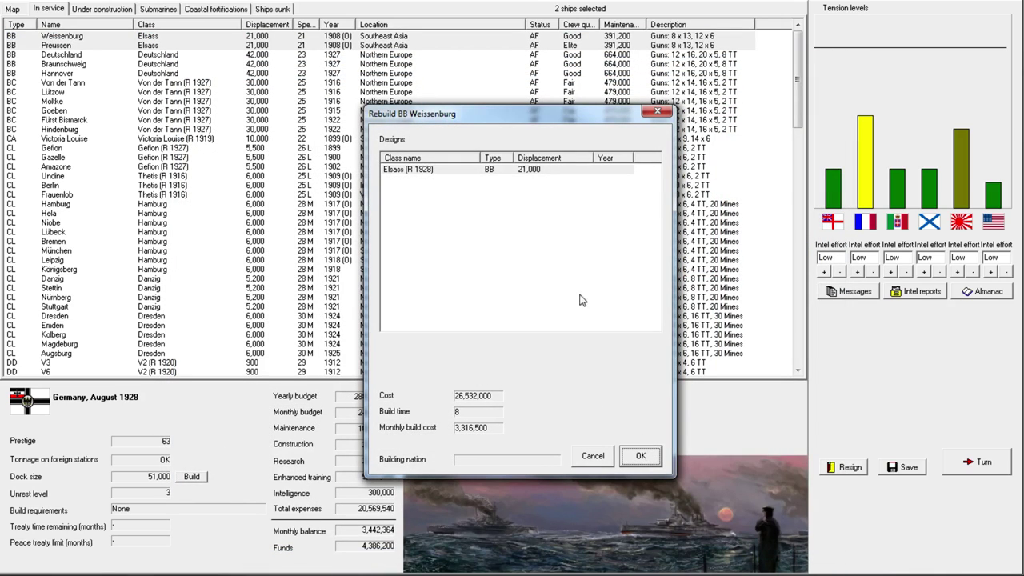
left_click(501, 171)
left_click(641, 455)
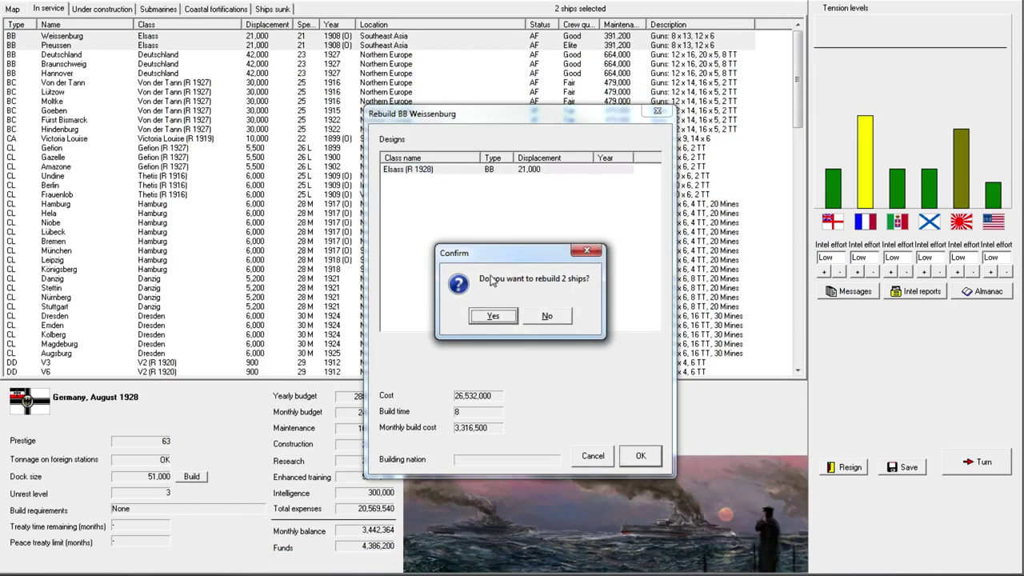
left_click(493, 316)
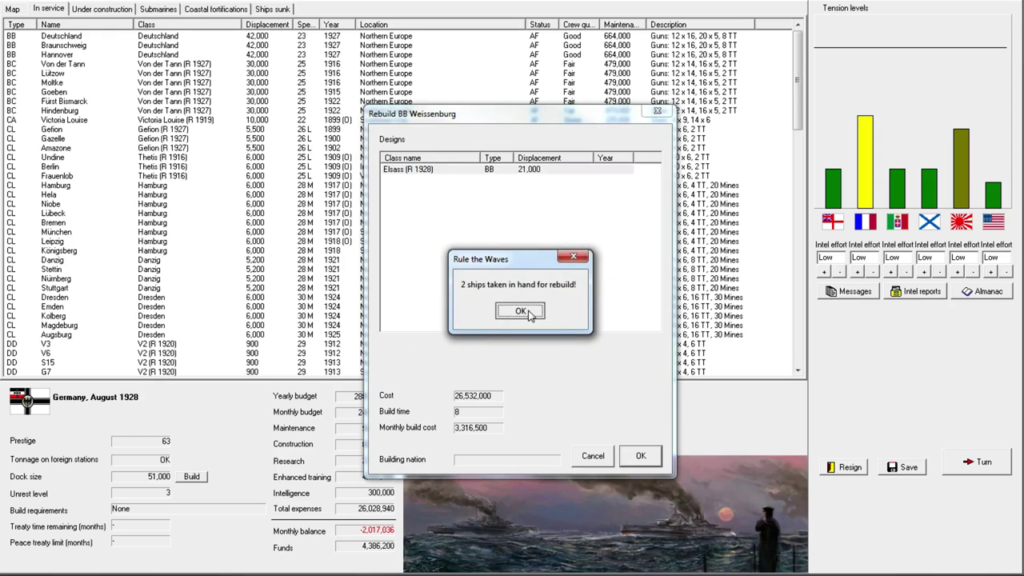
left_click(520, 311)
left_click(109, 14)
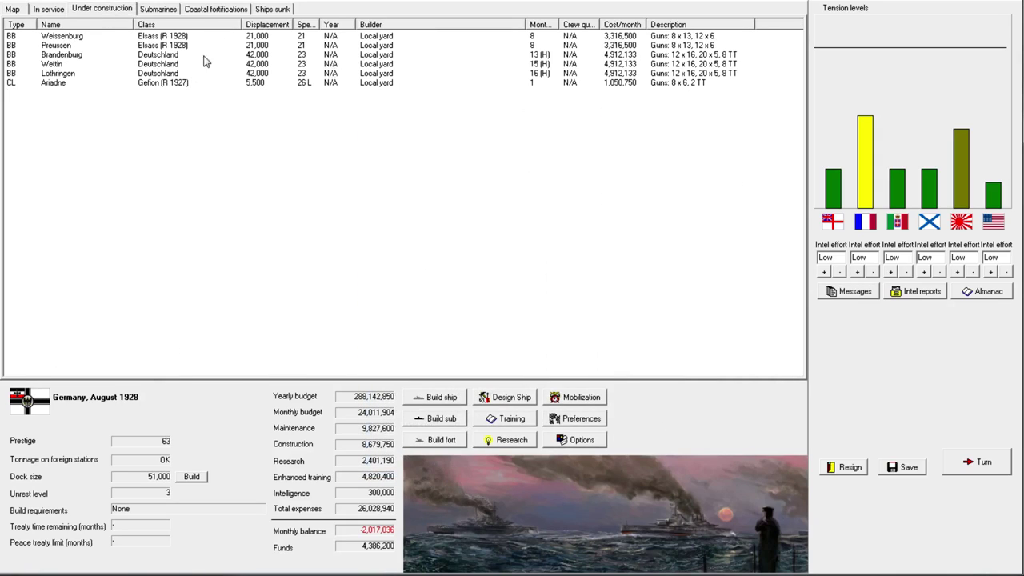
left_click(131, 55)
Step: Advance one month, dismissing the notices and the research breakthrough report
left_click(977, 472)
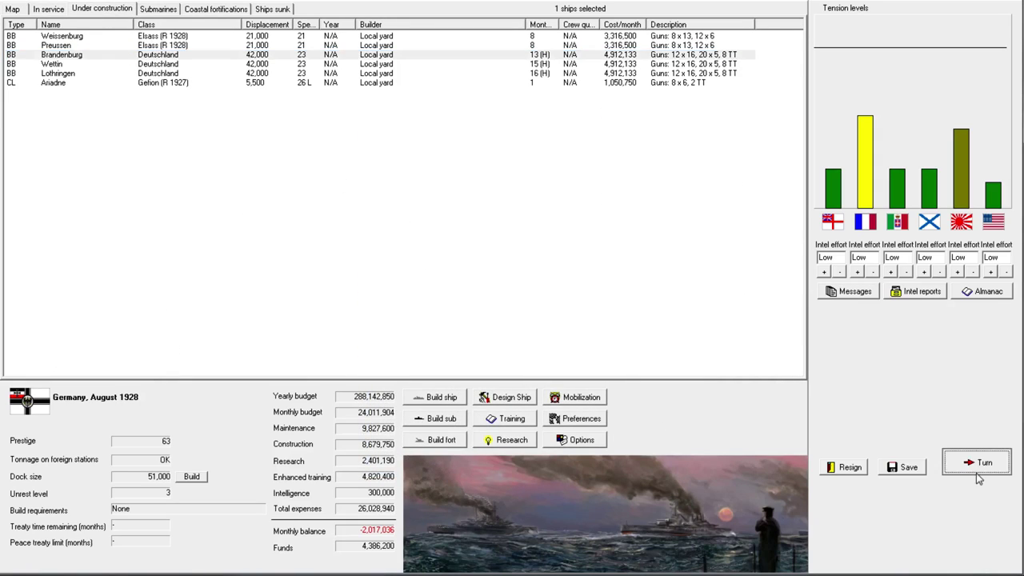
left_click(531, 426)
left_click(532, 433)
left_click(736, 406)
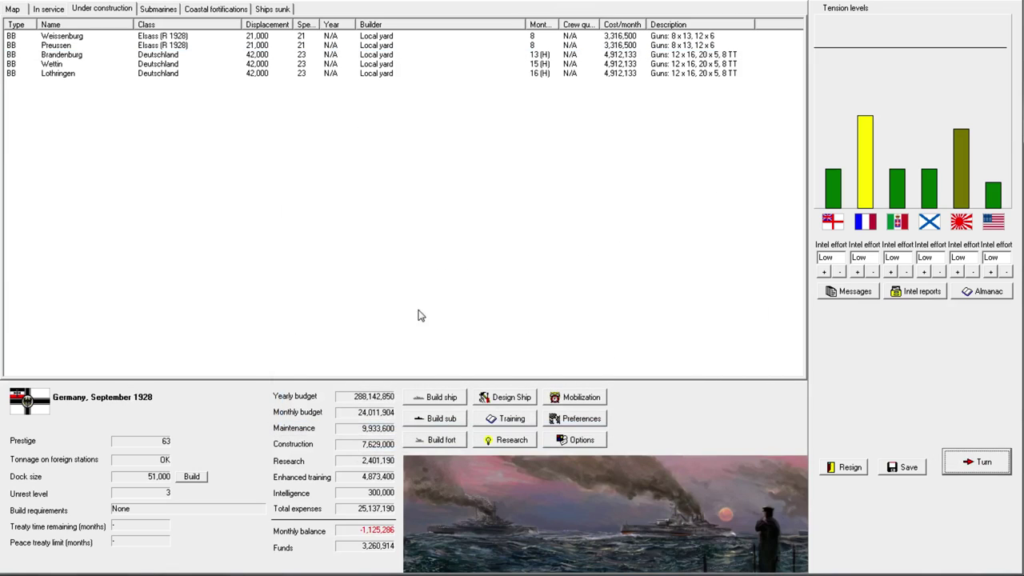
Step: Advance a month and send a battleship to the African uprising
left_click(978, 462)
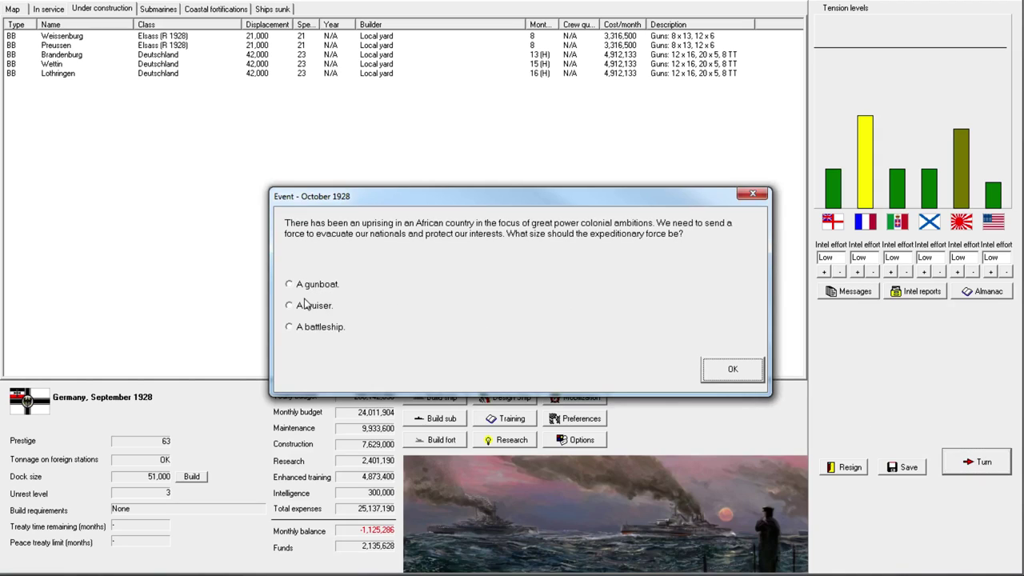
mouse_move(318, 326)
left_click(309, 328)
left_click(707, 370)
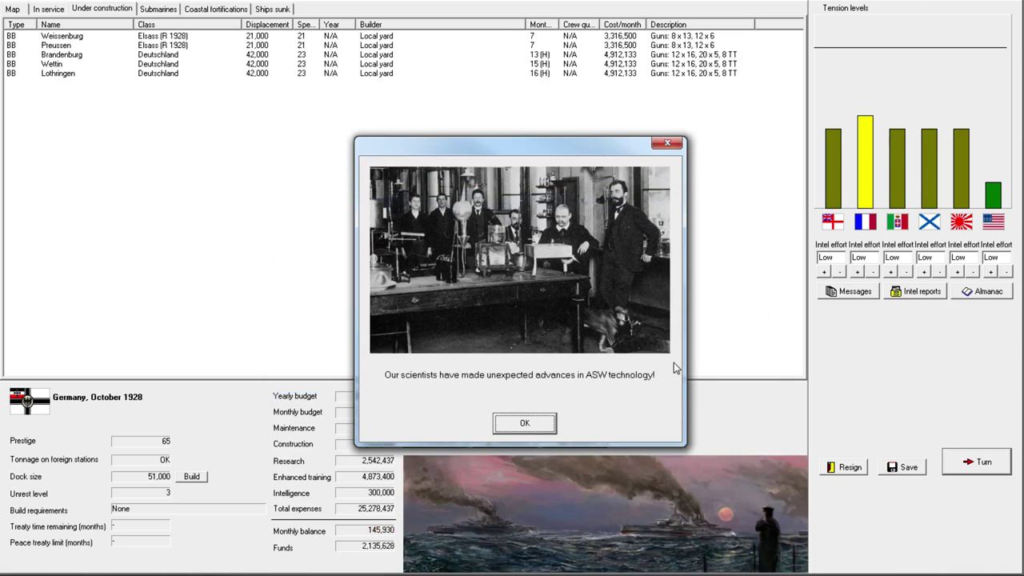
left_click(538, 422)
left_click(677, 405)
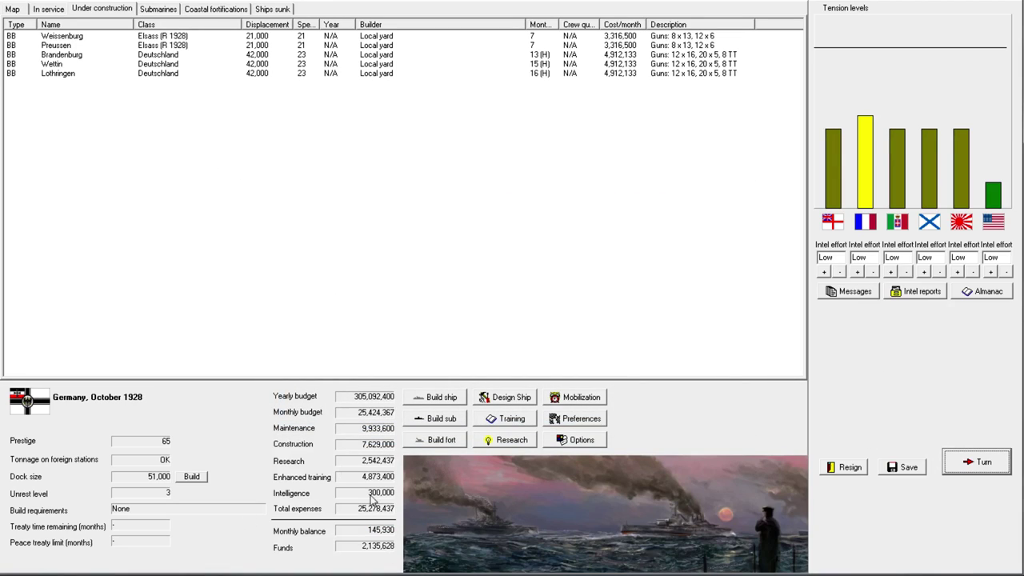
Step: Advance to November 1928, selling counterflooding rights to the USA
left_click(978, 462)
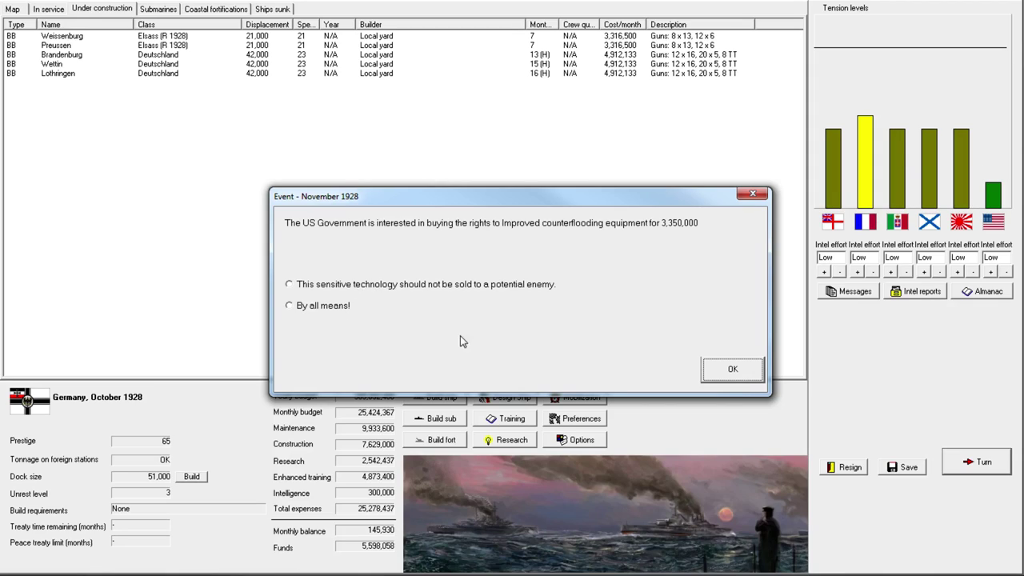
left_click(383, 286)
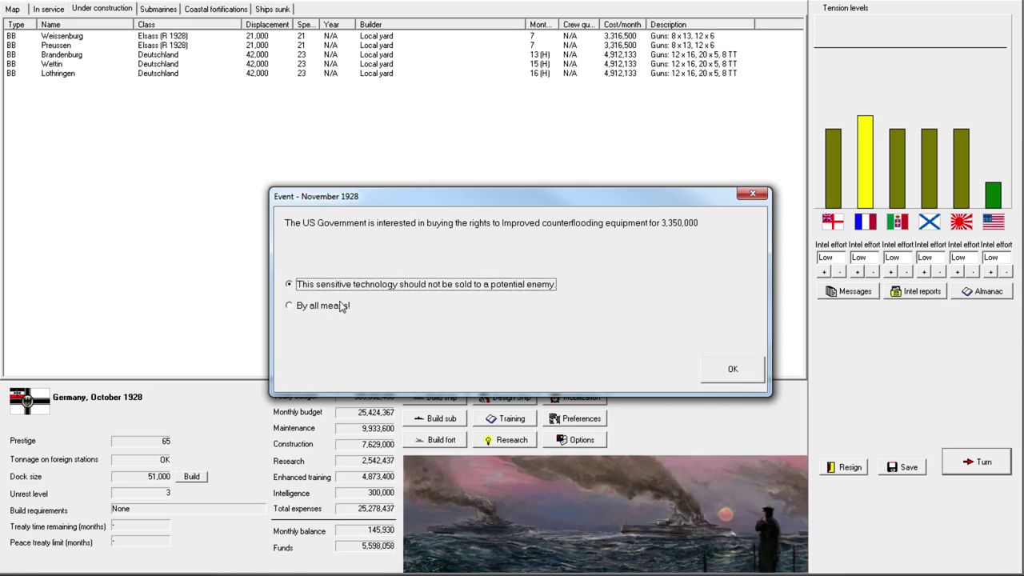
left_click(317, 307)
left_click(740, 373)
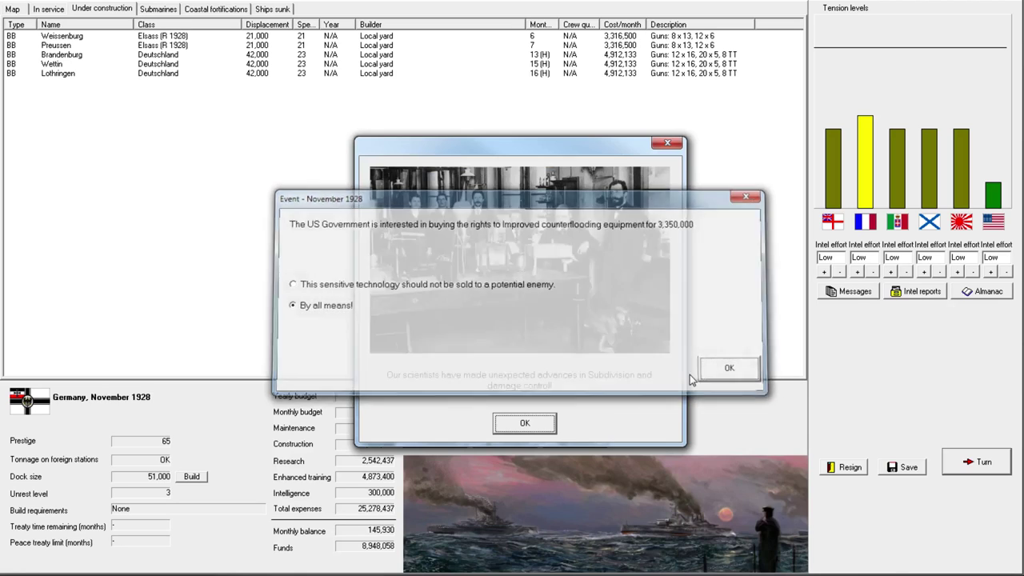
left_click(532, 419)
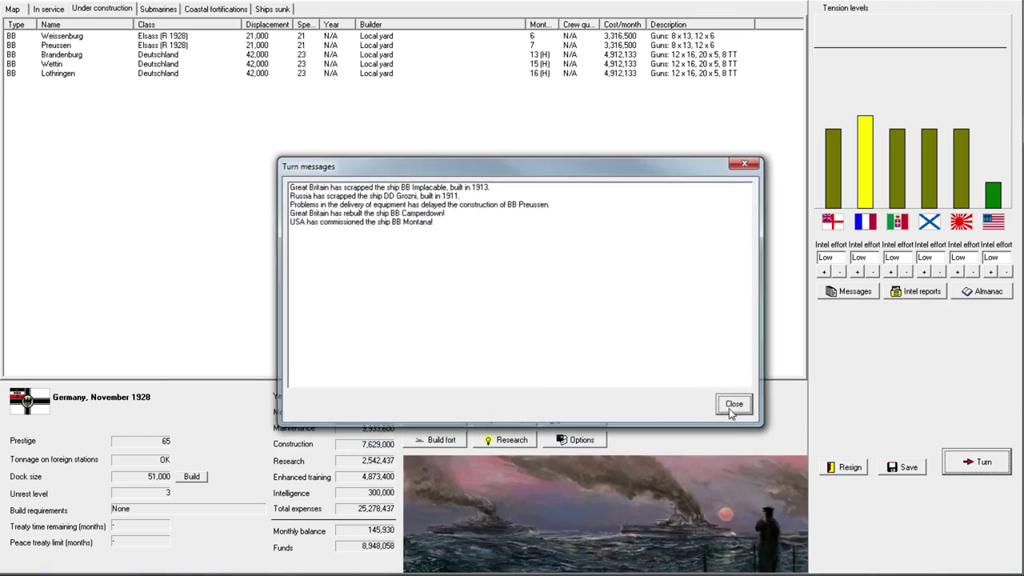
left_click(734, 404)
Step: Resume construction of Lothringen and advance to December 1928
left_click_drag(90, 37, 90, 48)
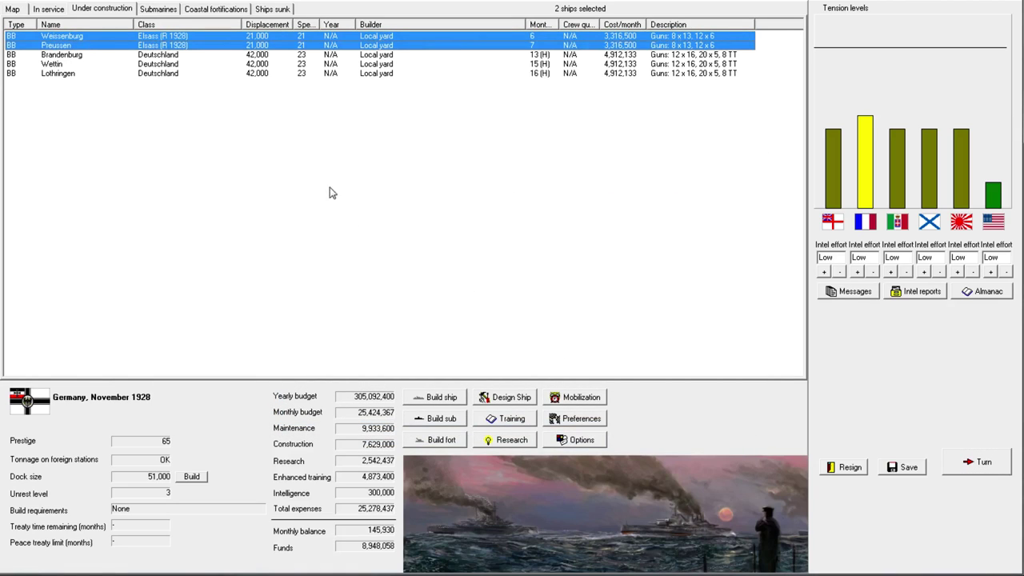
left_click_drag(257, 64, 268, 73)
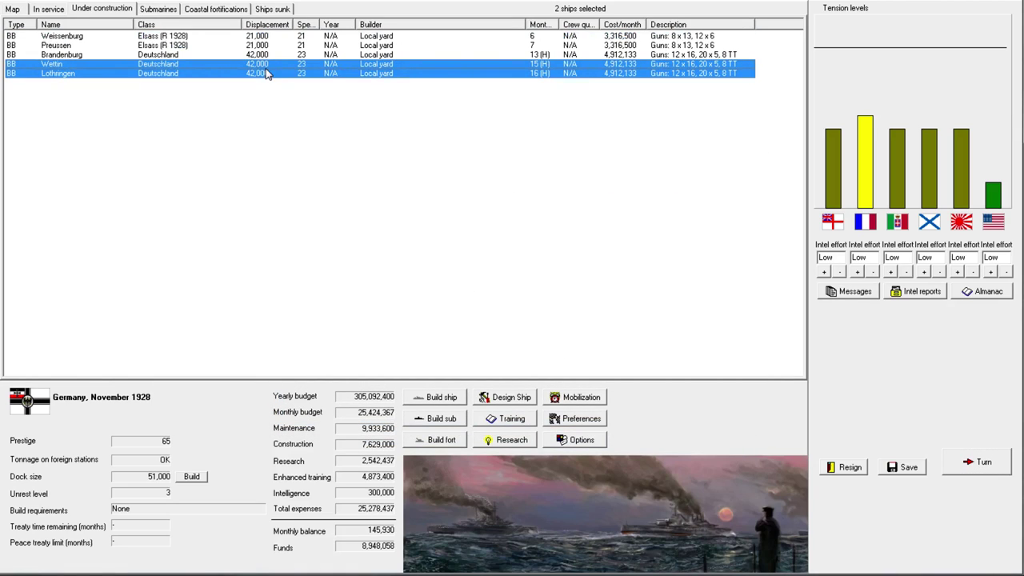
right_click(268, 74)
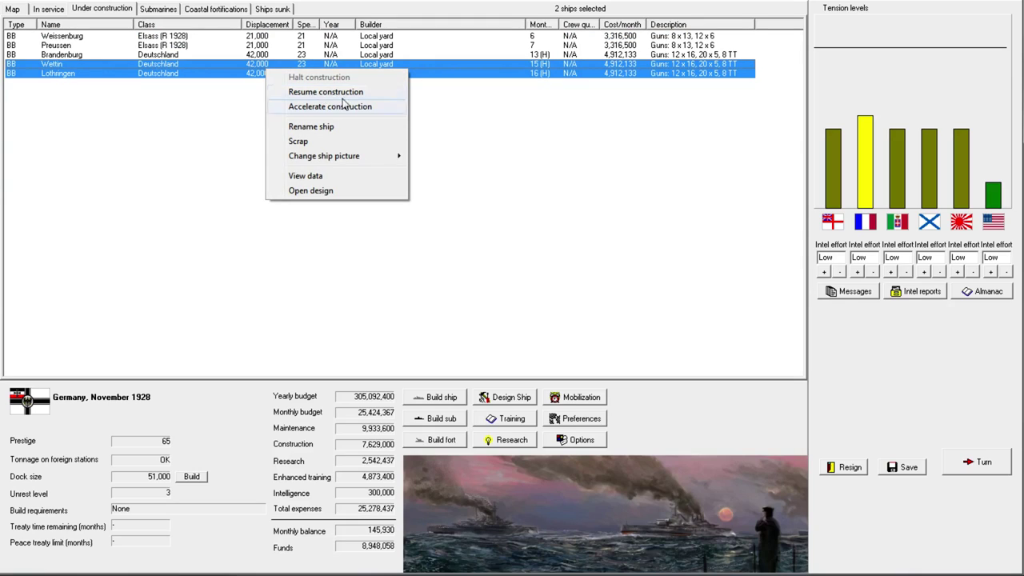
left_click(324, 95)
left_click(267, 73)
right_click(267, 73)
left_click(324, 94)
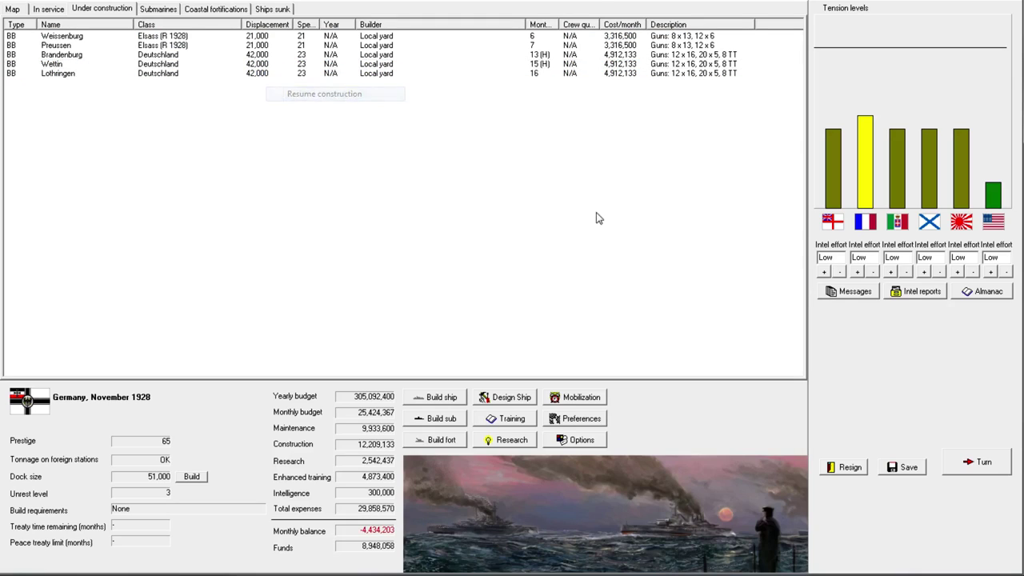
left_click(977, 462)
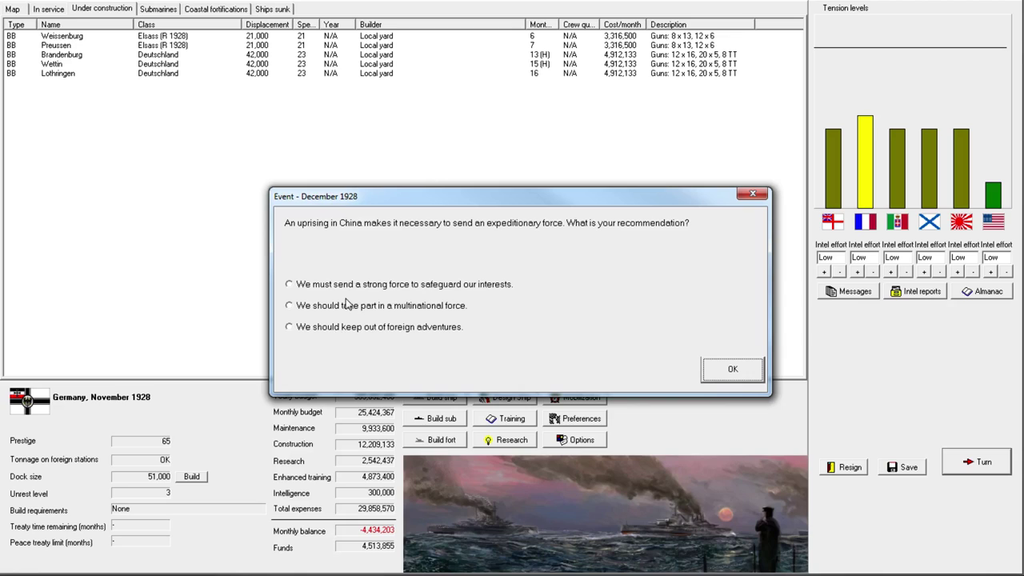
Step: Join a multinational force in China and dismiss the turn and armour research notices
left_click(344, 305)
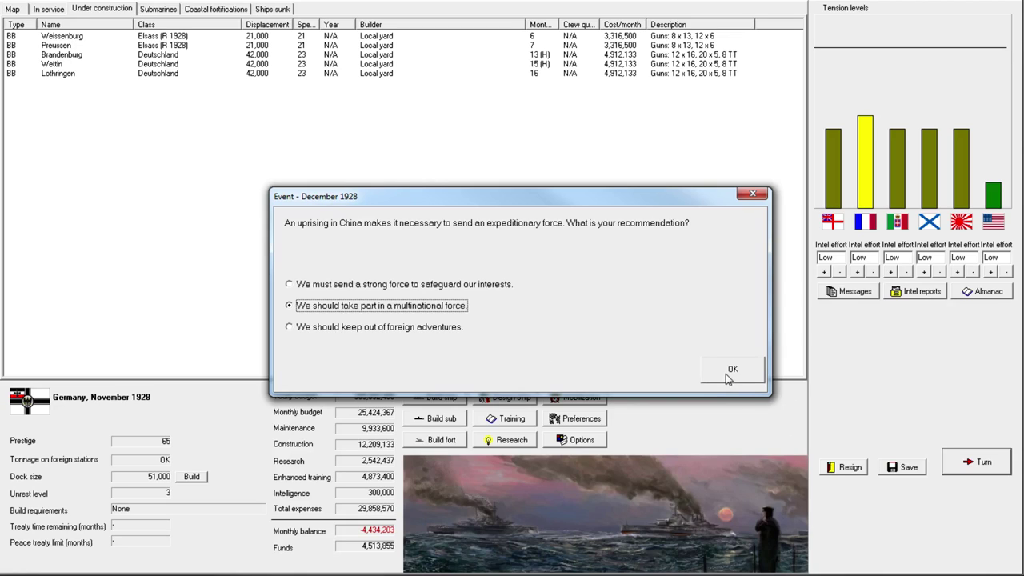
left_click(728, 371)
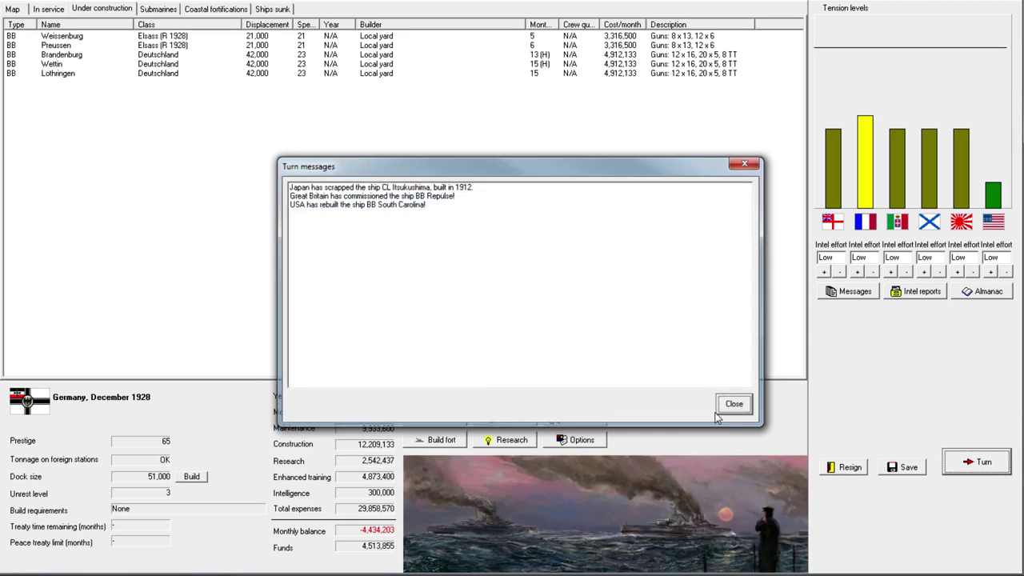
left_click(729, 406)
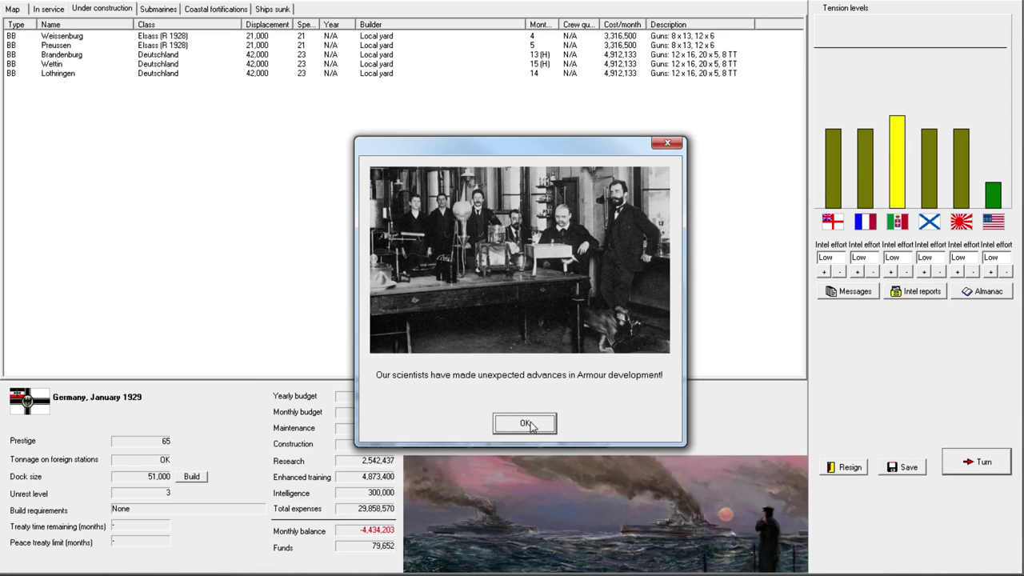
left_click(533, 423)
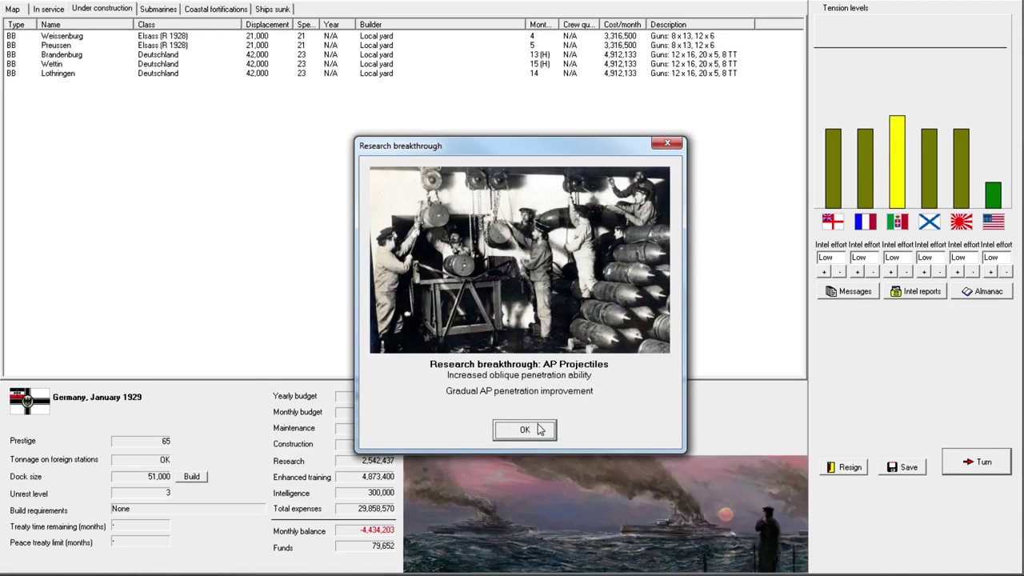
Step: Dismiss the January notices and set Armour development (Adv) research priority to Medium
left_click(538, 430)
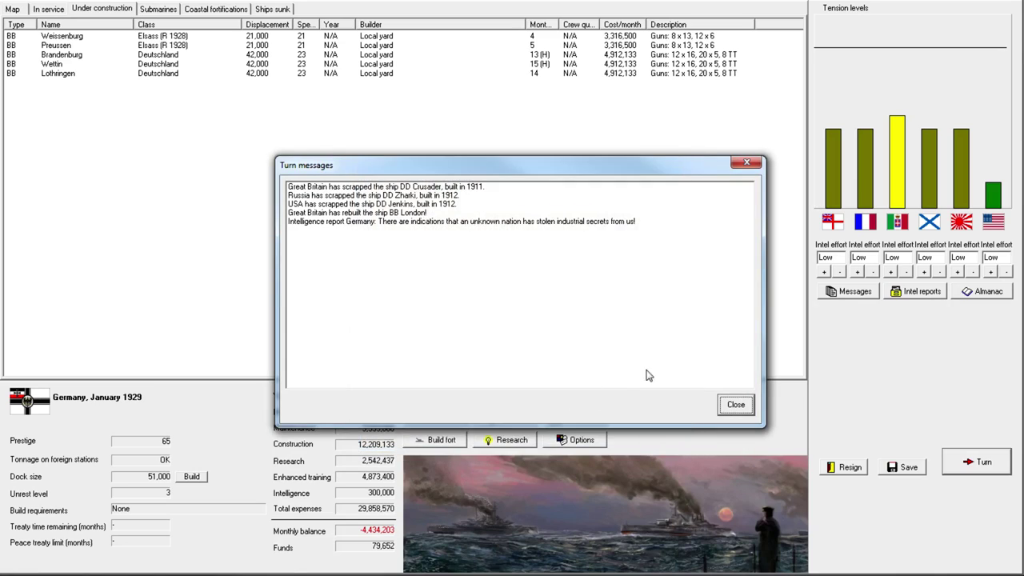
left_click(726, 405)
left_click(505, 441)
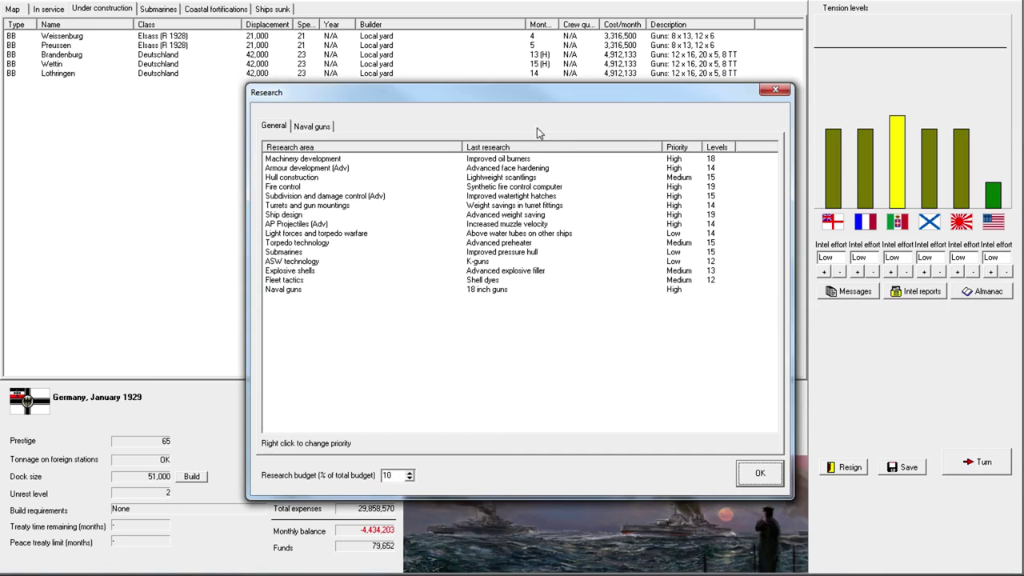
left_click(356, 170)
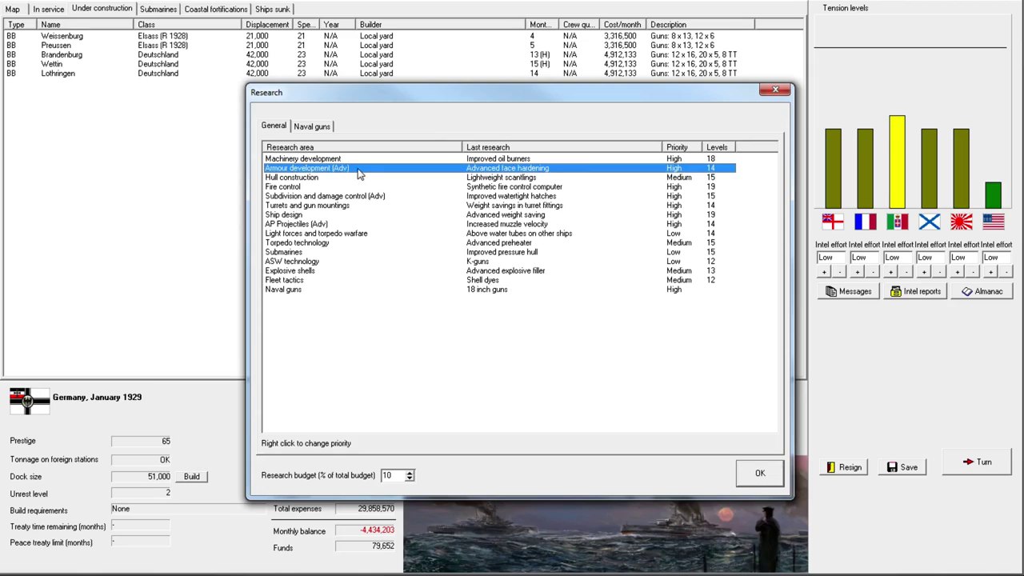
right_click(359, 174)
left_click(376, 189)
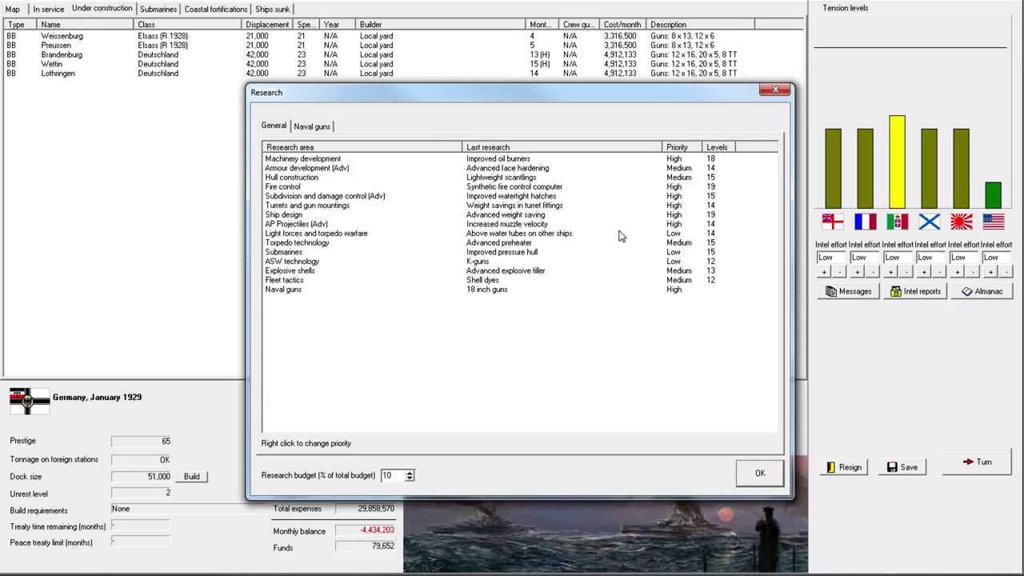
left_click(304, 179)
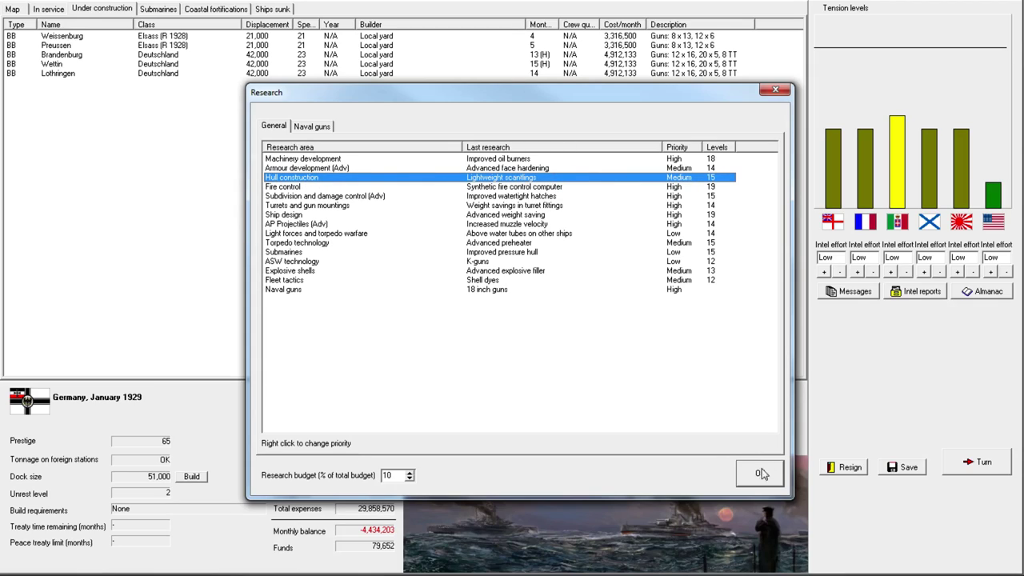
left_click(293, 187)
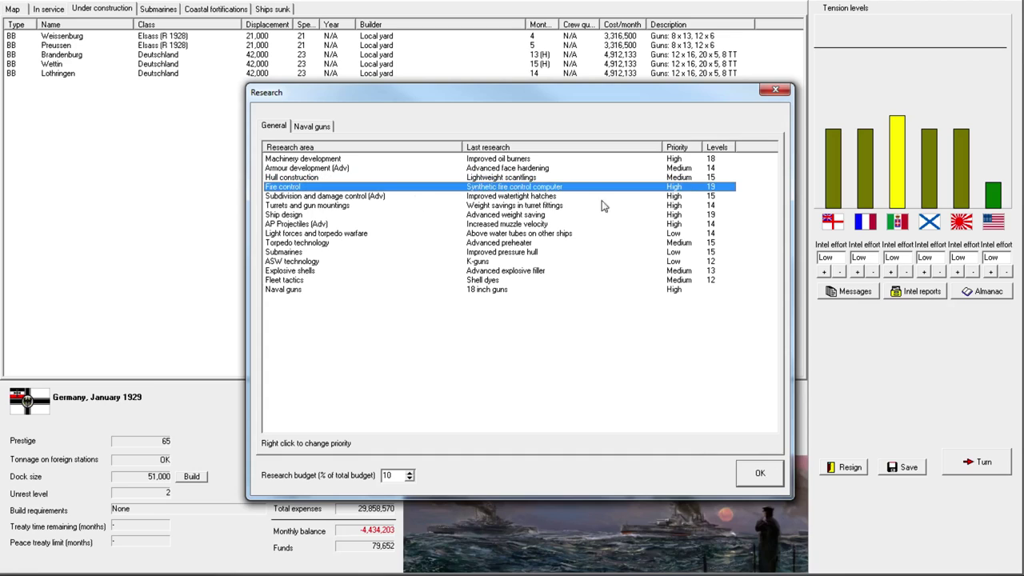
left_click(760, 473)
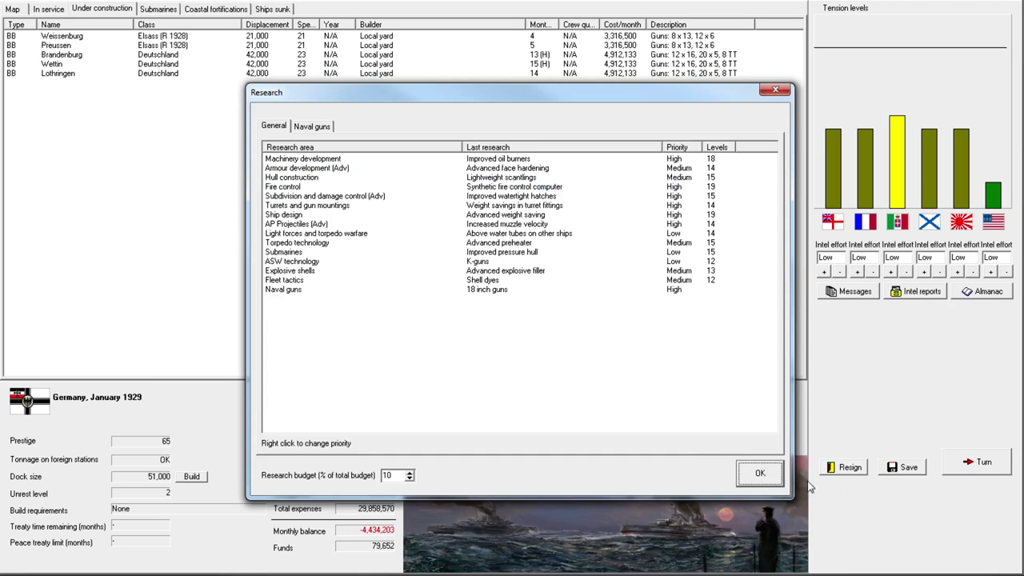
Step: Cancel the turn at the negative-funds warning and halt Lothringen's construction
left_click(978, 462)
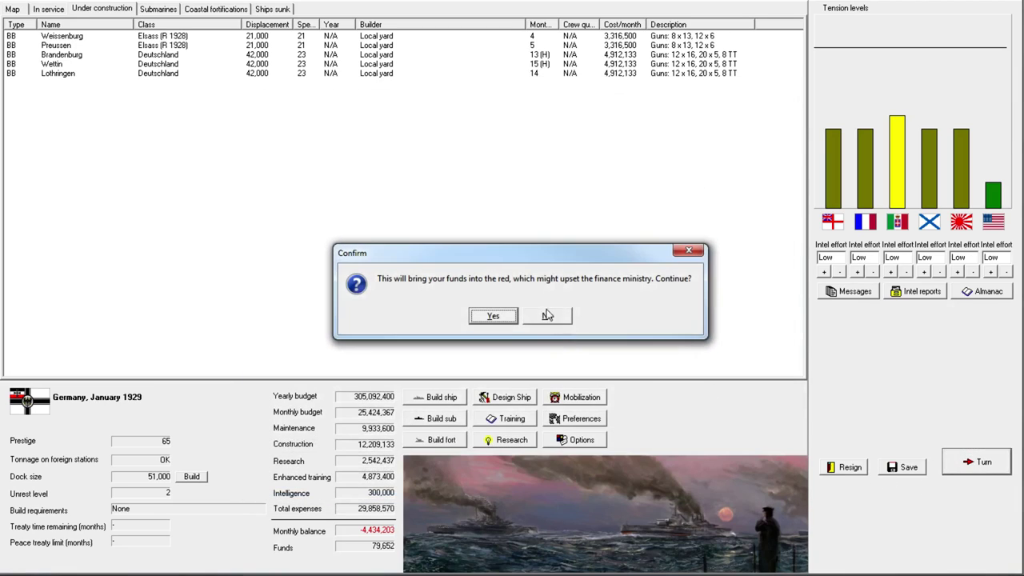
left_click(550, 316)
left_click_drag(252, 54, 259, 67)
right_click(260, 71)
left_click(227, 82)
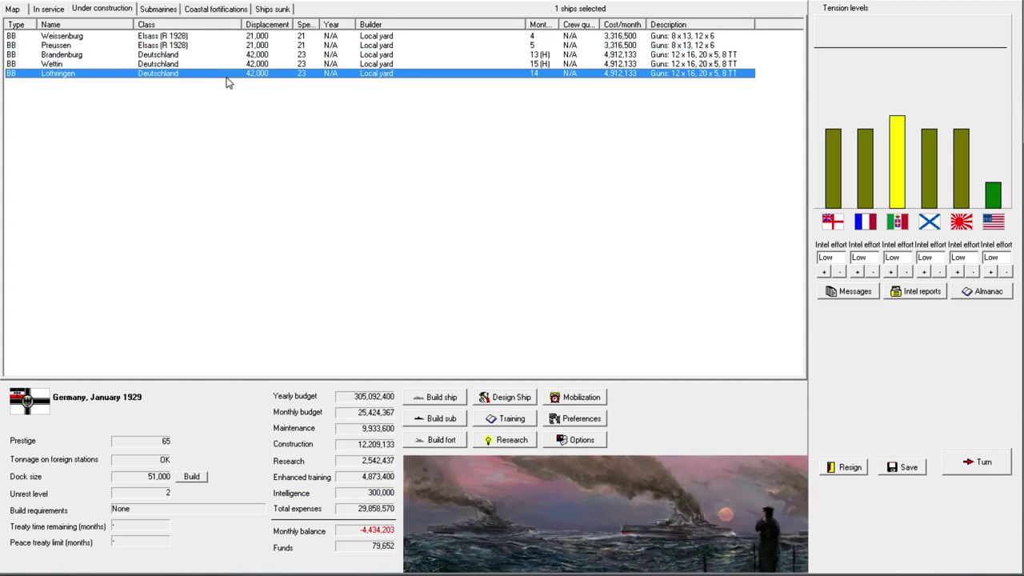
right_click(268, 80)
left_click(337, 87)
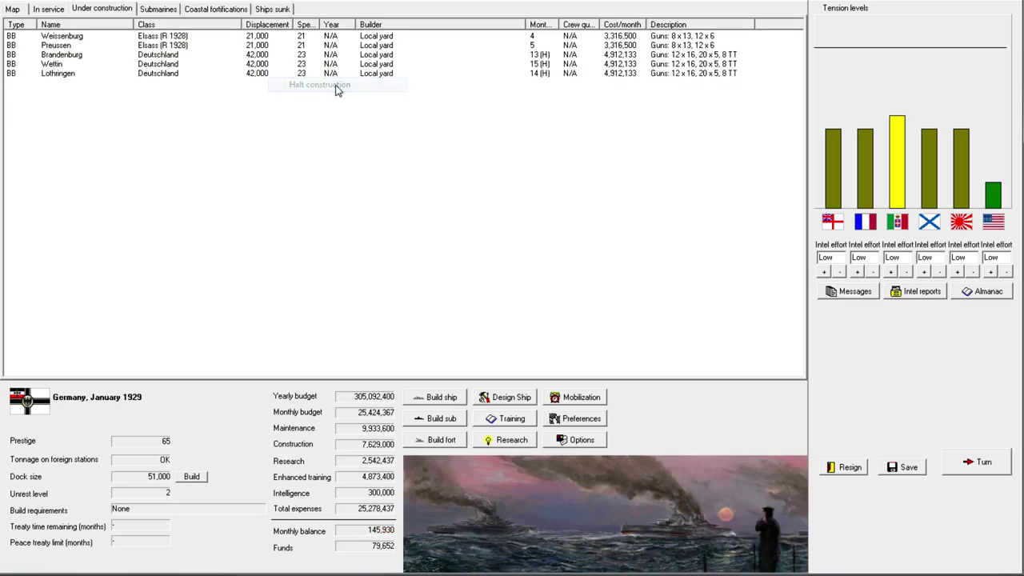
Step: Advance through February and March 1929, dismissing the Subdivision research notice
left_click(978, 462)
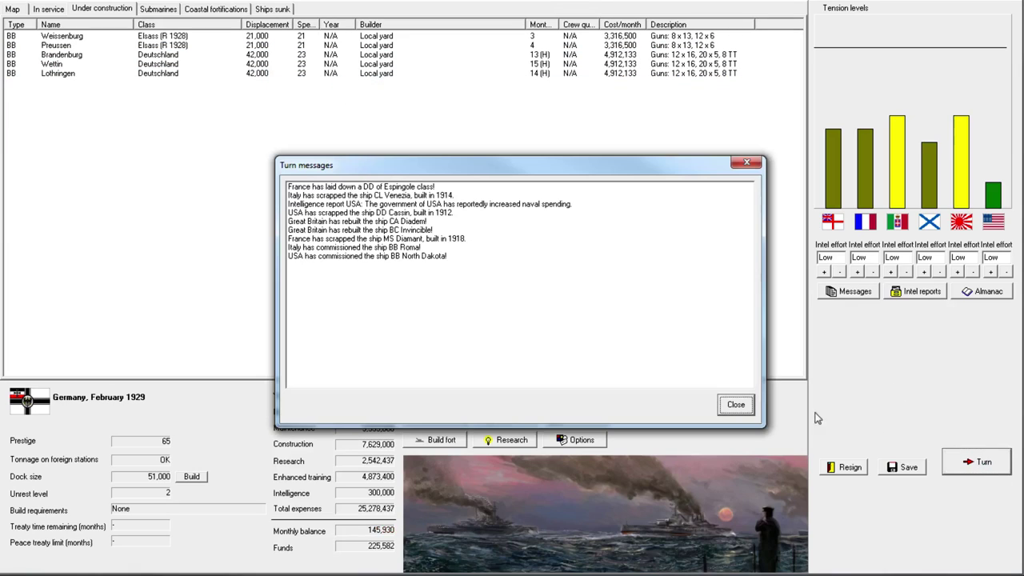
left_click(738, 409)
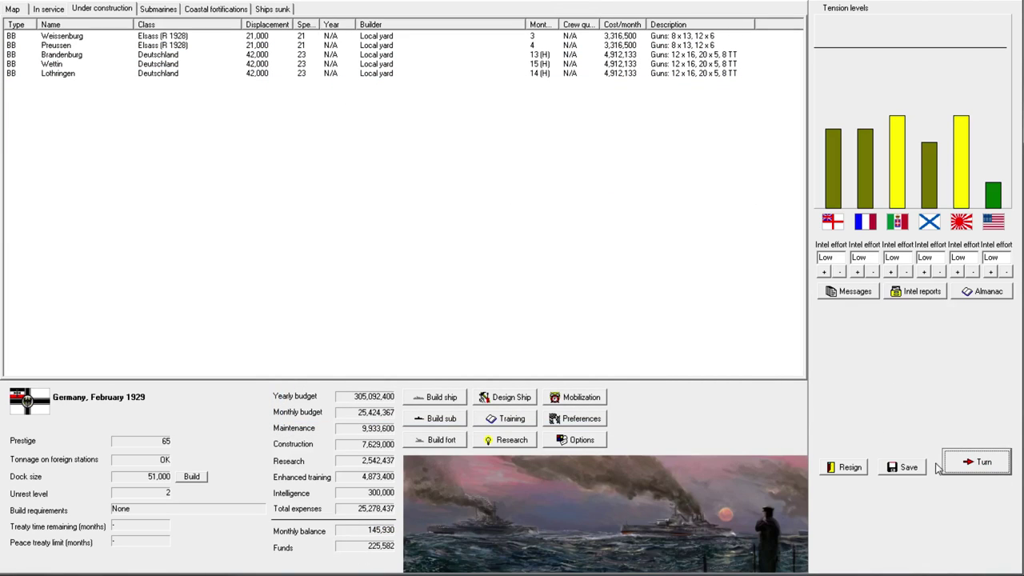
left_click(980, 466)
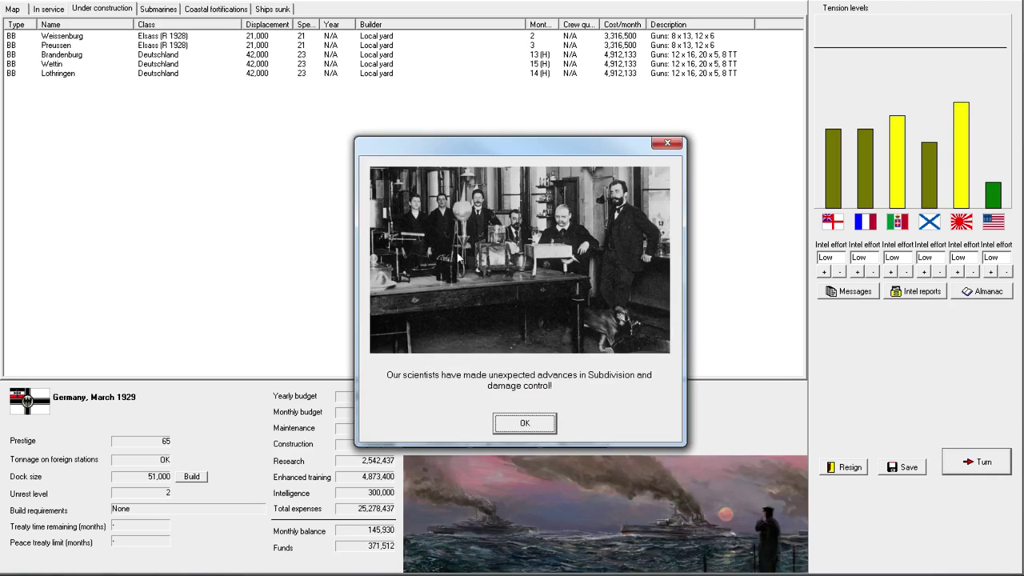
left_click(515, 423)
left_click(736, 404)
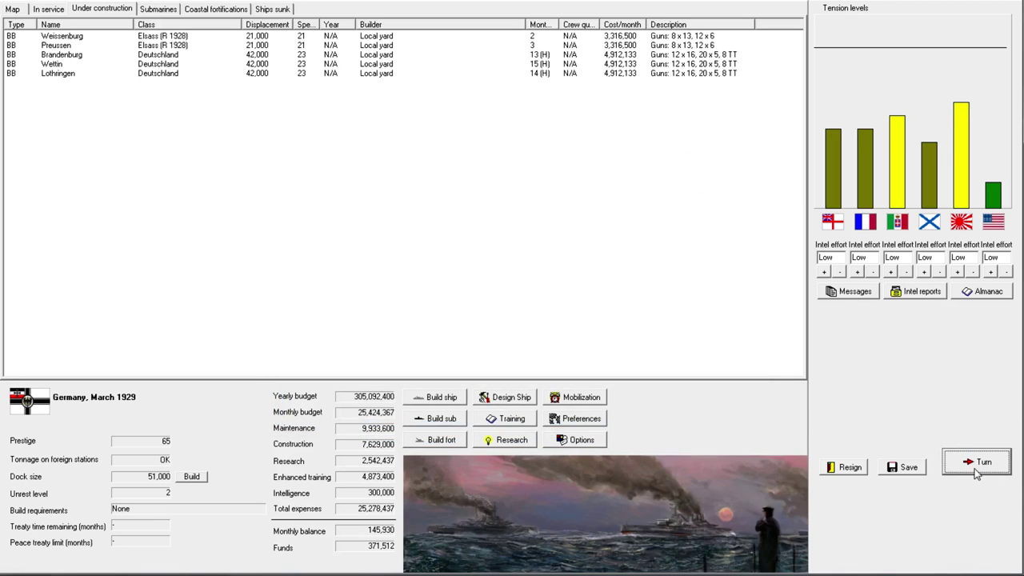
Step: Advance to April 1929 and back the Balkan ally unconditionally
left_click(978, 463)
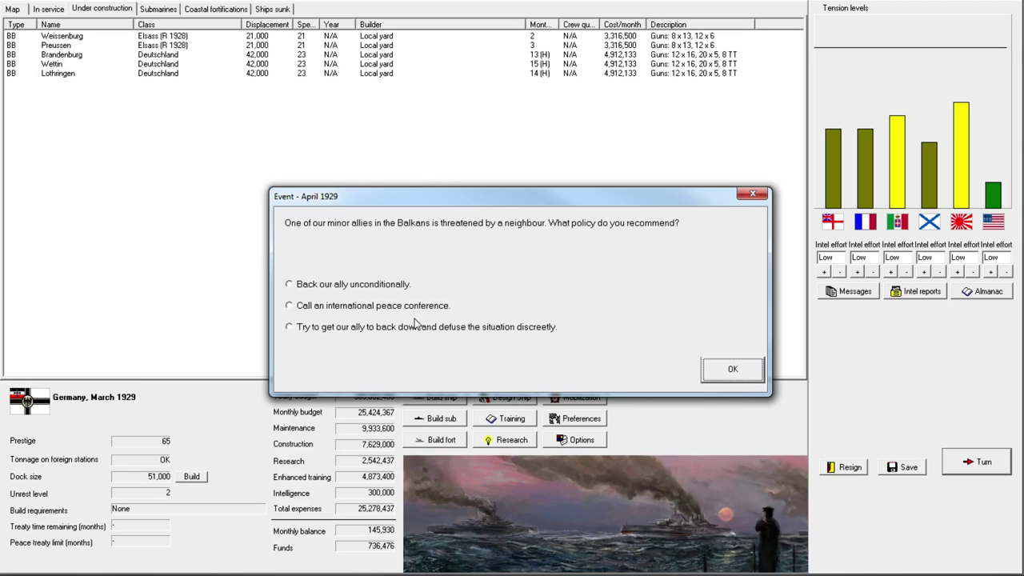
left_click(361, 286)
left_click(705, 371)
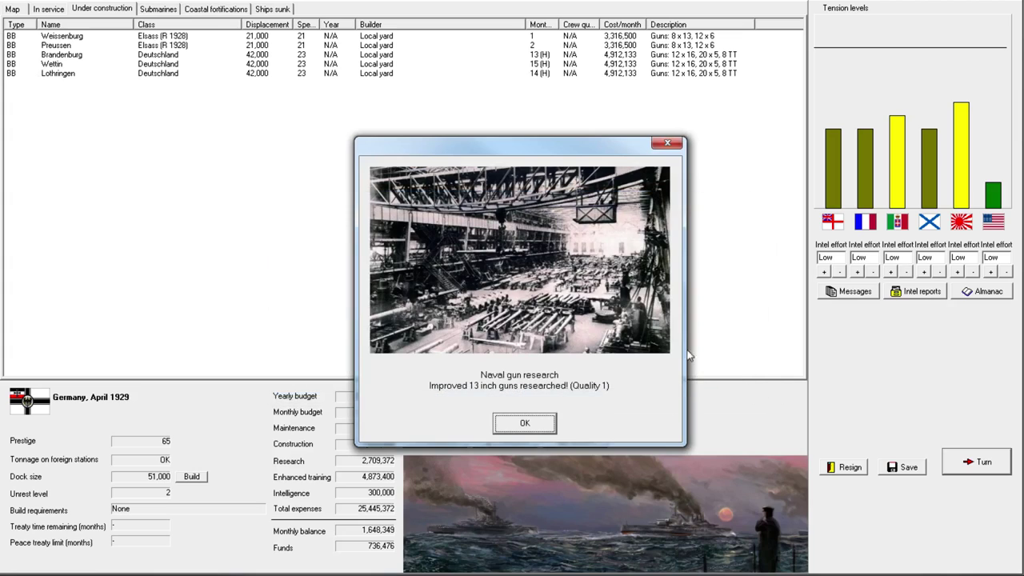
left_click(538, 424)
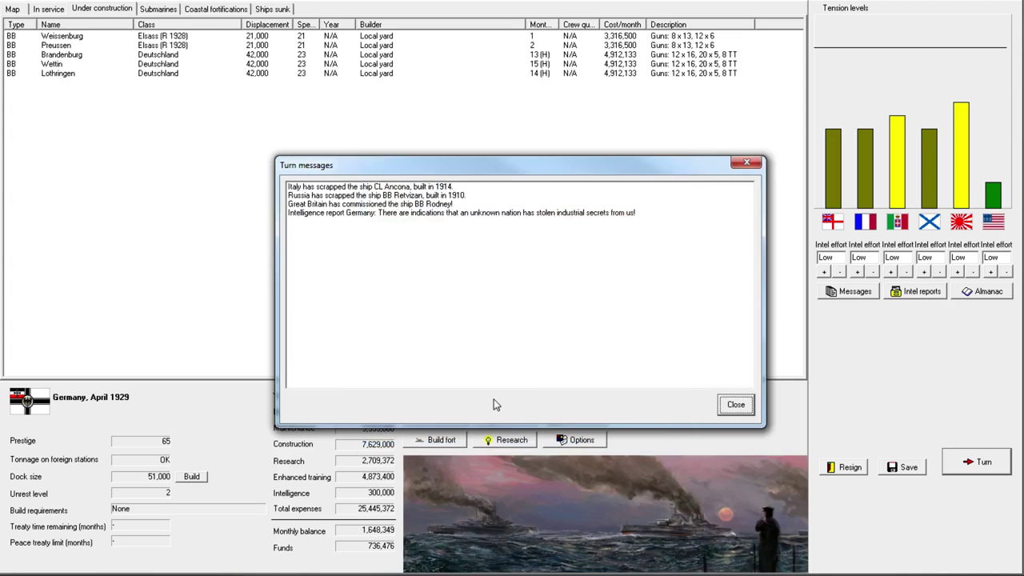
left_click(736, 405)
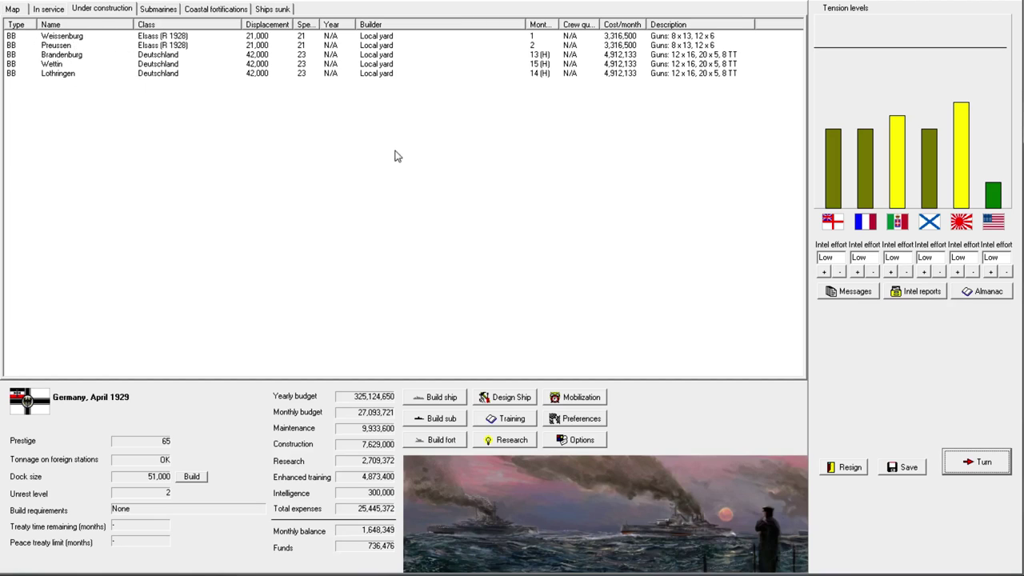
Step: Advance to May 1929, dismissing the reconstruction notice and turn messages
left_click(984, 464)
left_click(528, 424)
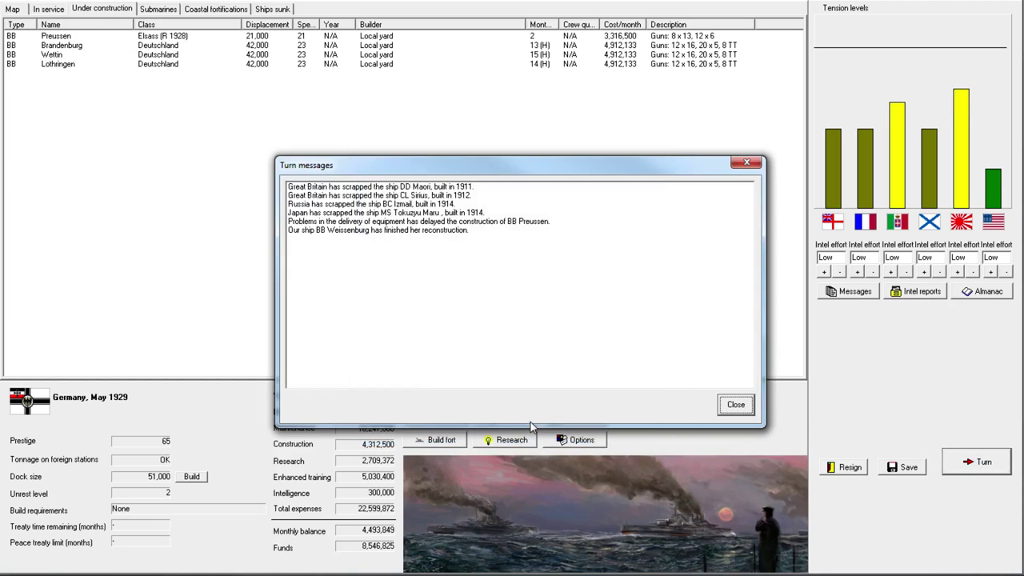
left_click(733, 406)
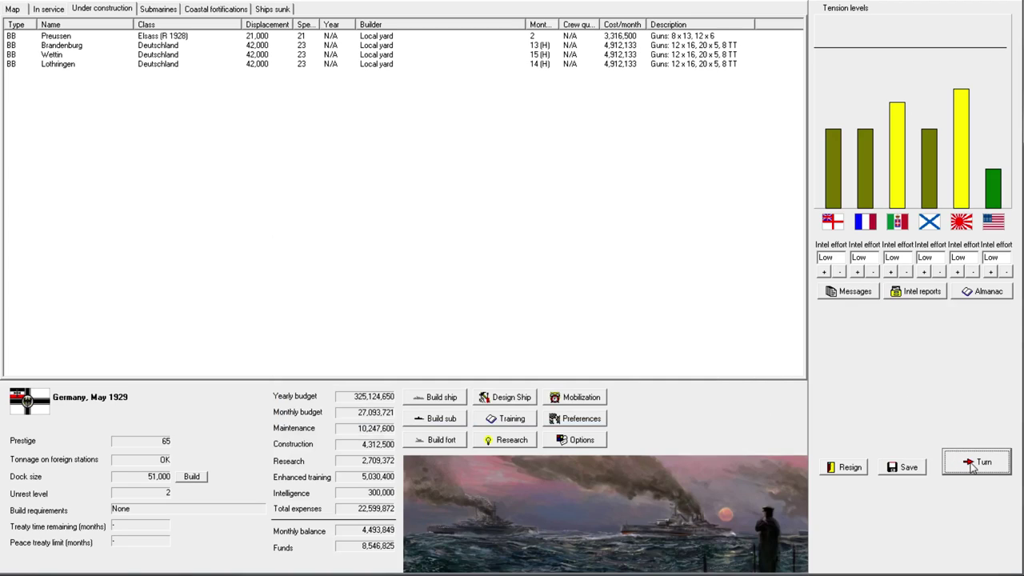
Step: Resume Wettin's construction and end the month to reach the June 1929 Japan event
left_click(272, 46)
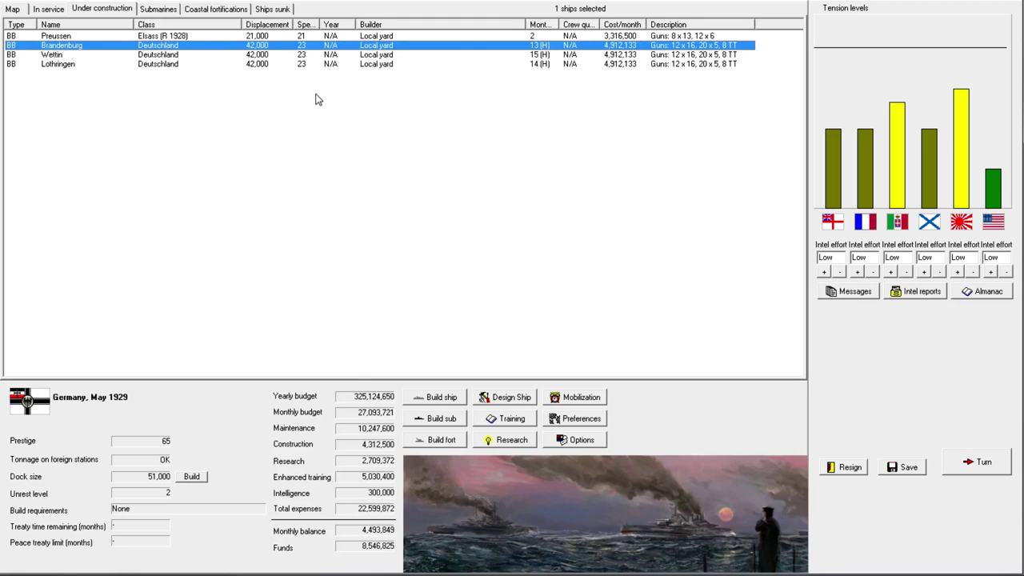
right_click(255, 56)
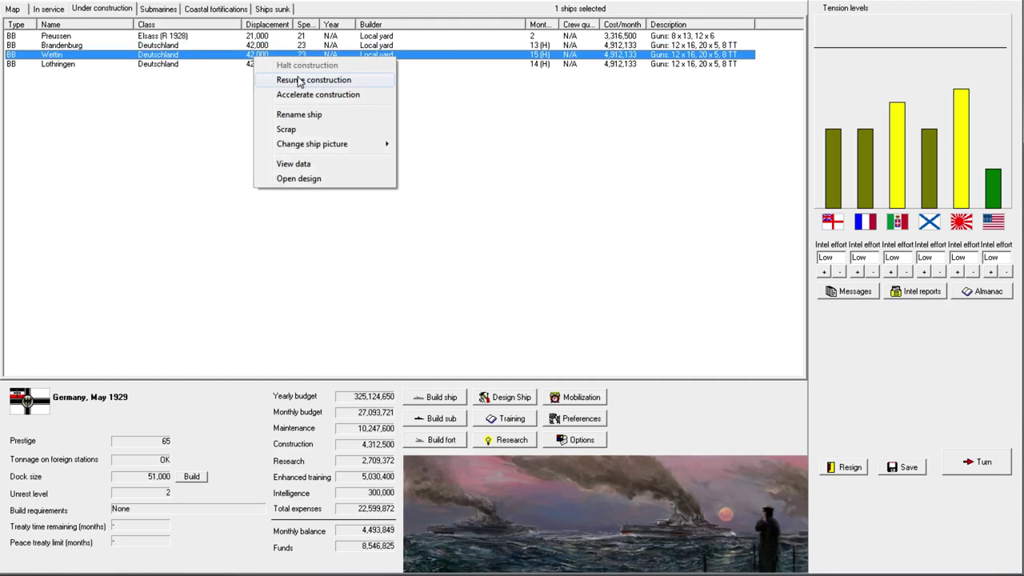
left_click(299, 80)
left_click(976, 463)
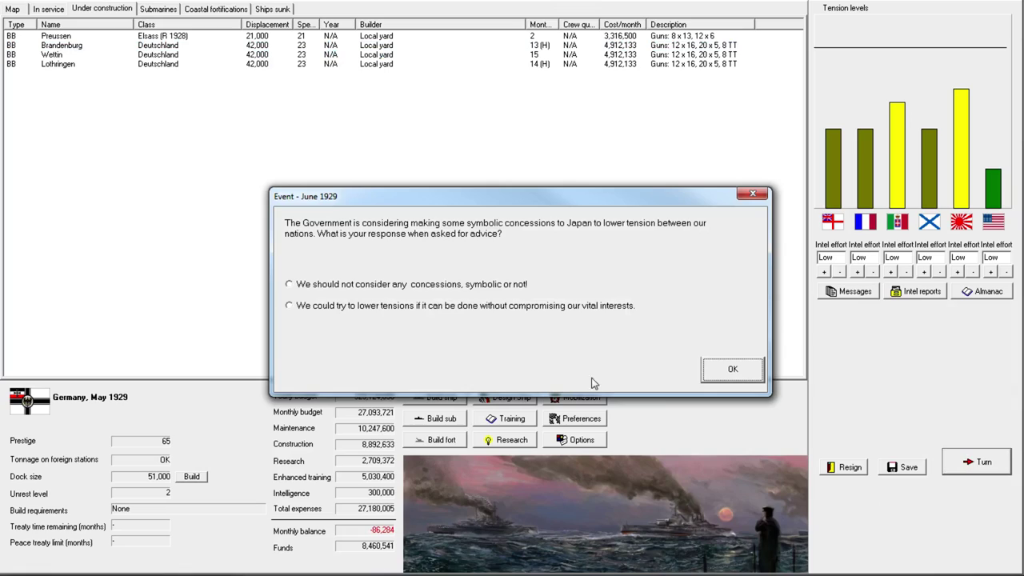
Step: Answer the Japan event by trying to lower tensions, then close June's messages
left_click(381, 307)
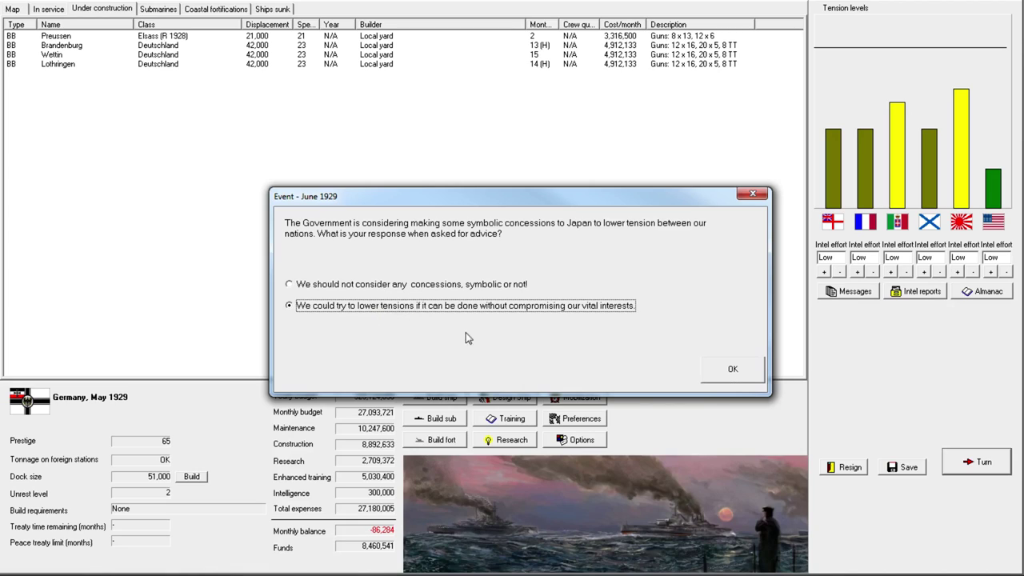
left_click(737, 372)
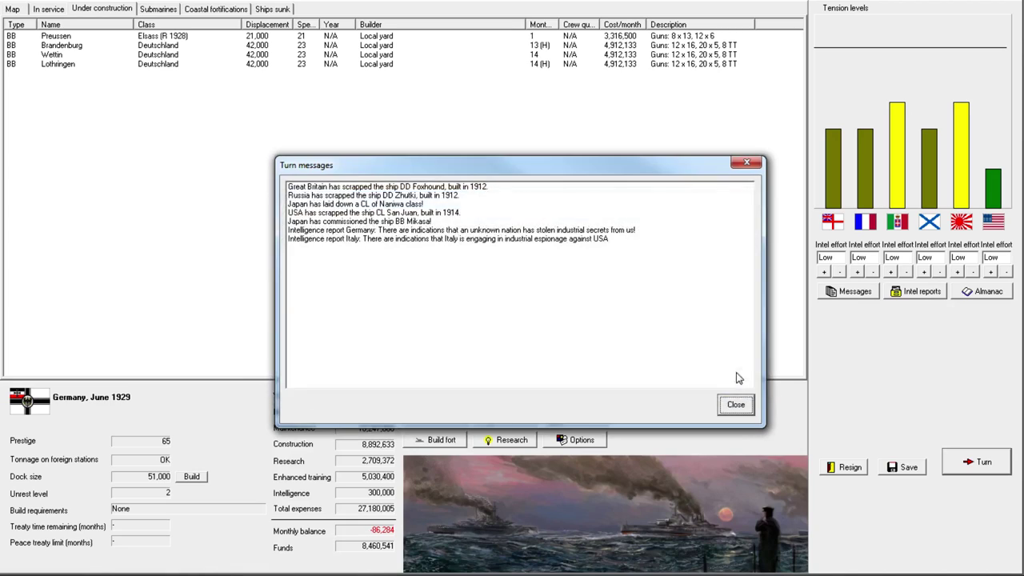
left_click(734, 405)
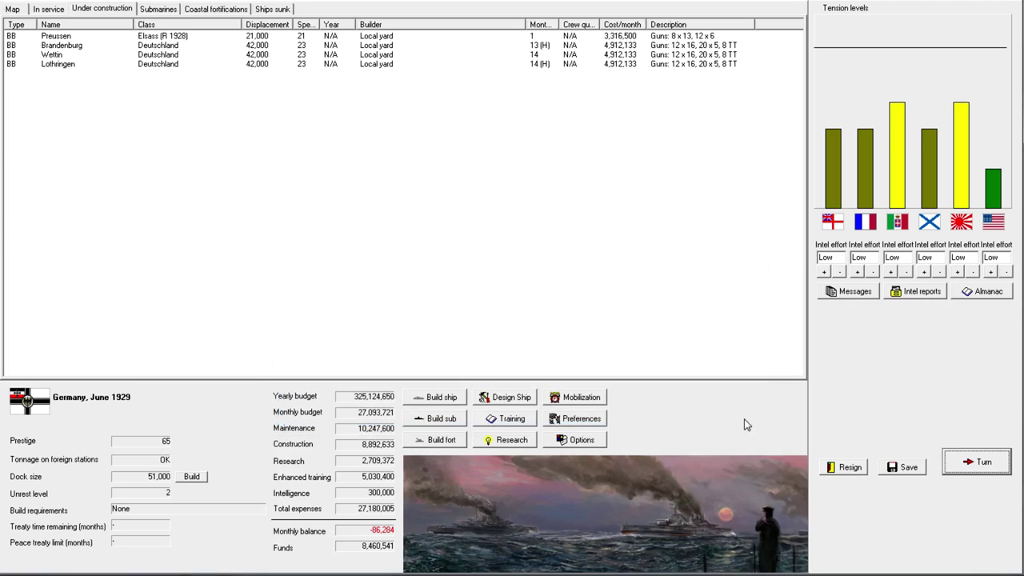
Step: Advance to July 1929, acknowledging Preussen's completed reconstruction and closing the reports
left_click(975, 462)
left_click(512, 426)
left_click(749, 405)
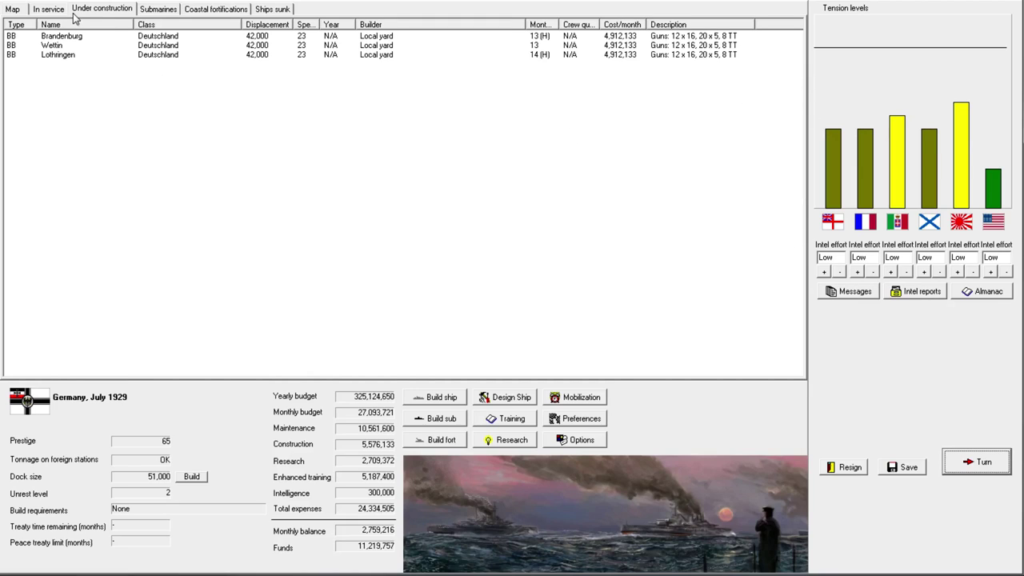
Step: Resume construction of the battleship Lothringen
left_click(160, 39)
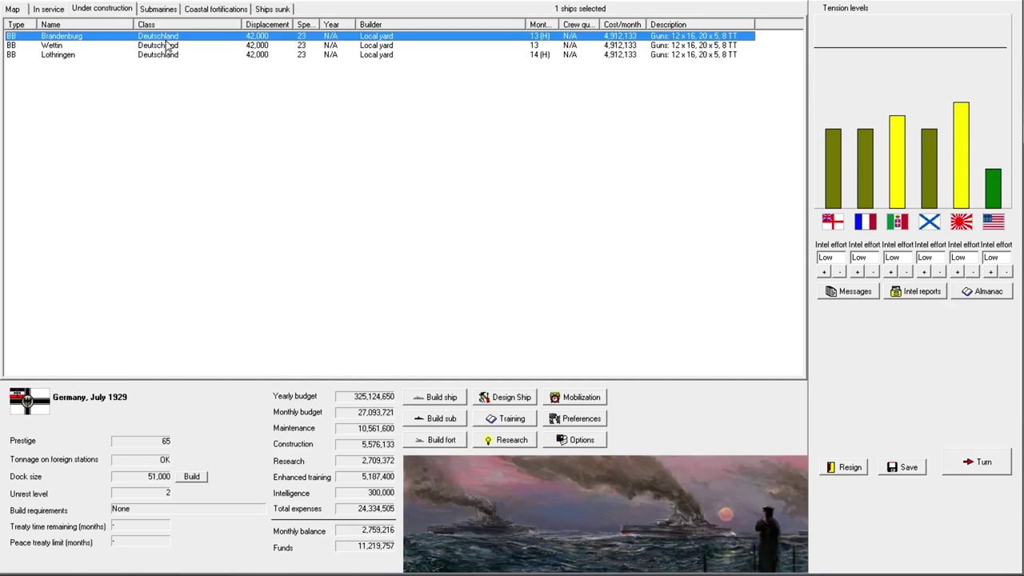
right_click(161, 54)
left_click(208, 74)
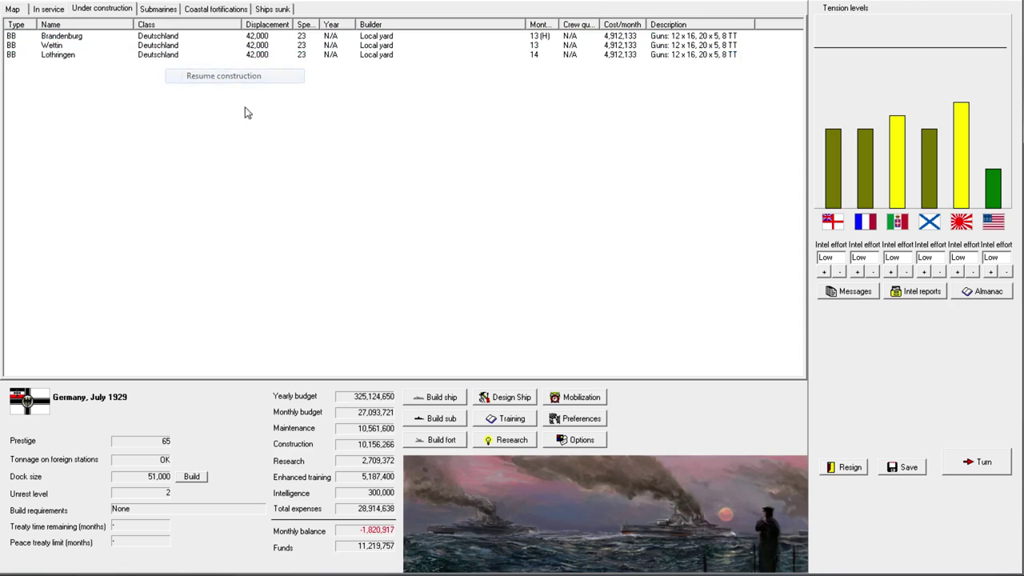
Step: Advance to August 1929, dismissing the armour and naval gun research notices
left_click(968, 464)
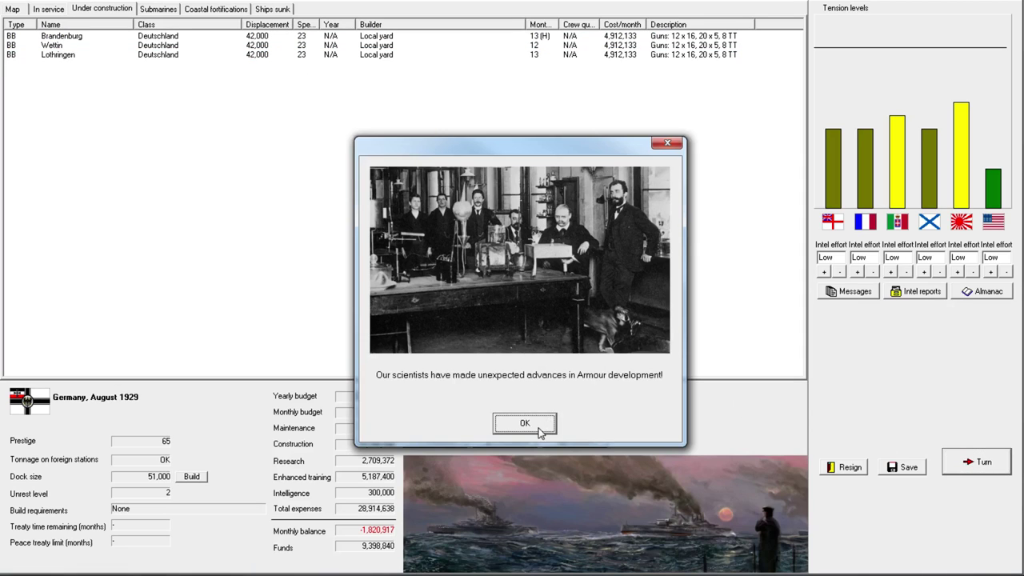
left_click(538, 425)
left_click(522, 424)
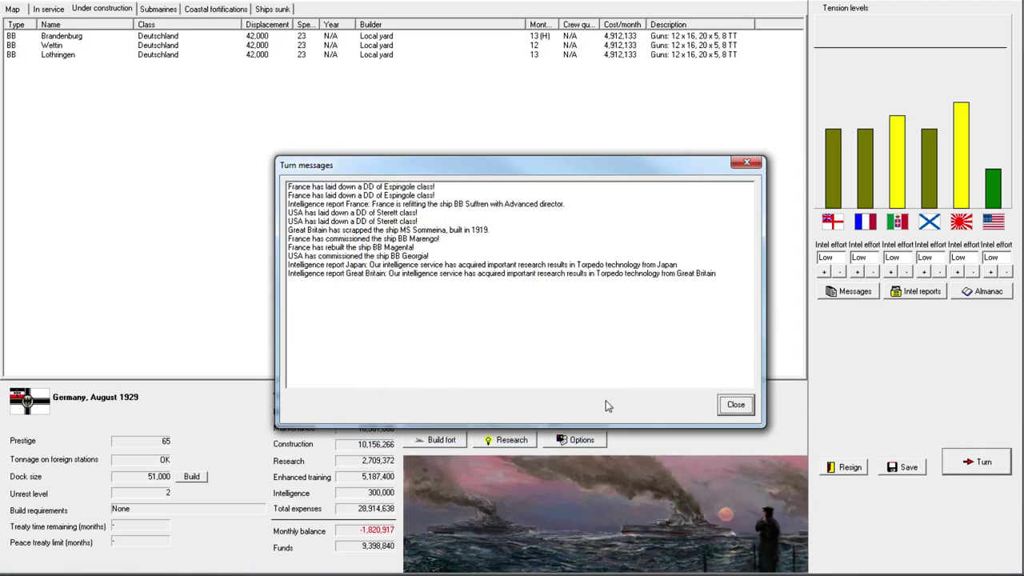
left_click(736, 405)
Step: Advance to September 1929, making the caught agent a national hero, and dismiss the reports
key("Return")
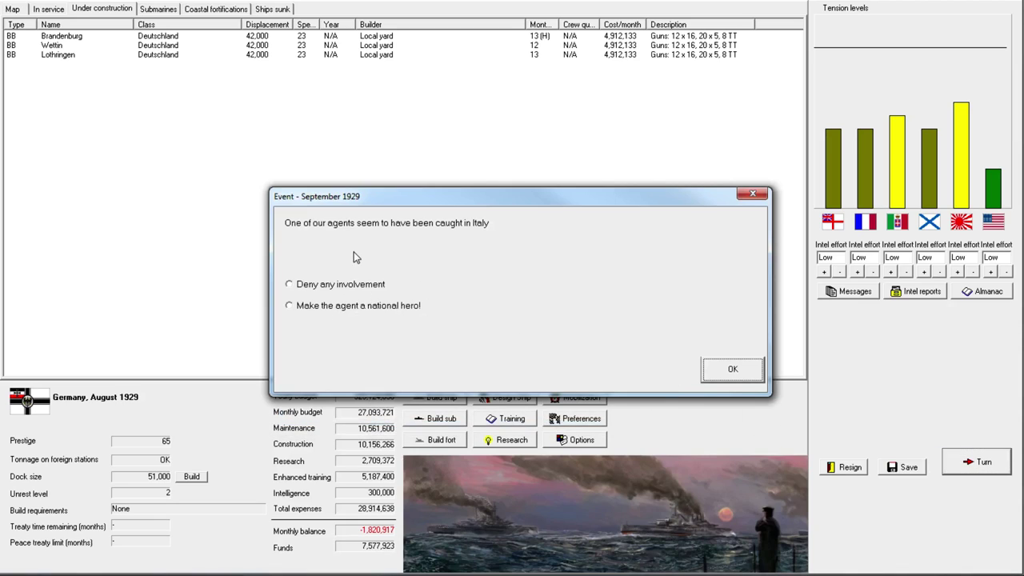
left_click(336, 303)
left_click(733, 369)
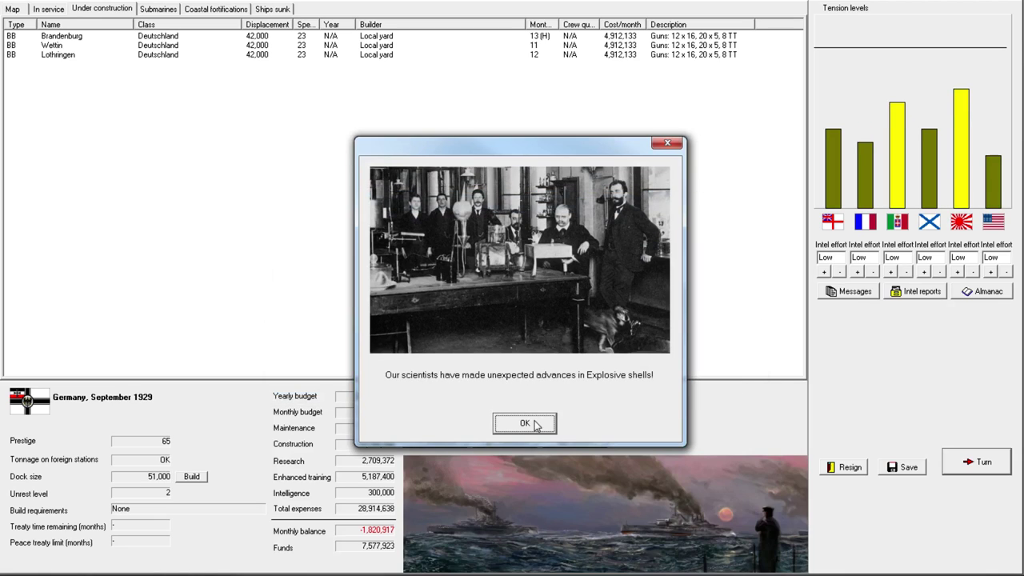
left_click(526, 421)
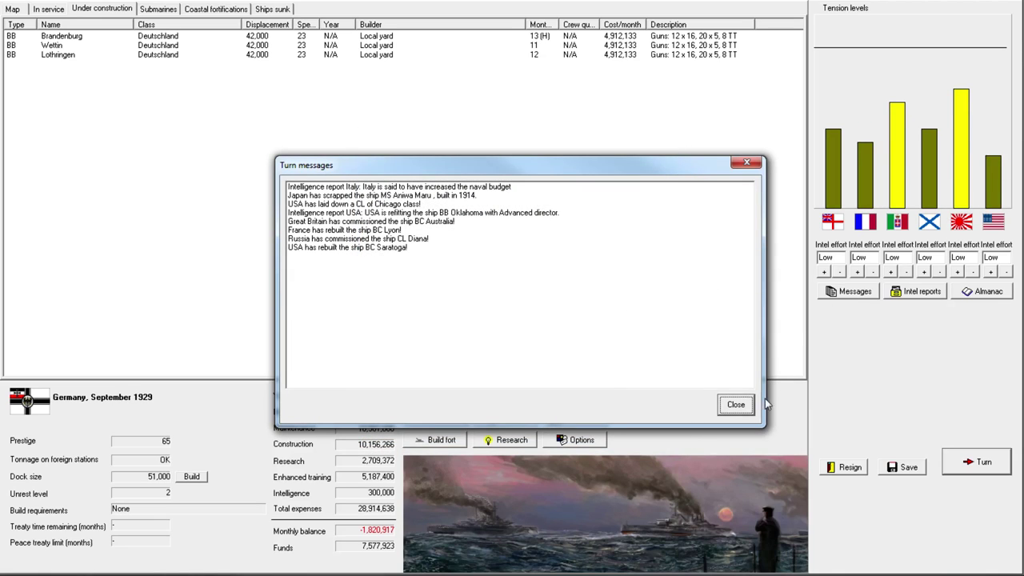
left_click(735, 404)
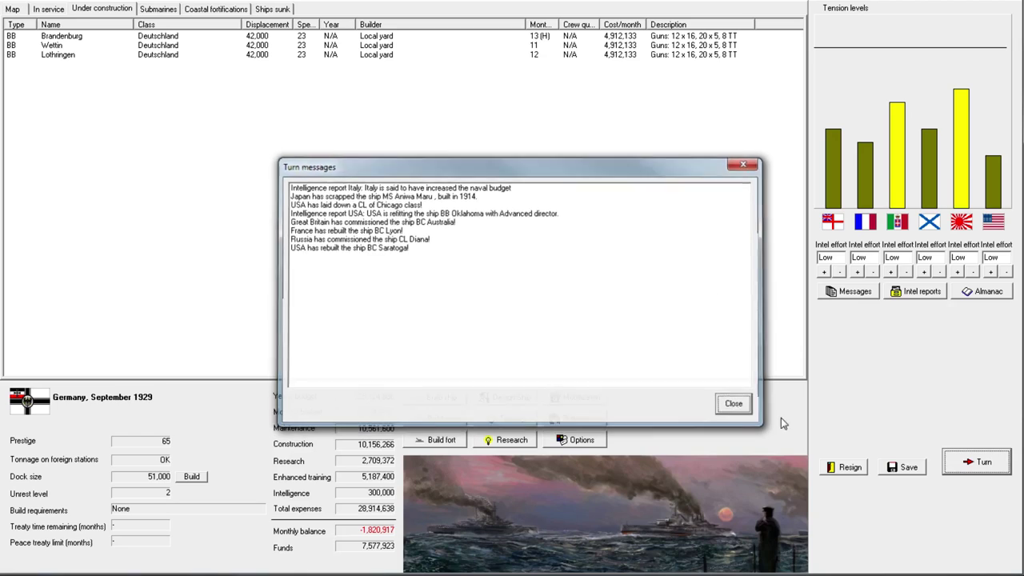
Step: Reach October 1929 by protesting energetically against the Kaiser's palace plan
left_click(984, 468)
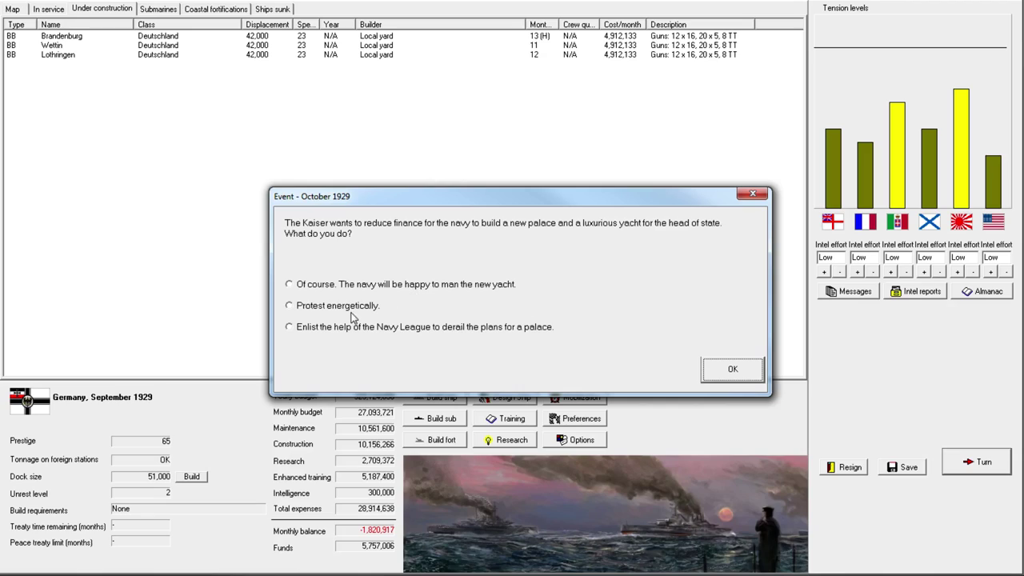
mouse_move(336, 328)
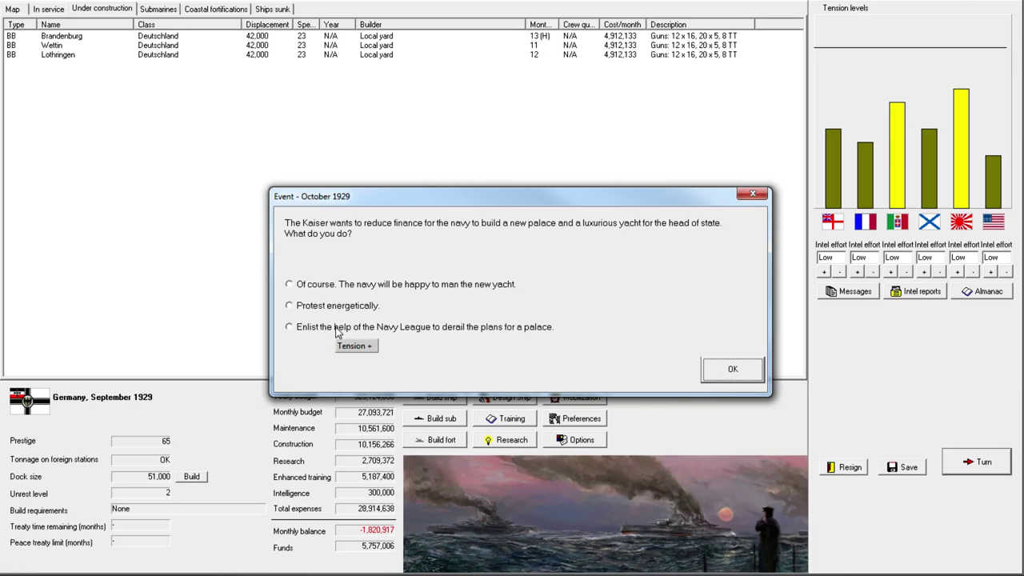
left_click(345, 306)
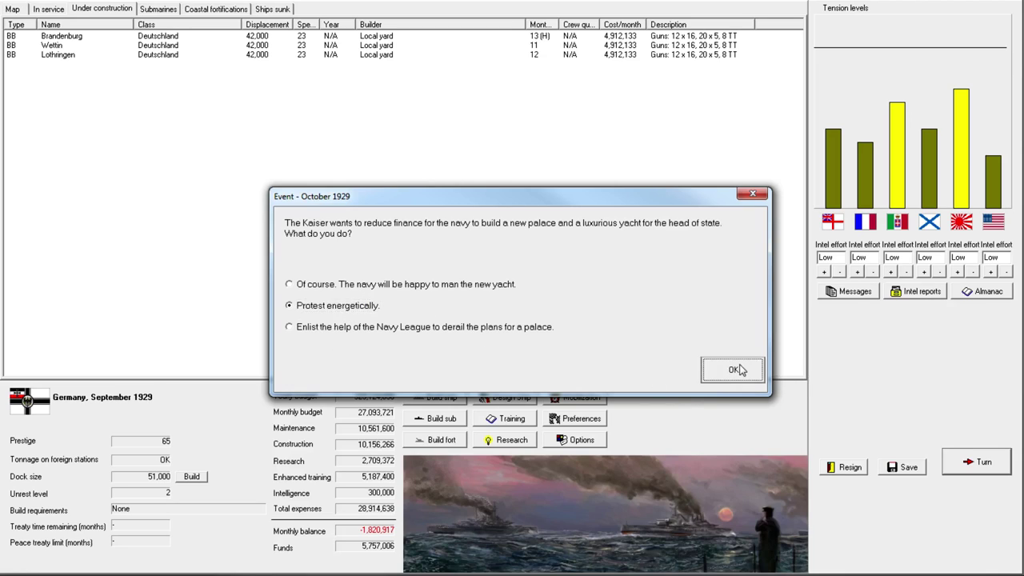
left_click(732, 369)
left_click(524, 423)
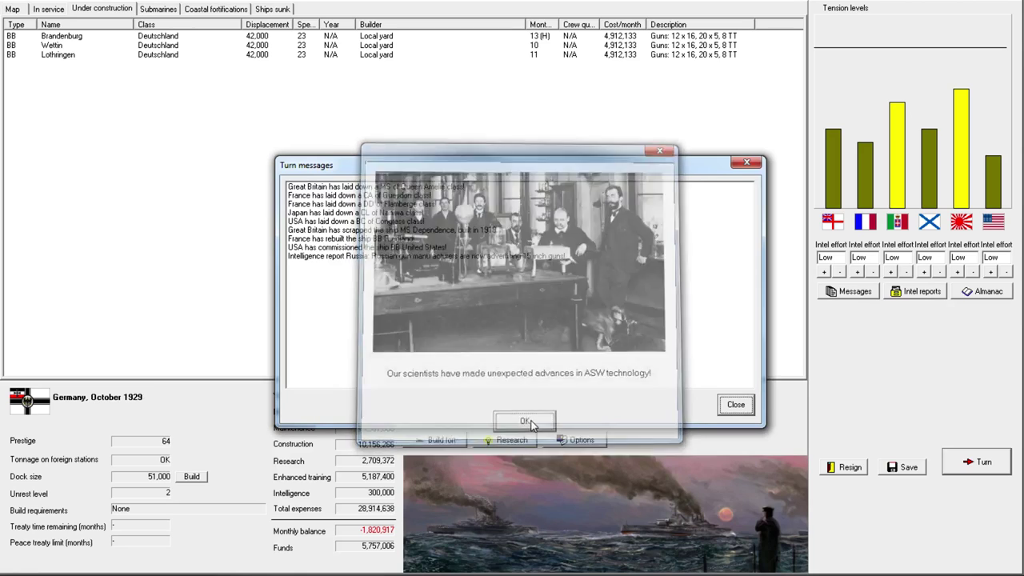
left_click(729, 408)
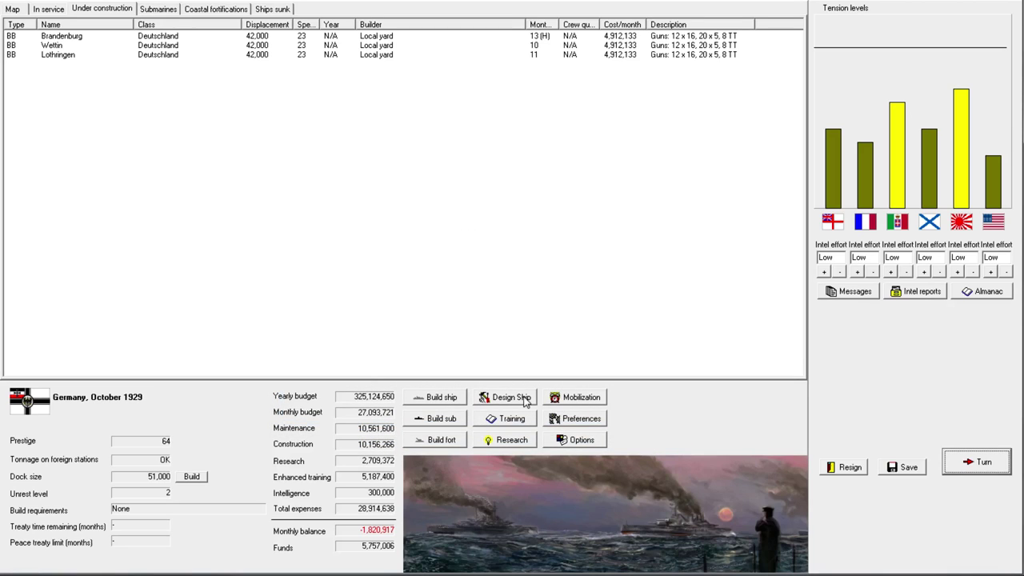
Step: Set AP Projectiles research priority to Medium, then end the month
left_click(512, 439)
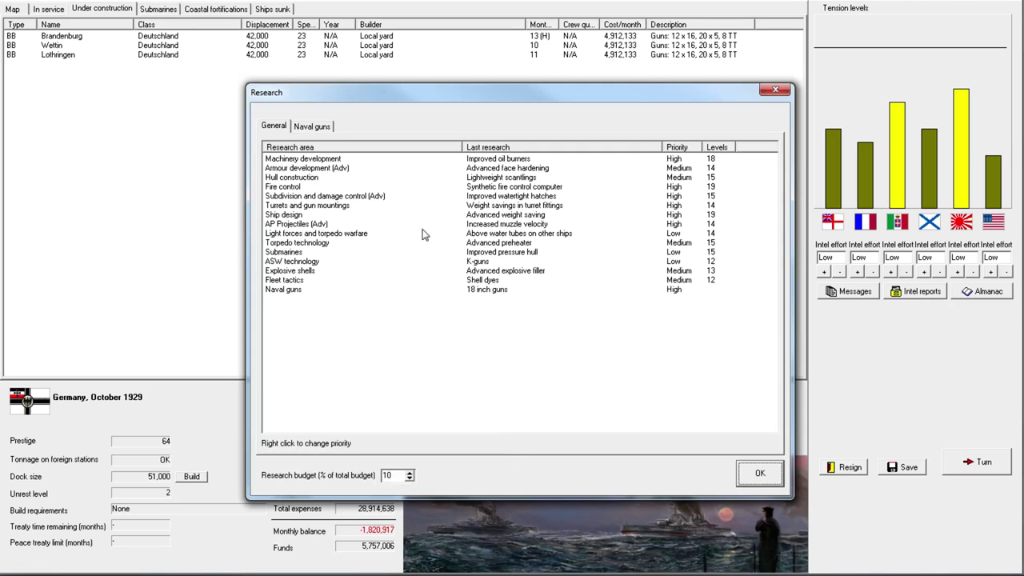
left_click(317, 227)
right_click(486, 227)
left_click(506, 247)
left_click(760, 473)
left_click(982, 464)
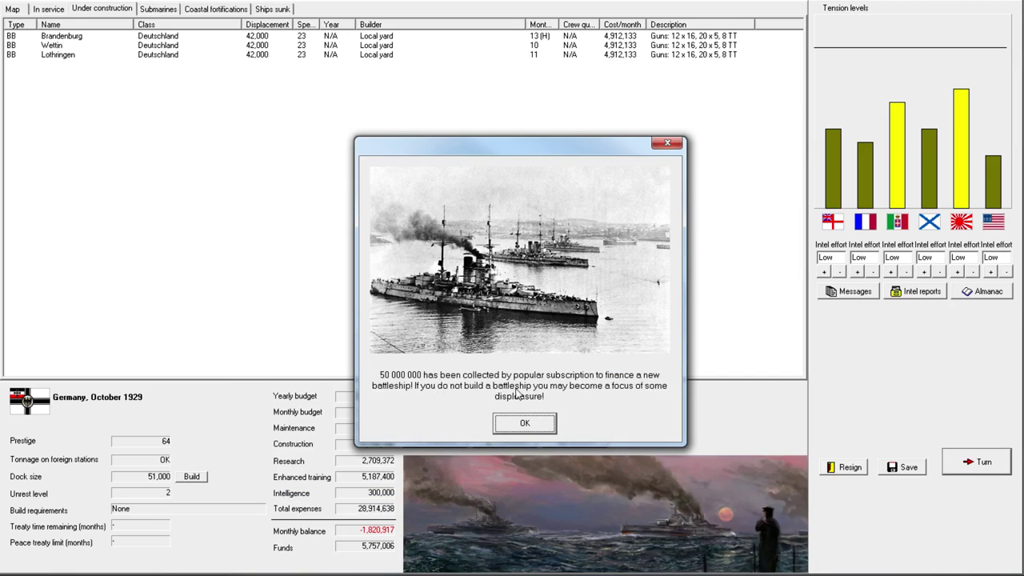
Step: Dismiss the subscription, private shipbuilding and ship design news, then reopen research priorities
left_click(524, 424)
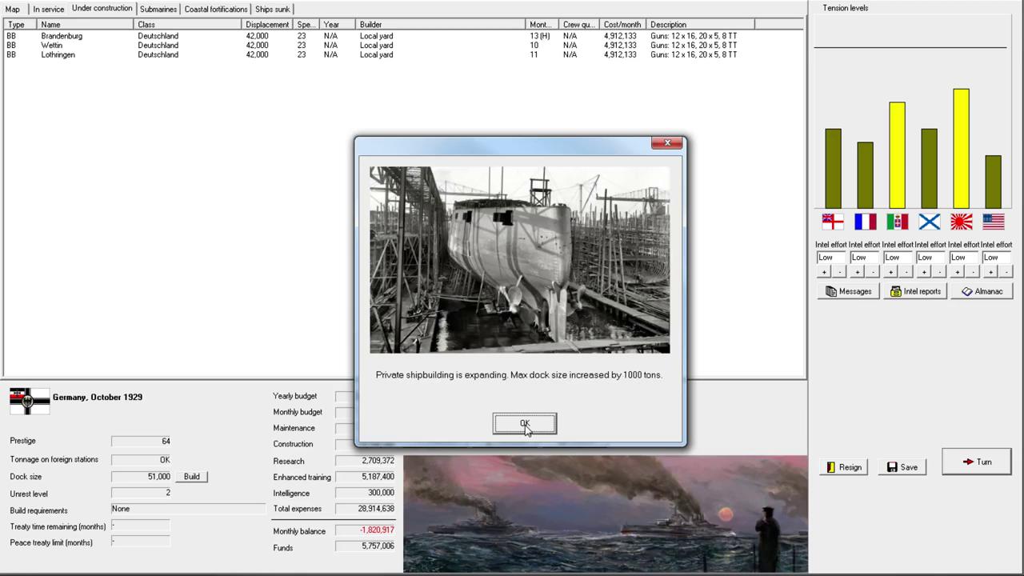
left_click(528, 427)
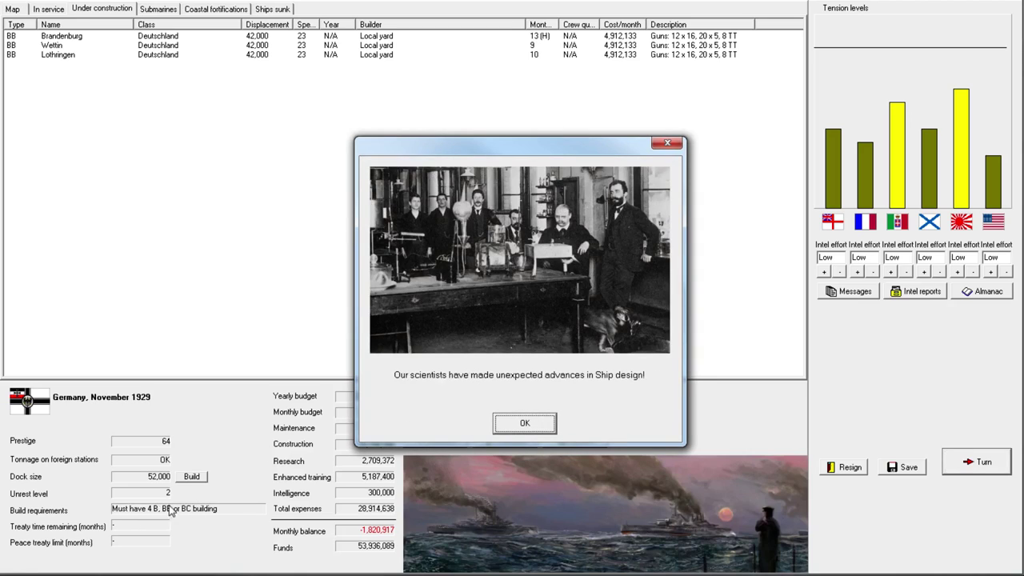
left_click(527, 426)
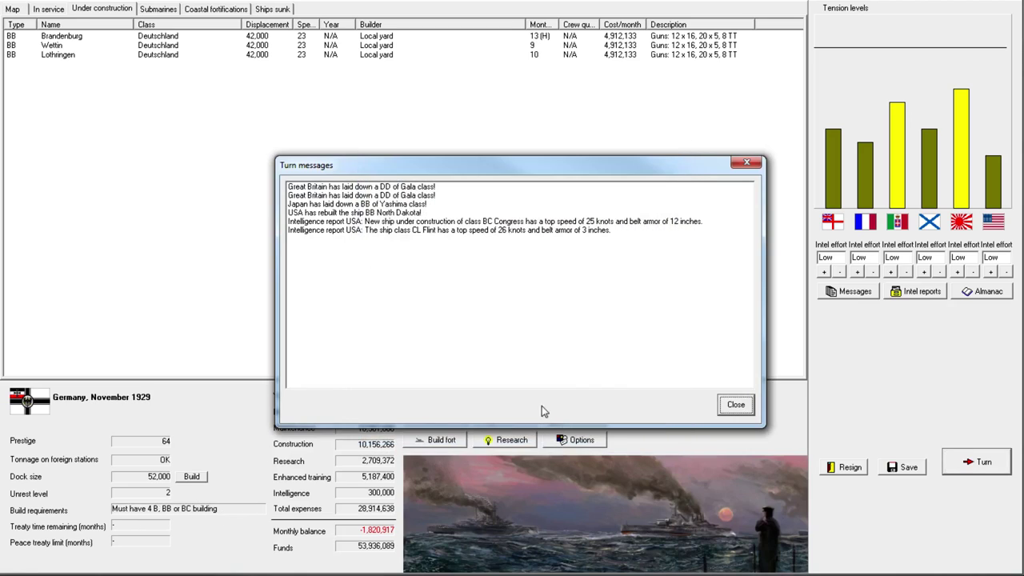
left_click(732, 404)
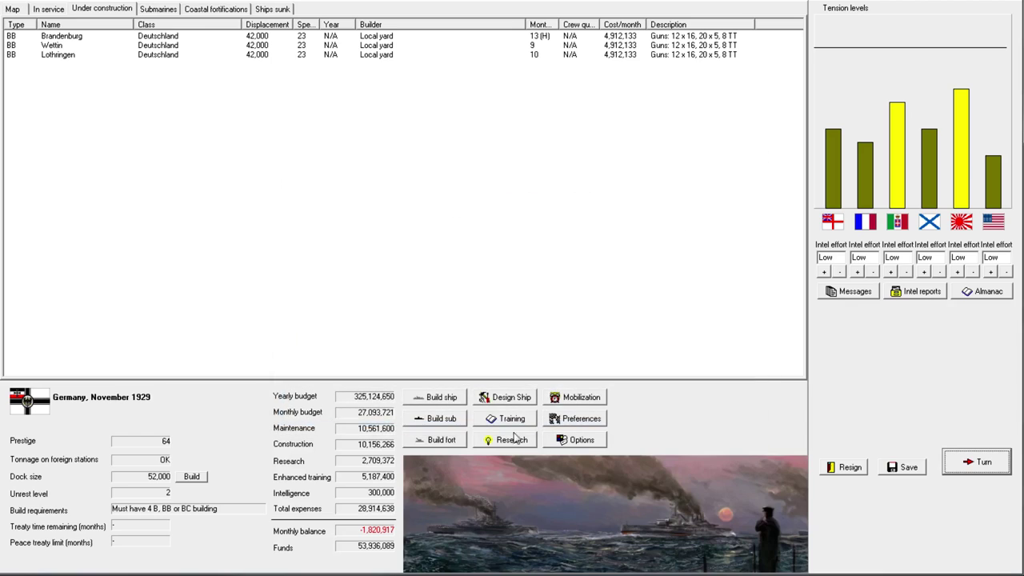
left_click(505, 445)
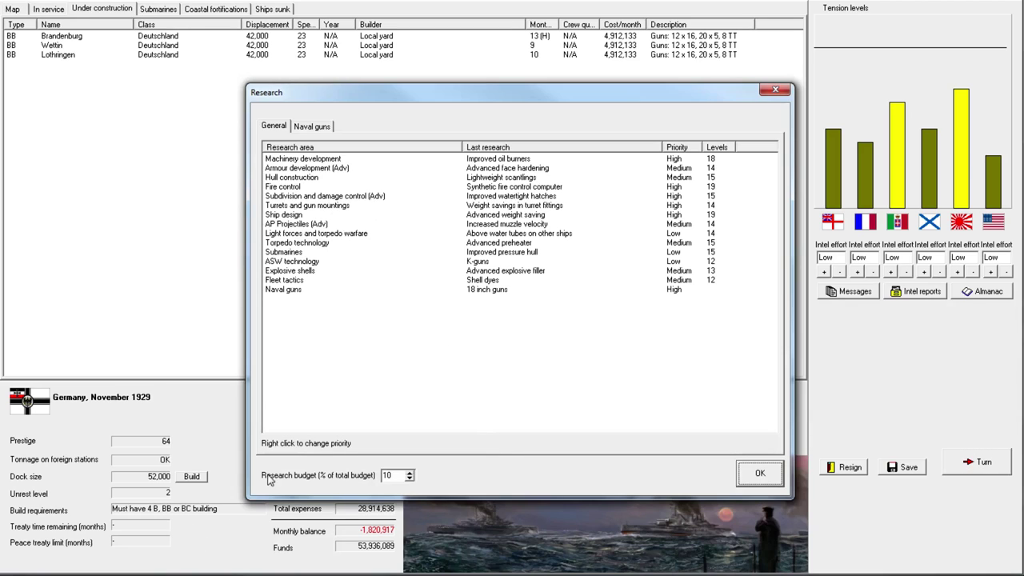
Step: Set Ship design research to Medium priority and lower the research budget one percent
left_click(294, 218)
right_click(504, 216)
left_click(540, 240)
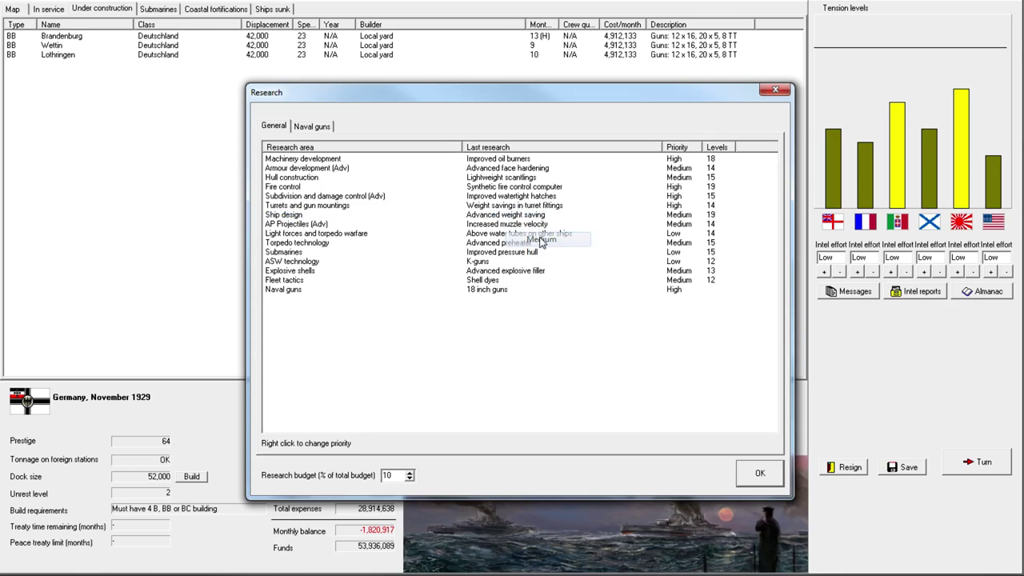
left_click(409, 478)
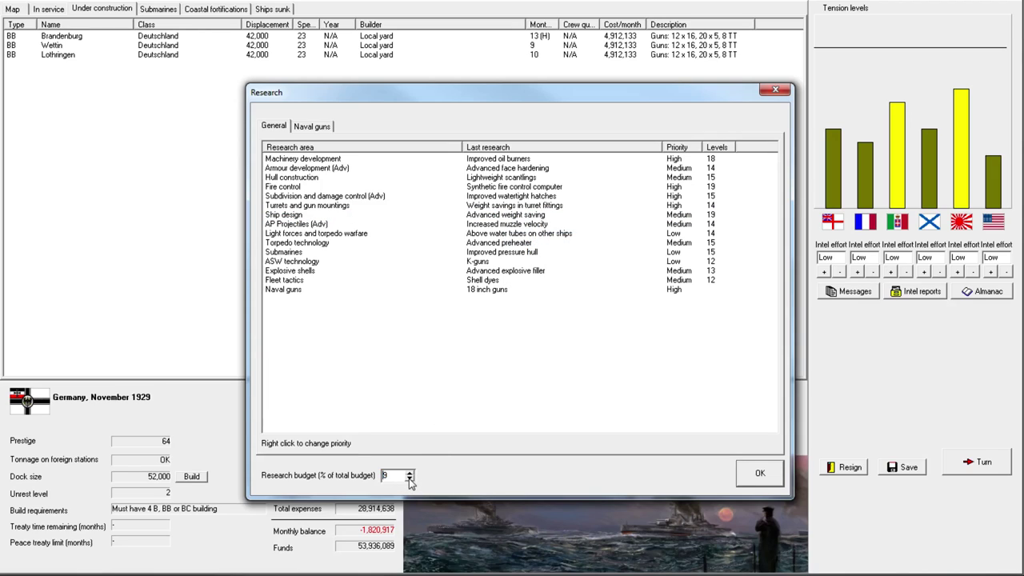
left_click(764, 472)
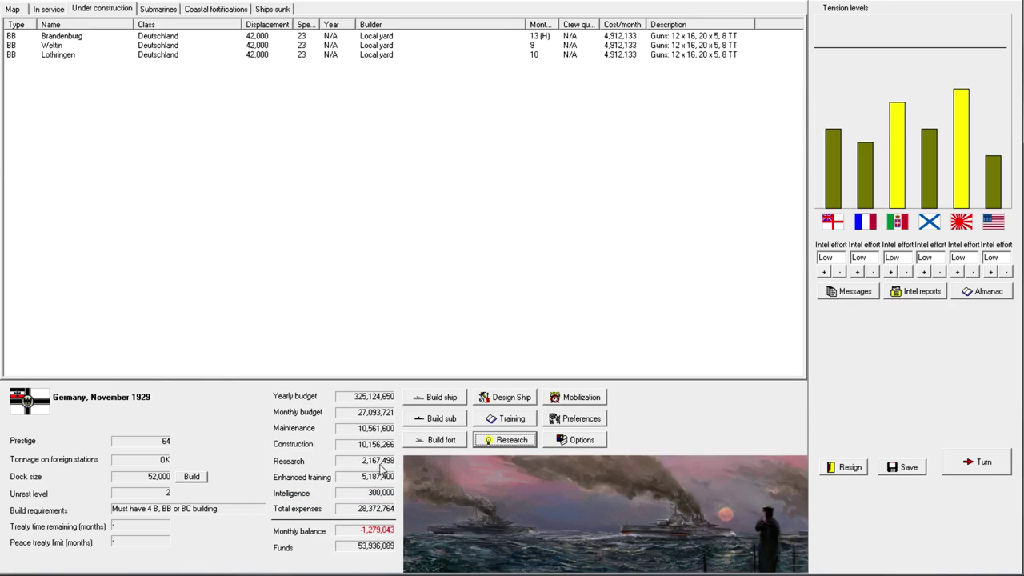
Step: Raise the research budget back to 10 percent, then settle it at 8 percent
left_click(513, 442)
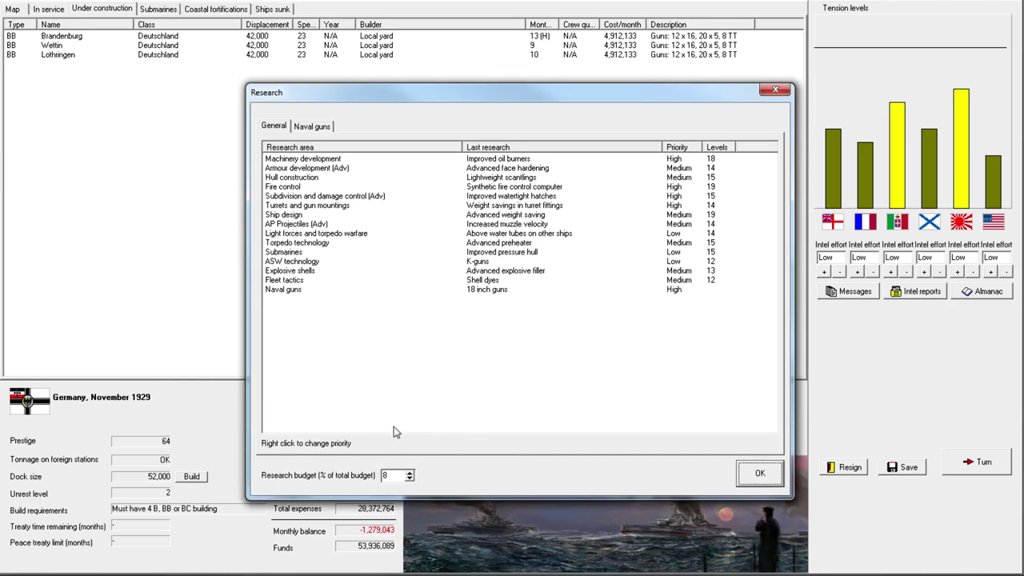
left_click(409, 472)
left_click(409, 472)
left_click(744, 472)
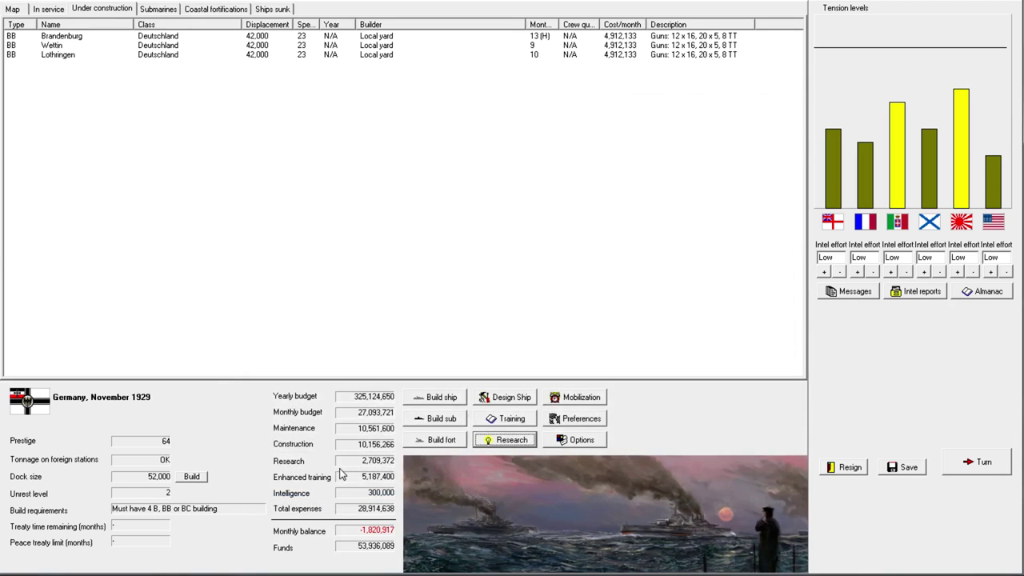
left_click(512, 445)
left_click(409, 478)
left_click(408, 478)
left_click(760, 473)
Step: Review the 15, 16 and 17 inch naval gun research entries, then close research
left_click(502, 446)
left_click(318, 130)
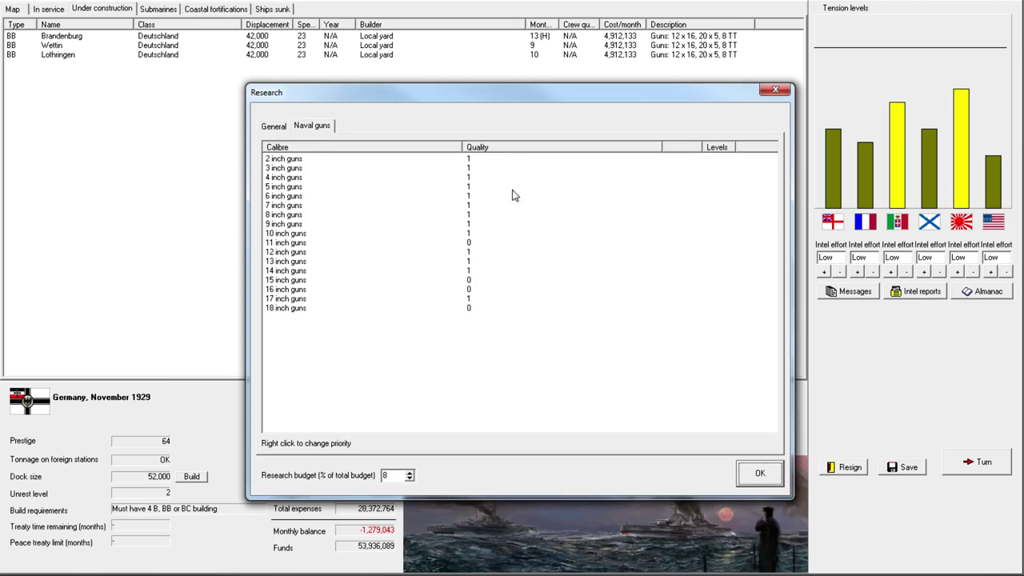
left_click(452, 281)
left_click(320, 299)
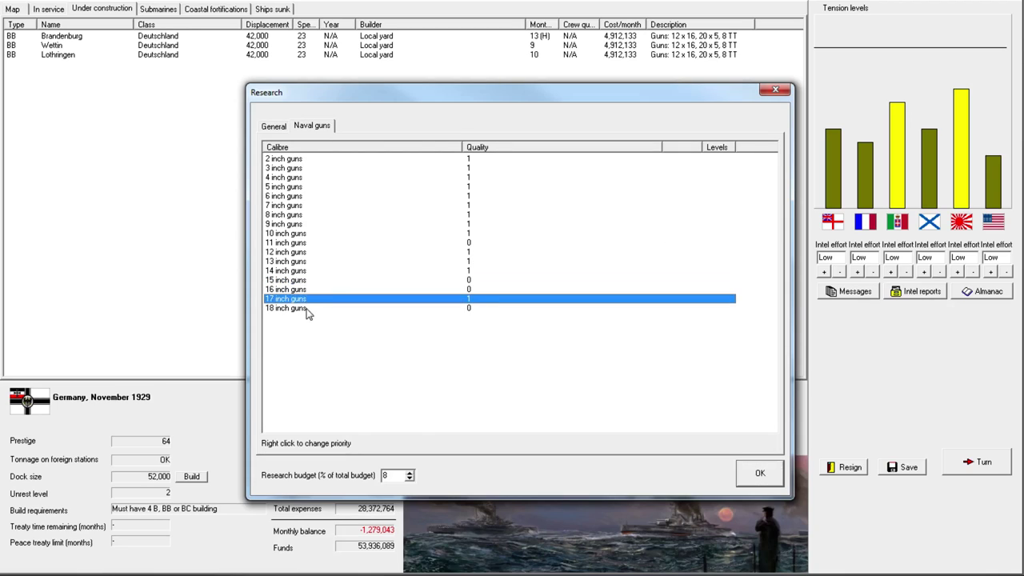
left_click(304, 290)
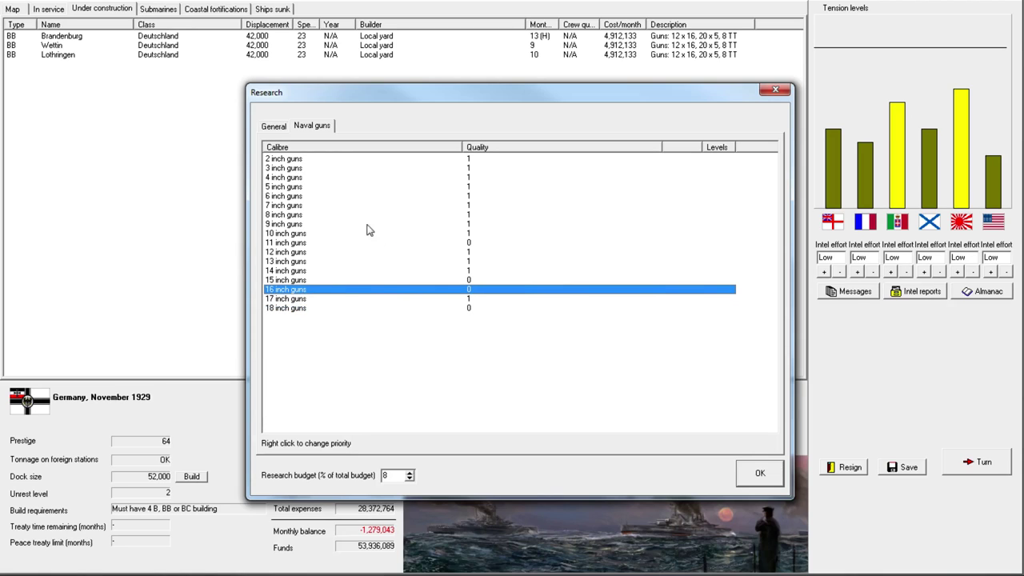
left_click(272, 125)
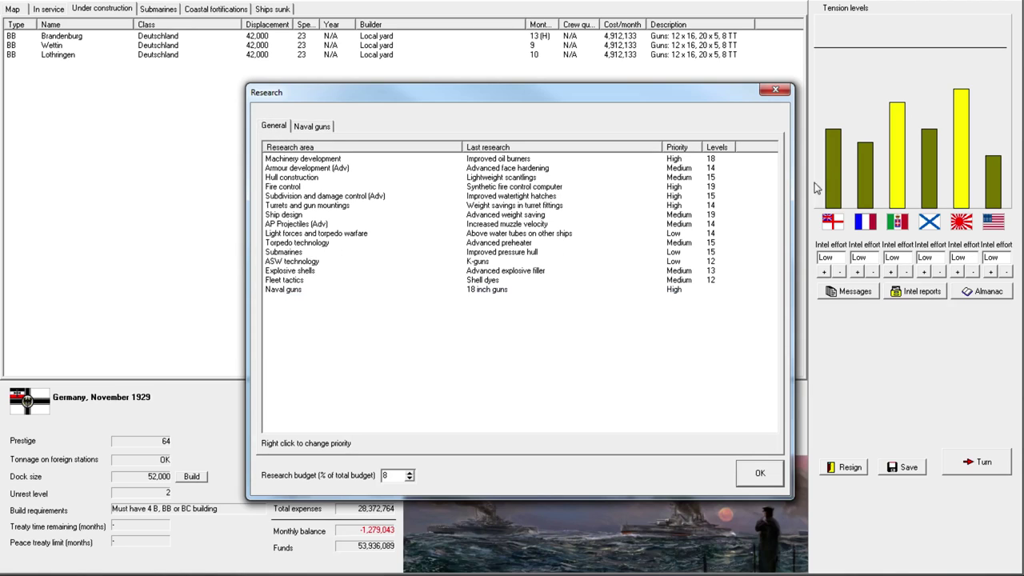
left_click(776, 89)
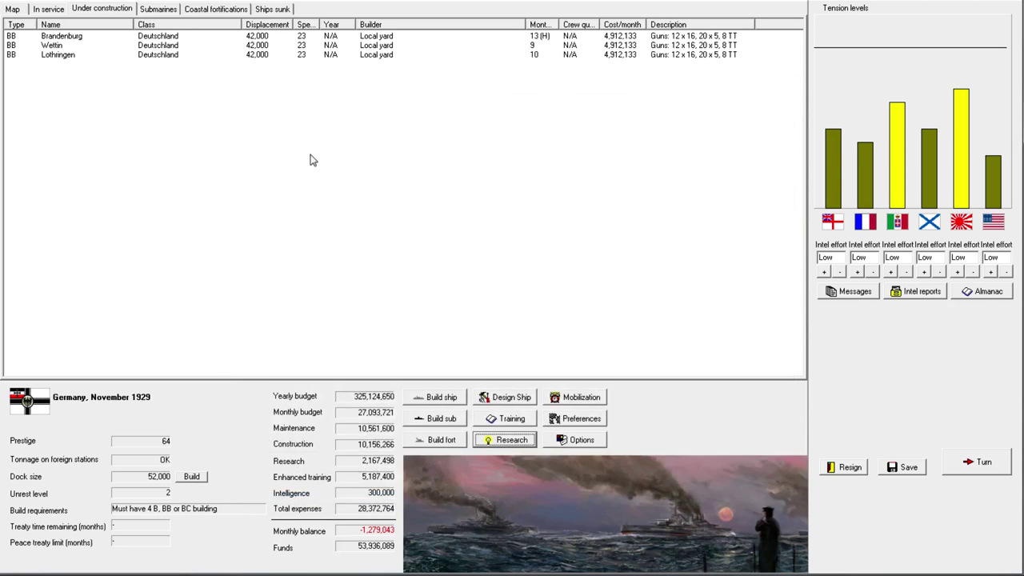
left_click(238, 36)
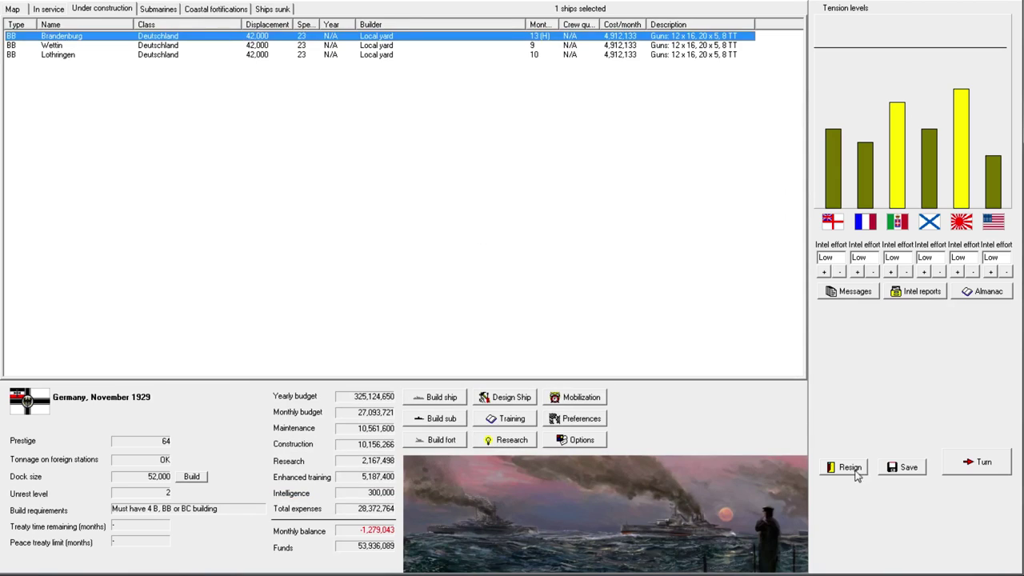
left_click(44, 9)
left_click(101, 56)
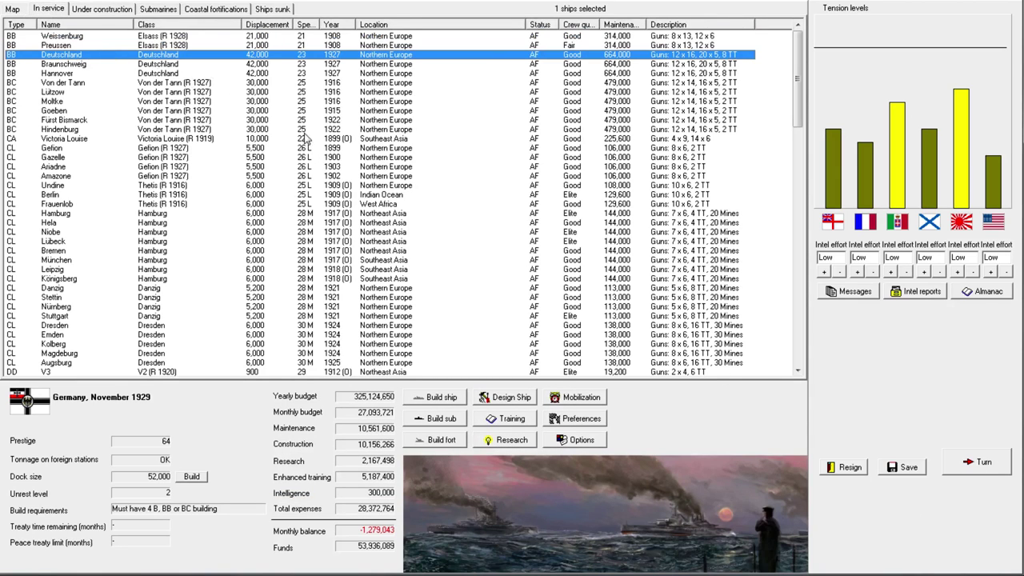
scroll(320, 104, "down", 2)
scroll(360, 144, "up", 2)
left_click(456, 222)
scroll(469, 242, "down", 6)
scroll(493, 262, "down", 7)
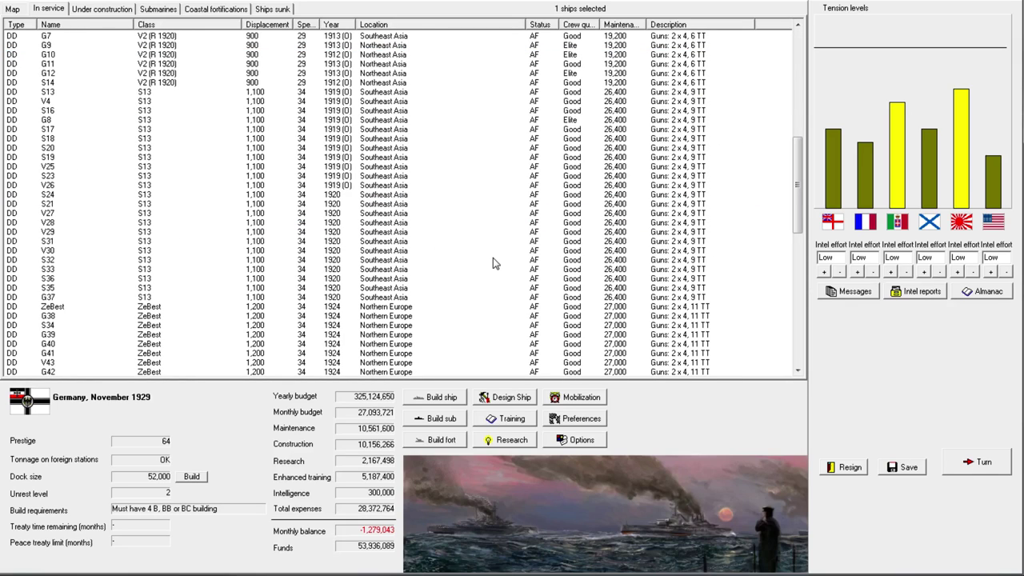
scroll(493, 264, "up", 8)
scroll(494, 274, "up", 7)
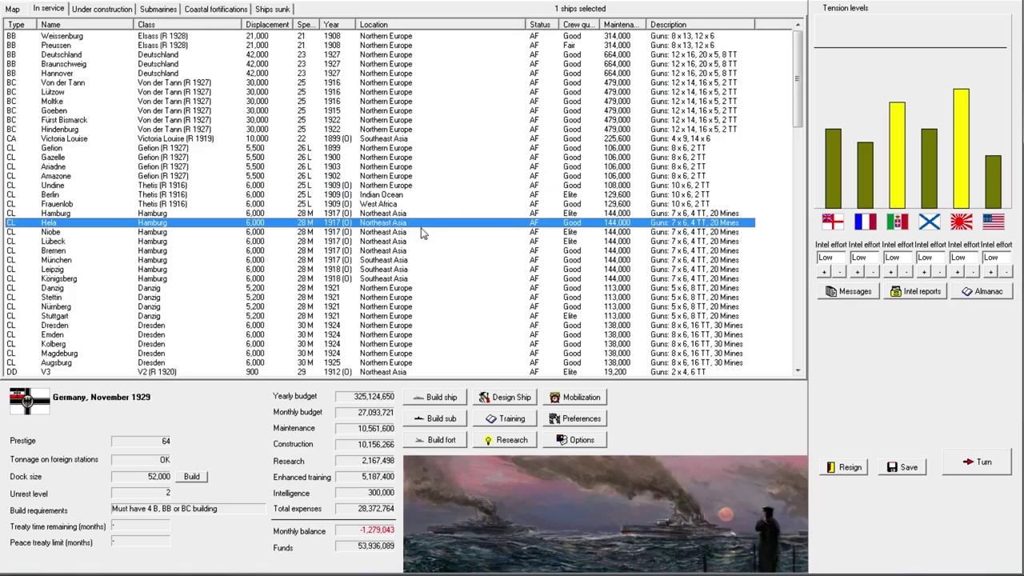
left_click(92, 12)
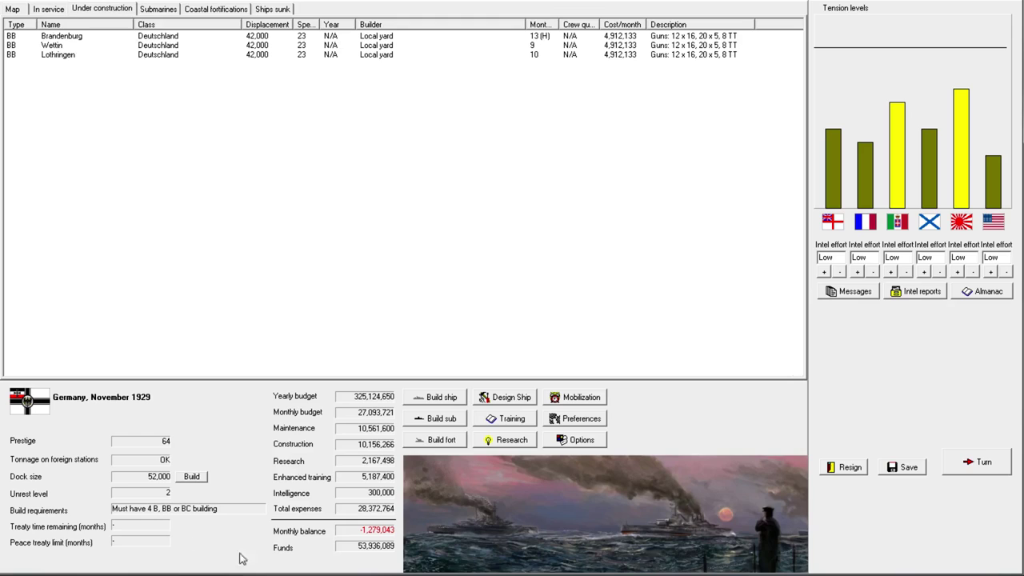
Step: Order a Deutschland-design battleship under the suggested name Mecklenburg
left_click(441, 398)
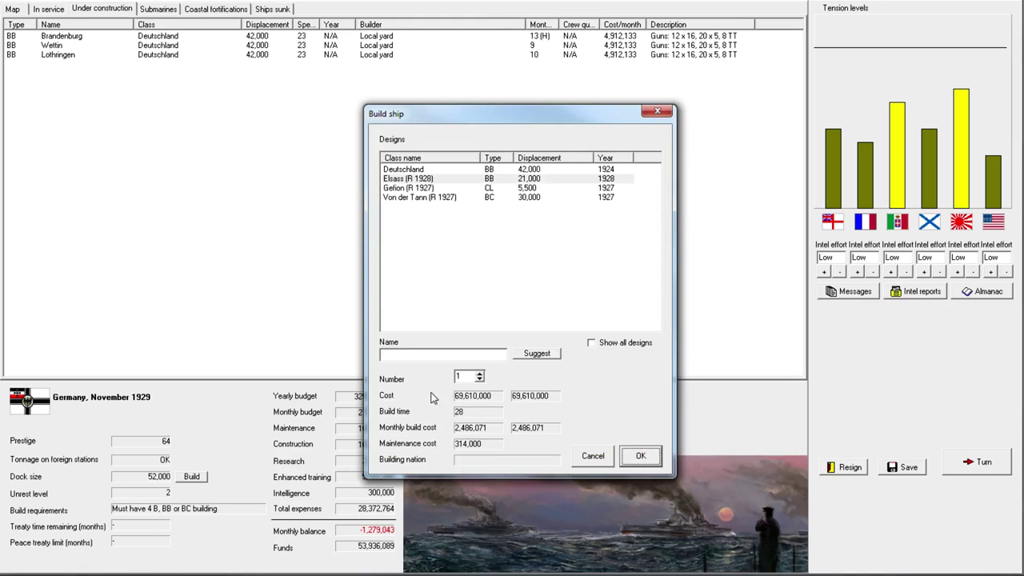
left_click(430, 171)
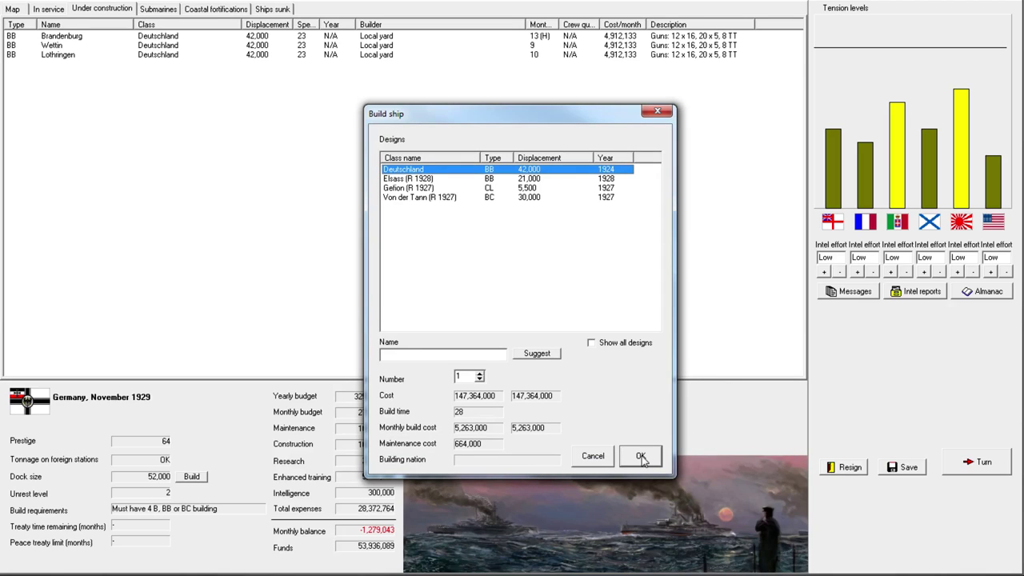
left_click(538, 355)
left_click(427, 171)
left_click(538, 357)
left_click(644, 460)
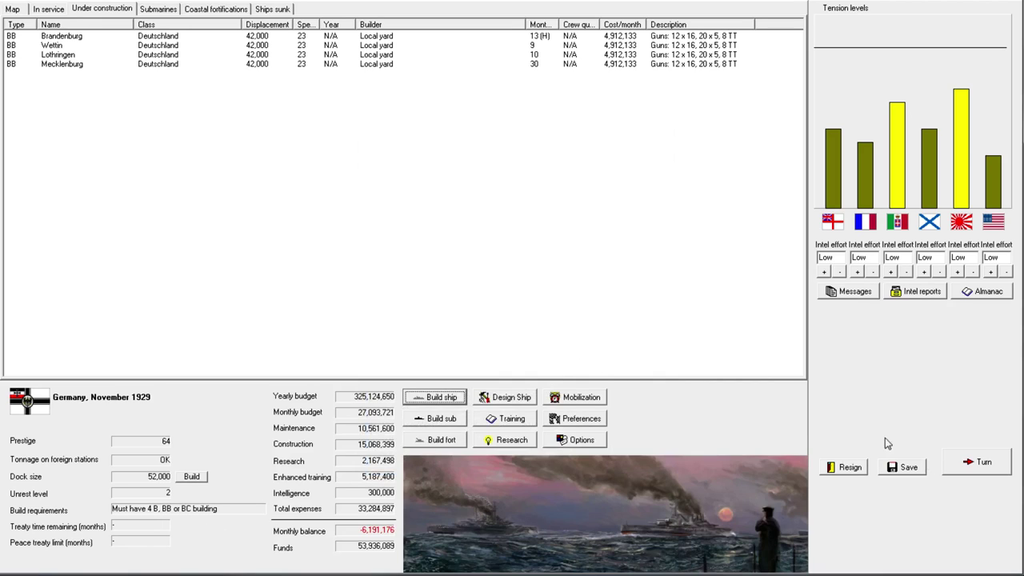
Step: End the month, answer the interview naming Great Britain as likeliest enemy, and close messages
left_click(48, 10)
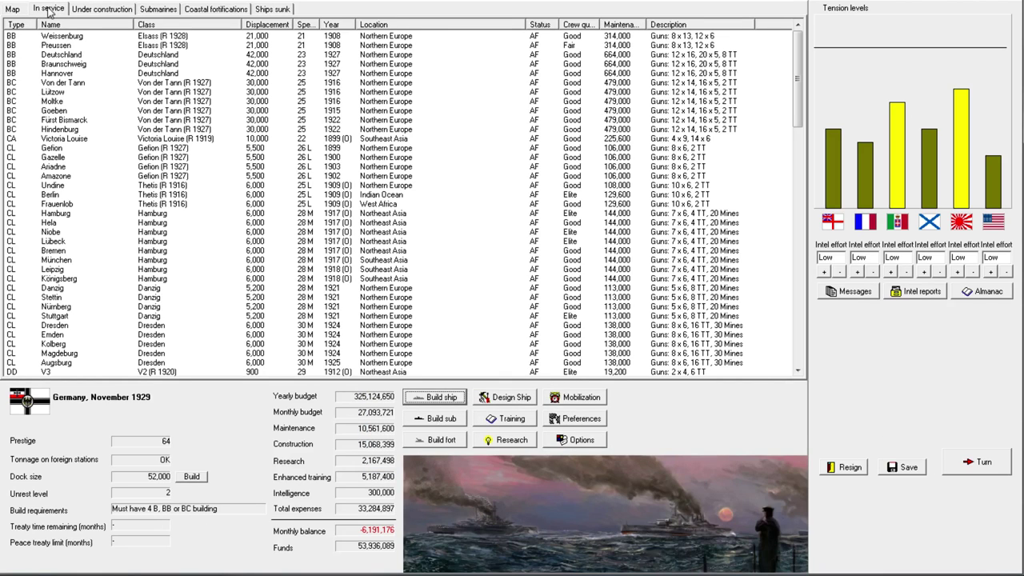
left_click(960, 462)
left_click(374, 342)
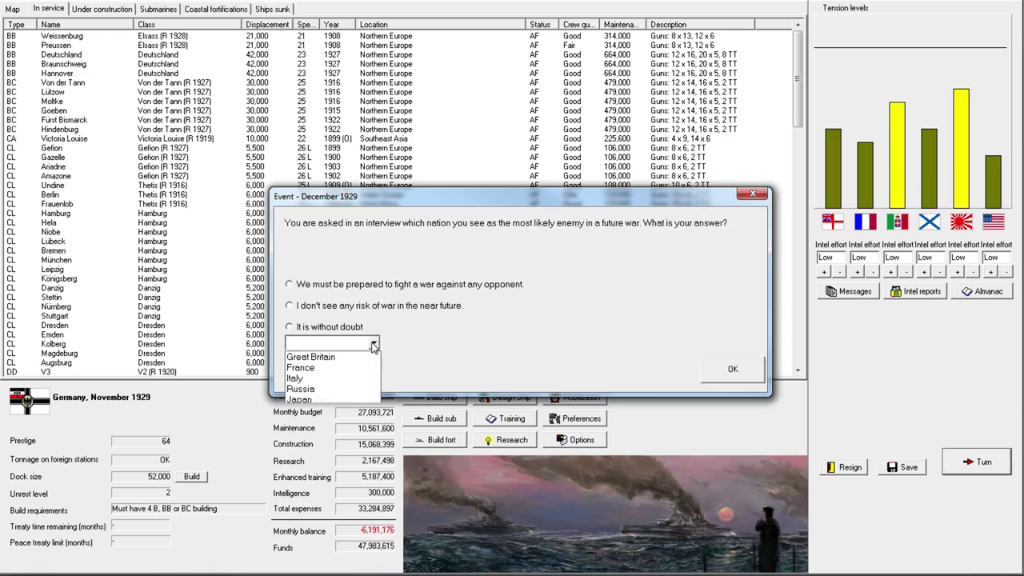
left_click(352, 355)
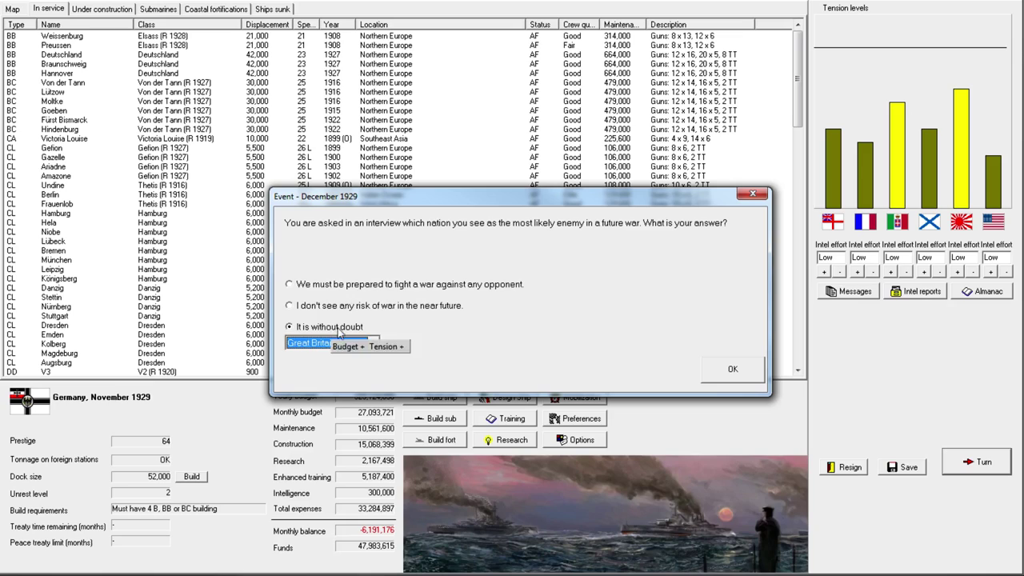
left_click(733, 373)
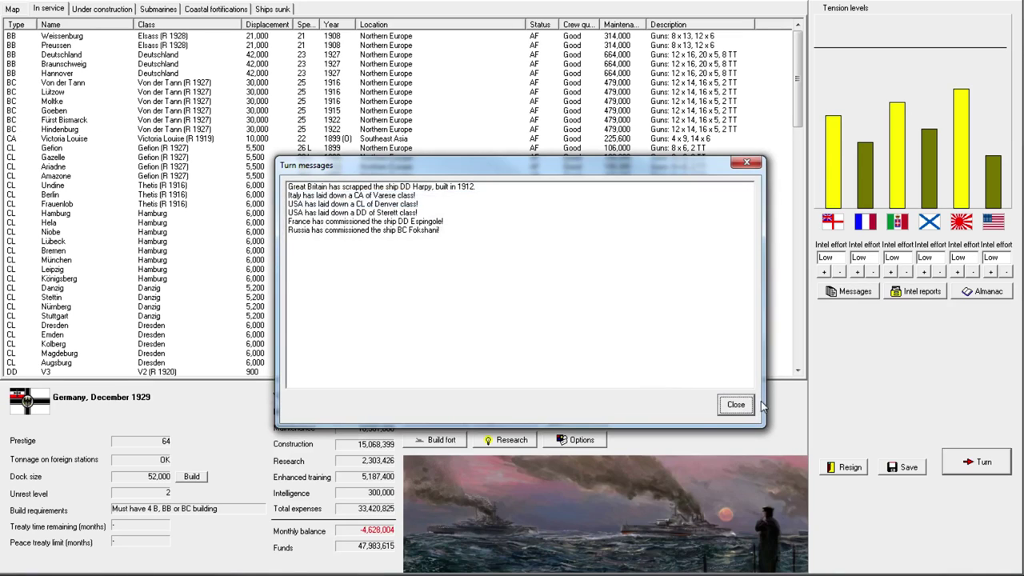
left_click(735, 404)
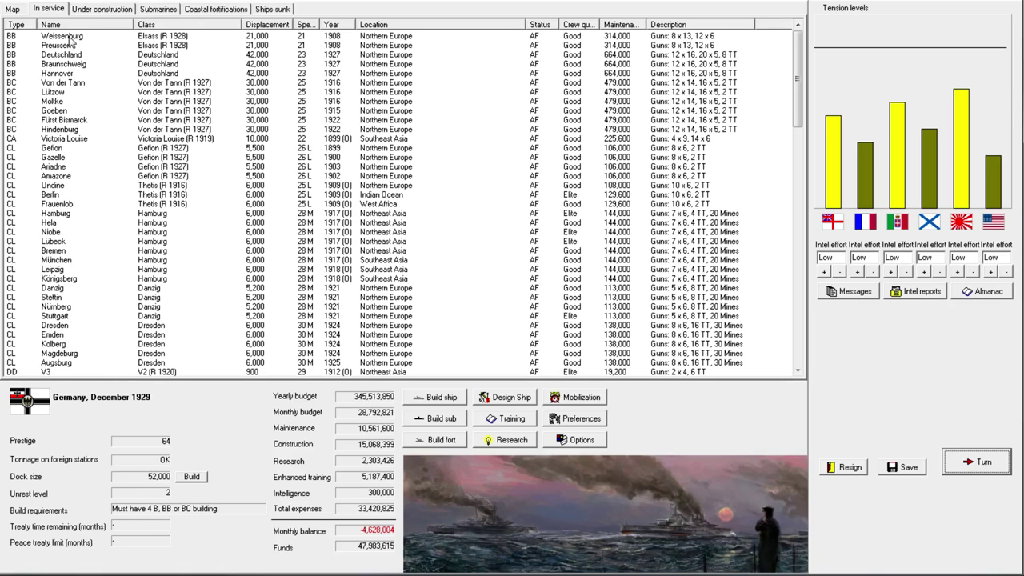
Step: Resume Brandenburg's halted construction from the Under construction list
left_click(92, 8)
right_click(168, 37)
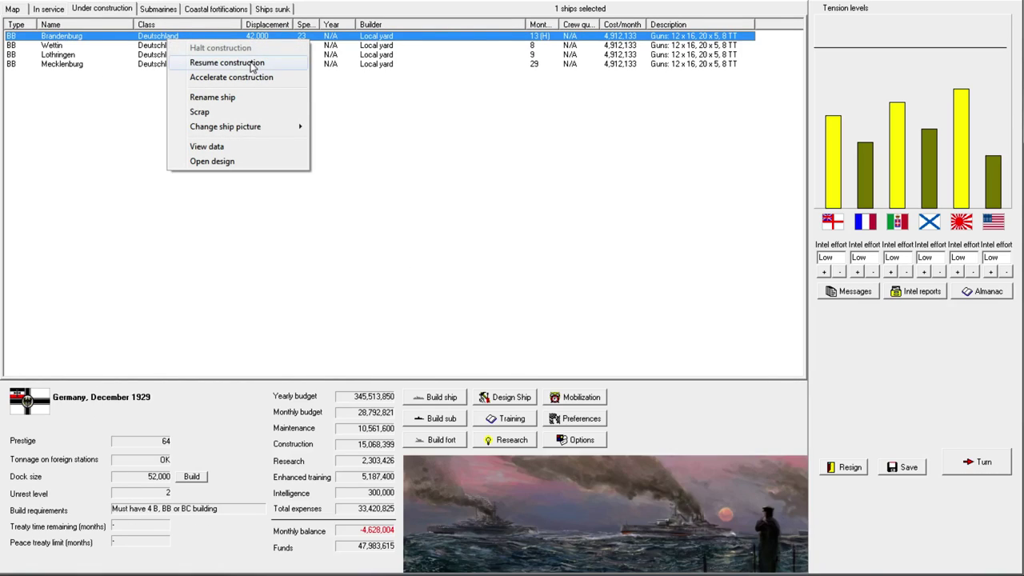
left_click(225, 64)
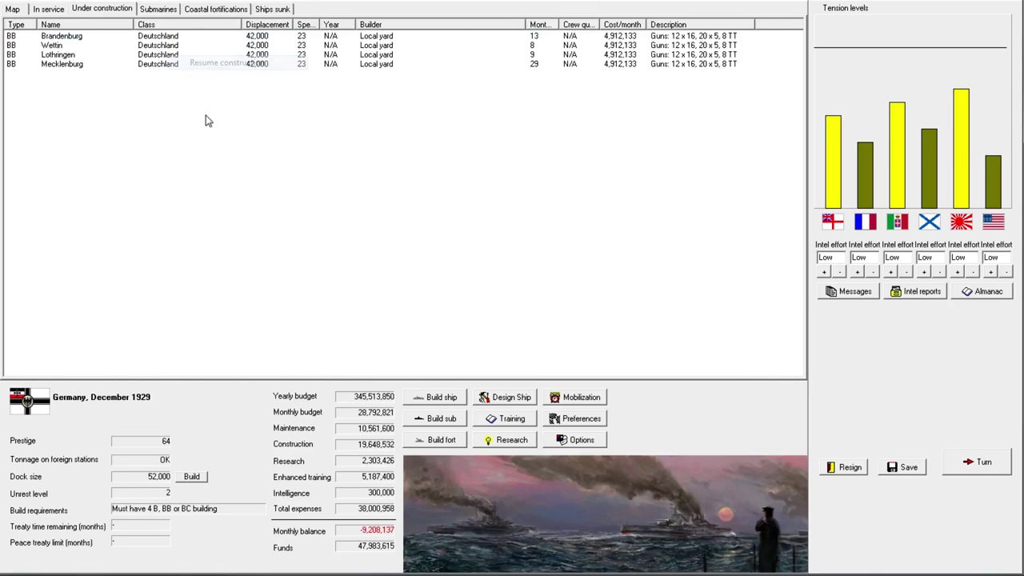
left_click(49, 8)
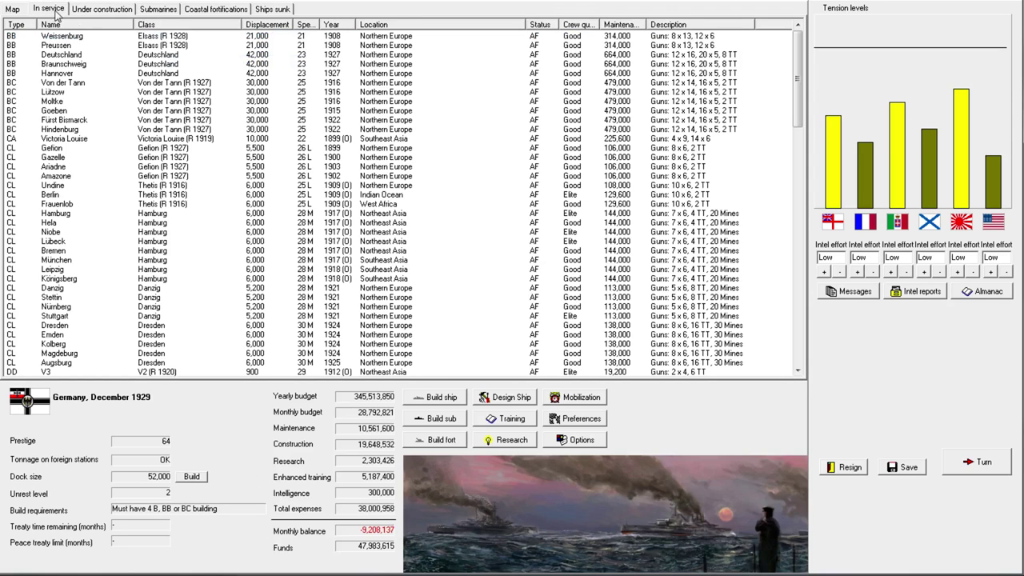
left_click(102, 11)
left_click(51, 12)
left_click(96, 11)
Step: End the month stressing a strong navy to the steel industry, then dismiss the reports
left_click(48, 9)
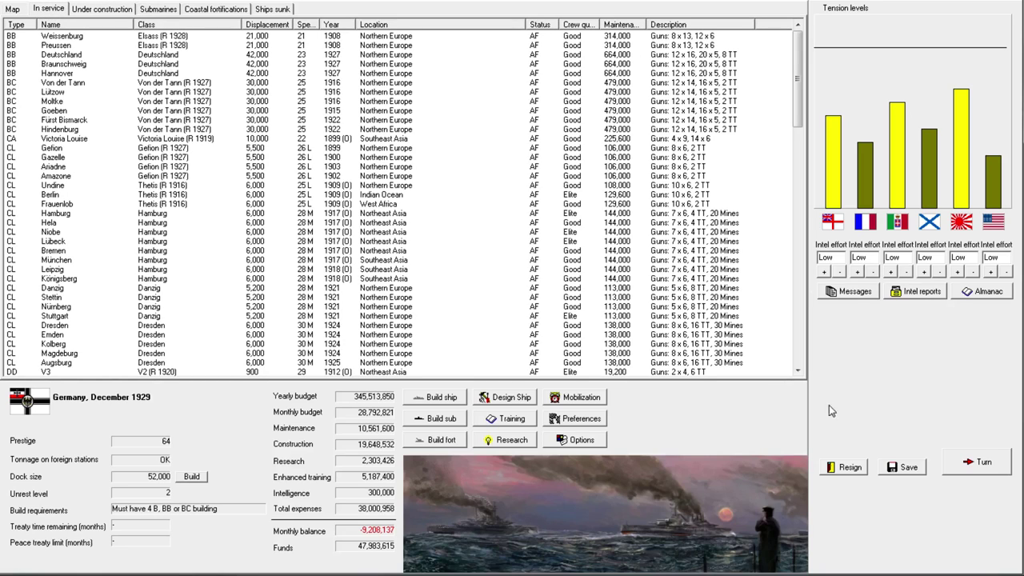
left_click(975, 469)
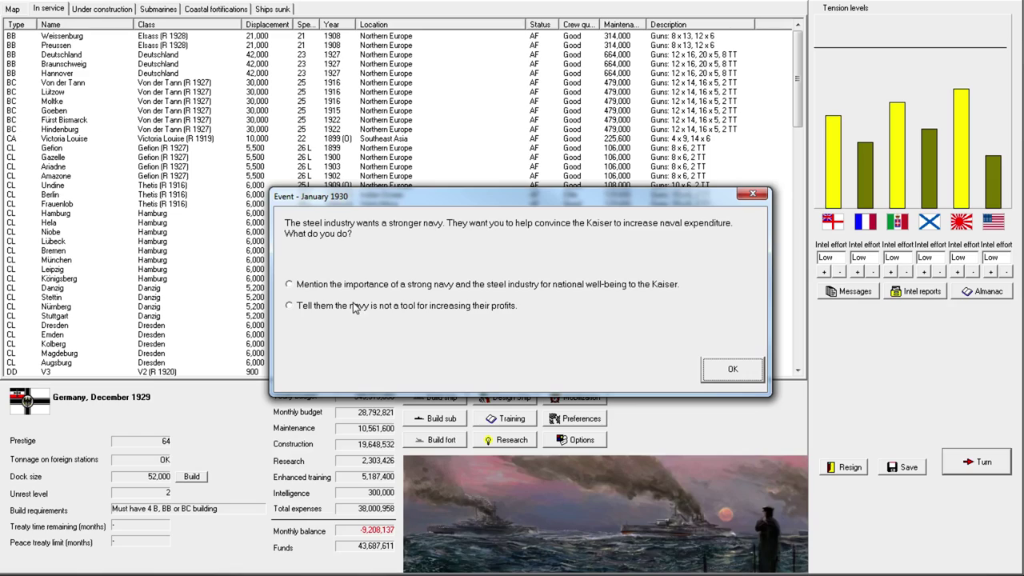
left_click(370, 286)
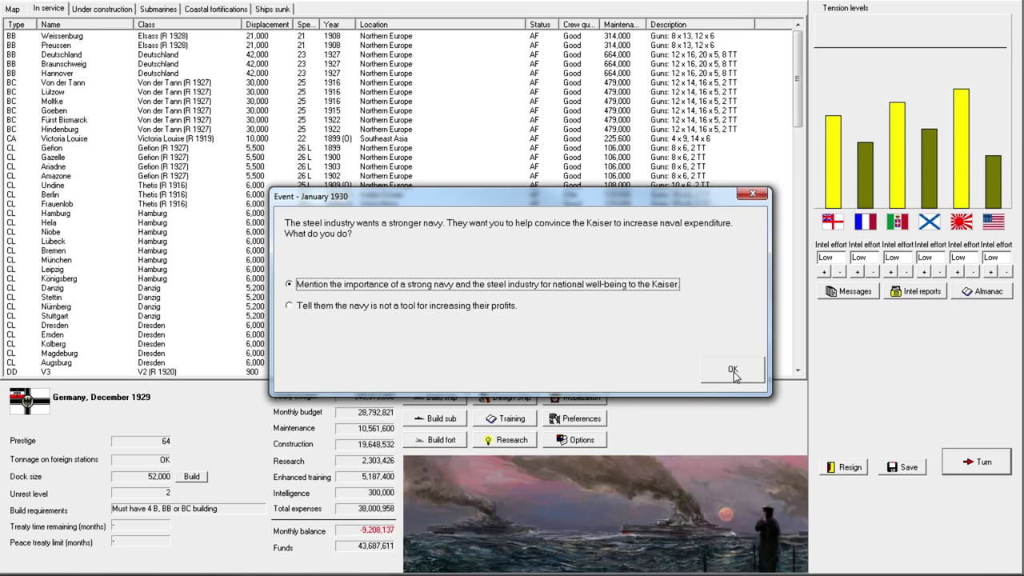
left_click(732, 371)
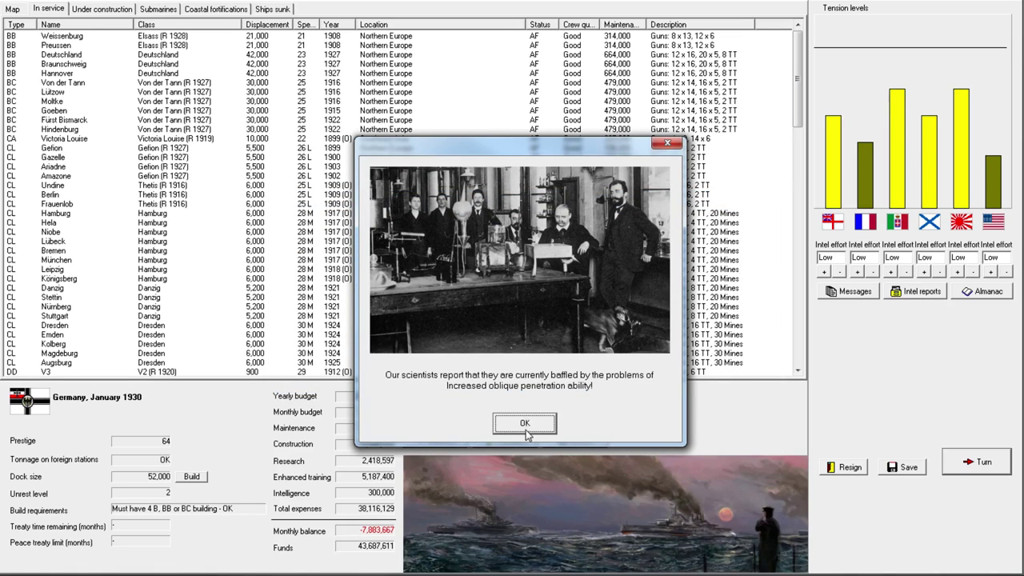
left_click(530, 433)
left_click(729, 404)
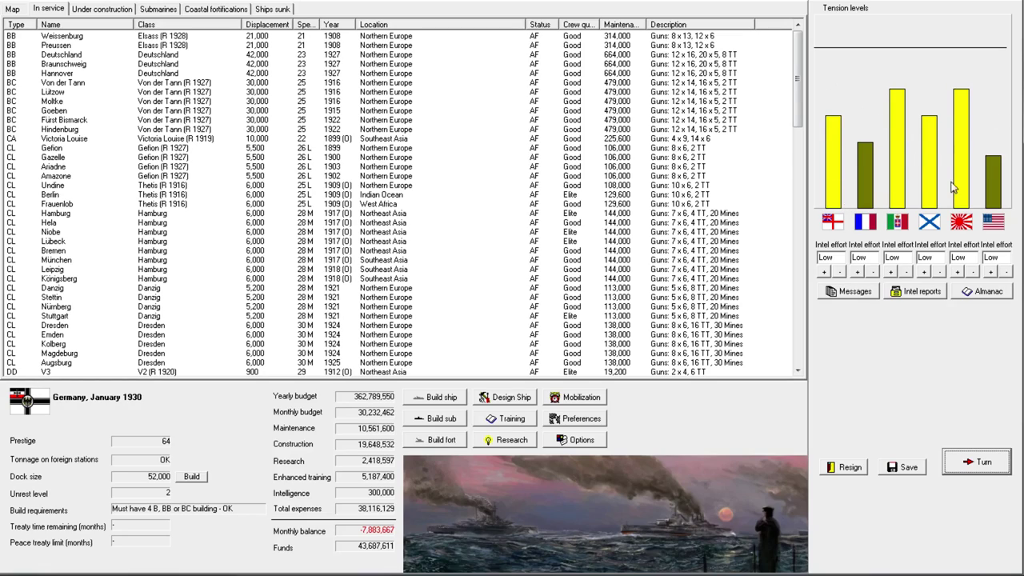
left_click(987, 291)
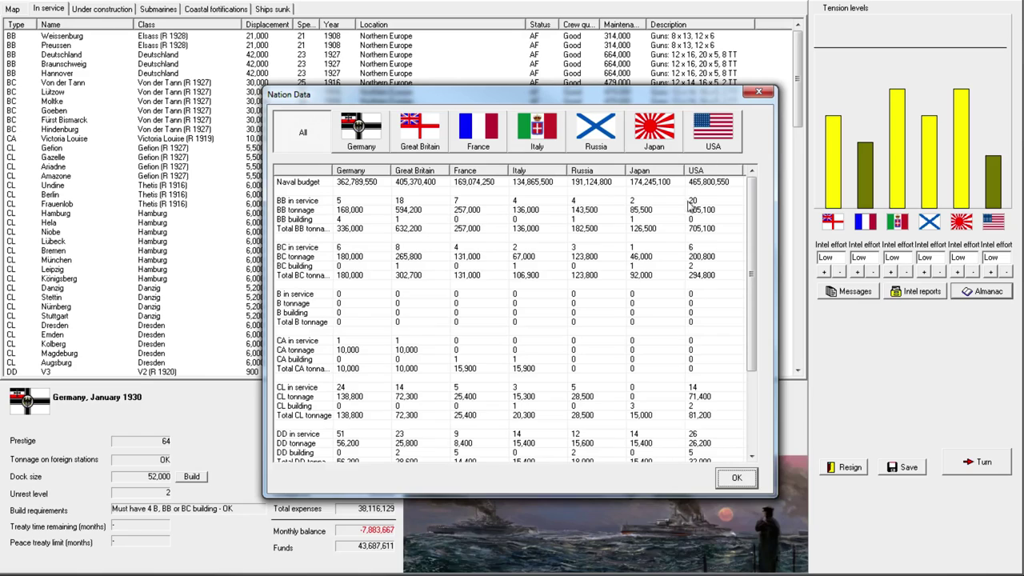
left_click(718, 201)
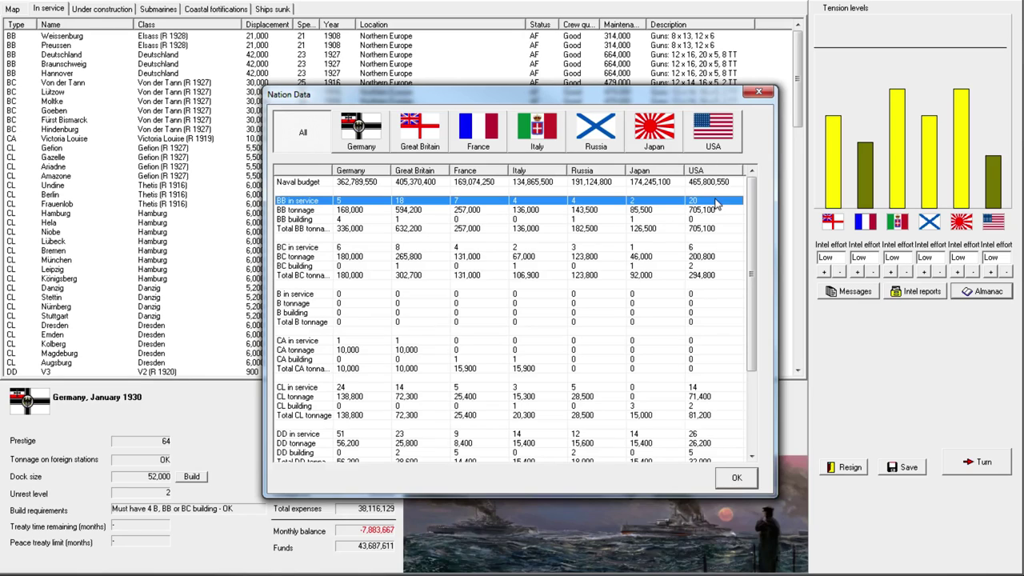
left_click(706, 248)
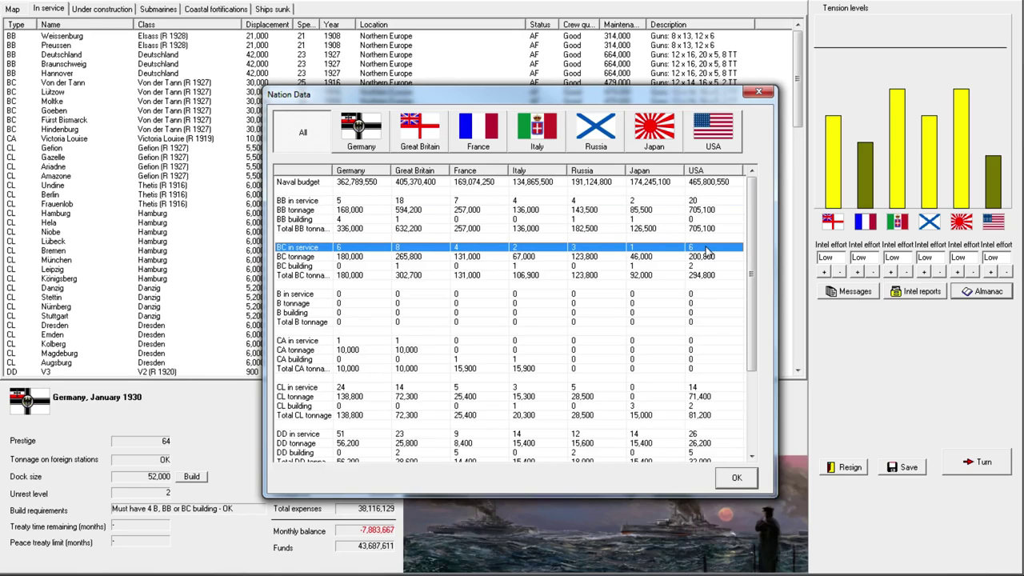
left_click(711, 201)
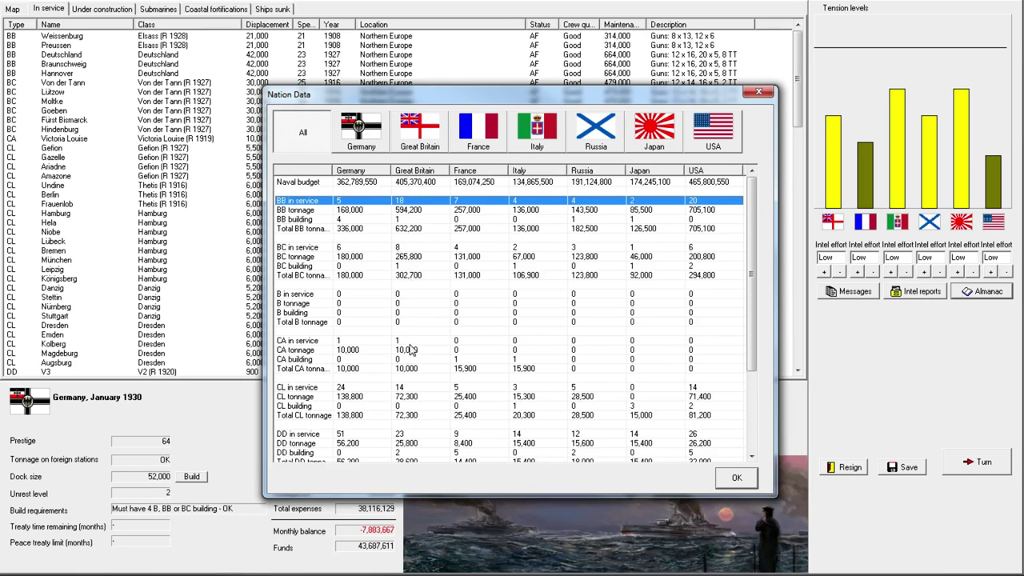
scroll(411, 352, "down", 2)
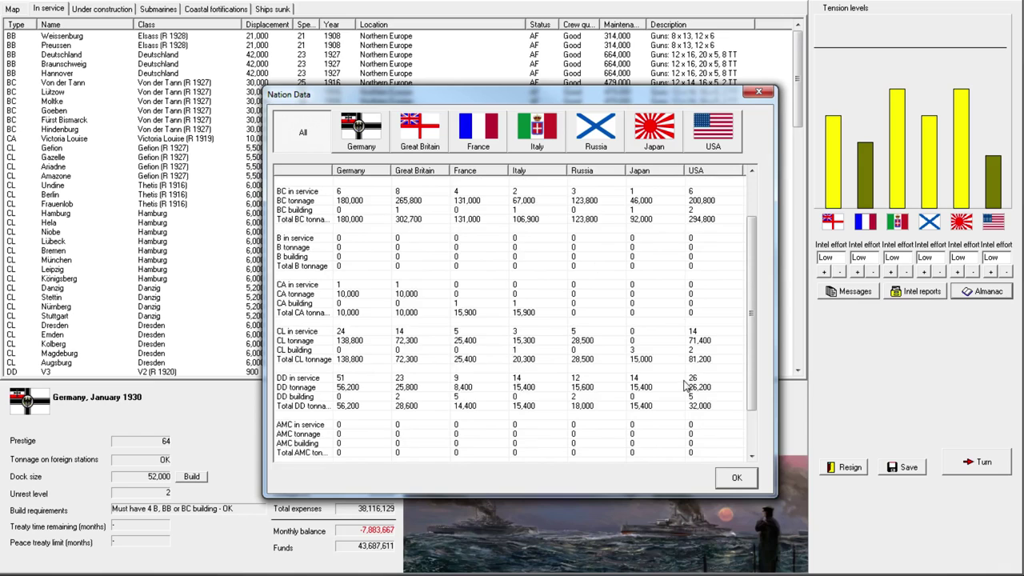
scroll(685, 385, "up", 2)
left_click(736, 479)
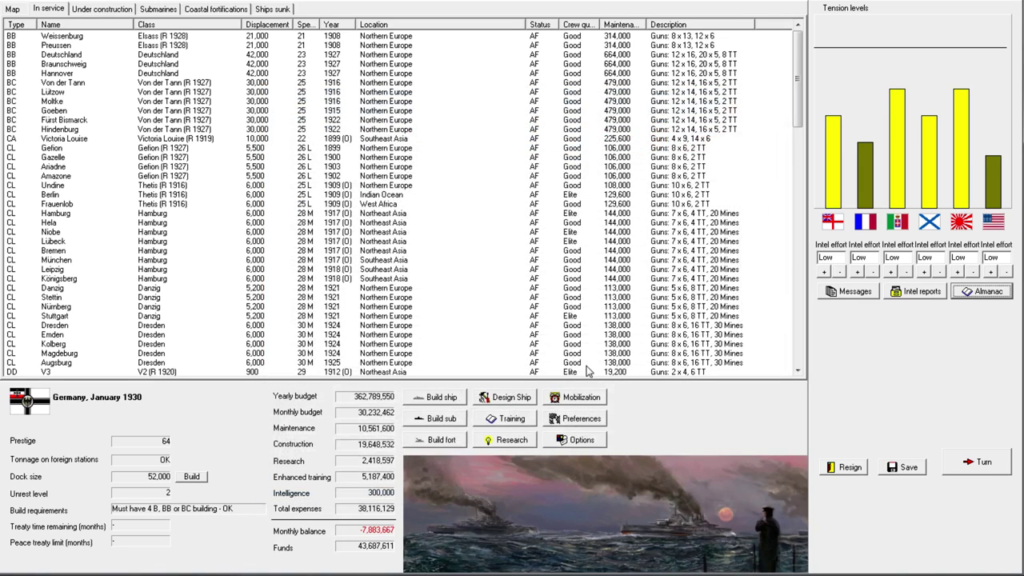